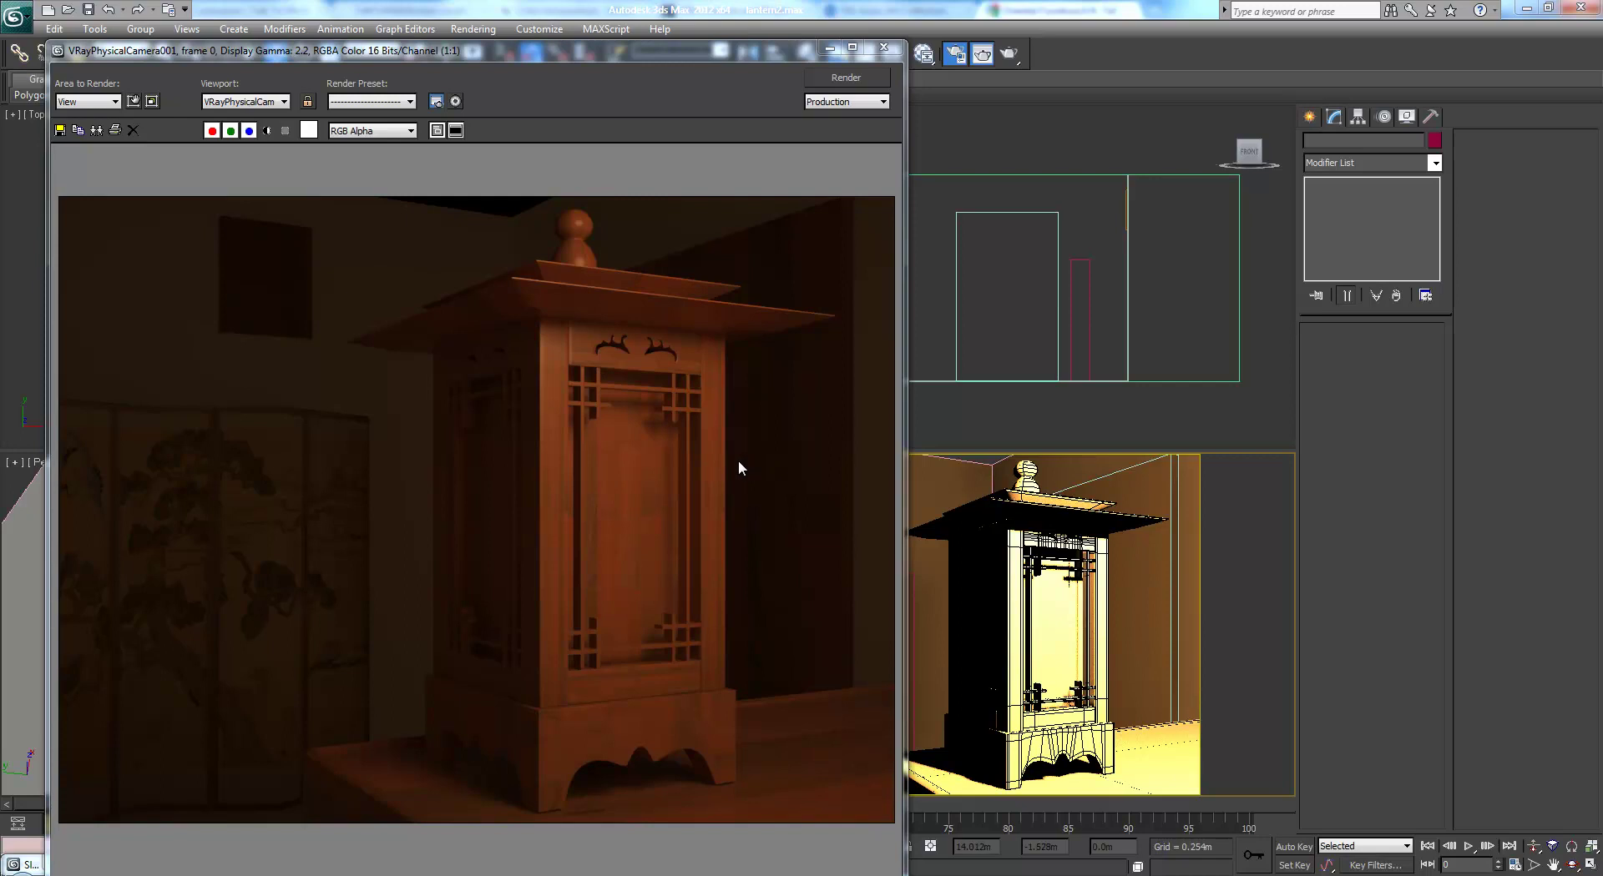
Minimize the rendered image and select the square picture box hanging on the wall
{"action": "left_click", "coordinate": [830, 48]}
{"action": "scroll", "coordinate": [347, 626], "scroll_direction": "up", "scroll_amount": 10}
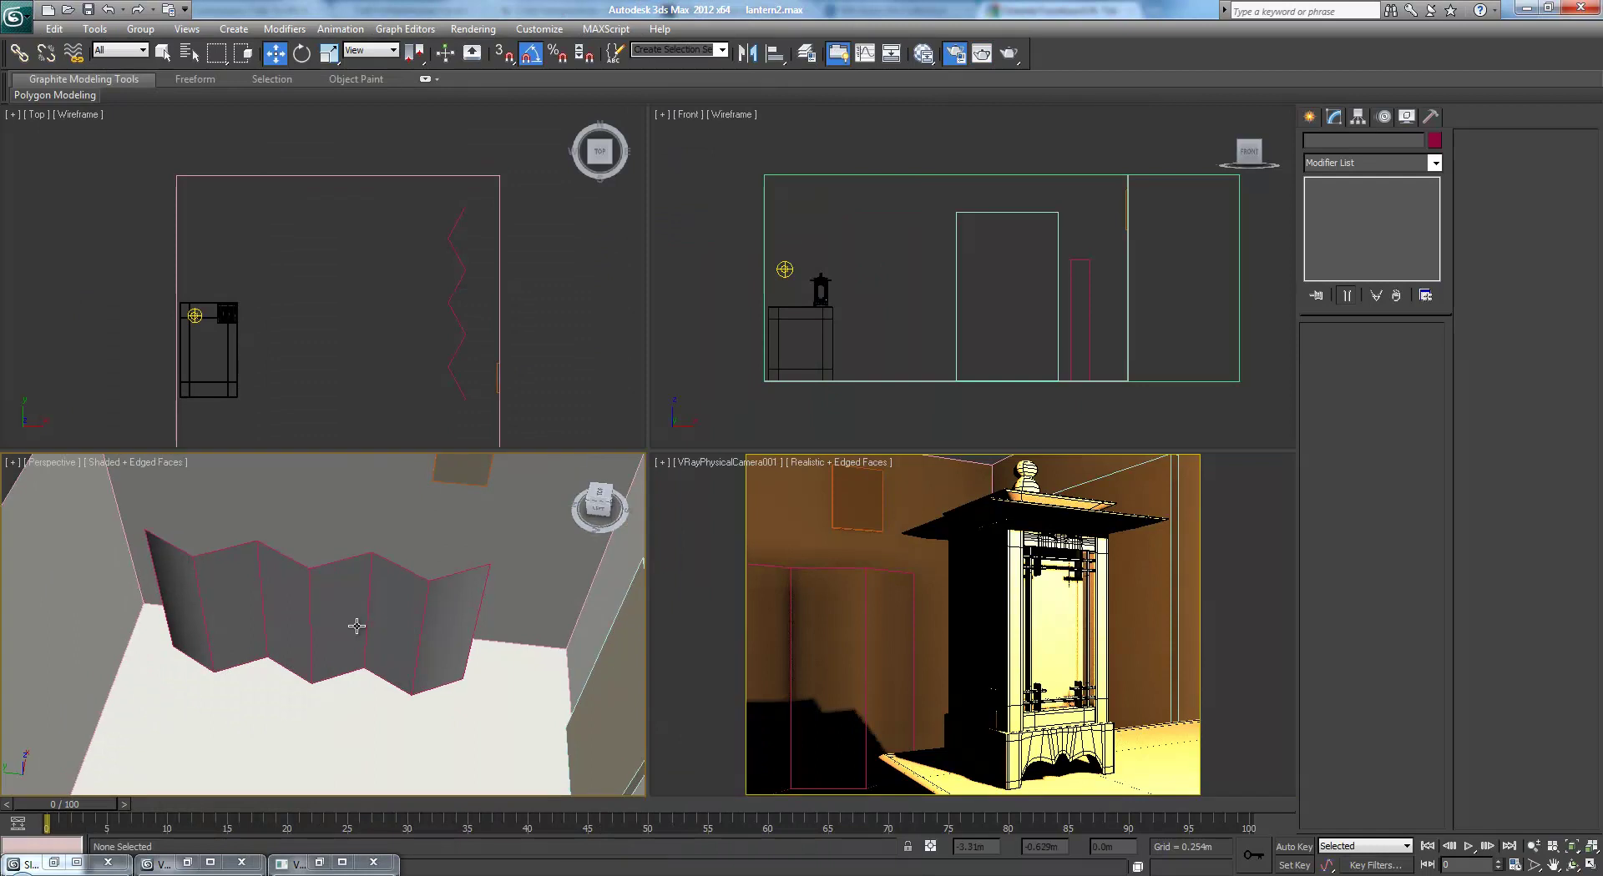
{"action": "middle_click_drag", "start_coordinate": [422, 568], "coordinate": [417, 655], "text": "alt"}
{"action": "scroll", "coordinate": [416, 656], "scroll_direction": "up", "scroll_amount": 2}
{"action": "scroll", "coordinate": [437, 654], "scroll_direction": "up", "scroll_amount": 3}
{"action": "middle_click_drag", "start_coordinate": [428, 597], "coordinate": [347, 732]}
{"action": "scroll", "coordinate": [347, 732], "scroll_direction": "up", "scroll_amount": 1}
{"action": "scroll", "coordinate": [423, 572], "scroll_direction": "up", "scroll_amount": 2}
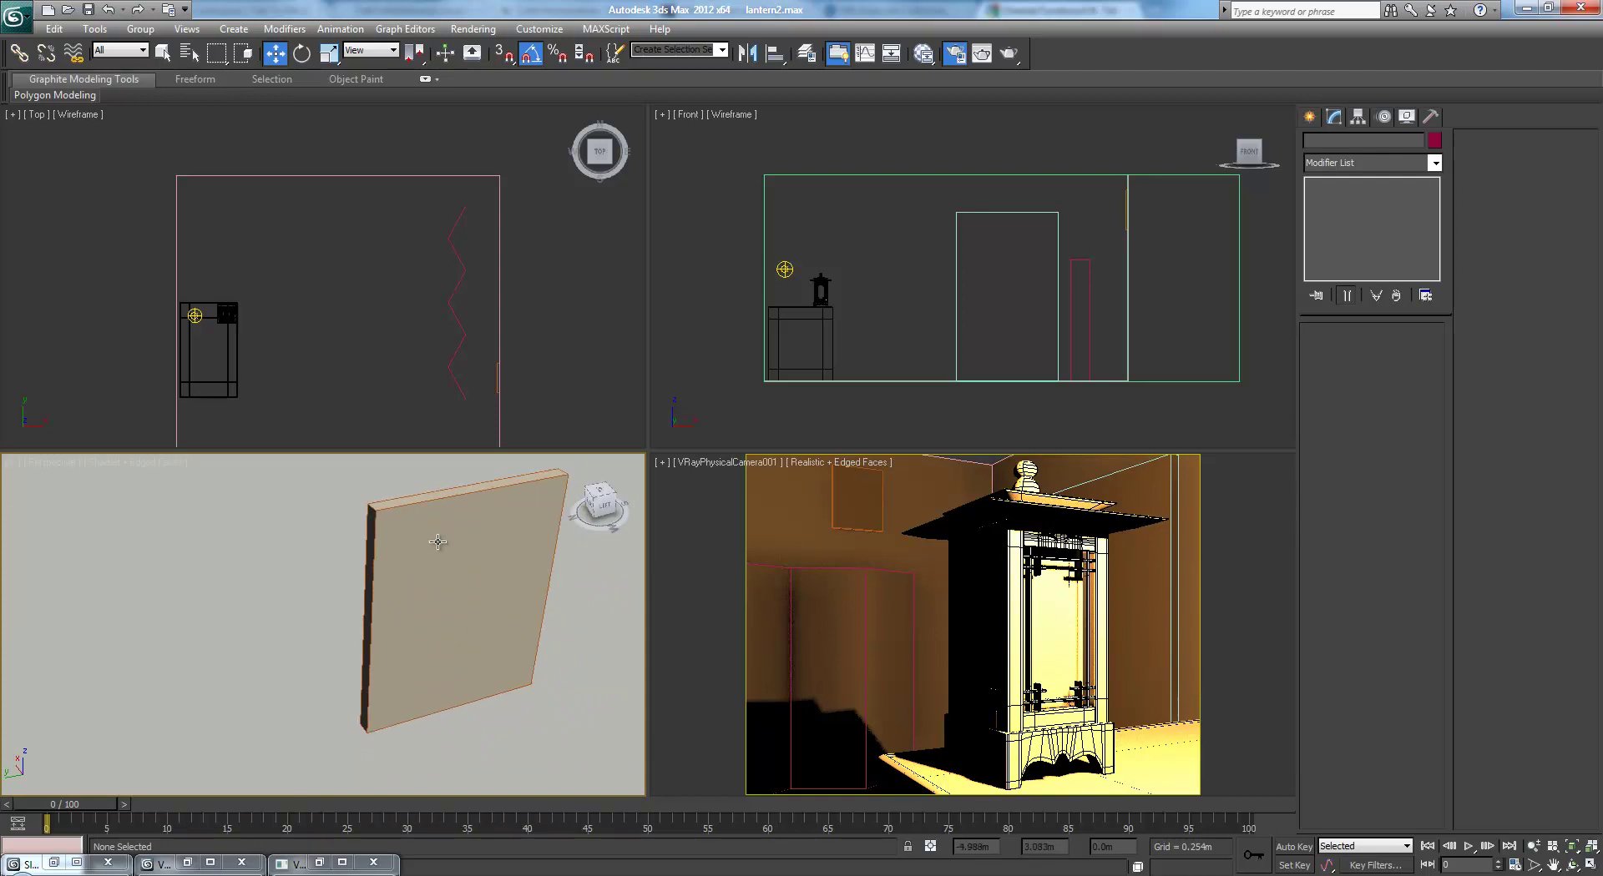
{"action": "left_click", "coordinate": [426, 599]}
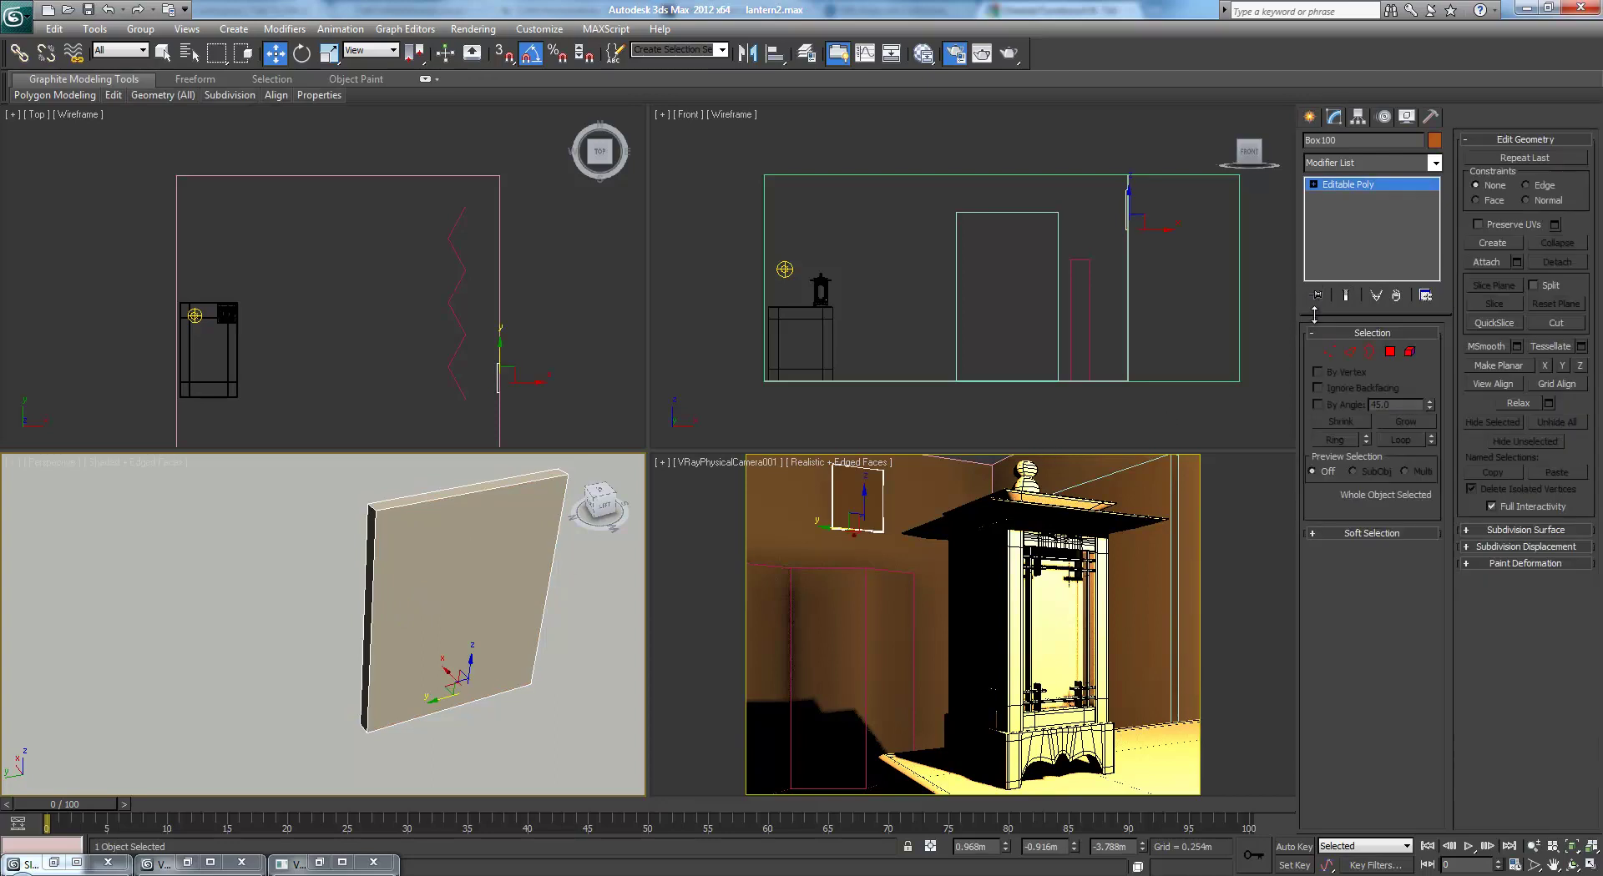
Inset the front polygon of the picture box slightly to outline a narrow frame border
{"action": "left_click", "coordinate": [1389, 352]}
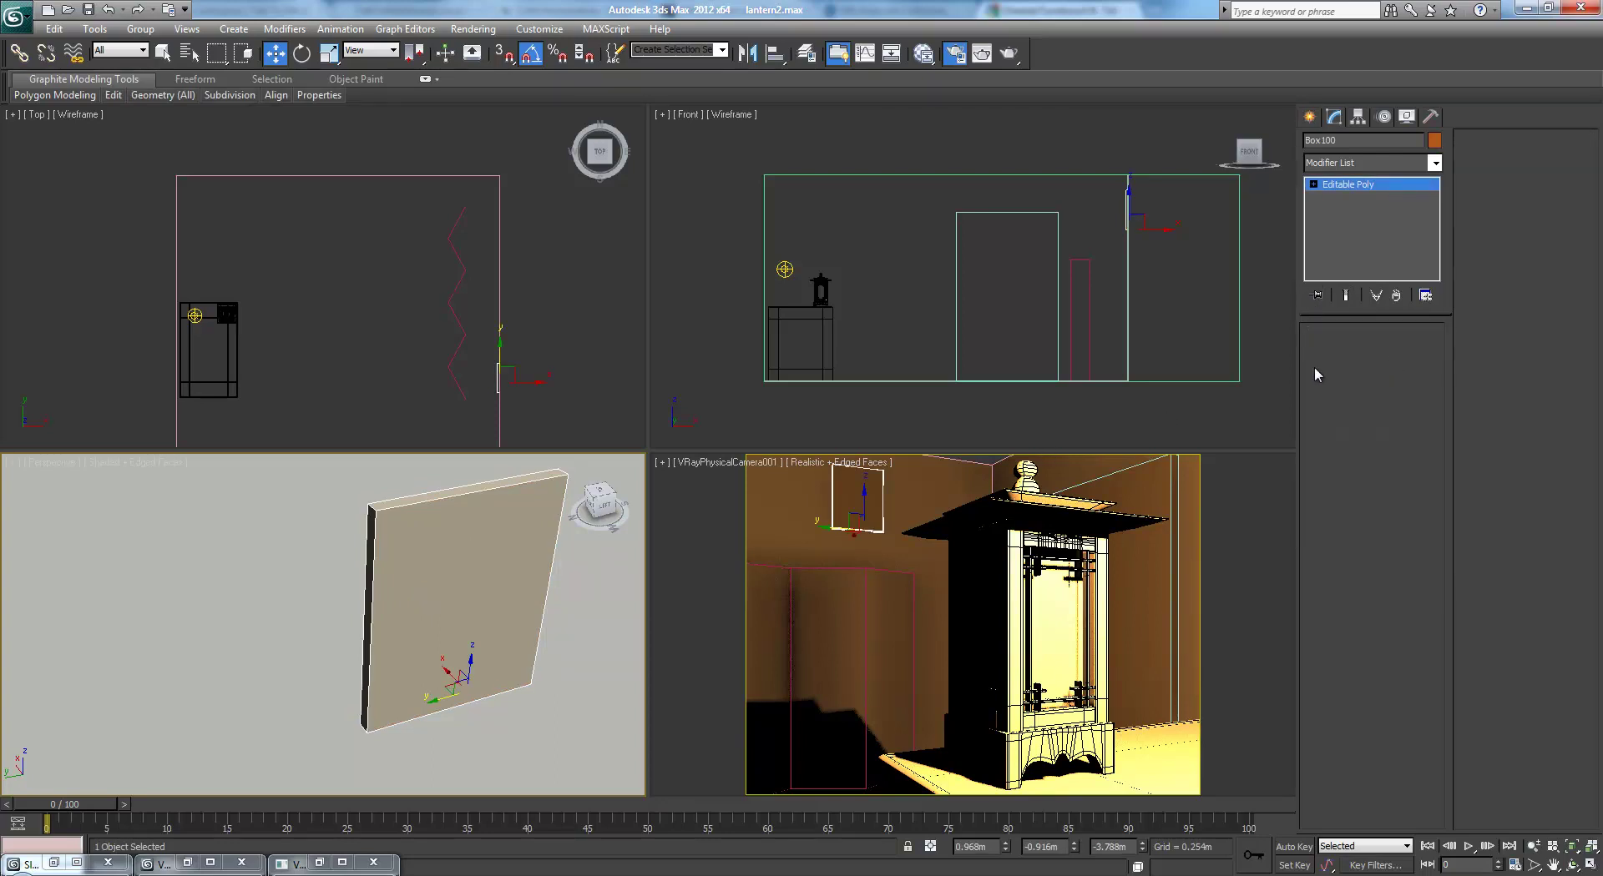
{"action": "left_click", "coordinate": [427, 621]}
{"action": "left_click", "coordinate": [1397, 607]}
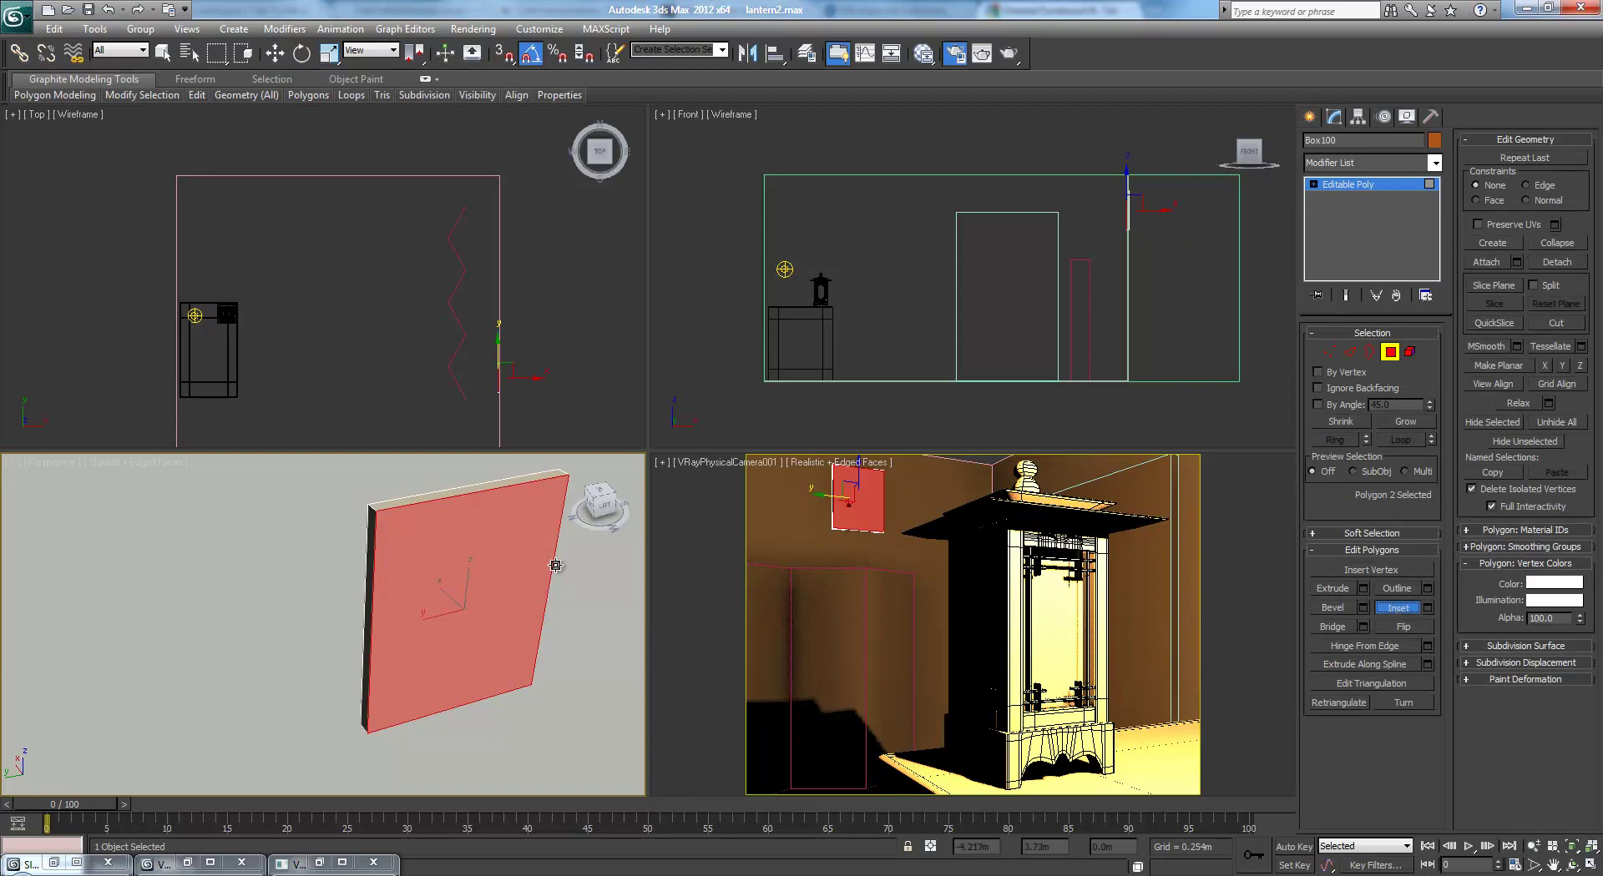
{"action": "mouse_move", "coordinate": [486, 558]}
{"action": "left_mouse_down"}
{"action": "mouse_move", "coordinate": [501, 513]}
{"action": "mouse_move", "coordinate": [515, 537]}
{"action": "mouse_move", "coordinate": [488, 540]}
{"action": "left_mouse_up"}
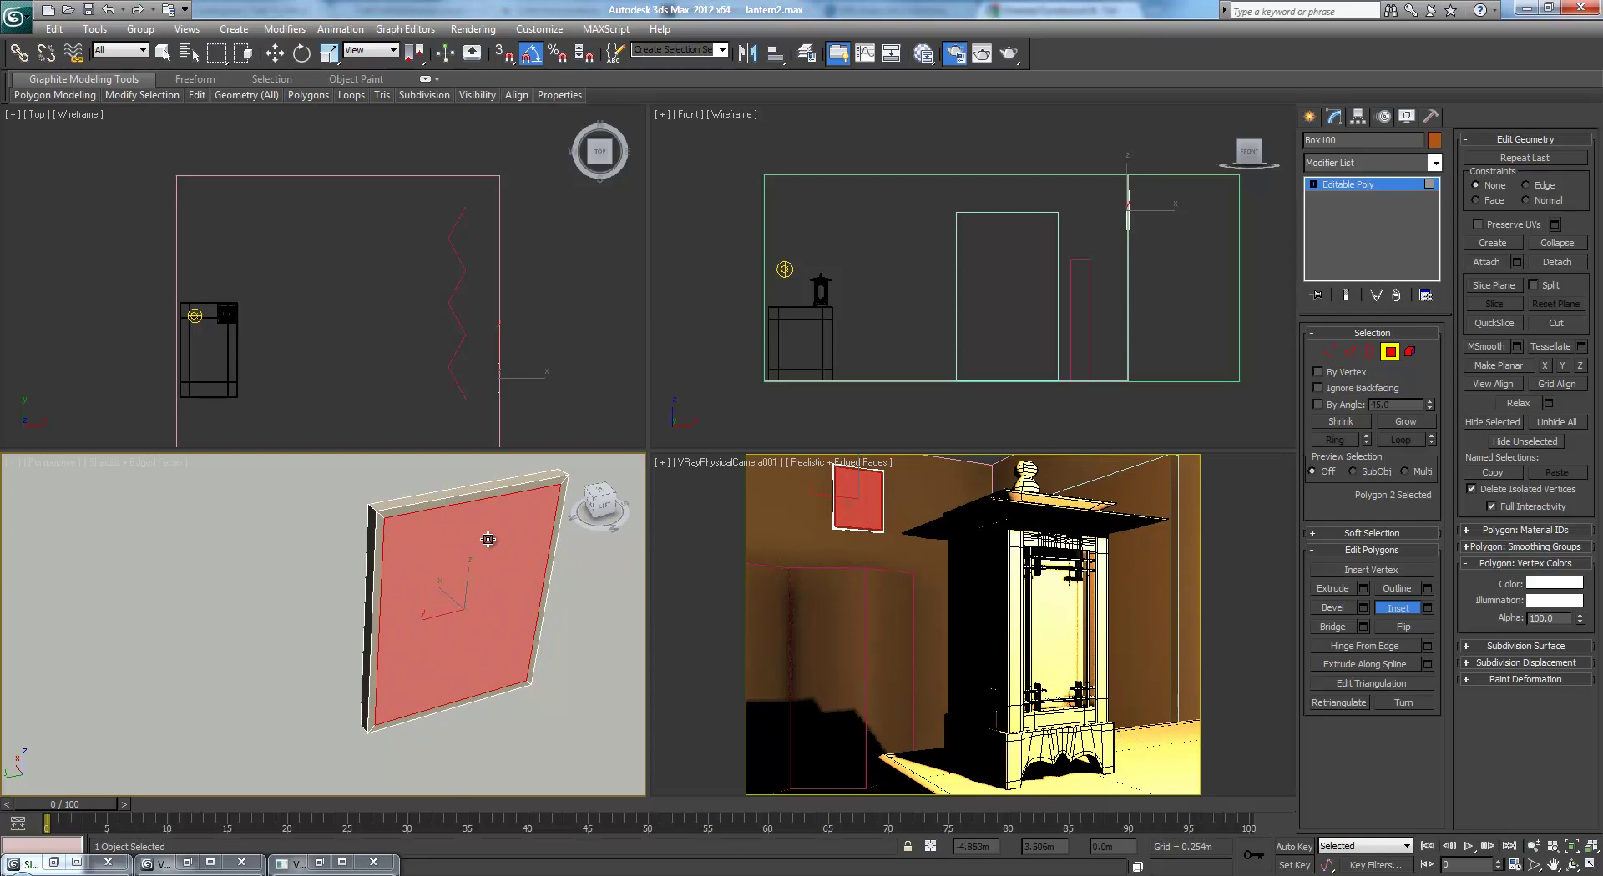
Extrude the inset front polygon inward to recess the picture area behind the frame border
{"action": "mouse_move", "coordinate": [487, 540]}
{"action": "middle_mouse_down"}
{"action": "mouse_move", "coordinate": [447, 576]}
{"action": "mouse_move", "coordinate": [497, 550]}
{"action": "middle_mouse_up"}
{"action": "scroll", "coordinate": [447, 578], "scroll_direction": "up", "scroll_amount": 1}
{"action": "left_click", "coordinate": [1332, 589]}
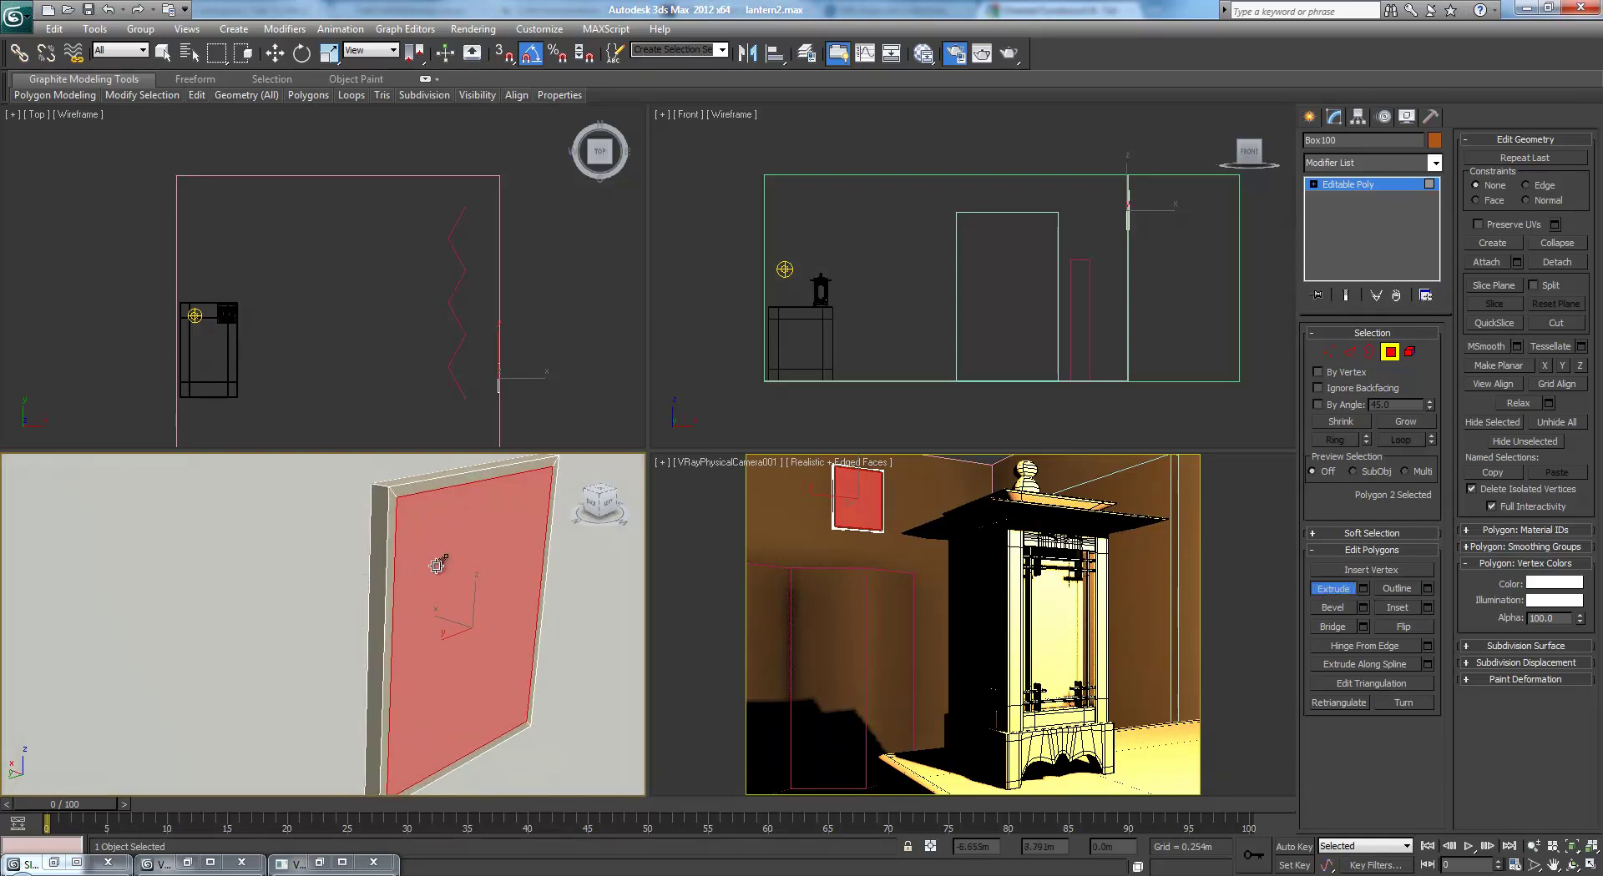
{"action": "left_click_drag", "start_coordinate": [436, 563], "coordinate": [437, 567]}
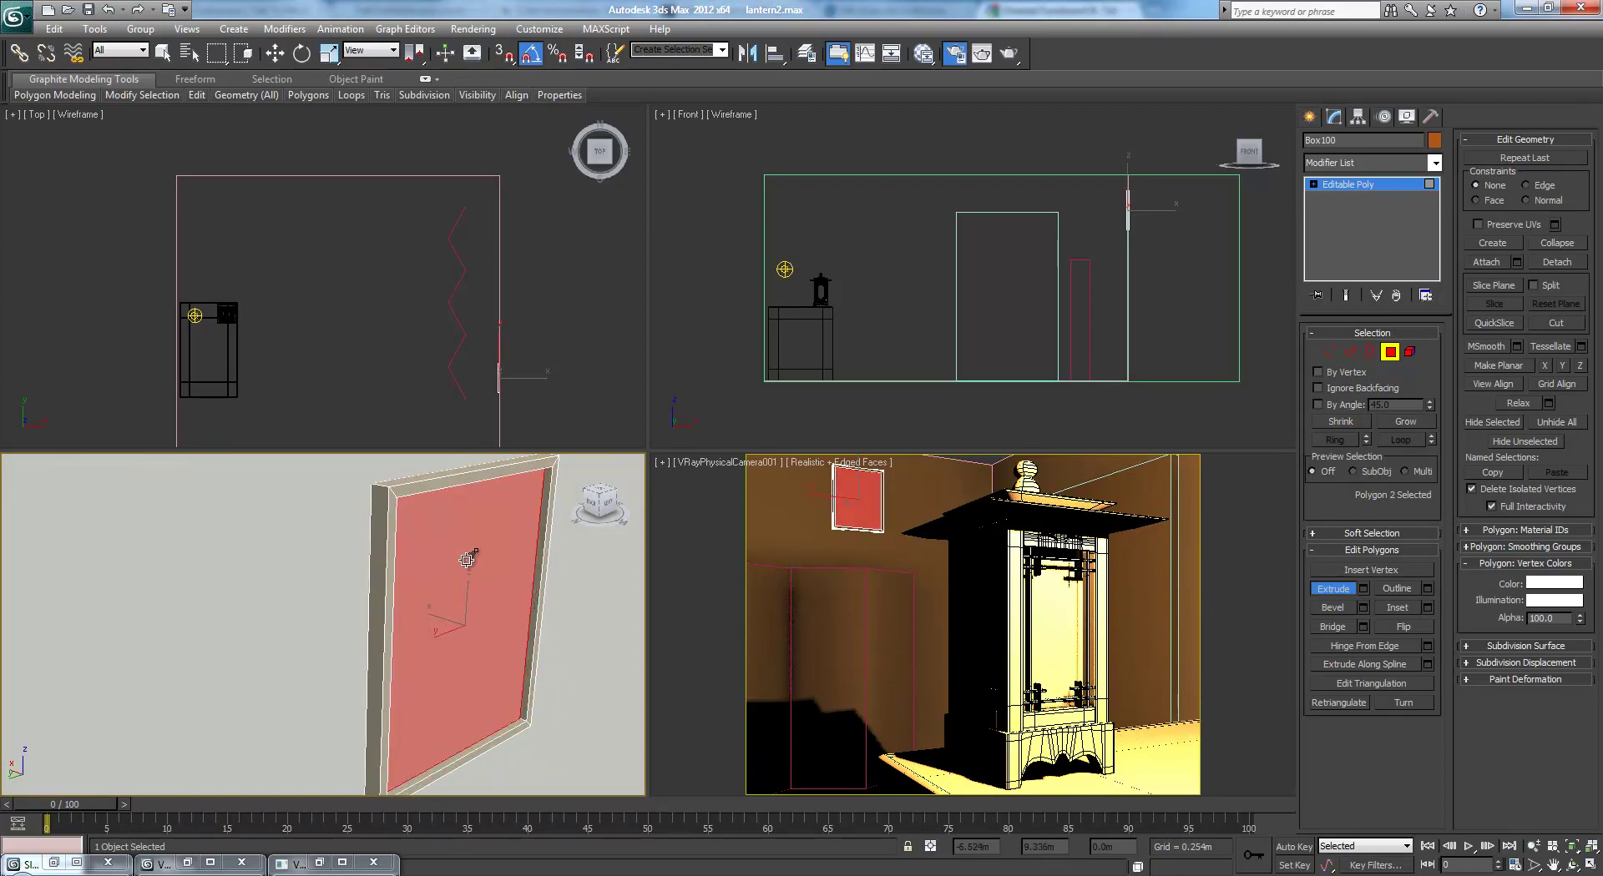
{"action": "middle_click_drag", "start_coordinate": [436, 567], "coordinate": [425, 618], "text": "alt"}
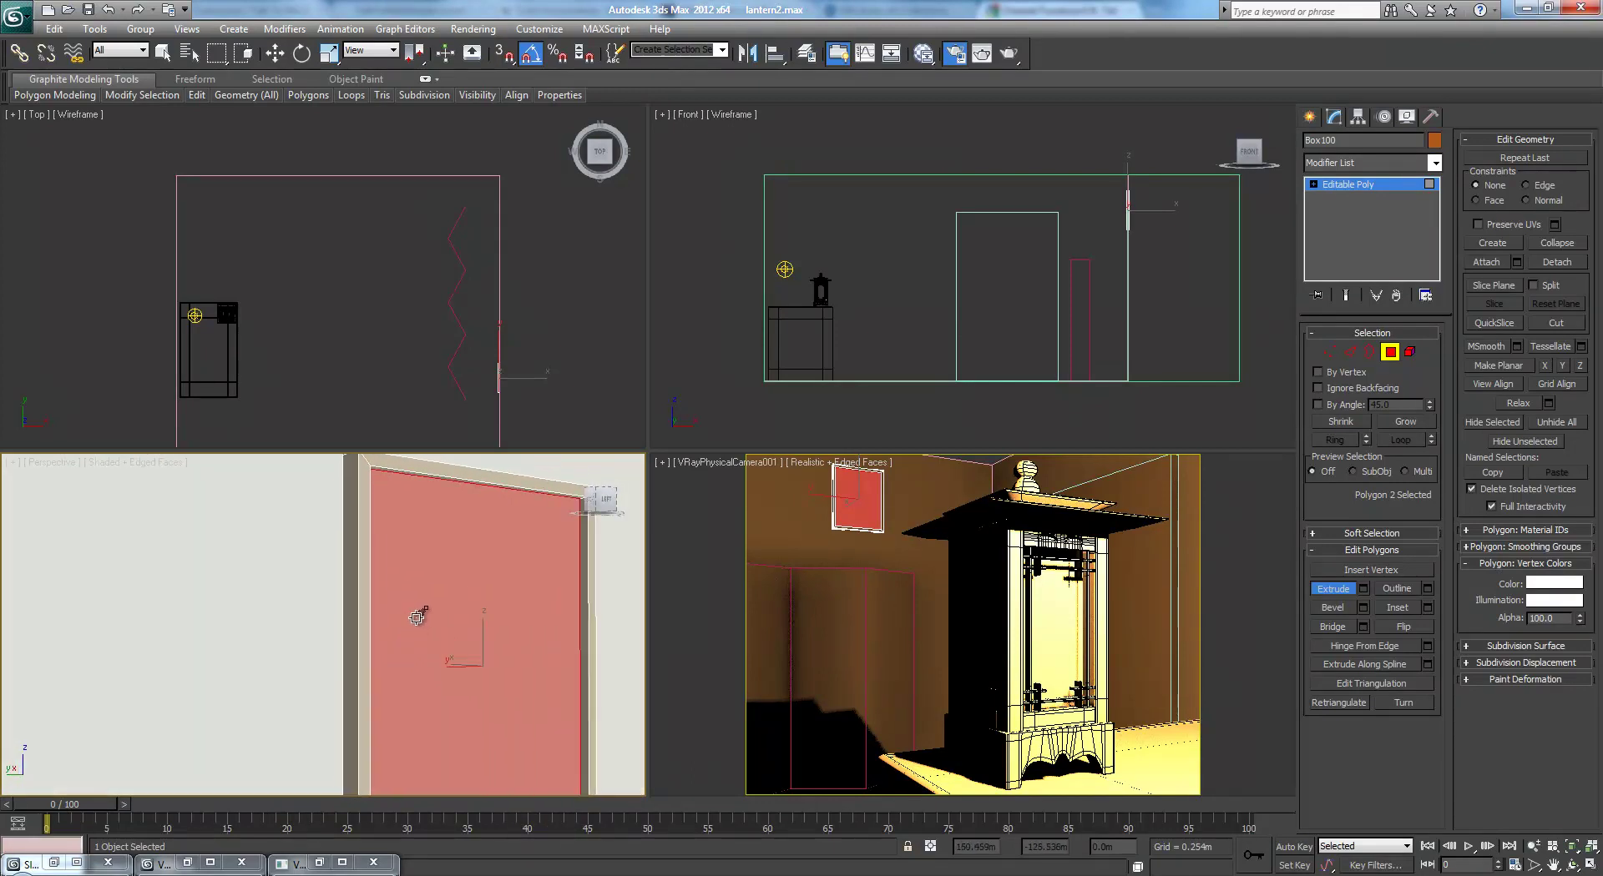
Clone the recessed polygon of the picture frame forward as a separate object
{"action": "key", "text": "alt+w"}
{"action": "middle_click_drag", "start_coordinate": [612, 604], "coordinate": [661, 454], "text": "alt"}
{"action": "scroll", "coordinate": [718, 521], "scroll_direction": "down", "scroll_amount": 5}
{"action": "scroll", "coordinate": [748, 504], "scroll_direction": "up", "scroll_amount": 5}
{"action": "key", "text": "w"}
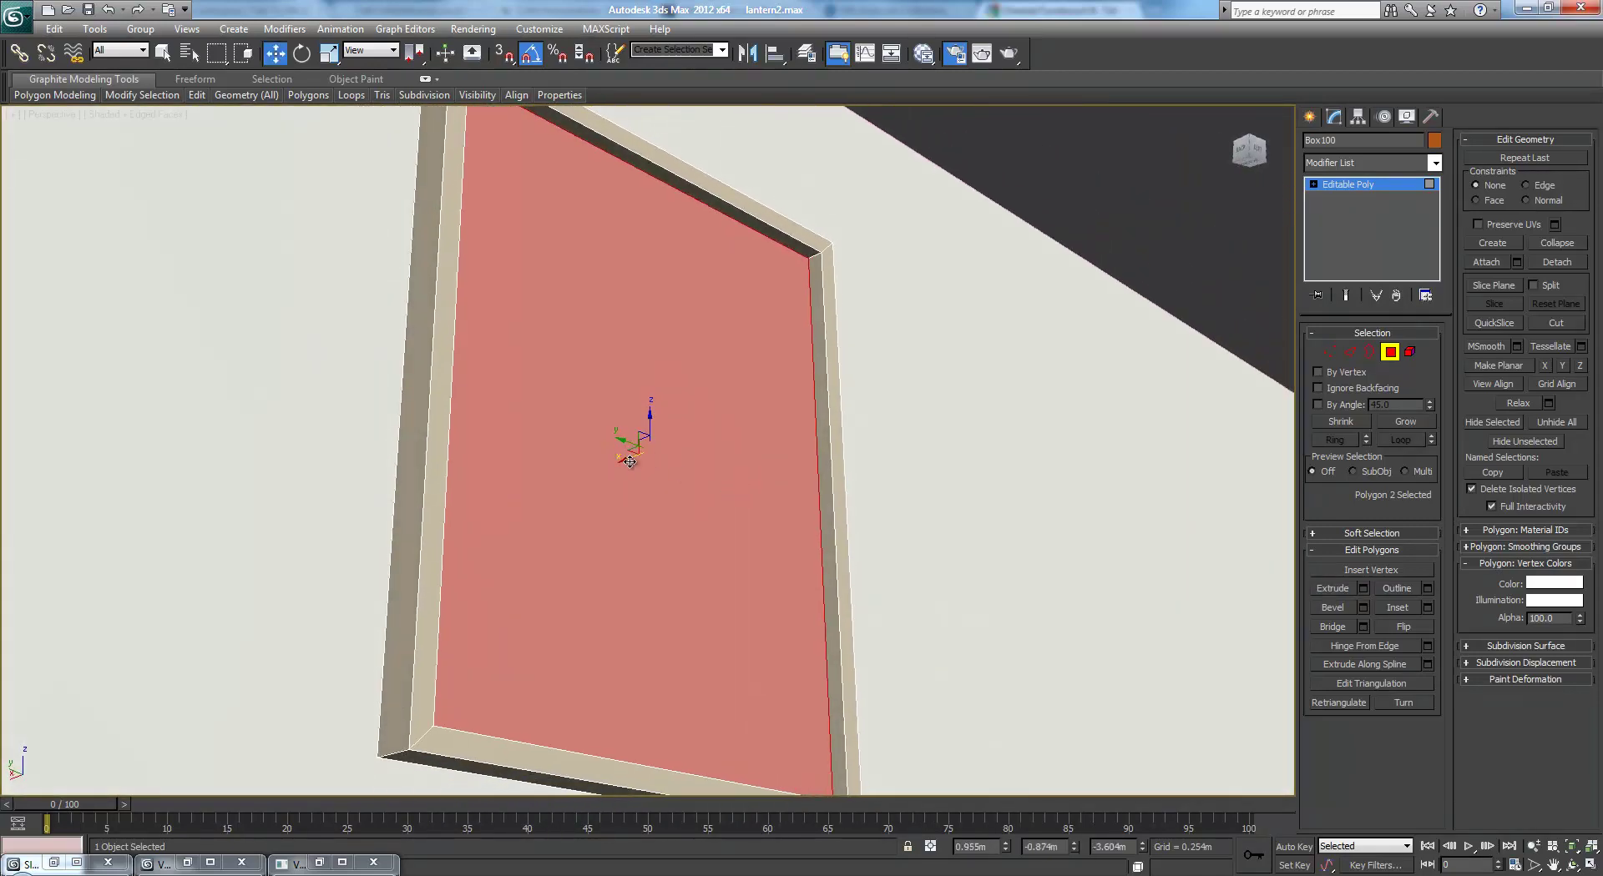
{"action": "left_click_drag", "start_coordinate": [630, 460], "coordinate": [640, 459]}
{"action": "left_click", "coordinate": [742, 438]}
{"action": "left_click", "coordinate": [862, 455]}
Leave polygon editing, scale the cloned picture panel down slightly, and move it up to sit centred inside the frame
{"action": "middle_click_drag", "start_coordinate": [795, 429], "coordinate": [754, 448], "text": "alt"}
{"action": "left_click", "coordinate": [1386, 185]}
{"action": "left_click", "coordinate": [701, 383]}
{"action": "key", "text": "r"}
{"action": "scroll", "coordinate": [747, 536], "scroll_direction": "down", "scroll_amount": 6}
{"action": "left_click_drag", "start_coordinate": [674, 567], "coordinate": [672, 578]}
{"action": "middle_click_drag", "start_coordinate": [745, 400], "coordinate": [735, 564]}
{"action": "key", "text": "w"}
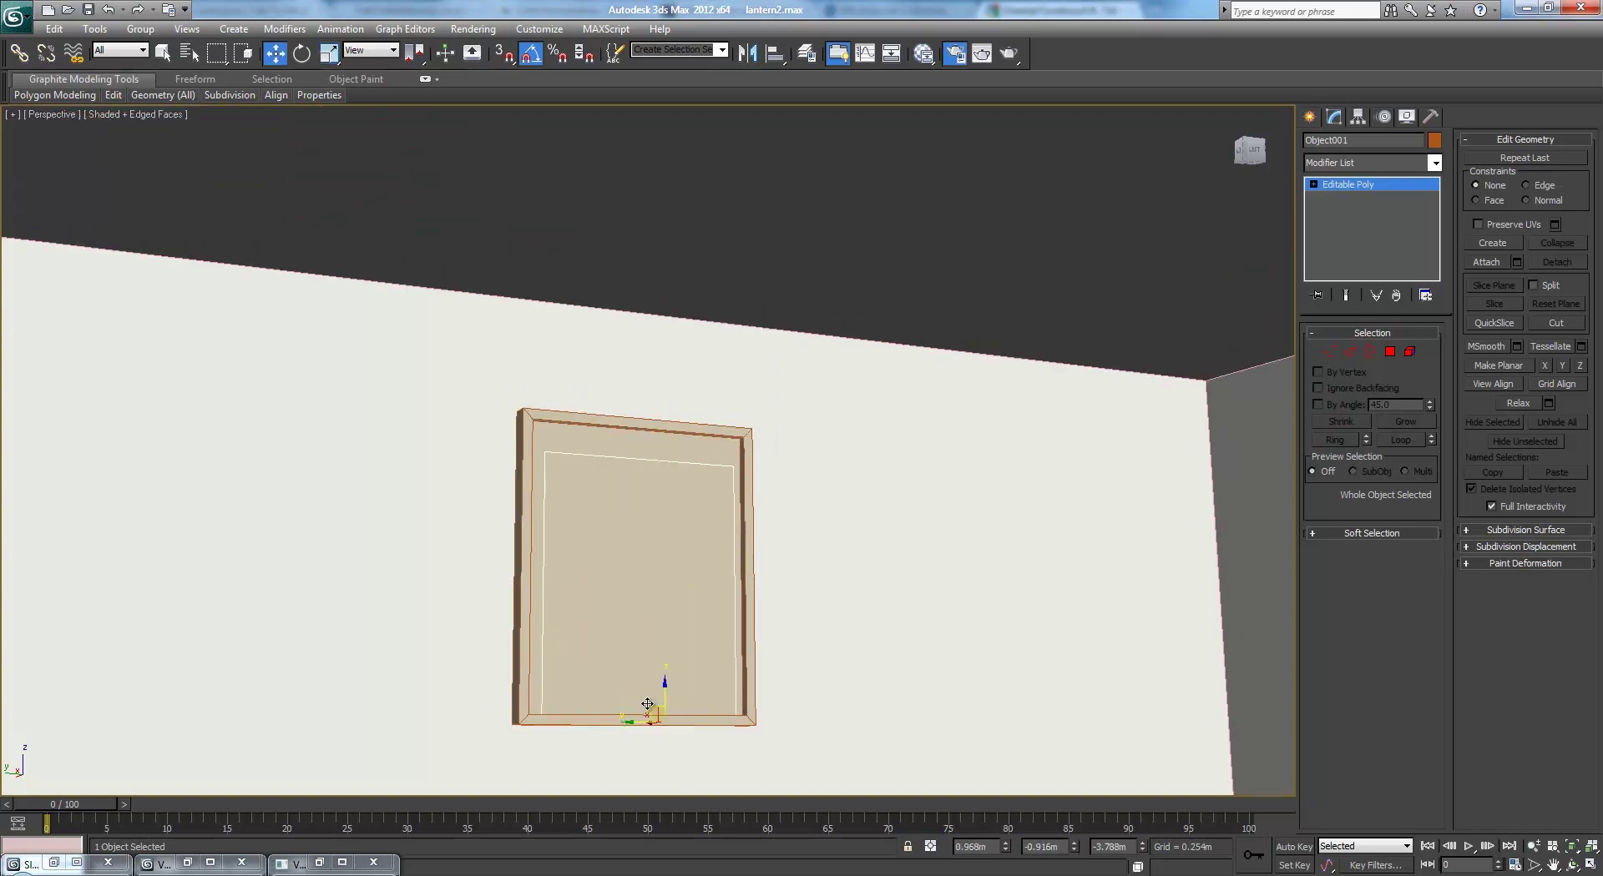
{"action": "left_click_drag", "start_coordinate": [649, 707], "coordinate": [646, 687]}
Isolate the picture frame object for edge editing
{"action": "middle_click_drag", "start_coordinate": [674, 513], "coordinate": [680, 422], "text": "alt"}
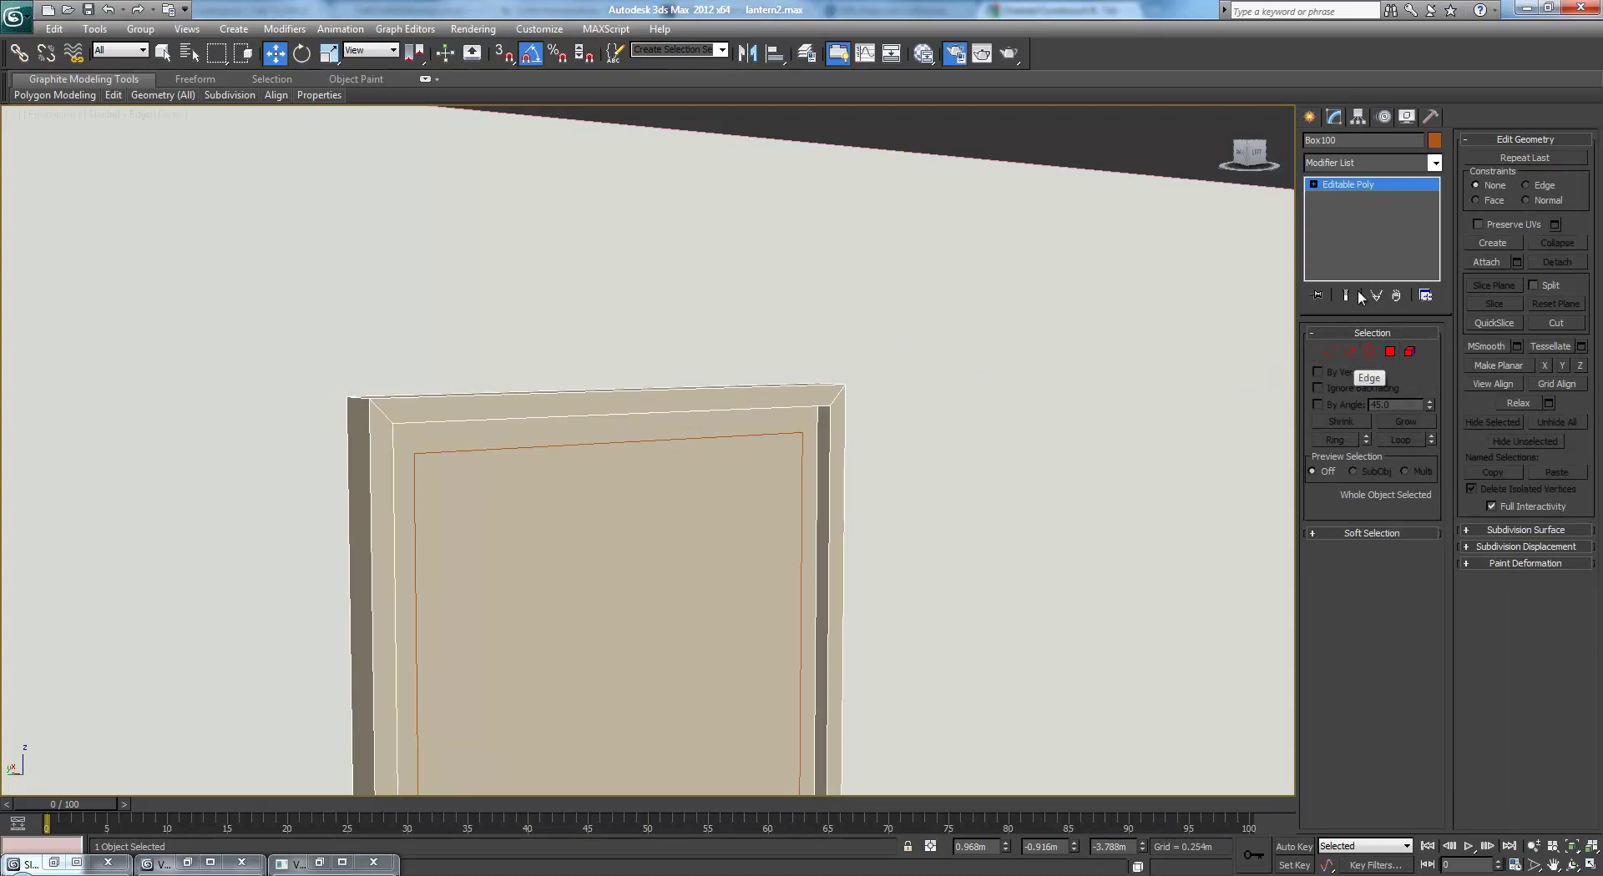
{"action": "left_click", "coordinate": [1350, 352]}
{"action": "scroll", "coordinate": [862, 454], "scroll_direction": "down", "scroll_amount": 2}
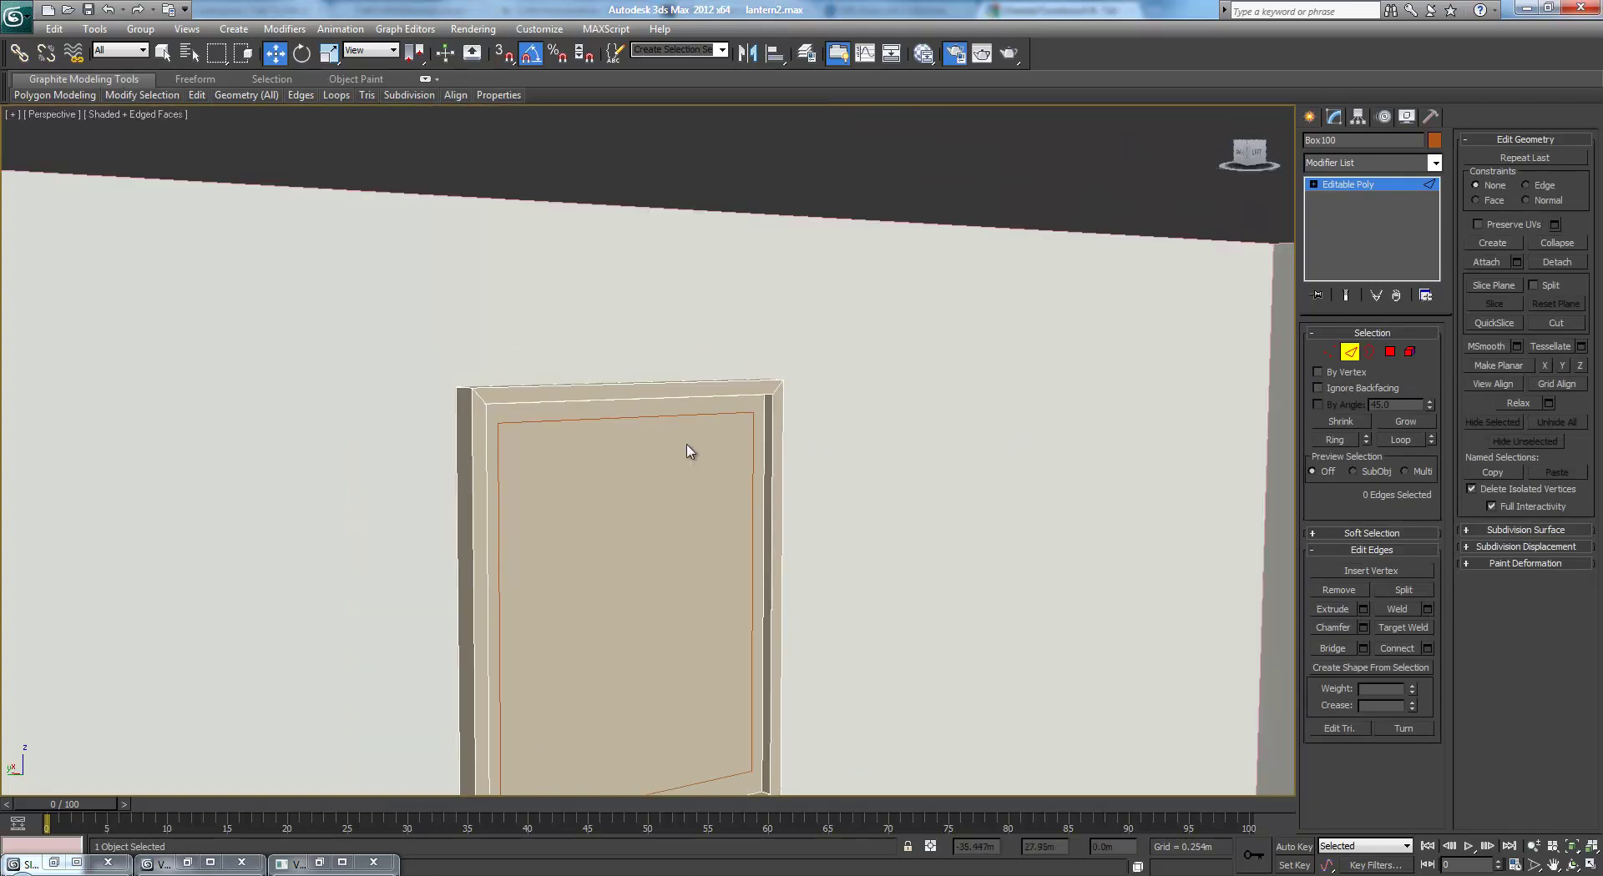
{"action": "mouse_move", "coordinate": [691, 451]}
{"action": "middle_mouse_down", "text": "alt"}
{"action": "mouse_move", "coordinate": [687, 465]}
{"action": "mouse_move", "coordinate": [734, 455]}
{"action": "mouse_move", "coordinate": [712, 443]}
{"action": "middle_mouse_up", "text": "alt"}
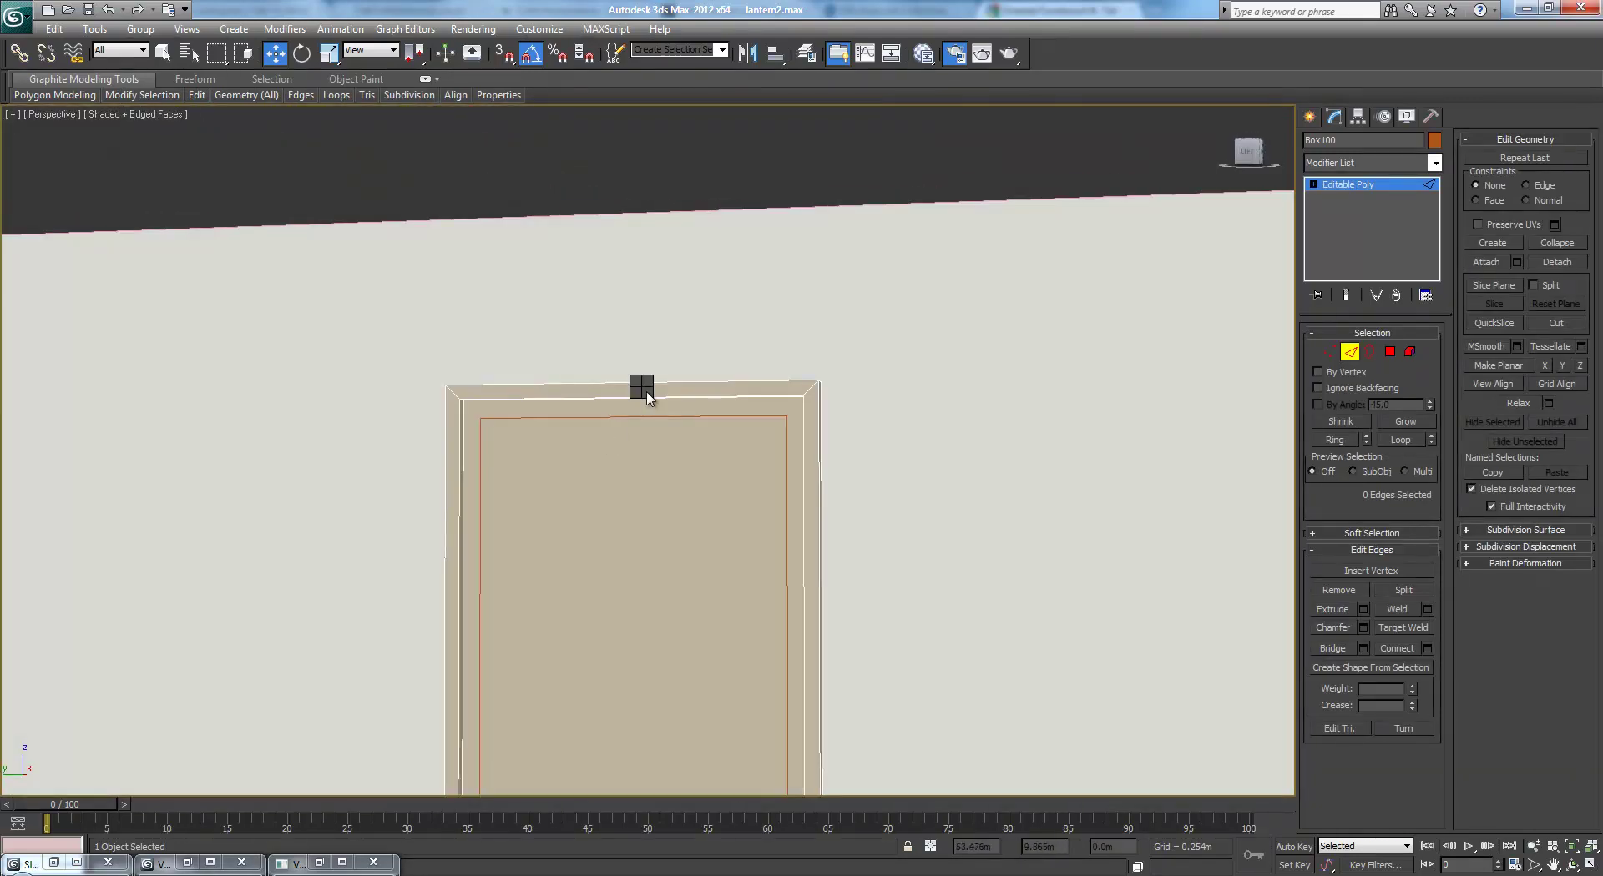
{"action": "right_click", "coordinate": [648, 393]}
{"action": "left_click", "coordinate": [705, 268]}
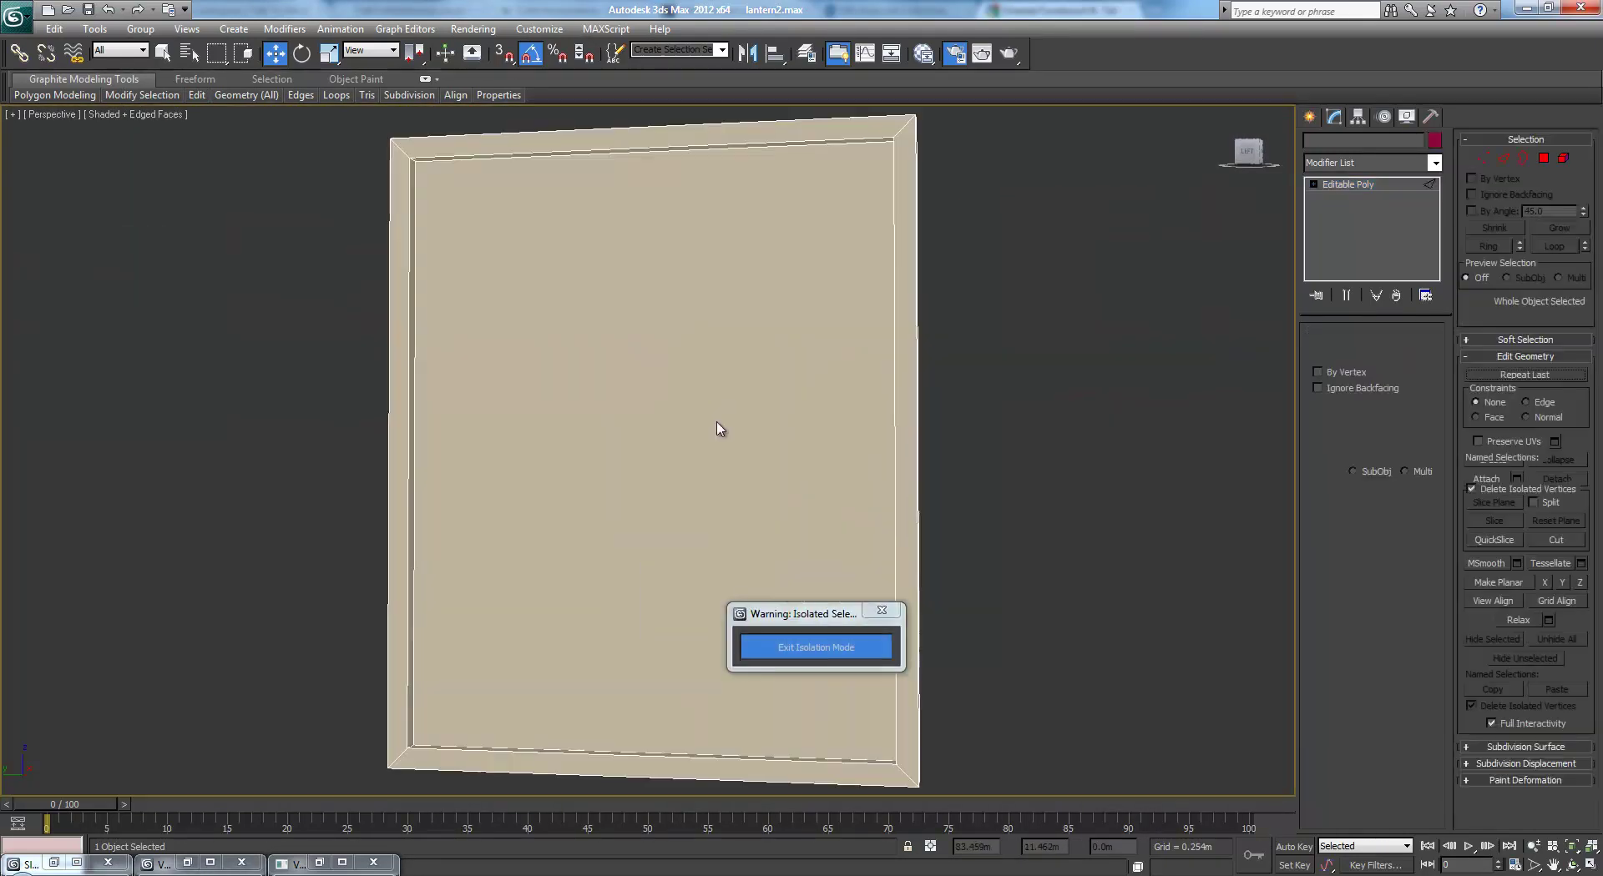
Show the isolated frame in the Left view as wireframe, fitted to the viewport
{"action": "middle_click_drag", "start_coordinate": [704, 436], "coordinate": [718, 428]}
{"action": "key", "text": "shift+z"}
{"action": "scroll", "coordinate": [643, 381], "scroll_direction": "down", "scroll_amount": 3}
{"action": "middle_click_drag", "start_coordinate": [644, 380], "coordinate": [651, 387], "text": "alt"}
{"action": "key", "text": "f"}
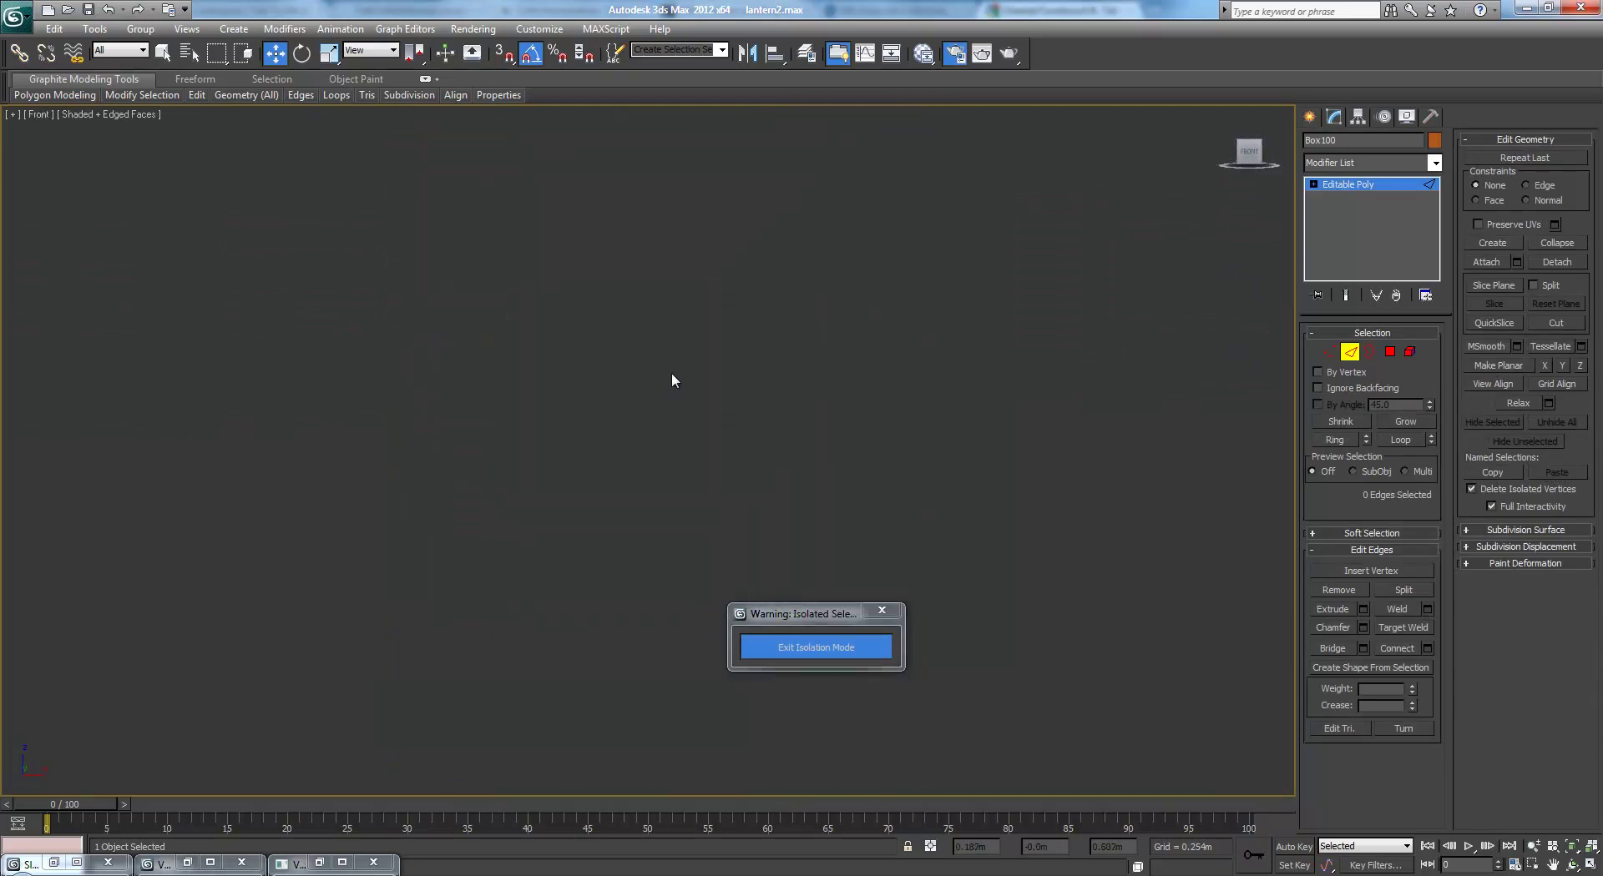
{"action": "key", "text": "z"}
{"action": "key", "text": "l"}
{"action": "key", "text": "z"}
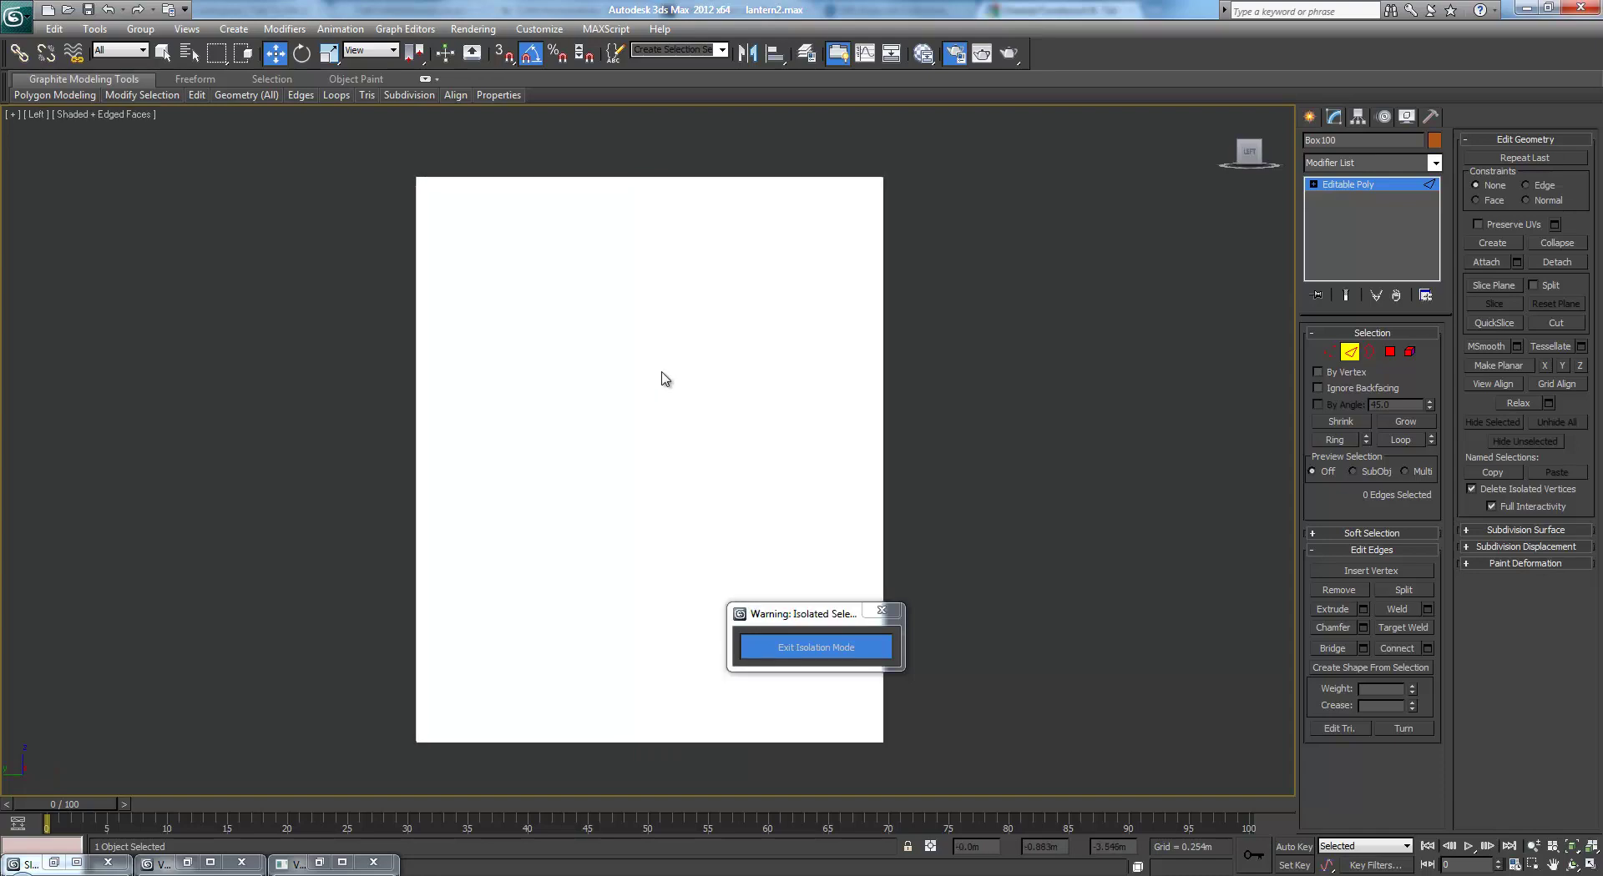
{"action": "key", "text": "F3"}
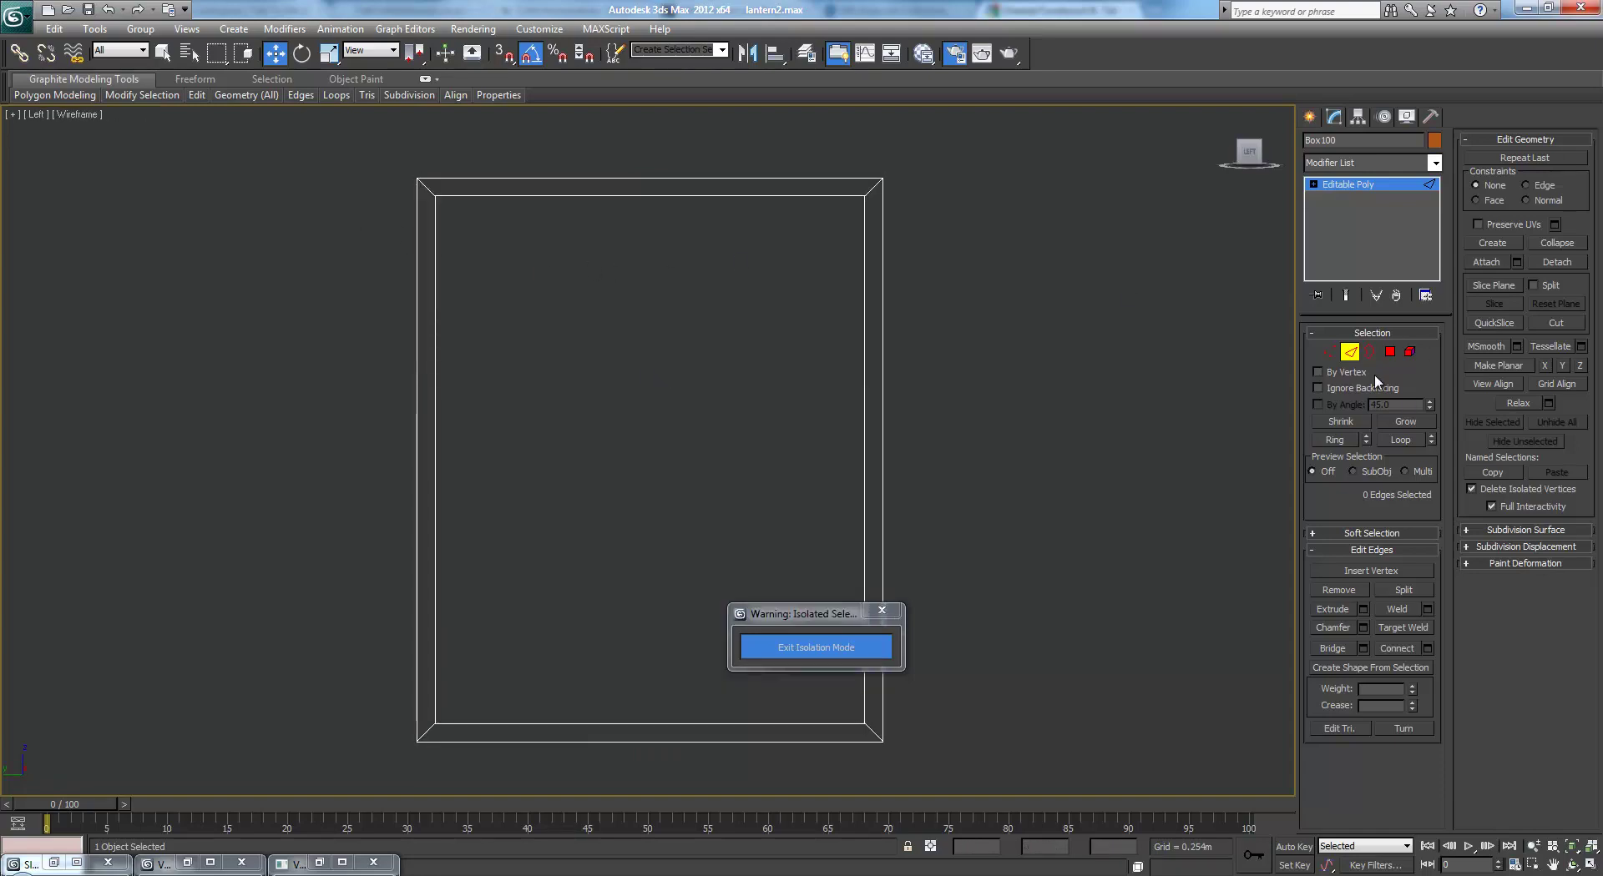
Ring-select the frame's diagonal corner edges and connect them with 2 segments and a pinch of 82
{"action": "left_click", "coordinate": [424, 187]}
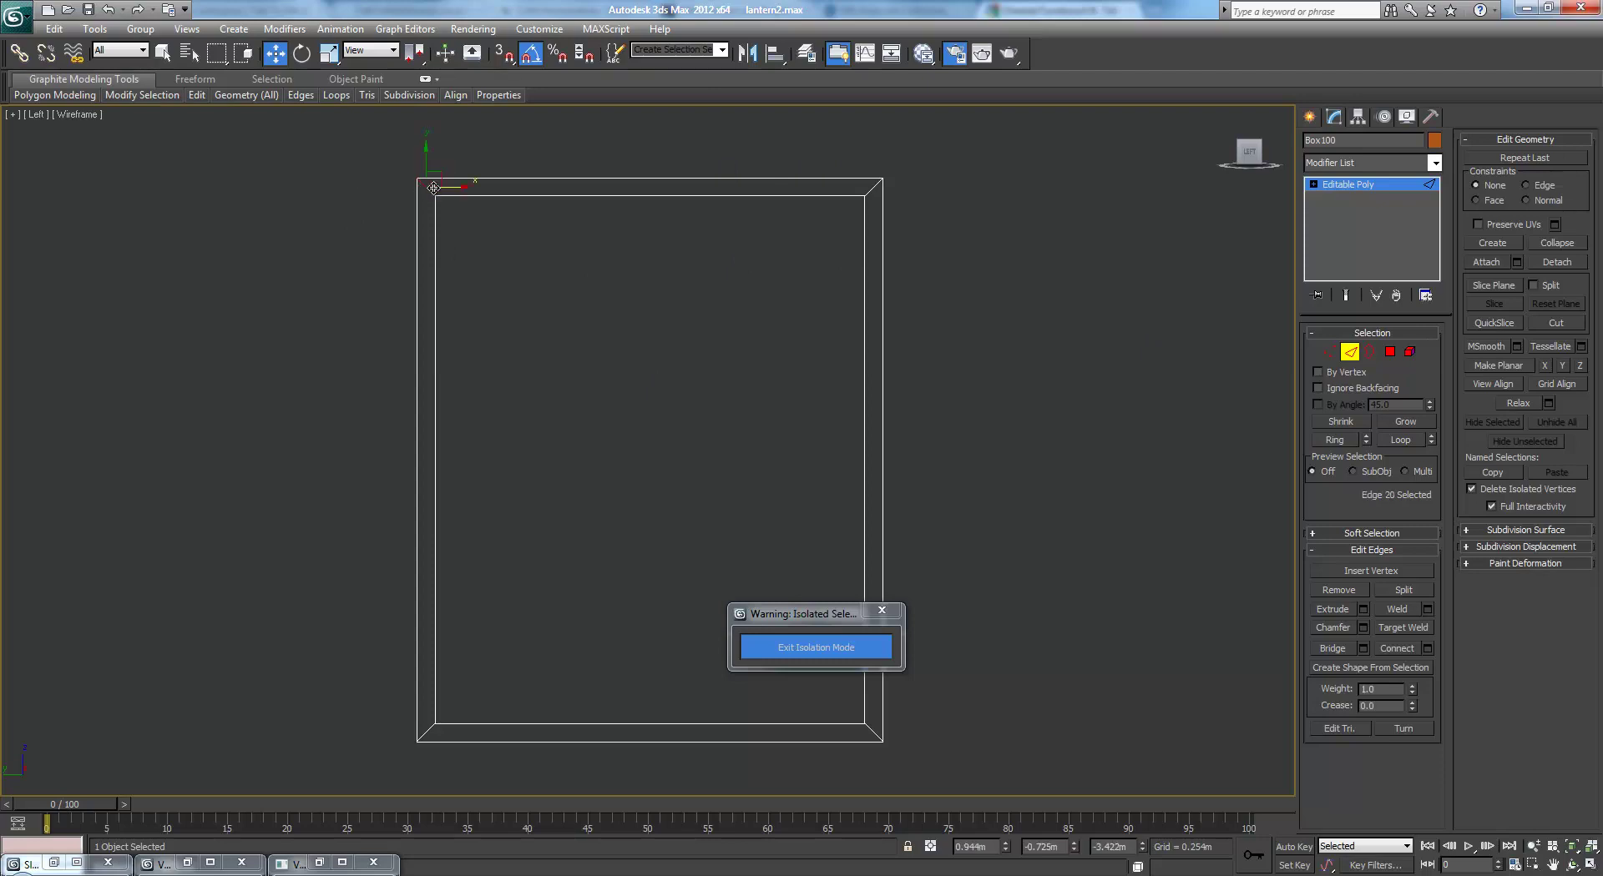
{"action": "scroll", "coordinate": [404, 279], "scroll_direction": "up", "scroll_amount": 3}
{"action": "middle_click_drag", "start_coordinate": [190, 186], "coordinate": [487, 429]}
{"action": "left_click", "coordinate": [489, 438]}
{"action": "left_click", "coordinate": [614, 455]}
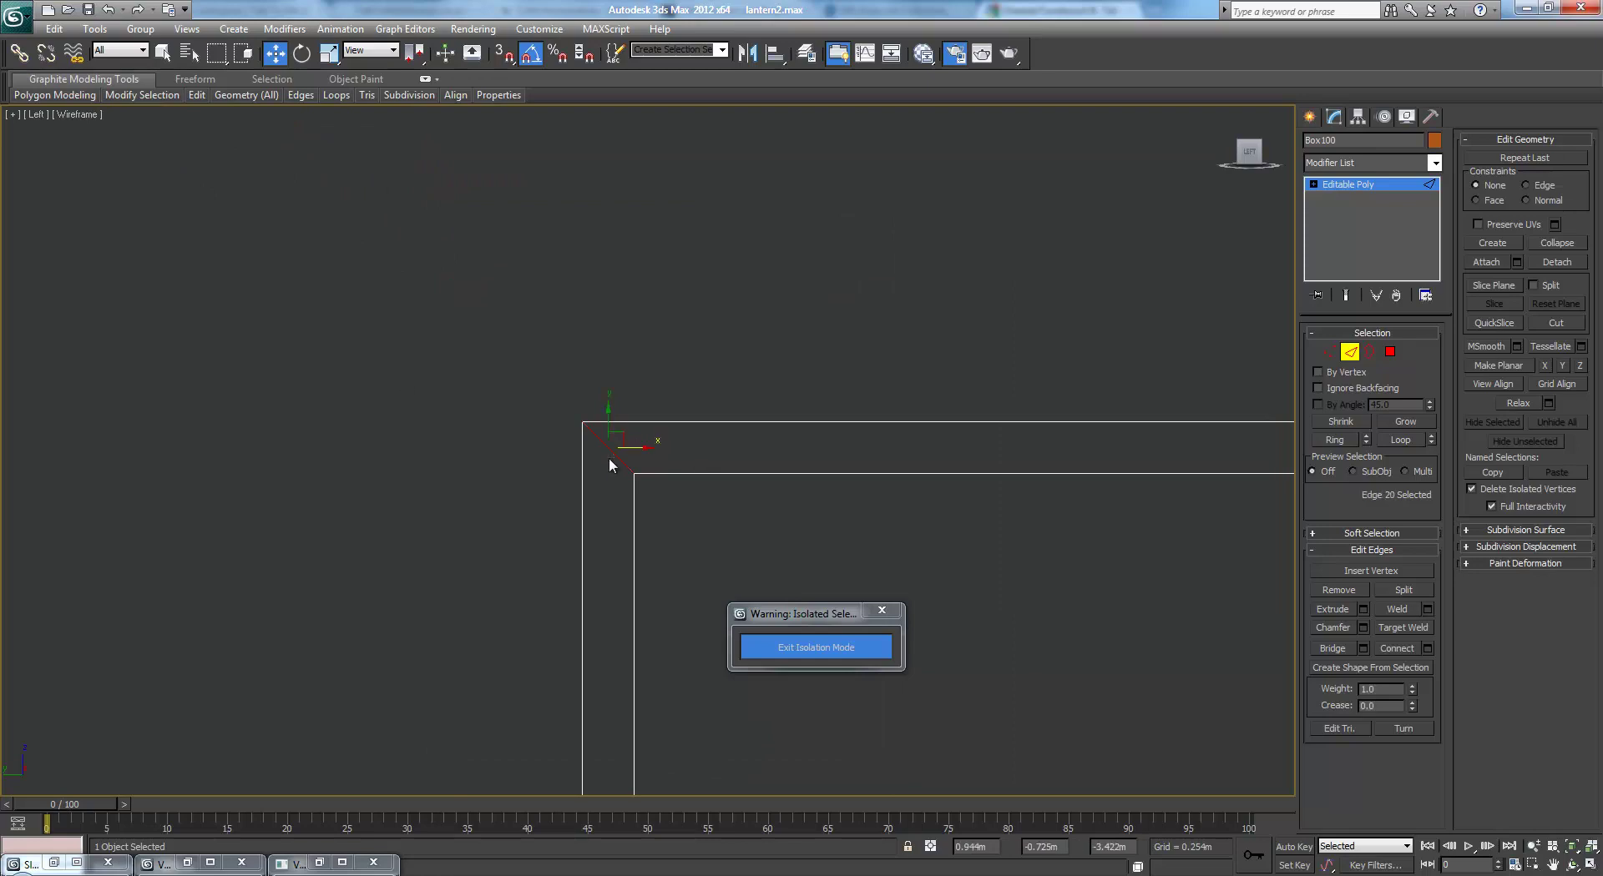
{"action": "left_click", "coordinate": [1336, 440]}
{"action": "left_click", "coordinate": [1426, 649]}
{"action": "left_click", "coordinate": [665, 461]}
{"action": "left_click_drag", "start_coordinate": [657, 485], "coordinate": [684, 485]}
{"action": "left_click_drag", "start_coordinate": [898, 485], "coordinate": [933, 488]}
{"action": "left_click", "coordinate": [657, 533]}
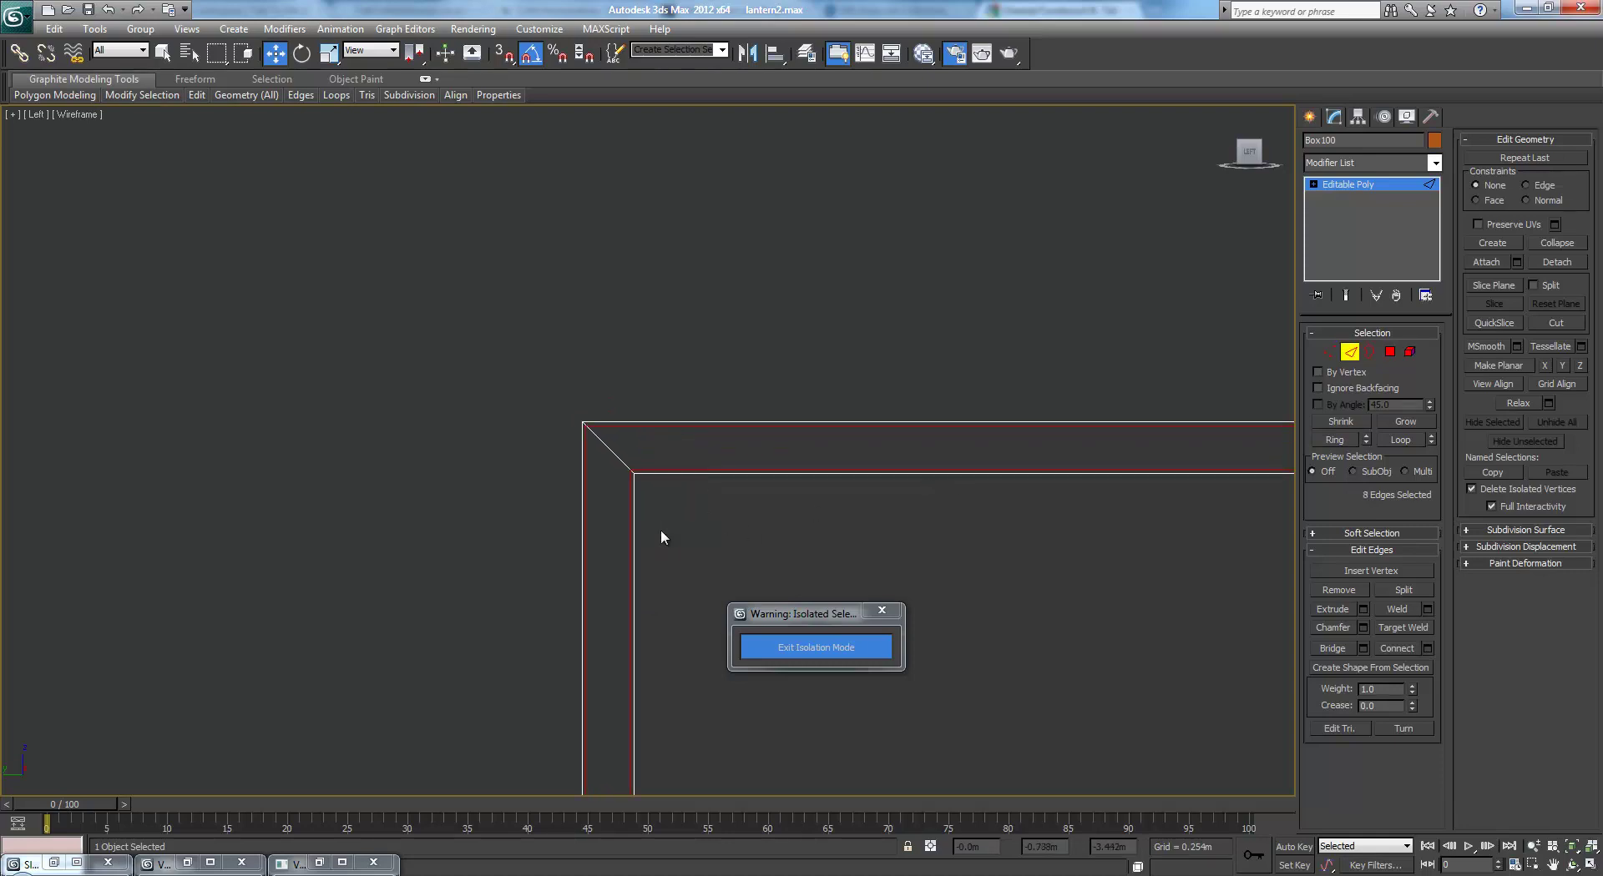
{"action": "scroll", "coordinate": [742, 477], "scroll_direction": "down", "scroll_amount": 4}
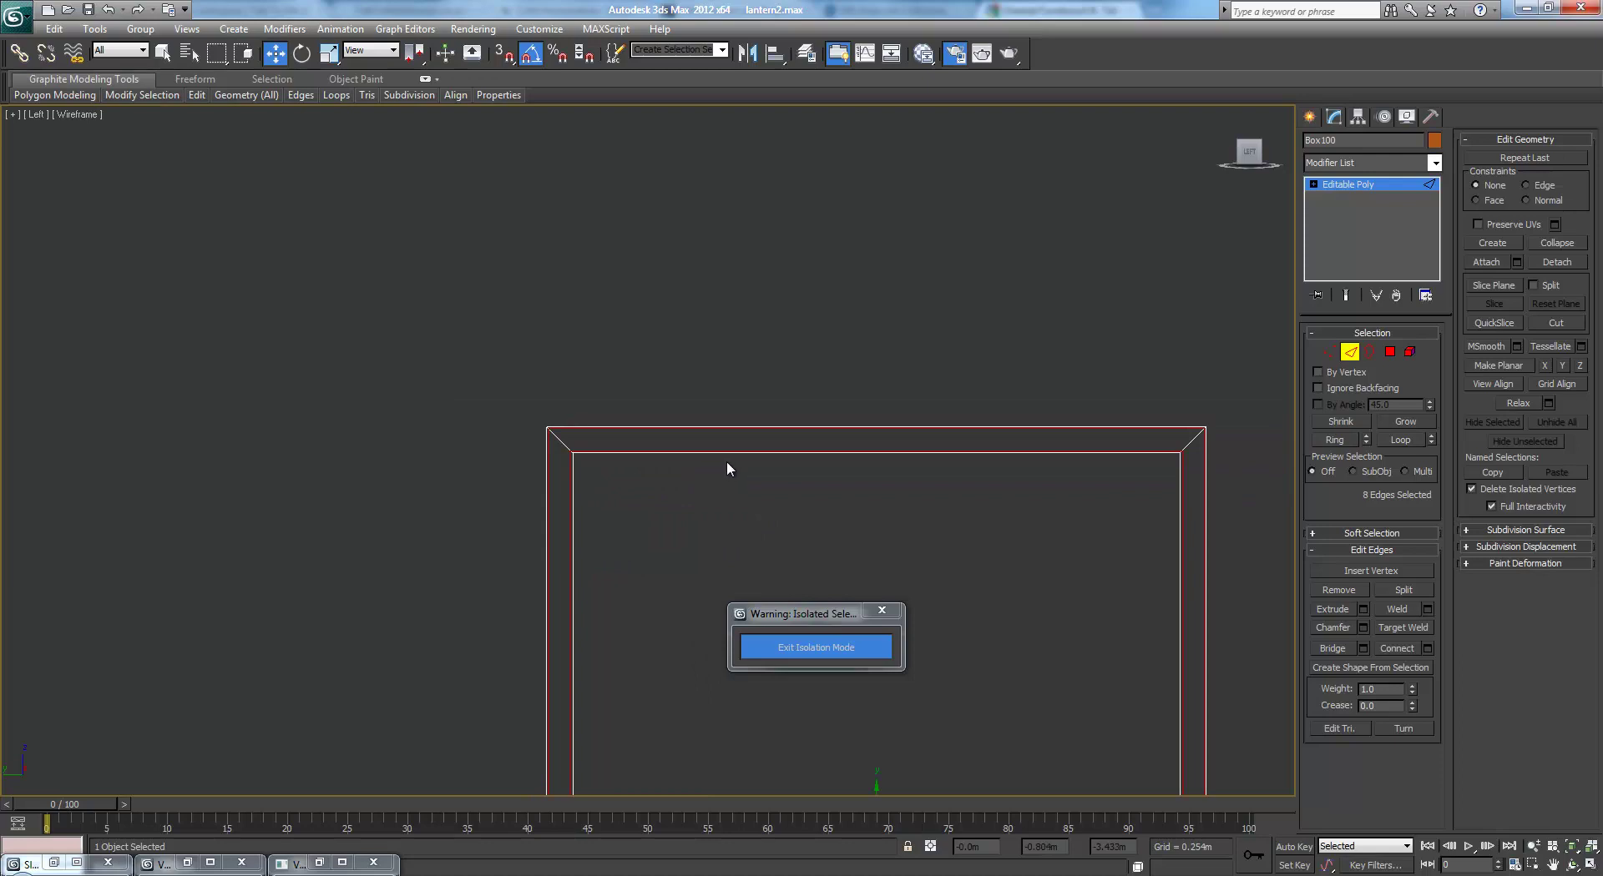
Select the edges running through the frame's depth and connect them with 2 segments and a pinch of 89
{"action": "key", "text": "t"}
{"action": "key", "text": "z"}
{"action": "middle_click_drag", "start_coordinate": [687, 445], "coordinate": [624, 447]}
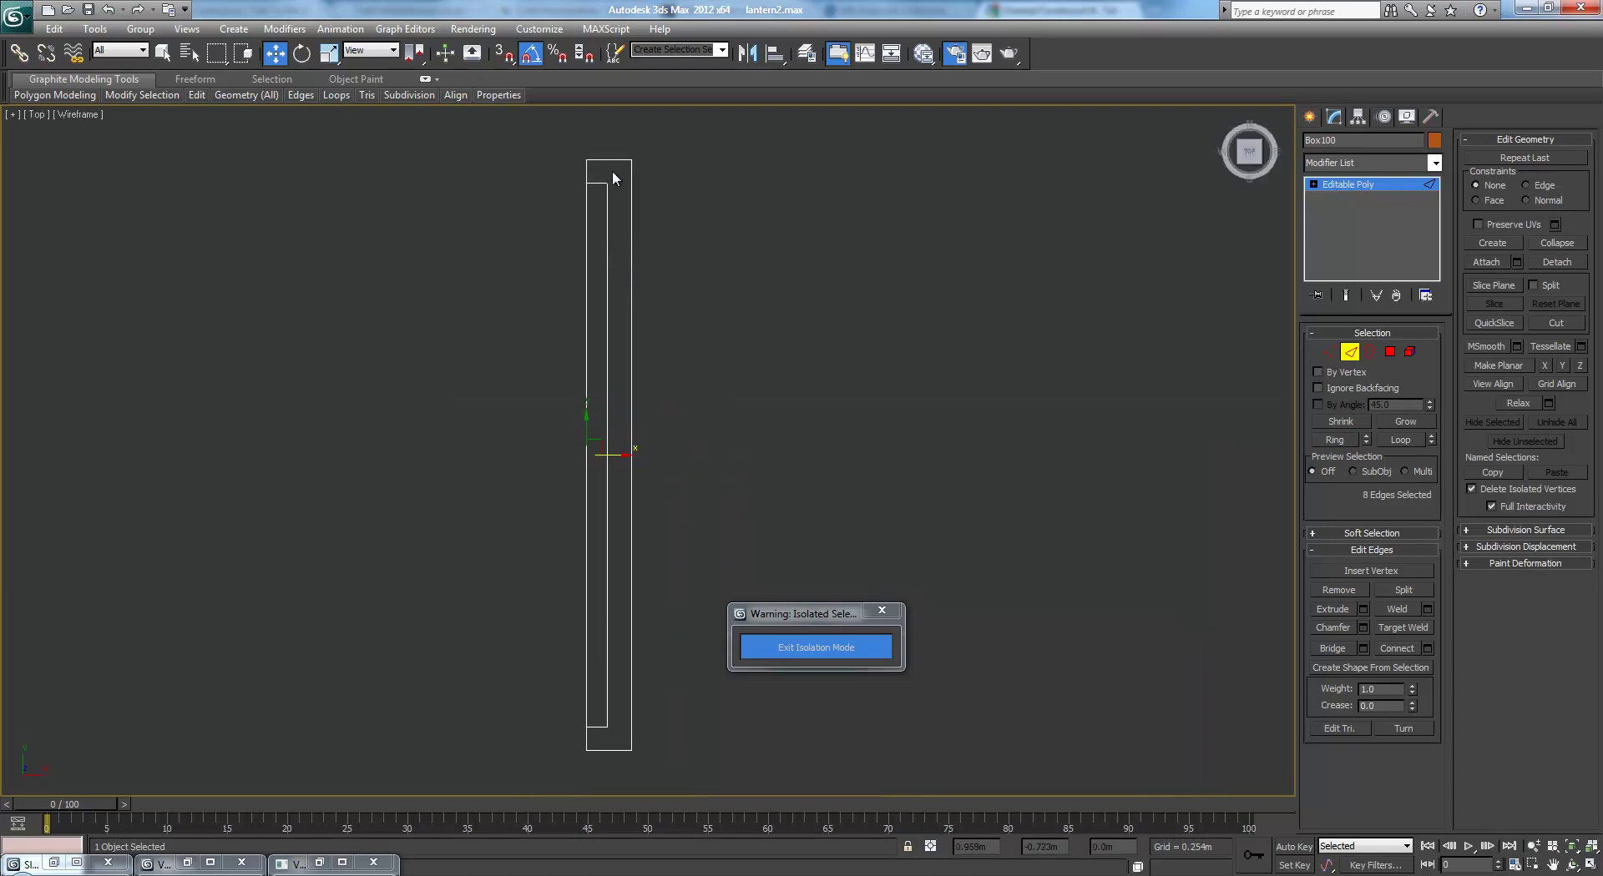
{"action": "left_click_drag", "start_coordinate": [620, 149], "coordinate": [616, 768]}
{"action": "key", "text": "p"}
{"action": "key", "text": "F3"}
{"action": "key", "text": "z"}
{"action": "middle_click_drag", "start_coordinate": [571, 594], "coordinate": [901, 537], "text": "alt"}
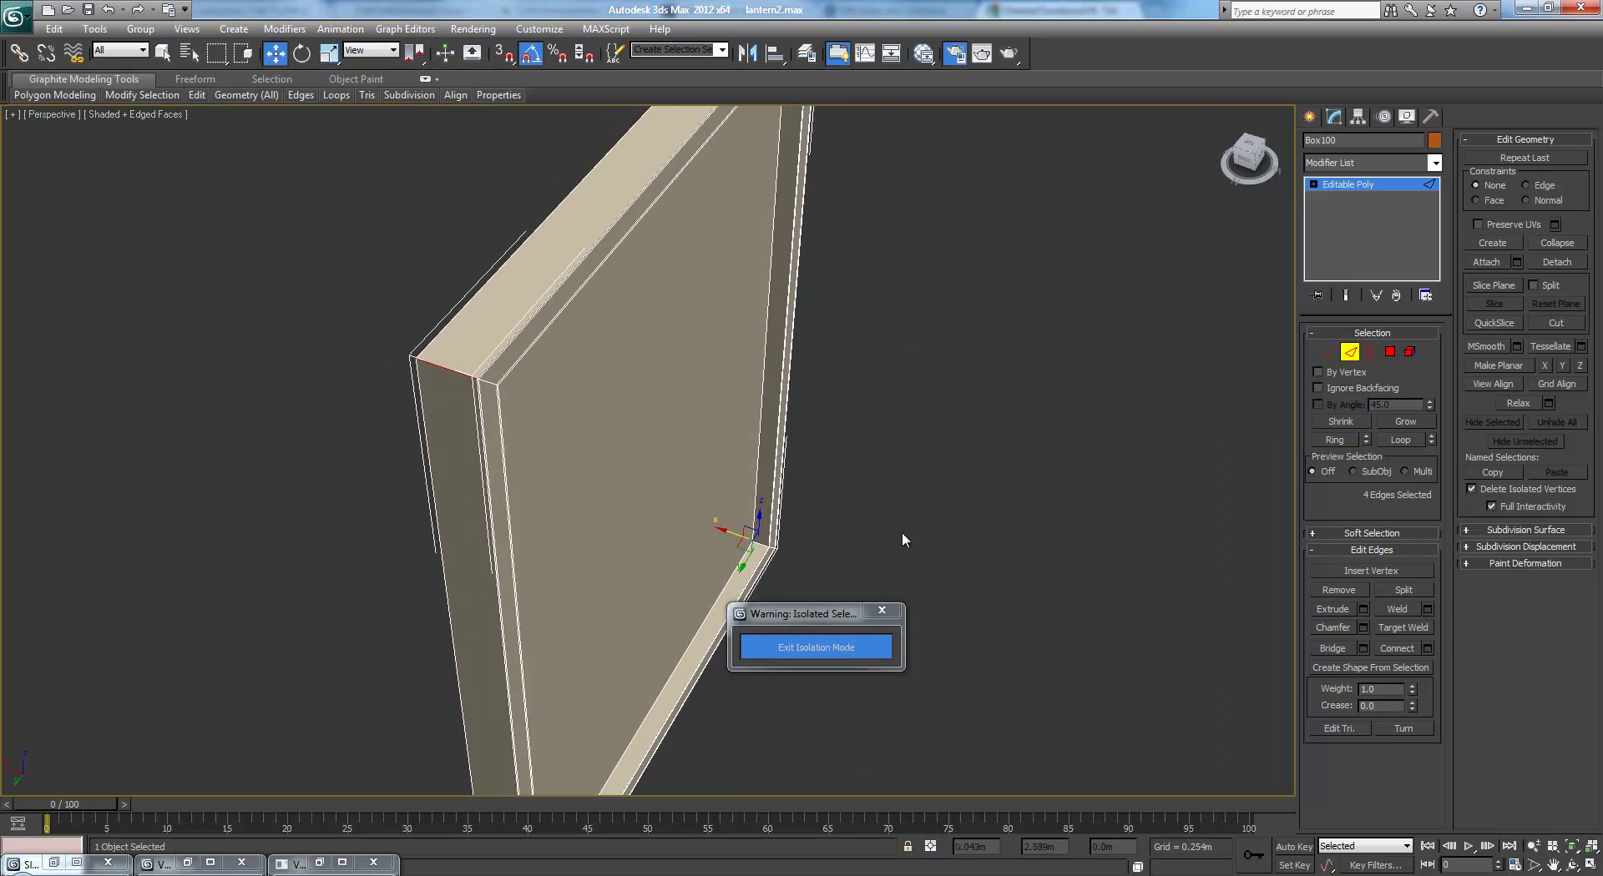
{"action": "left_click", "coordinate": [1428, 651]}
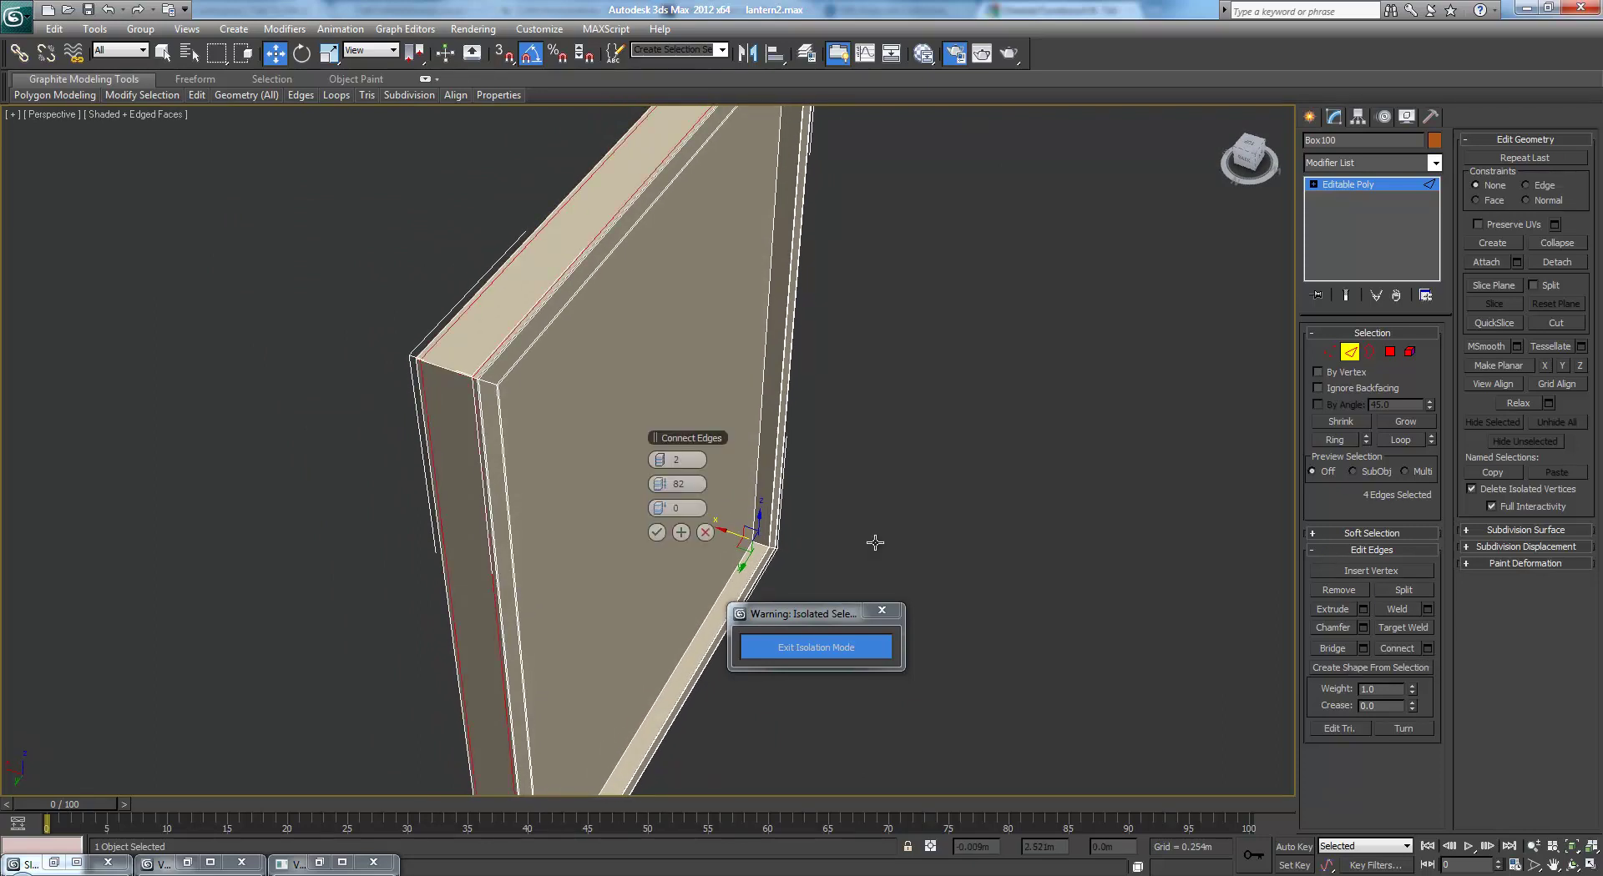
{"action": "left_click_drag", "start_coordinate": [659, 486], "coordinate": [664, 491]}
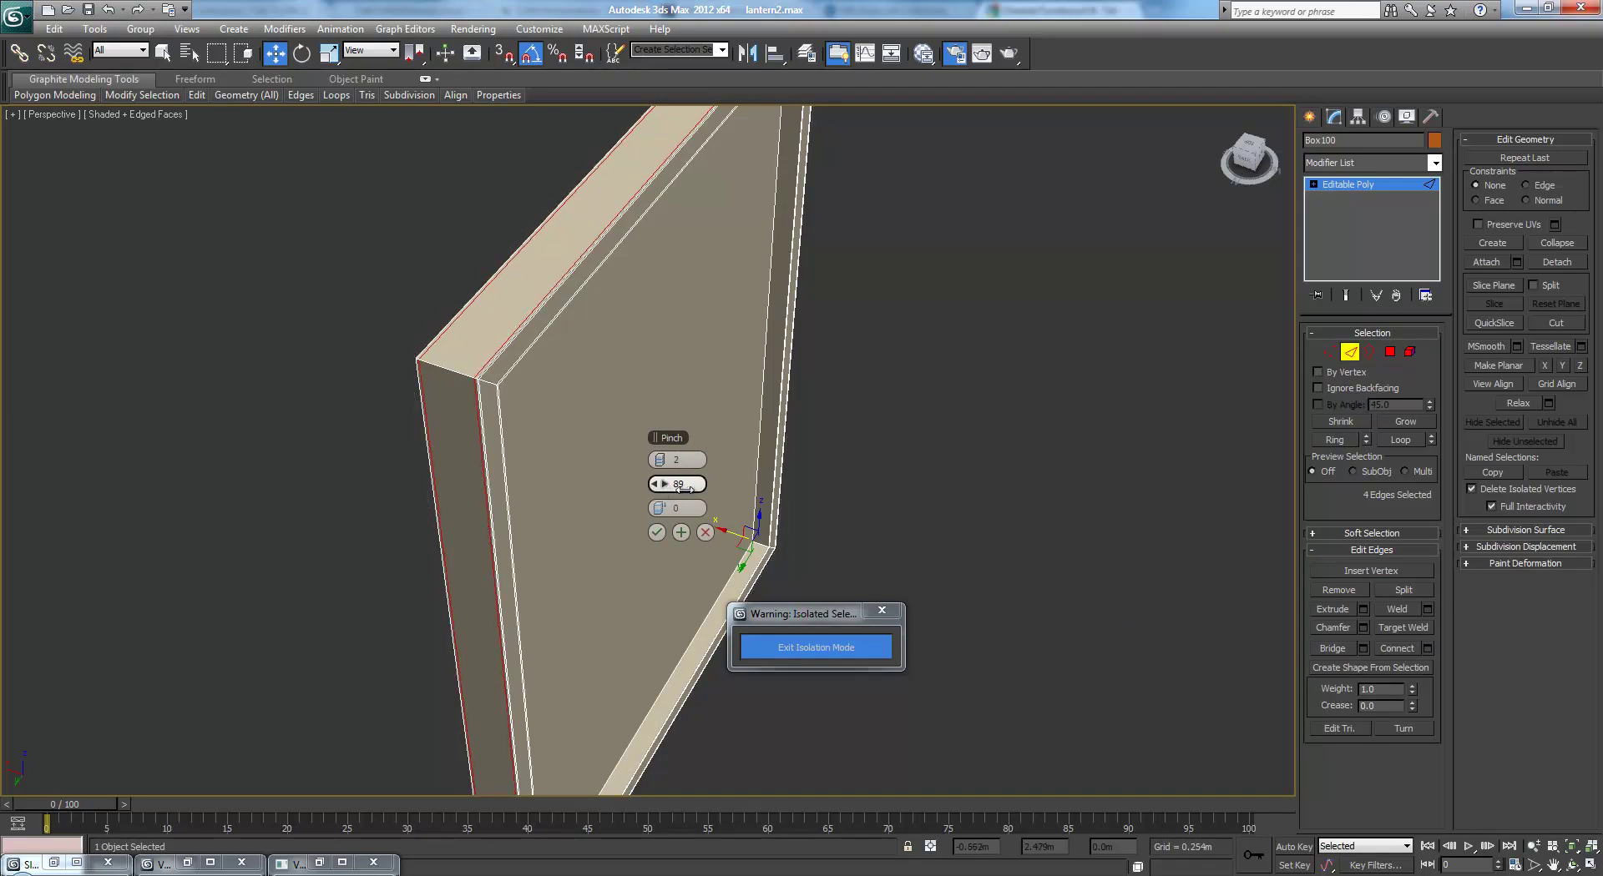
{"action": "left_click", "coordinate": [657, 534]}
Select the frame's mitred corner edges by loop and ring and chamfer them with an amount of 0.0 m
{"action": "middle_click_drag", "start_coordinate": [982, 394], "coordinate": [916, 332]}
{"action": "left_click", "coordinate": [944, 246]}
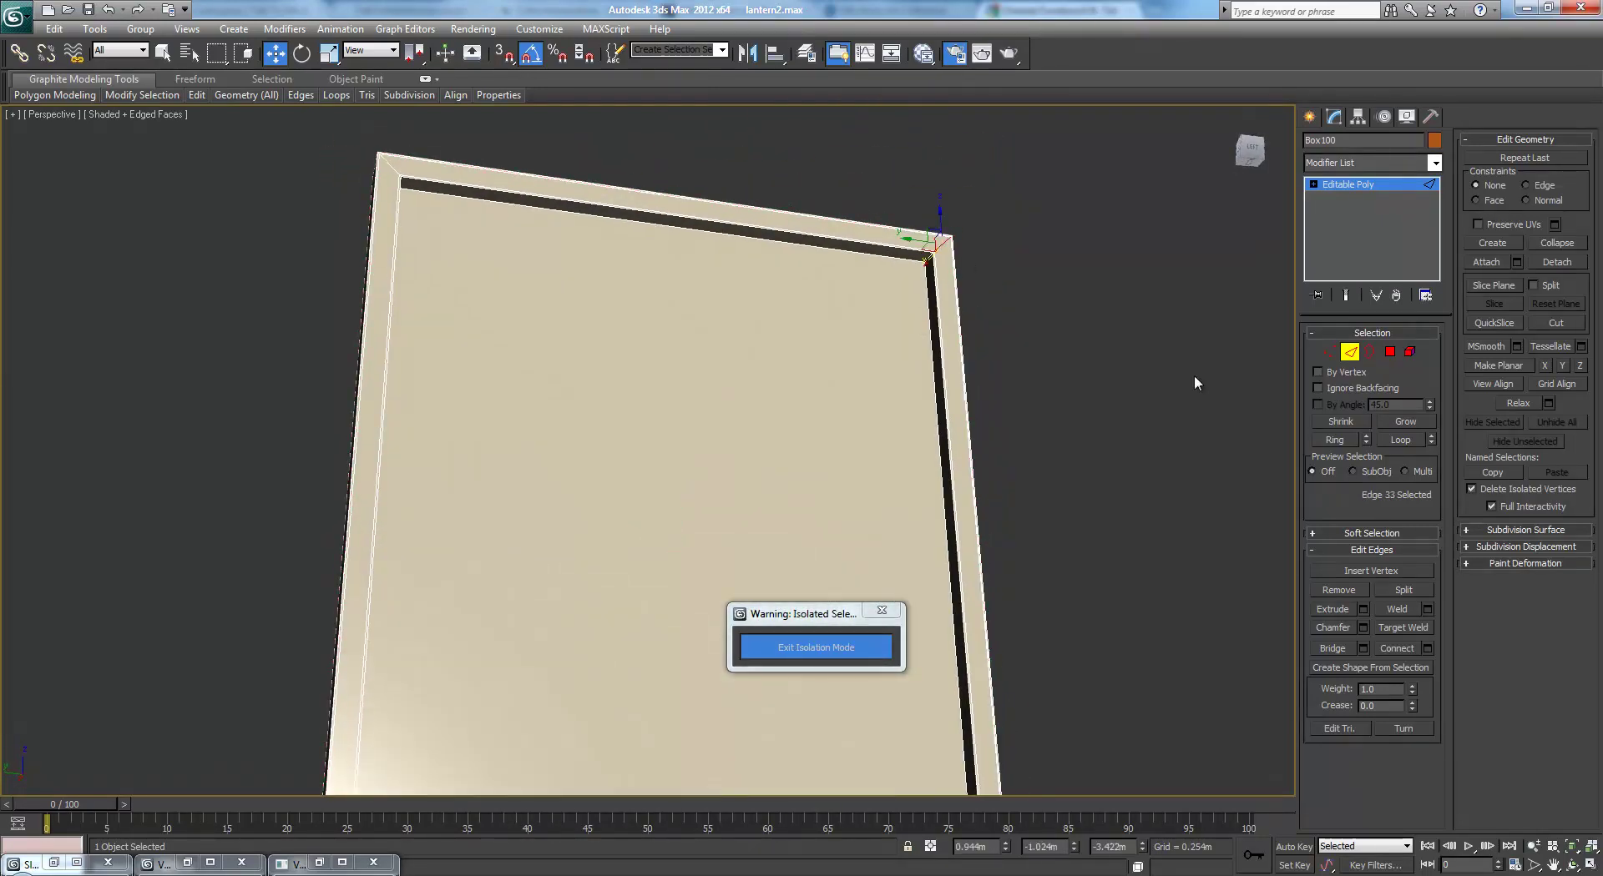
{"action": "left_click", "coordinate": [1392, 442]}
{"action": "left_click", "coordinate": [1338, 440]}
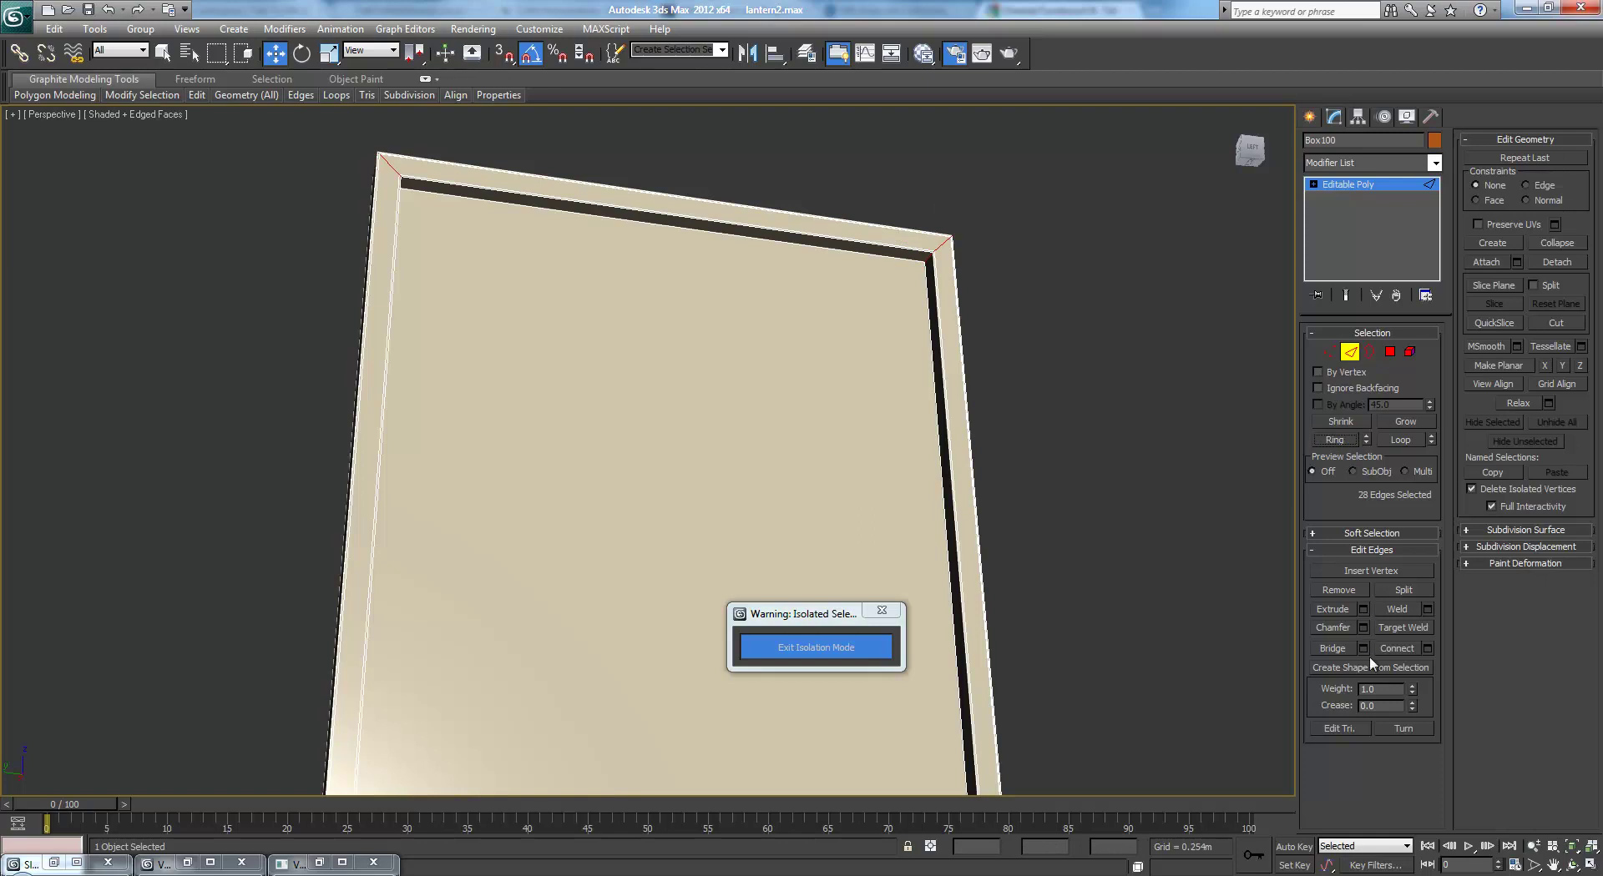
{"action": "left_click", "coordinate": [1362, 627]}
{"action": "scroll", "coordinate": [935, 492], "scroll_direction": "up", "scroll_amount": 5}
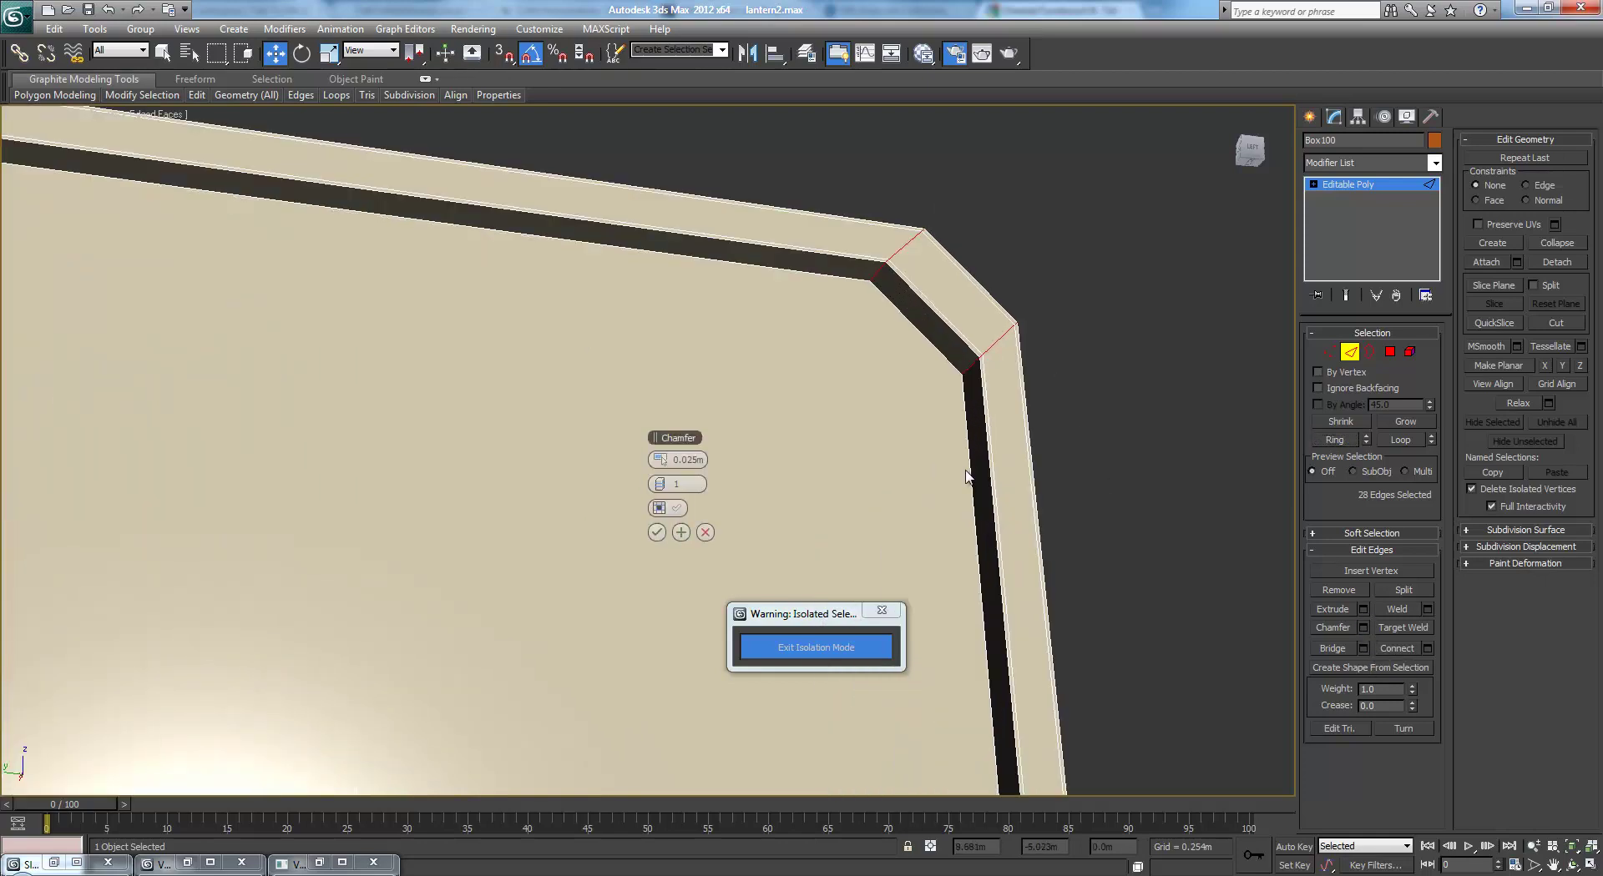
{"action": "scroll", "coordinate": [645, 469], "scroll_direction": "down", "scroll_amount": 5}
{"action": "scroll", "coordinate": [883, 437], "scroll_direction": "up", "scroll_amount": 6}
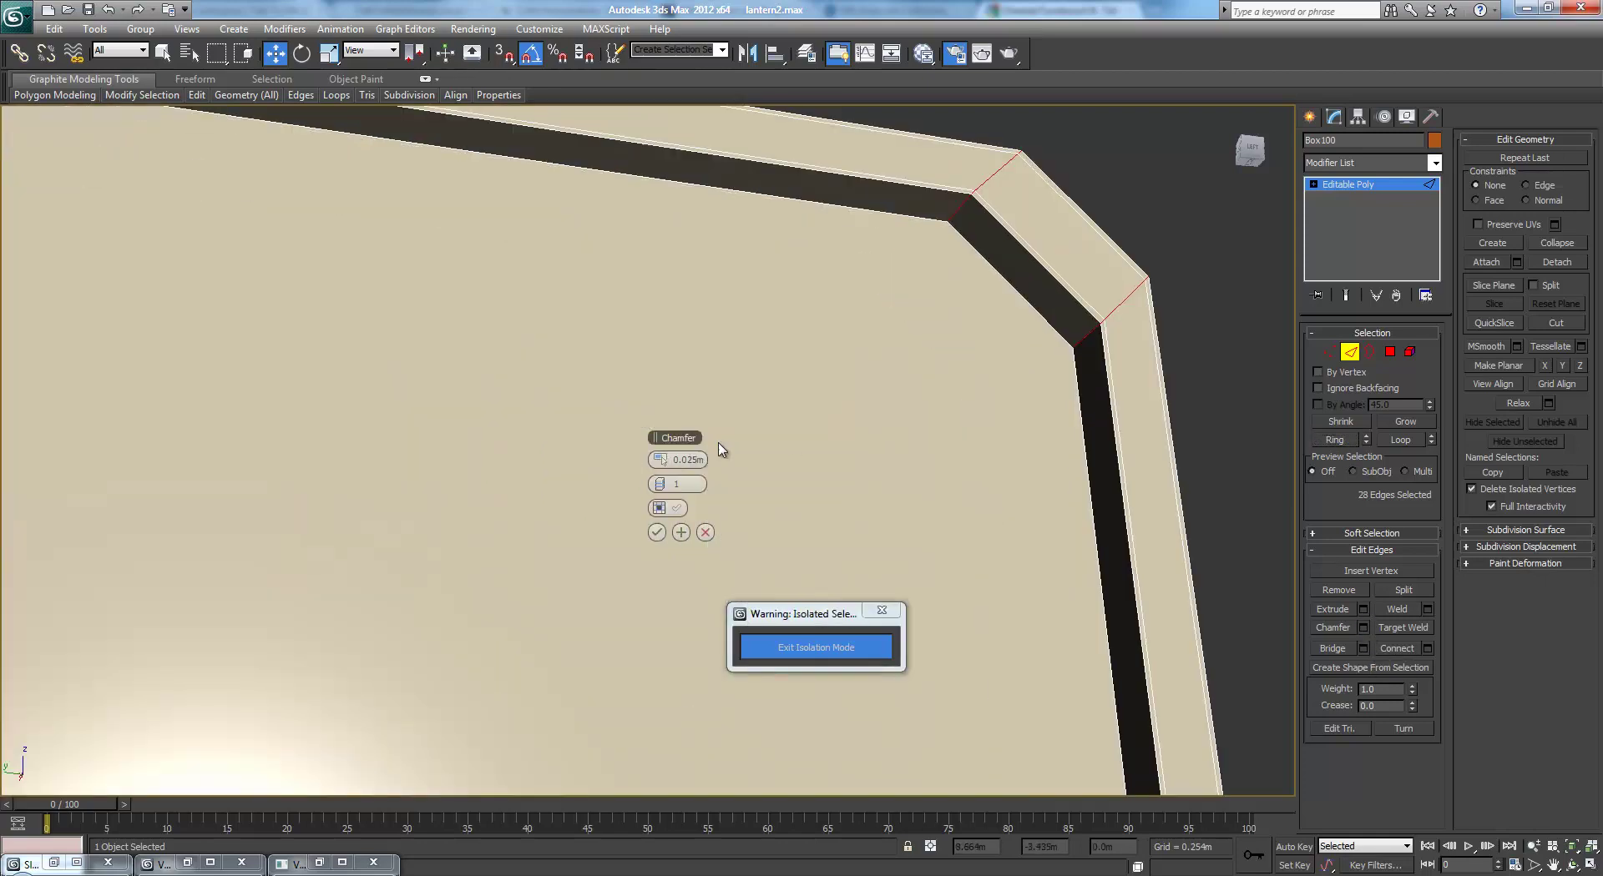
{"action": "right_click", "coordinate": [658, 460]}
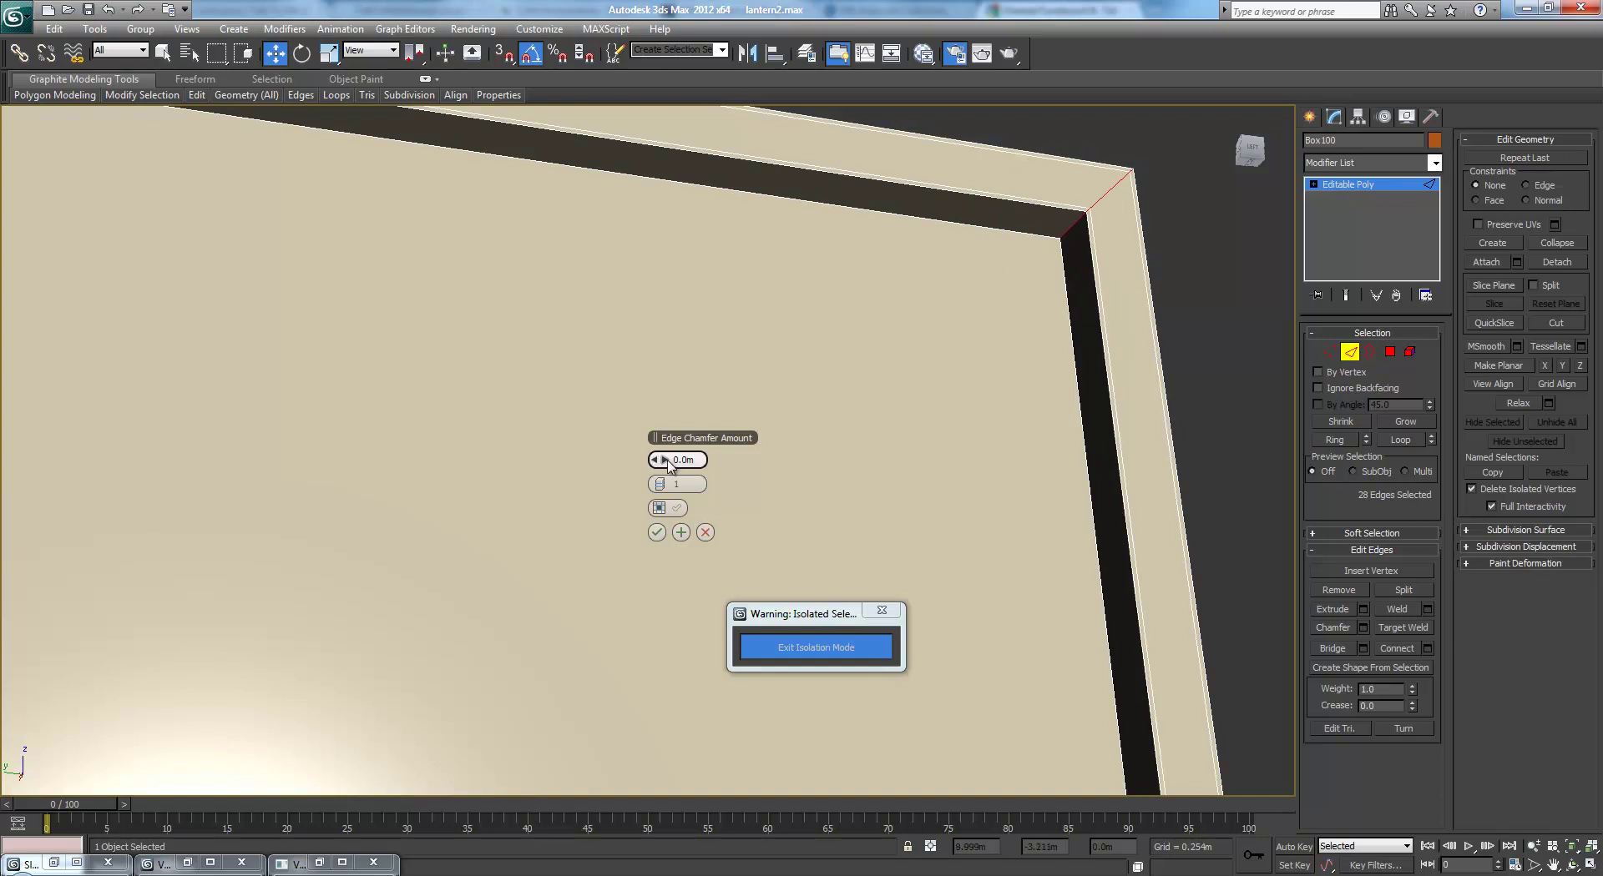
{"action": "left_click", "coordinate": [655, 534]}
{"action": "scroll", "coordinate": [899, 437], "scroll_direction": "down", "scroll_amount": 3}
Add a MeshSmooth modifier to the frame, then return to its Editable Poly level
{"action": "left_click", "coordinate": [1350, 185]}
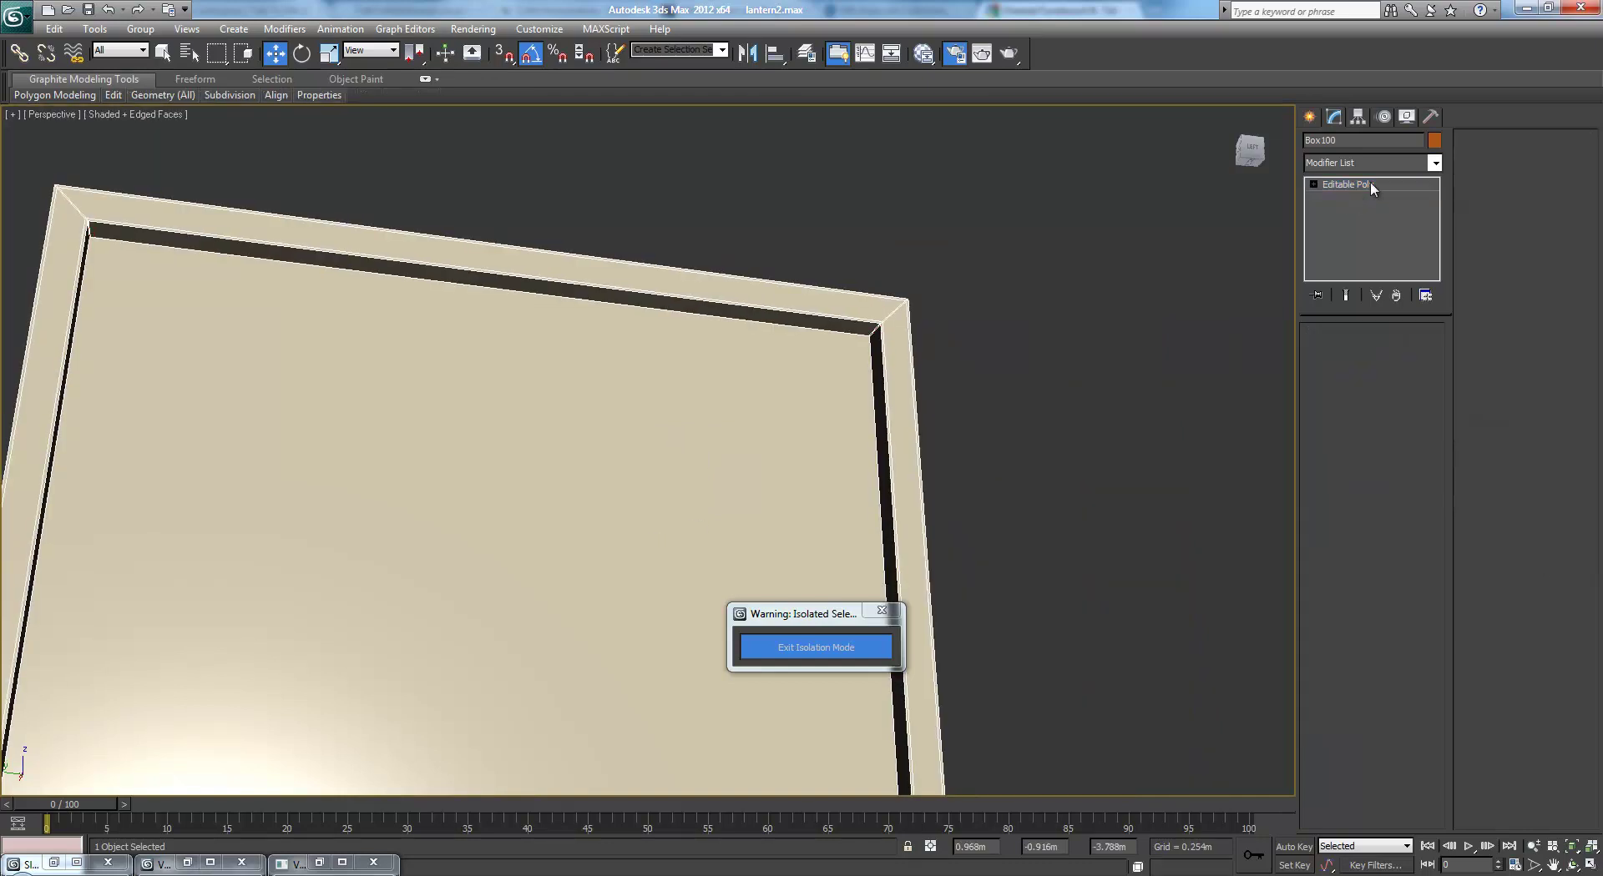
{"action": "left_click", "coordinate": [1436, 163]}
{"action": "scroll", "coordinate": [1350, 571], "scroll_direction": "down", "scroll_amount": 10}
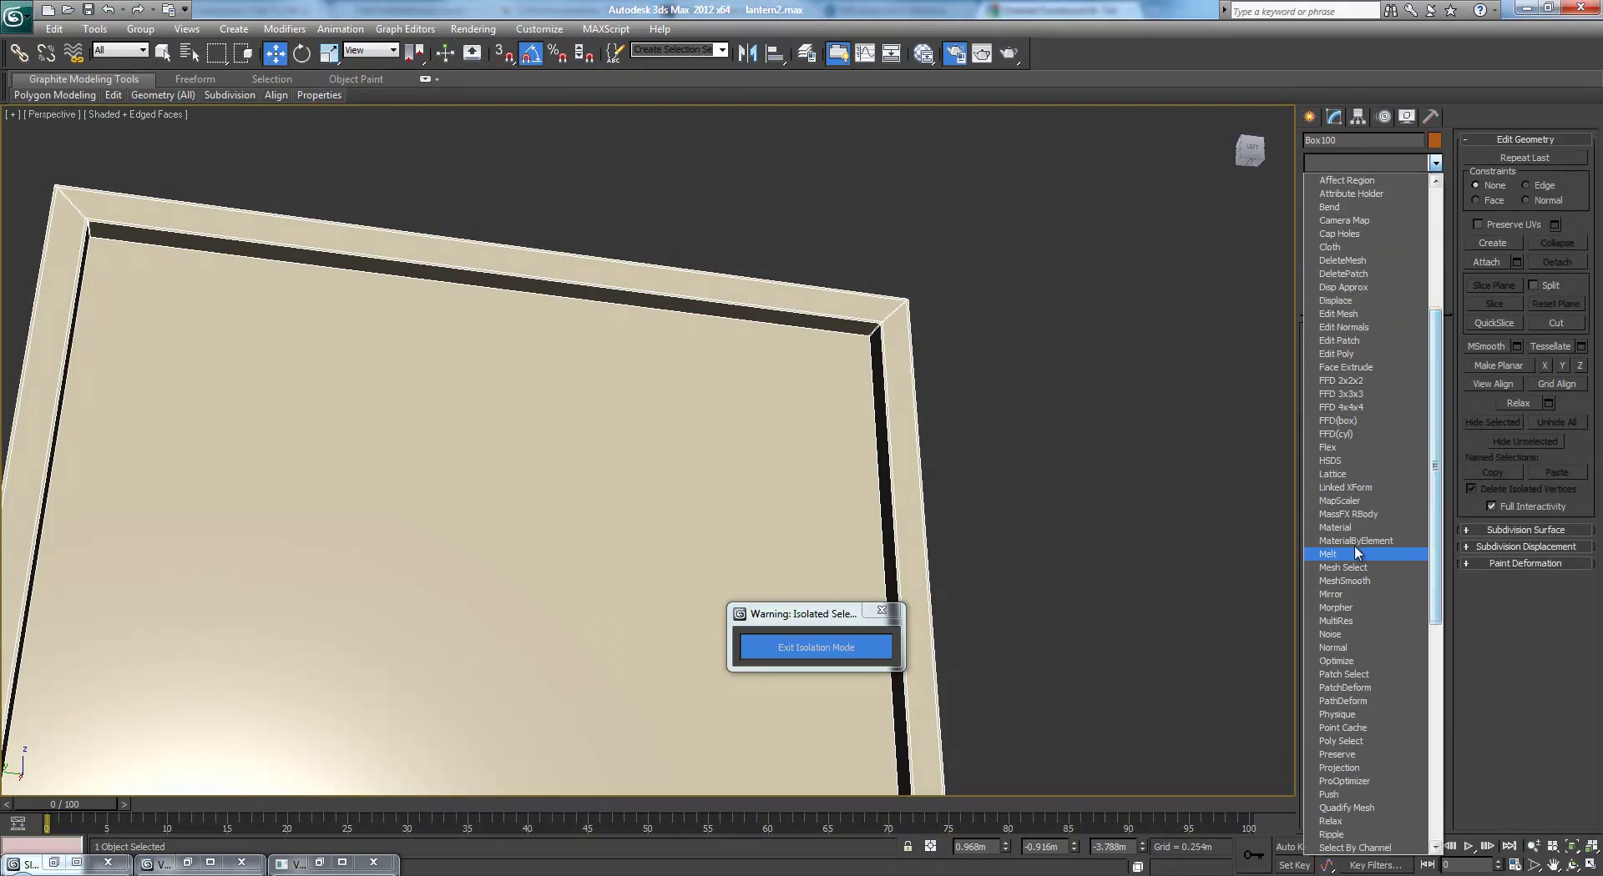
{"action": "left_click", "coordinate": [1344, 580]}
{"action": "scroll", "coordinate": [984, 379], "scroll_direction": "down", "scroll_amount": 4}
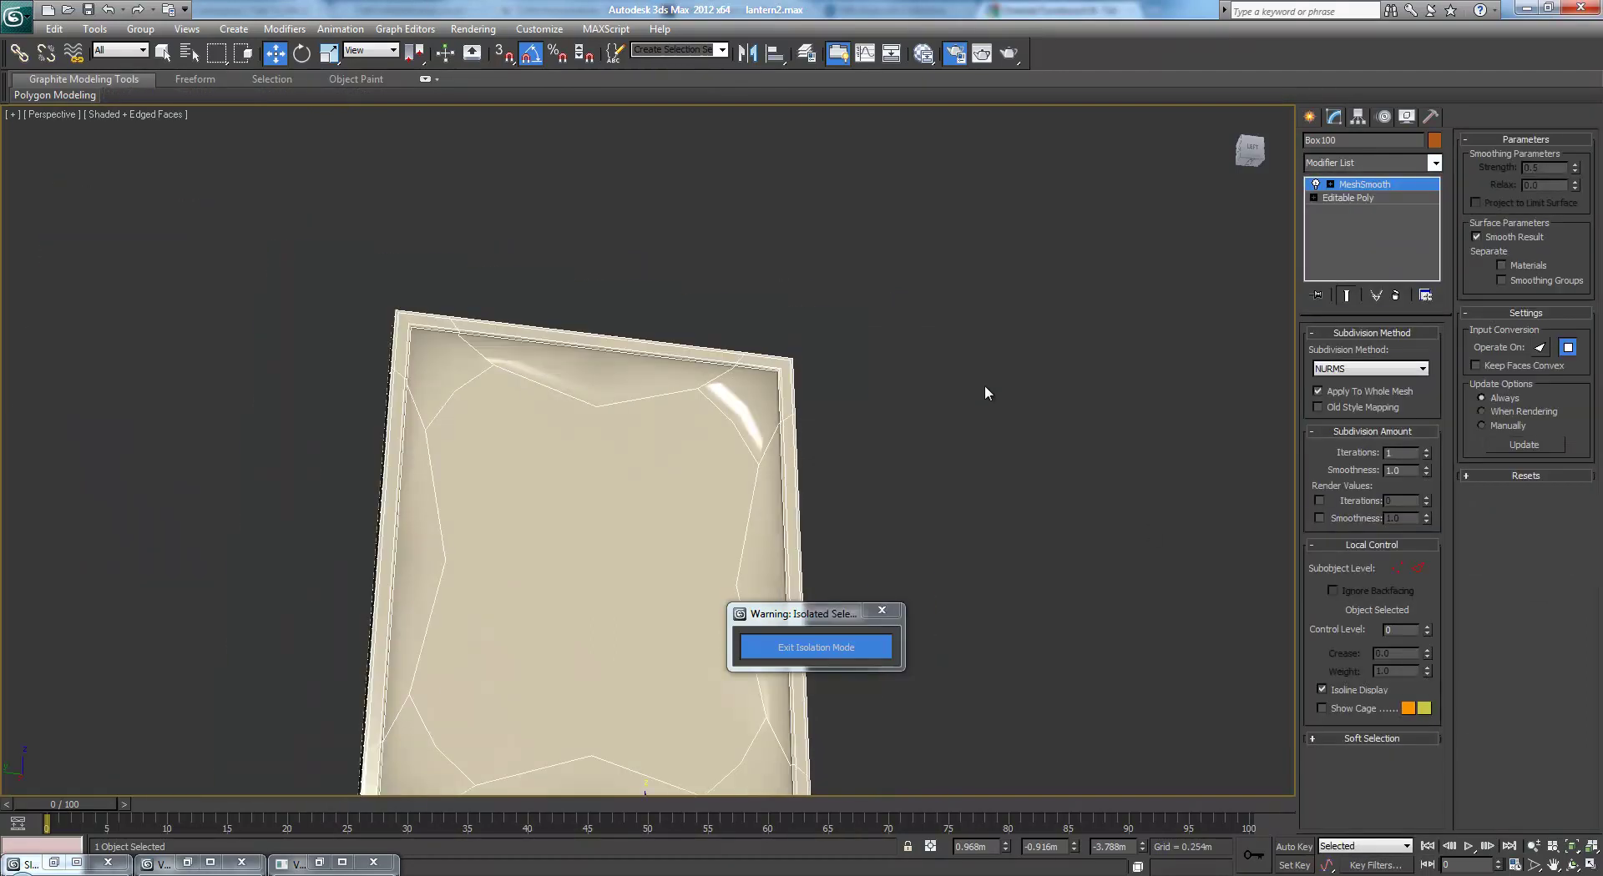
{"action": "scroll", "coordinate": [969, 380], "scroll_direction": "up", "scroll_amount": 2}
{"action": "left_click", "coordinate": [1361, 199]}
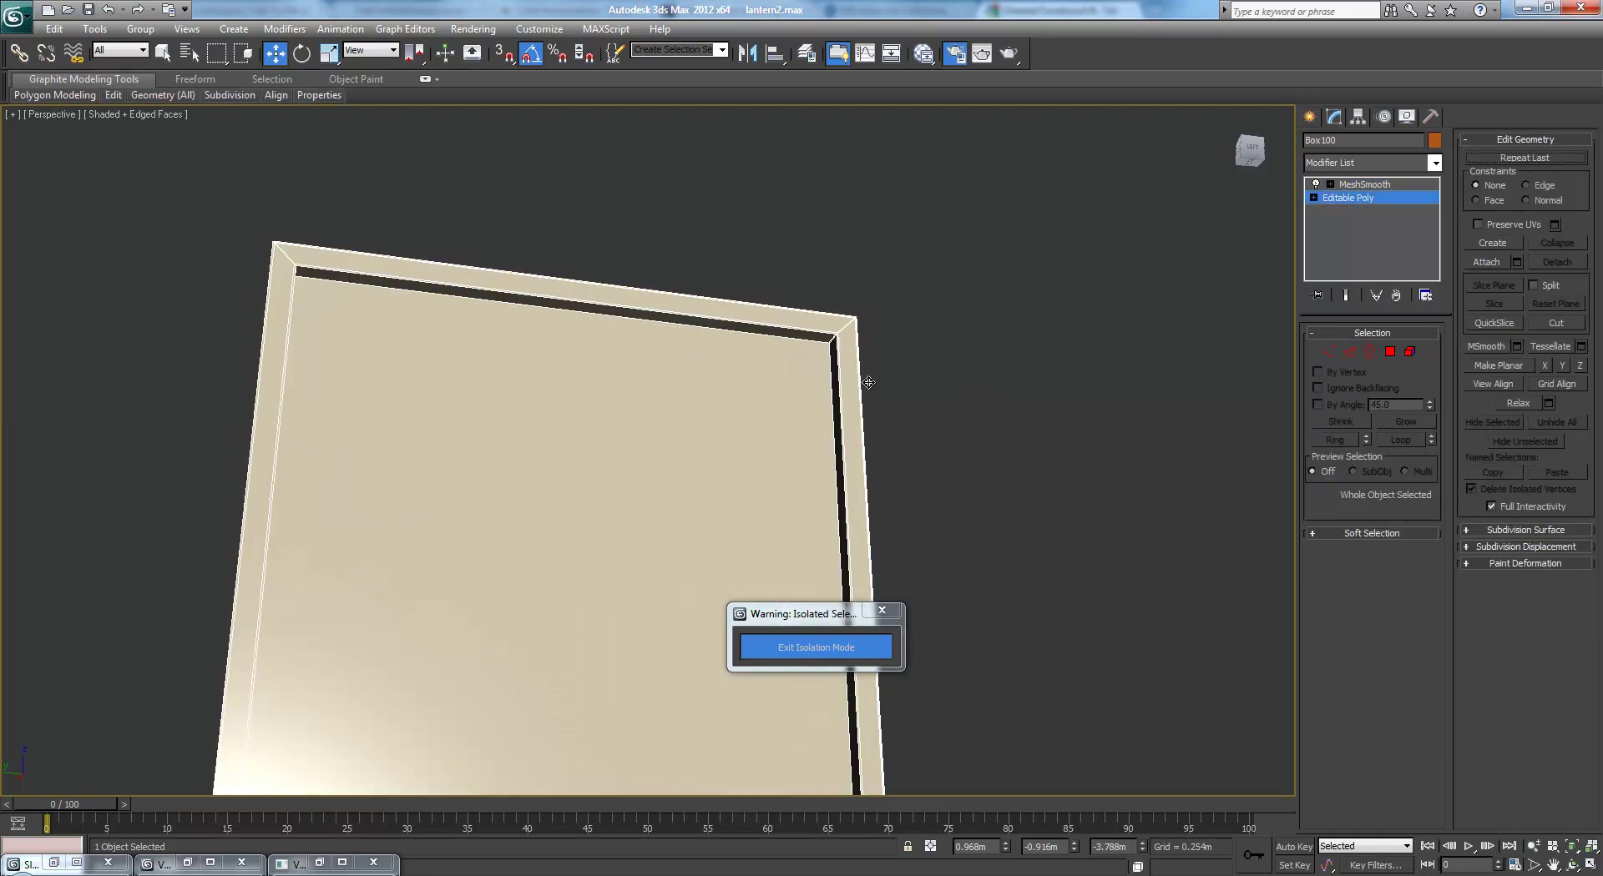
Inset the frame's large inner panel polygon by a very small amount, displayed as 0.0 m
{"action": "scroll", "coordinate": [848, 347], "scroll_direction": "down", "scroll_amount": 2}
{"action": "scroll", "coordinate": [884, 397], "scroll_direction": "up", "scroll_amount": 1}
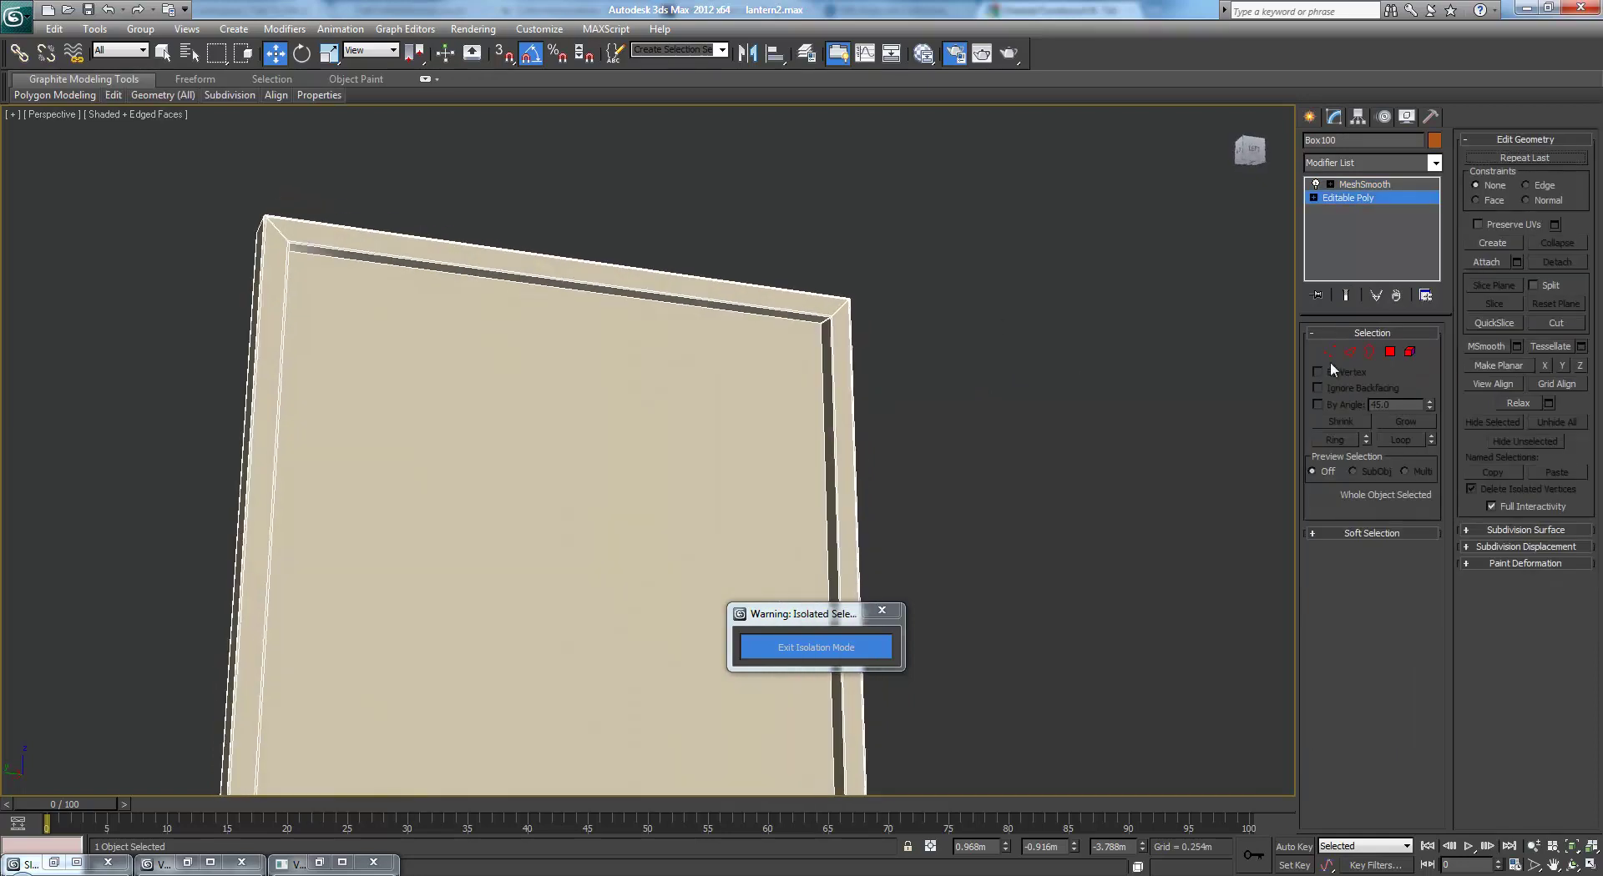
{"action": "left_click", "coordinate": [1389, 353]}
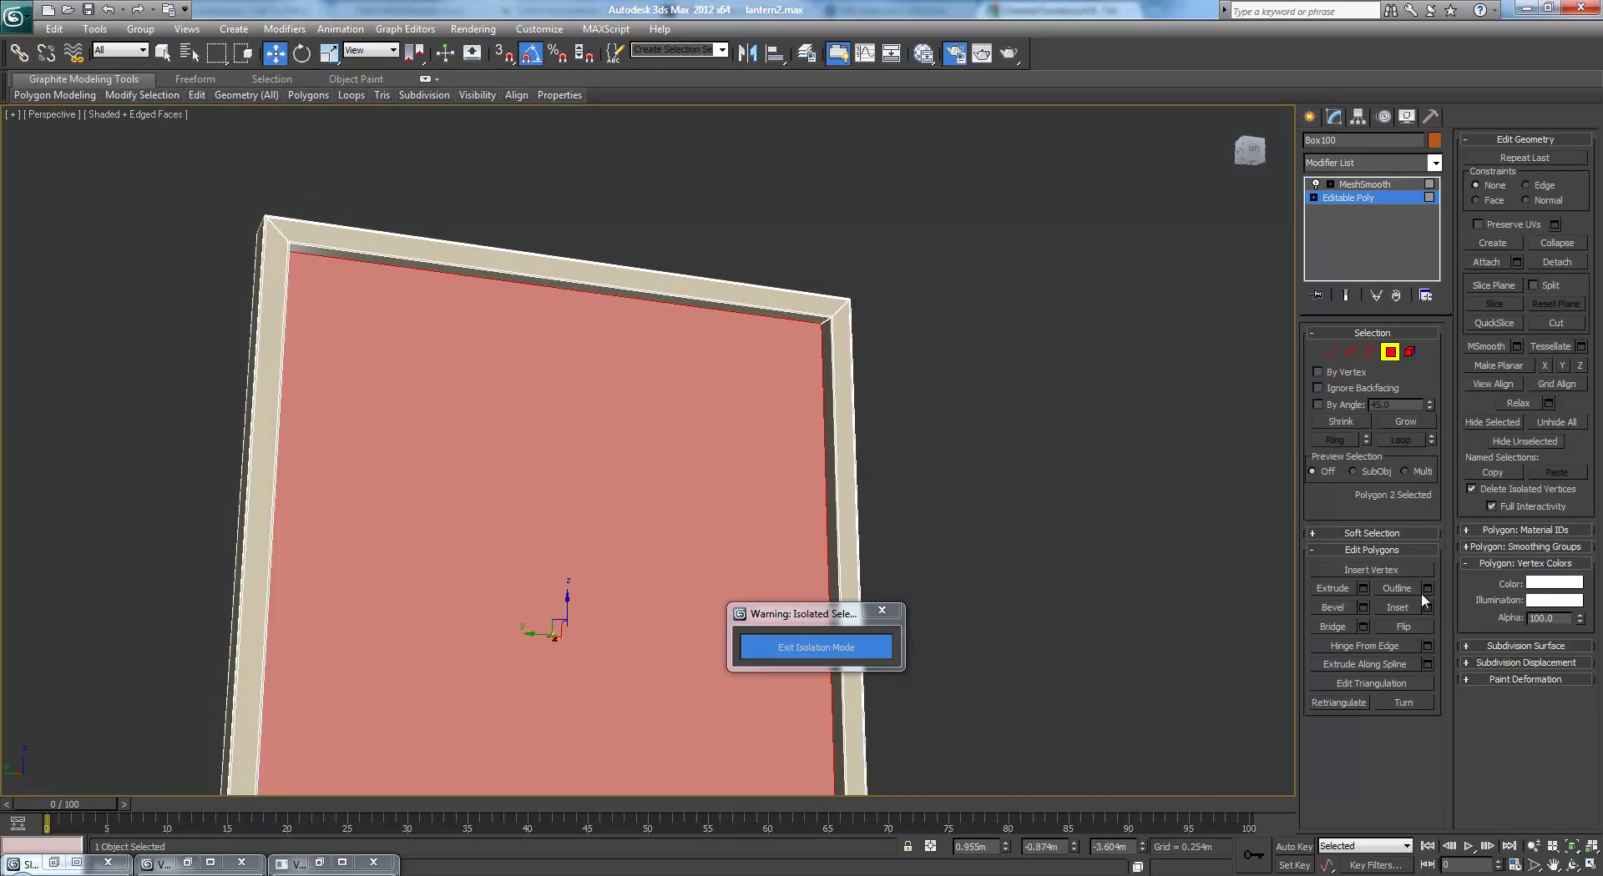
{"action": "left_click", "coordinate": [1427, 608]}
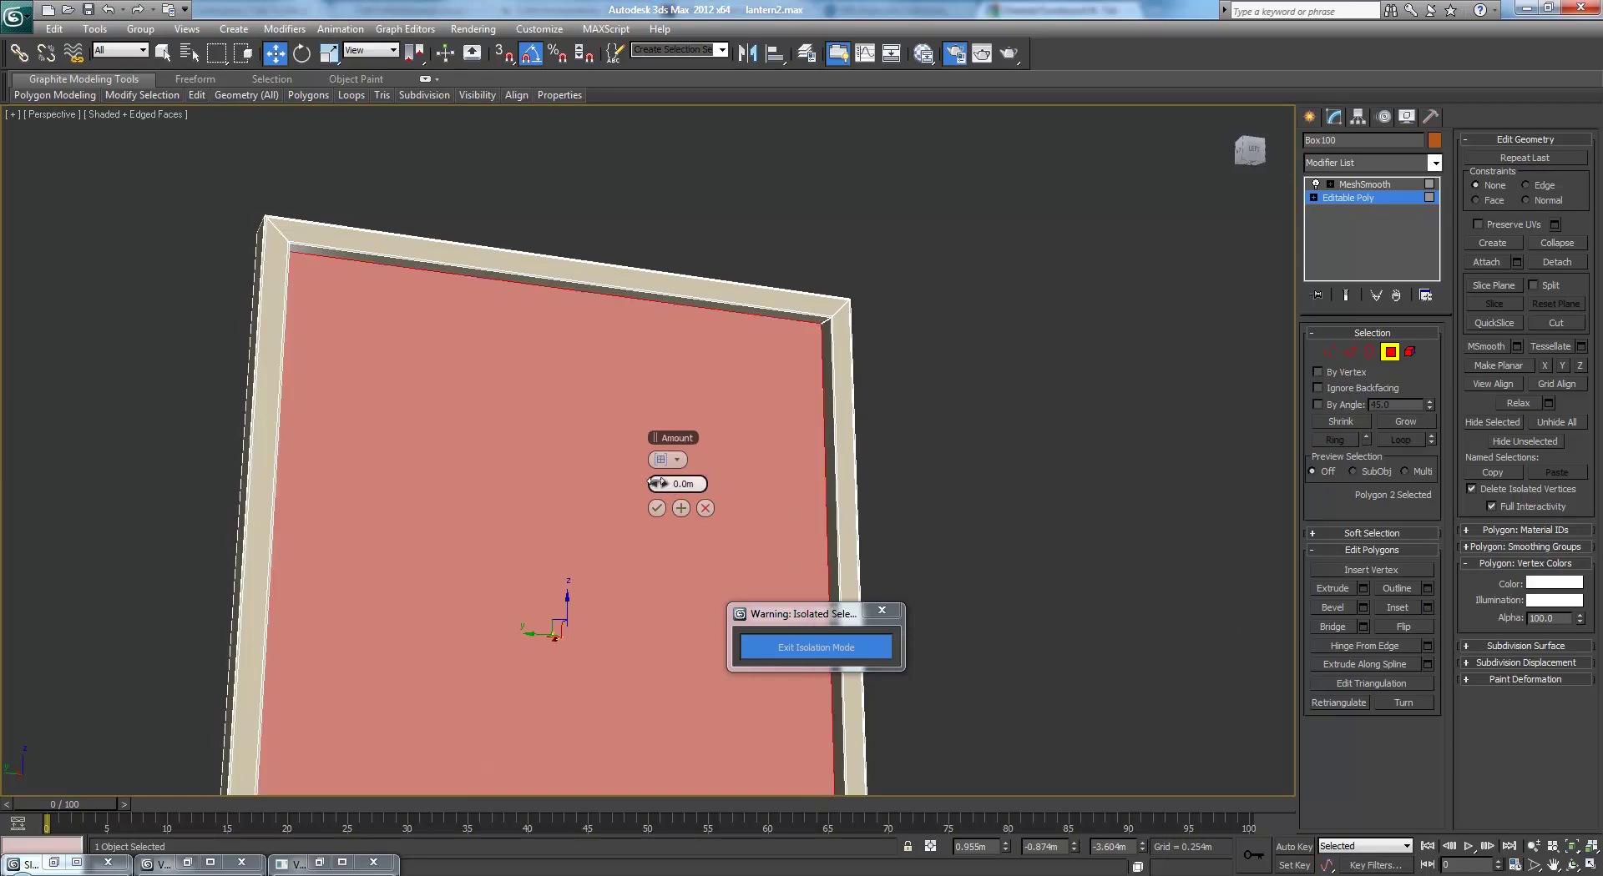
{"action": "left_click_drag", "start_coordinate": [660, 488], "coordinate": [666, 488]}
{"action": "left_click_drag", "start_coordinate": [665, 482], "coordinate": [662, 483]}
{"action": "scroll", "coordinate": [762, 429], "scroll_direction": "up", "scroll_amount": 5}
{"action": "middle_click_drag", "start_coordinate": [872, 253], "coordinate": [821, 426]}
{"action": "scroll", "coordinate": [821, 427], "scroll_direction": "up", "scroll_amount": 1}
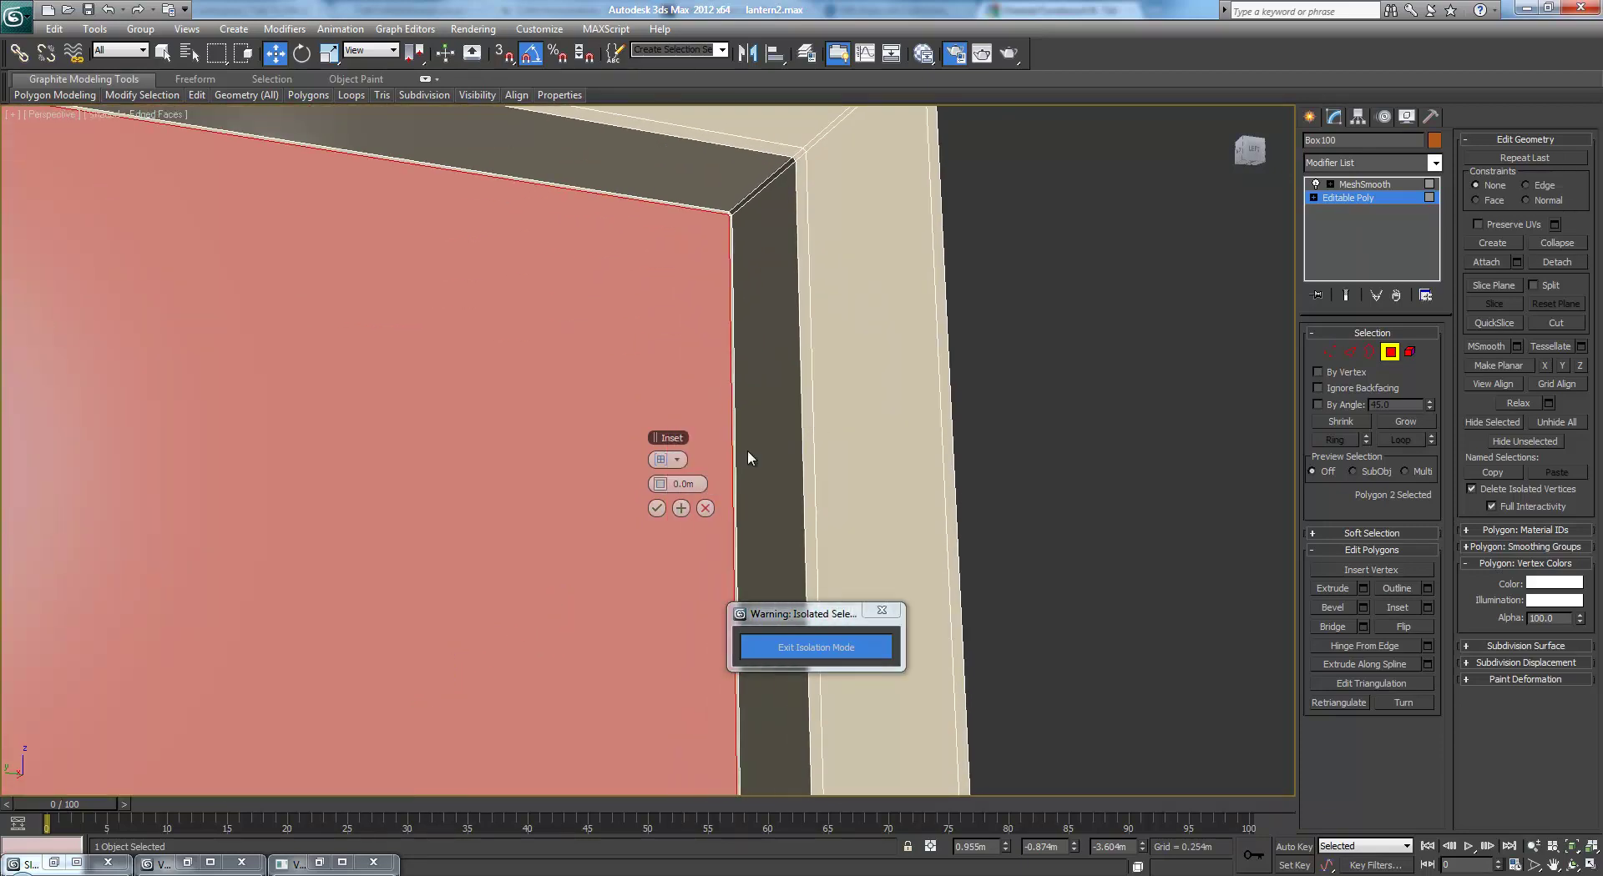
{"action": "left_click", "coordinate": [656, 509]}
{"action": "scroll", "coordinate": [753, 467], "scroll_direction": "down", "scroll_amount": 5}
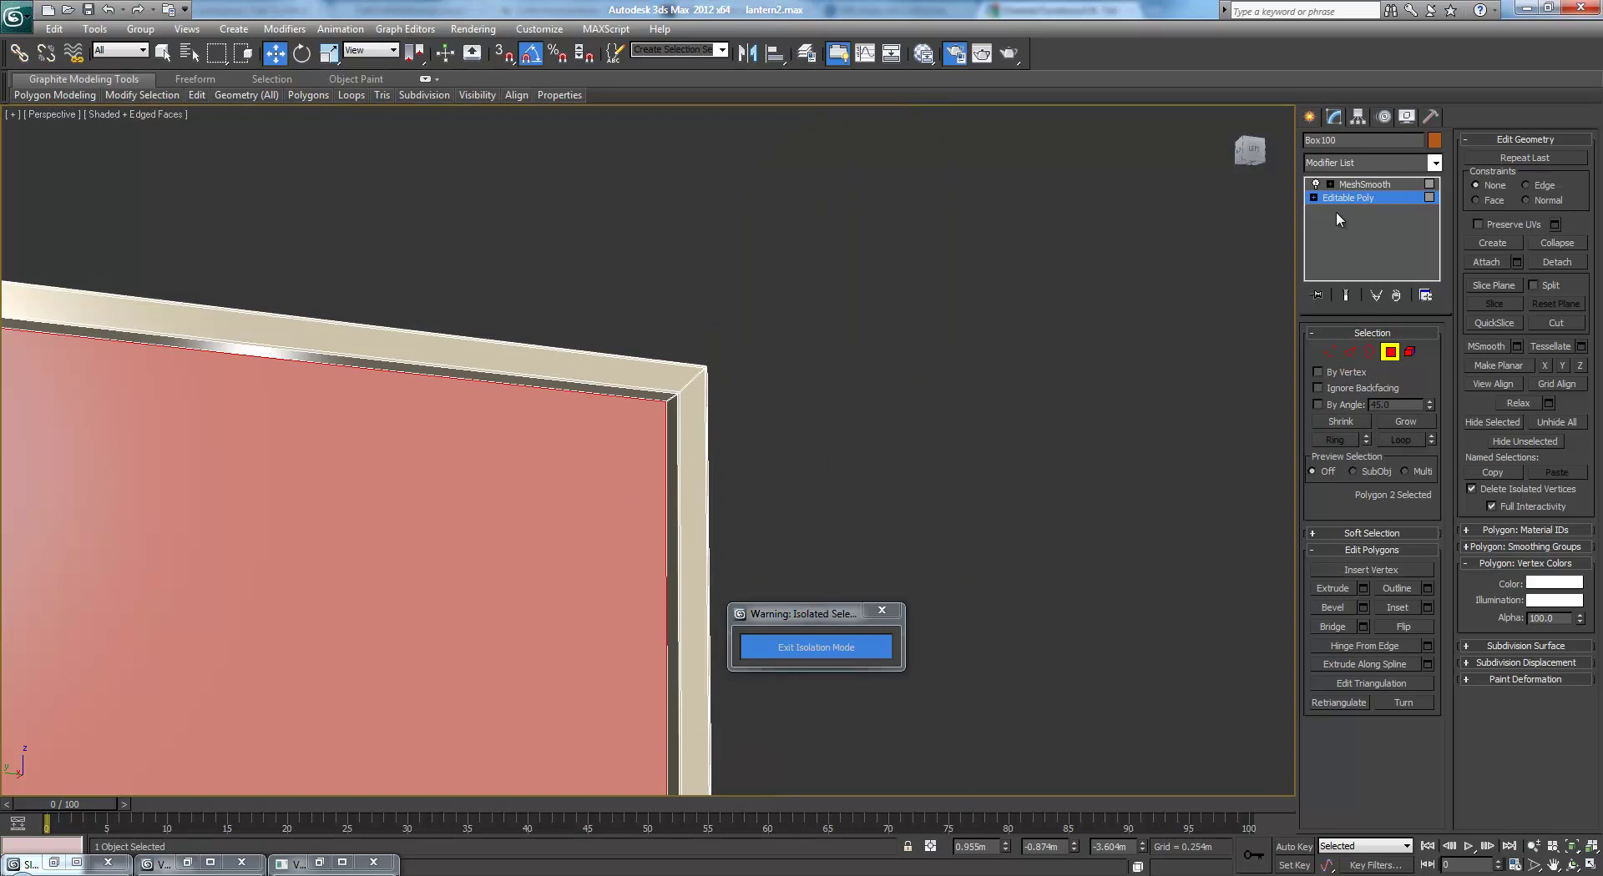
Set the frame's MeshSmooth iterations to 2 and view the smoothed result from the side
{"action": "left_click", "coordinate": [1351, 187]}
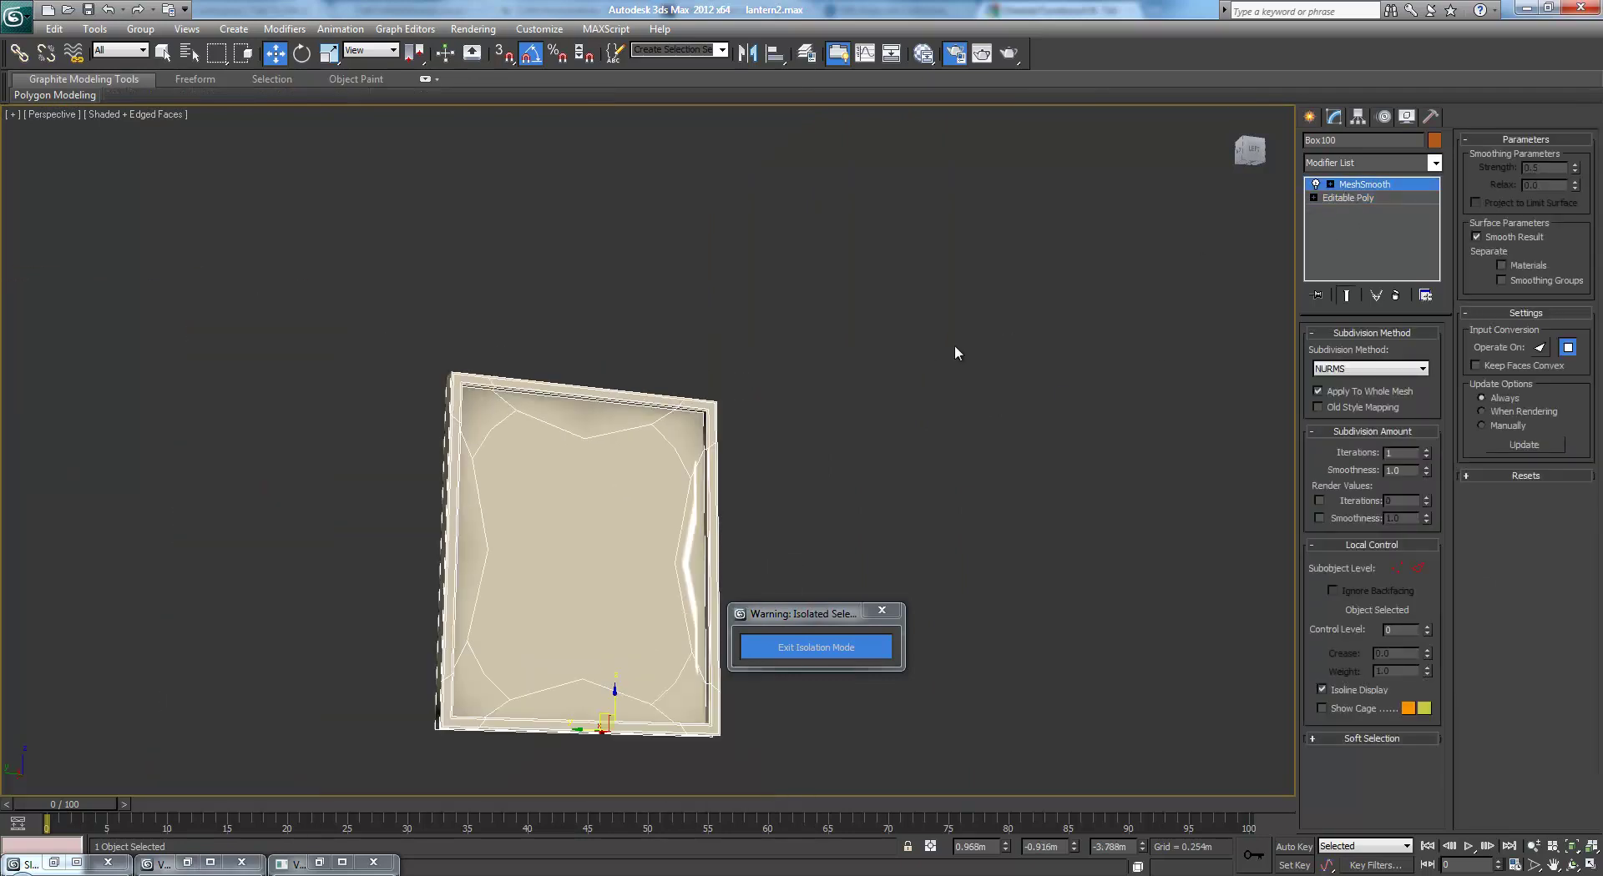
{"action": "left_click", "coordinate": [1426, 450]}
{"action": "middle_click_drag", "start_coordinate": [1044, 430], "coordinate": [952, 458], "text": "alt"}
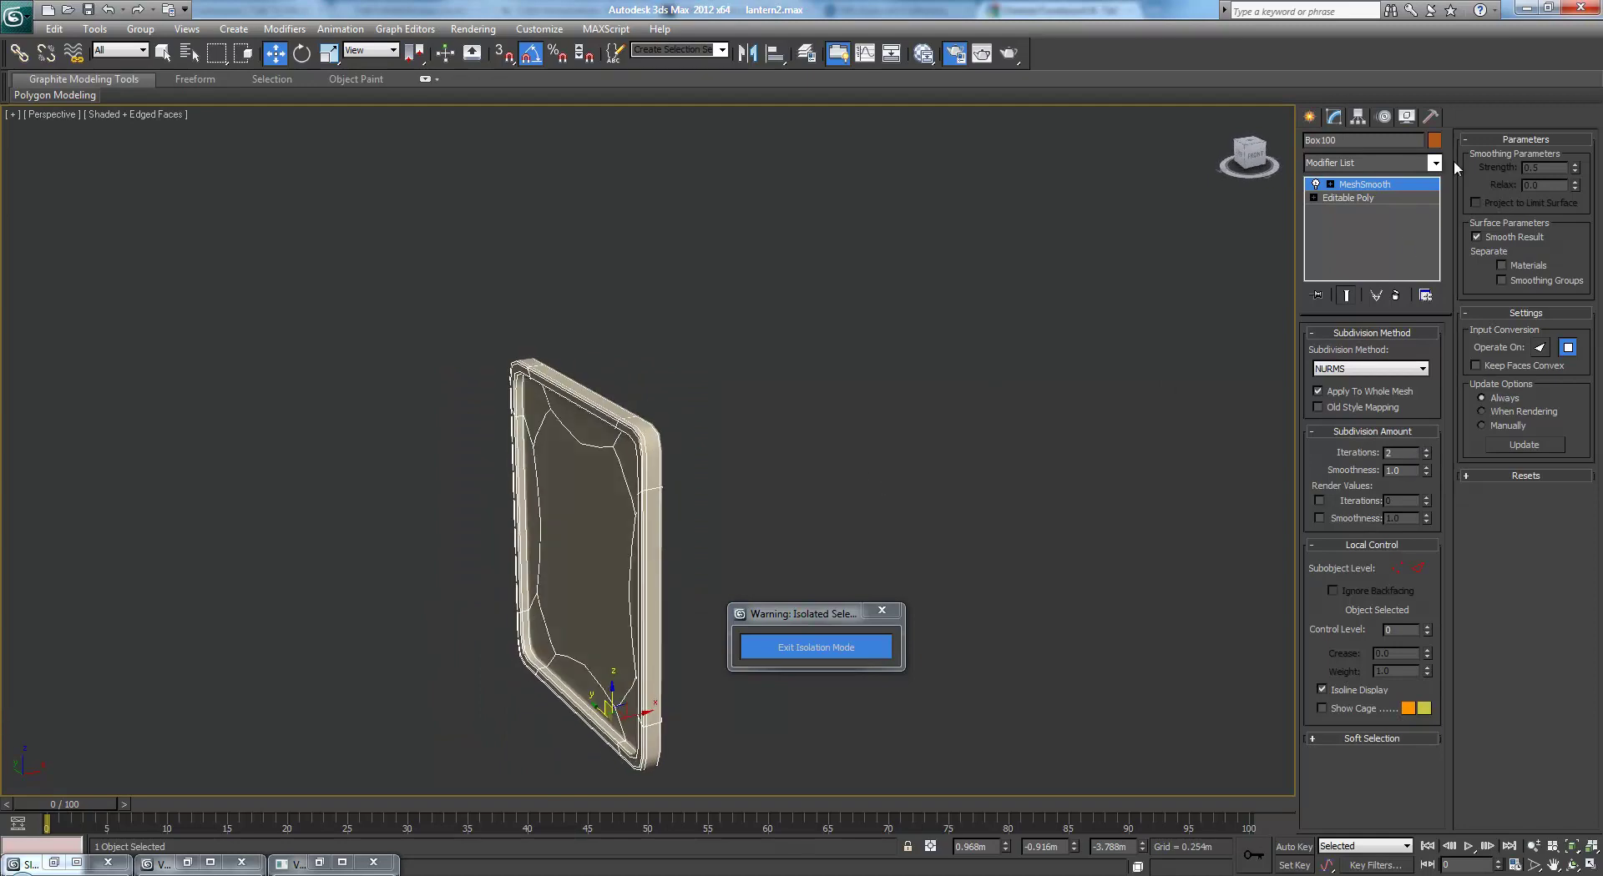
In the Editable Poly, ring-select the short edges across the narrow mitre strip at the frame's upper right corner
{"action": "left_click", "coordinate": [1379, 197]}
{"action": "scroll", "coordinate": [953, 328], "scroll_direction": "up", "scroll_amount": 8}
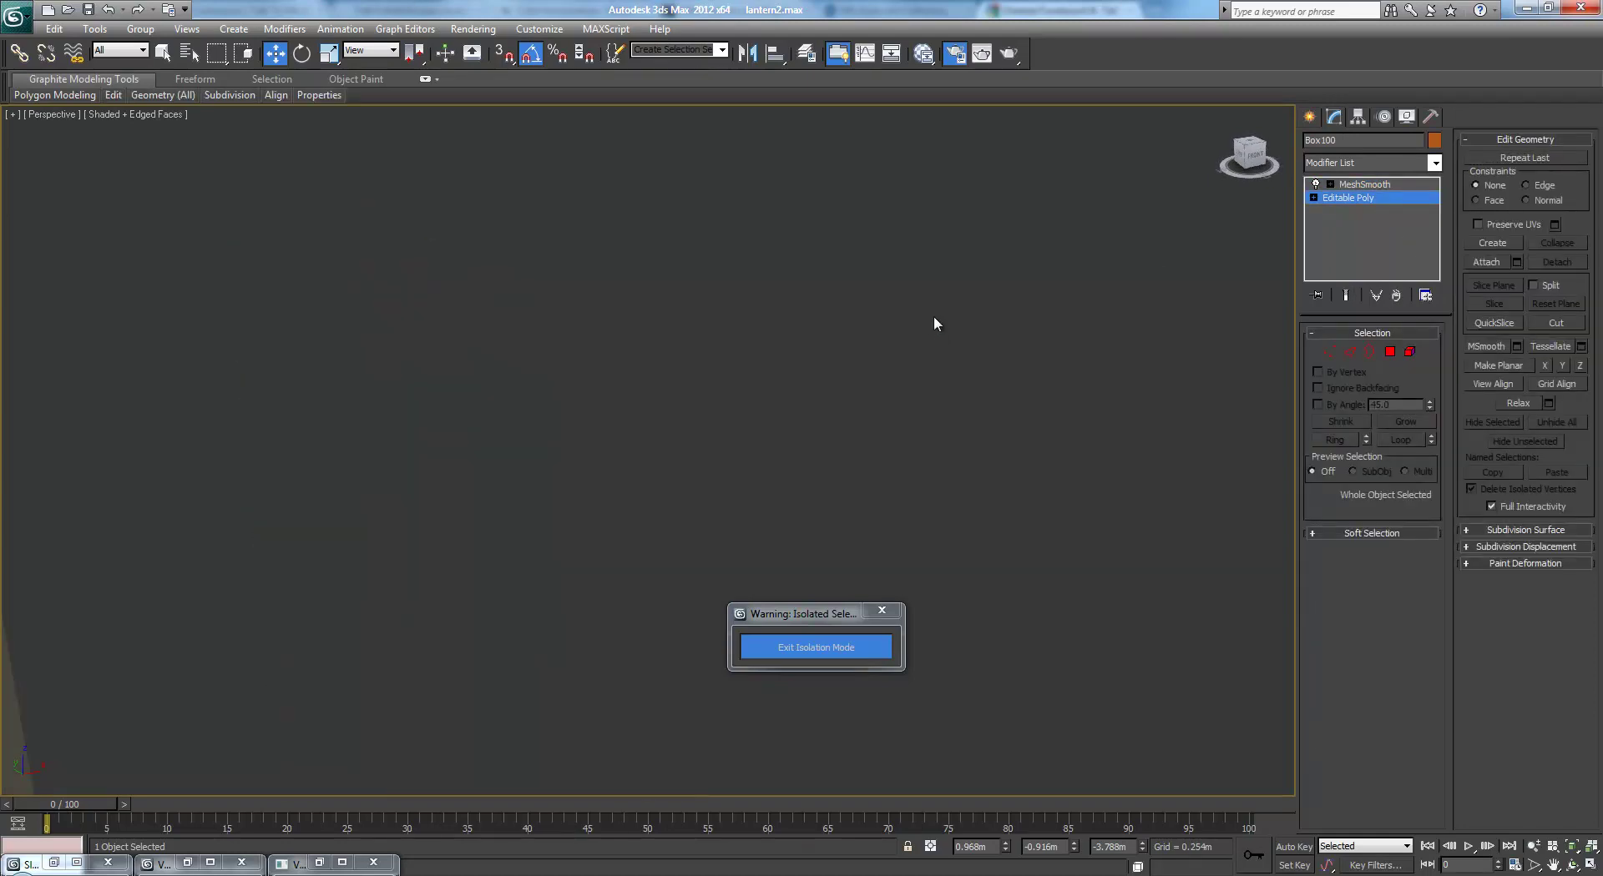
{"action": "scroll", "coordinate": [927, 321], "scroll_direction": "down", "scroll_amount": 5}
{"action": "scroll", "coordinate": [746, 345], "scroll_direction": "up", "scroll_amount": 4}
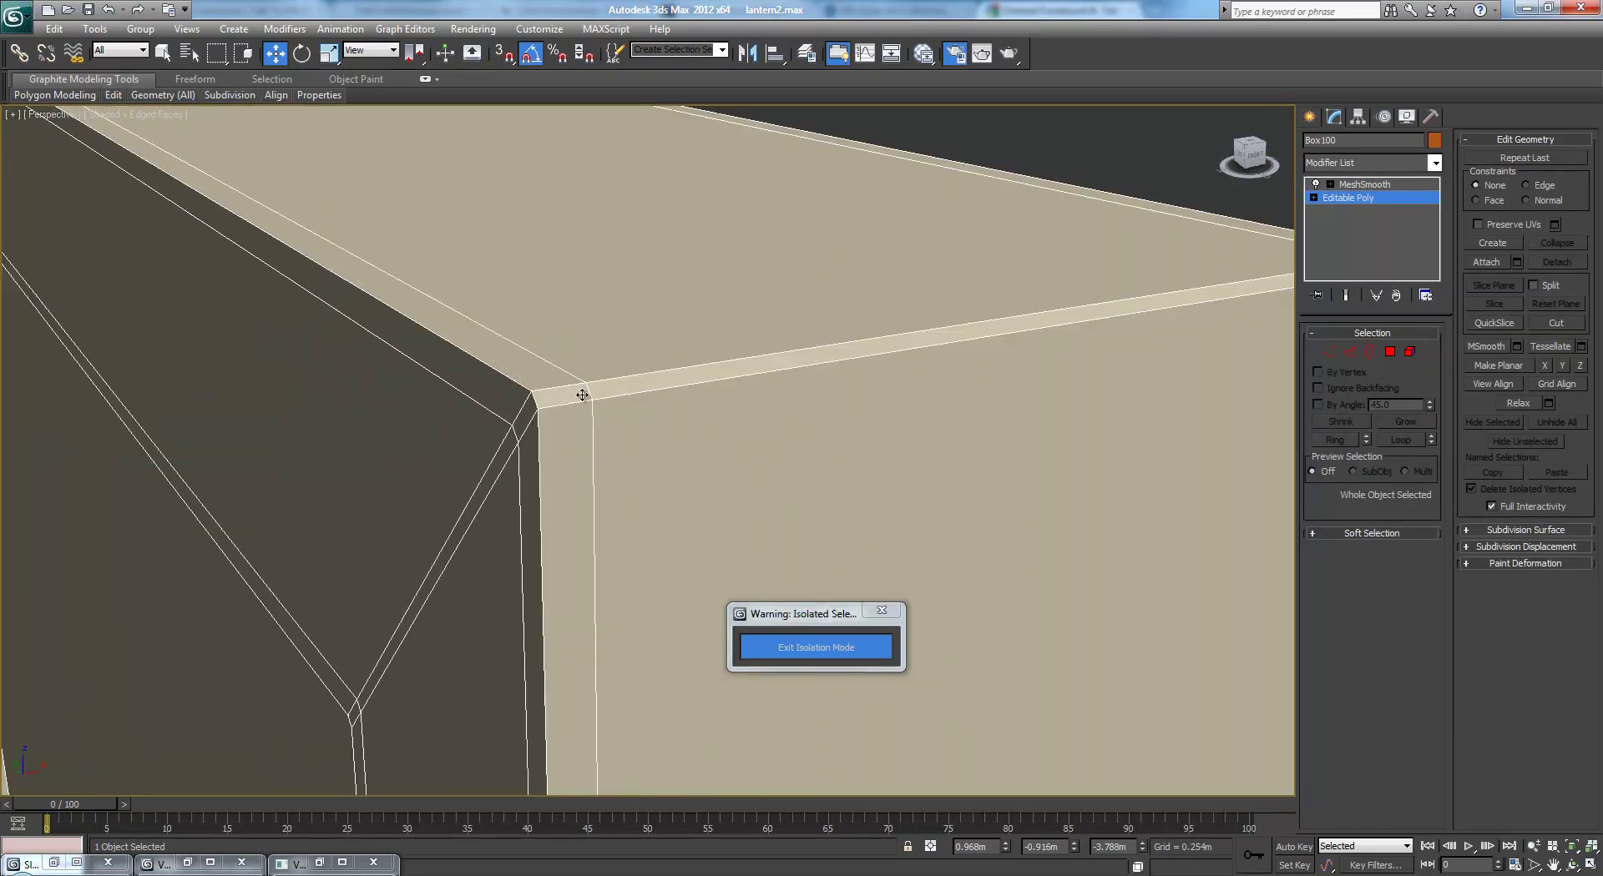
{"action": "left_click", "coordinate": [1350, 351]}
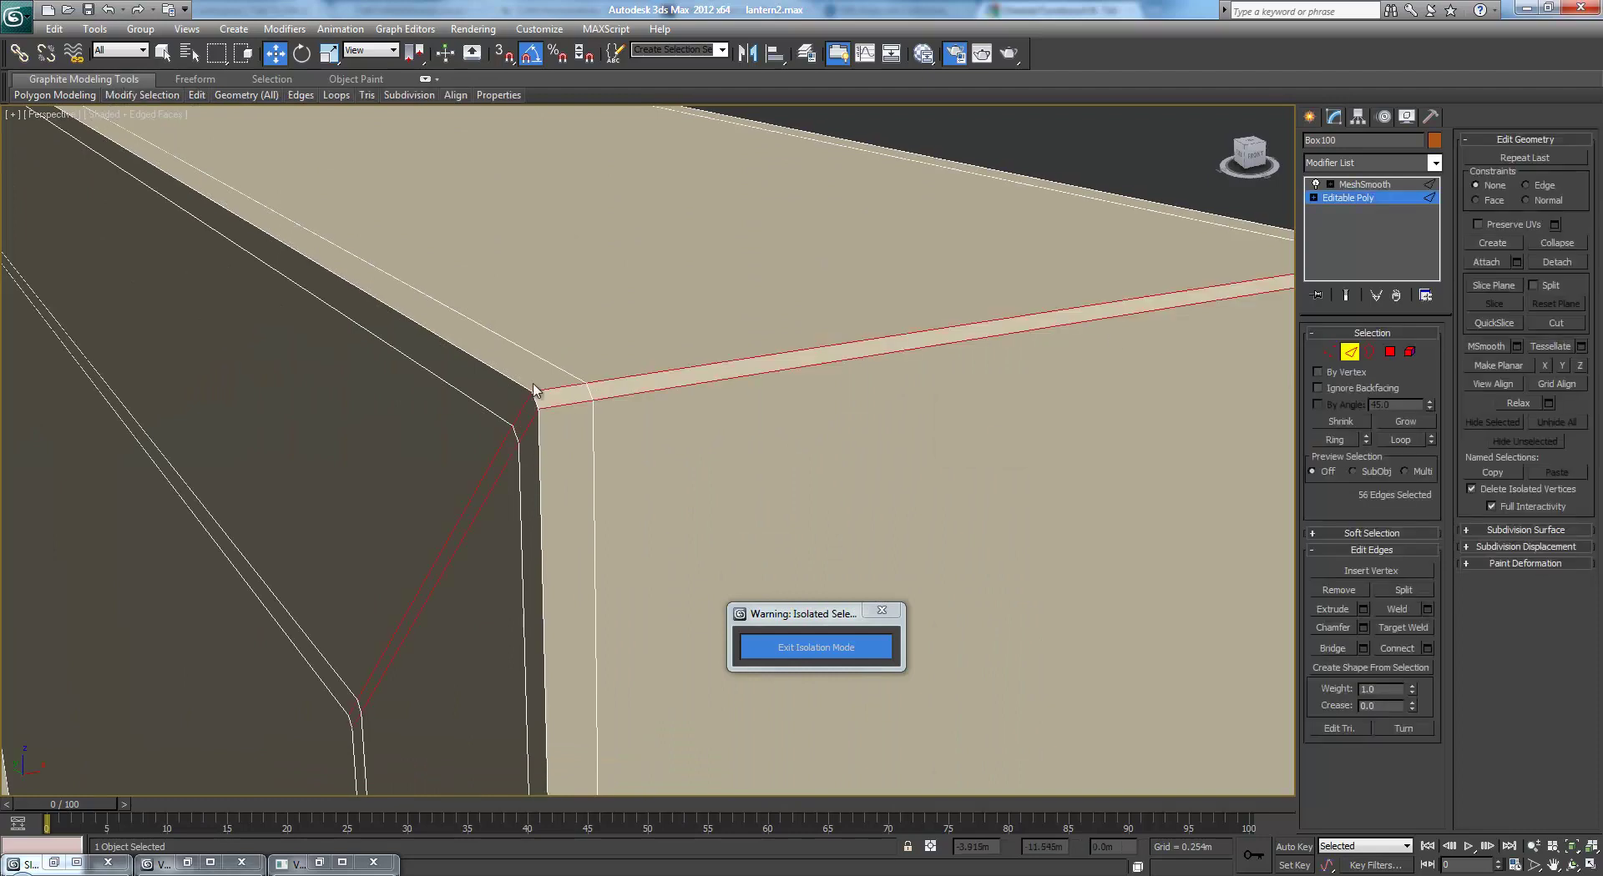
{"action": "left_click", "coordinate": [588, 390]}
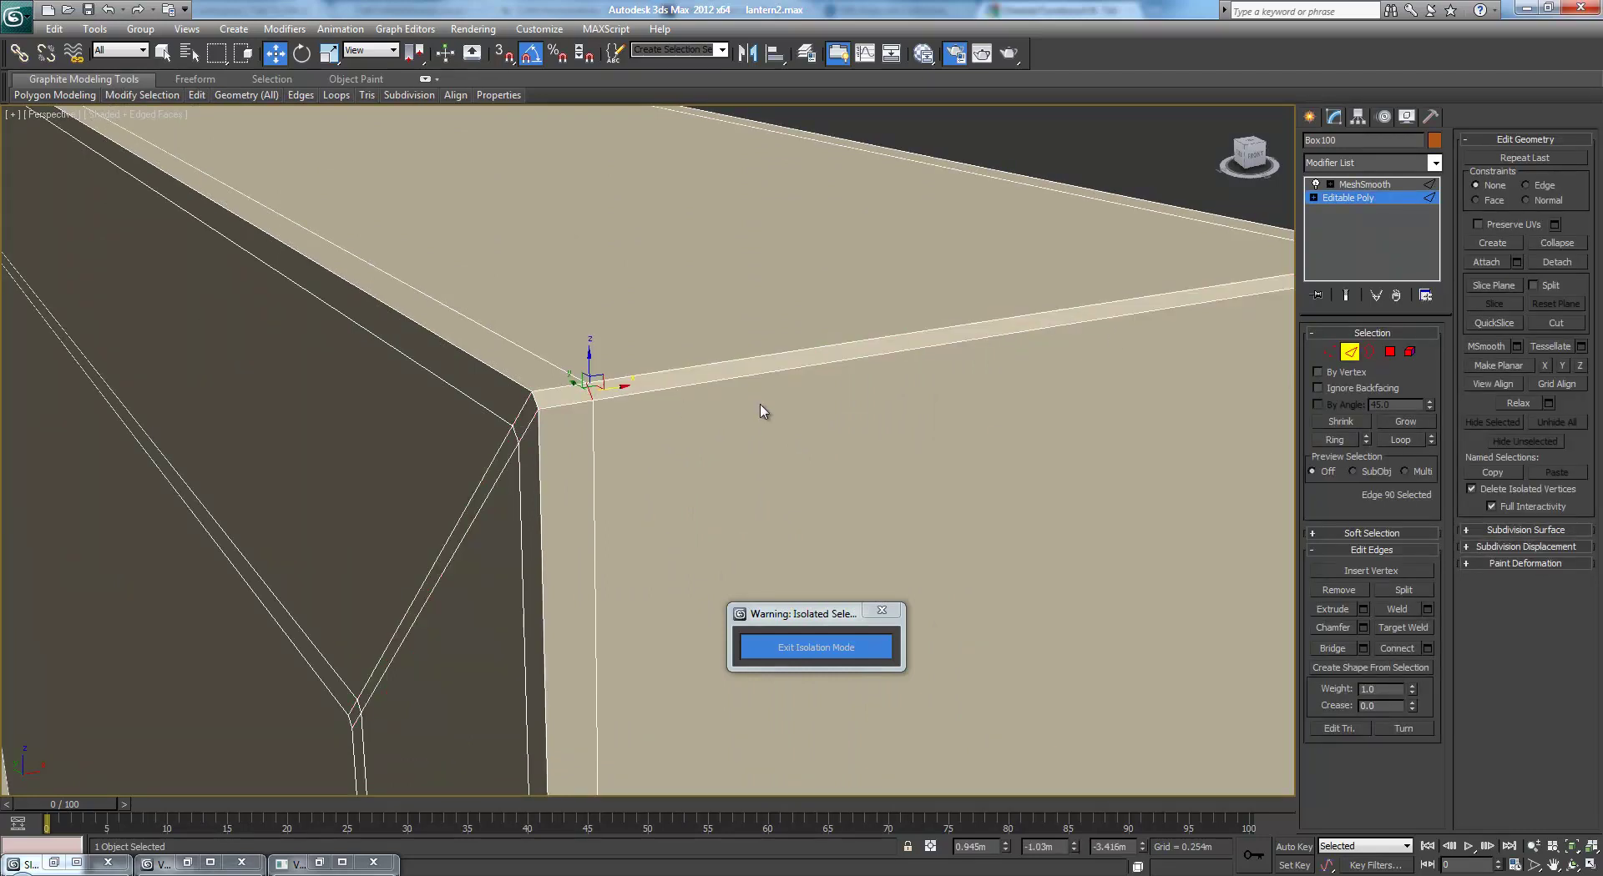
{"action": "left_click", "coordinate": [1399, 439]}
{"action": "left_click", "coordinate": [1329, 440]}
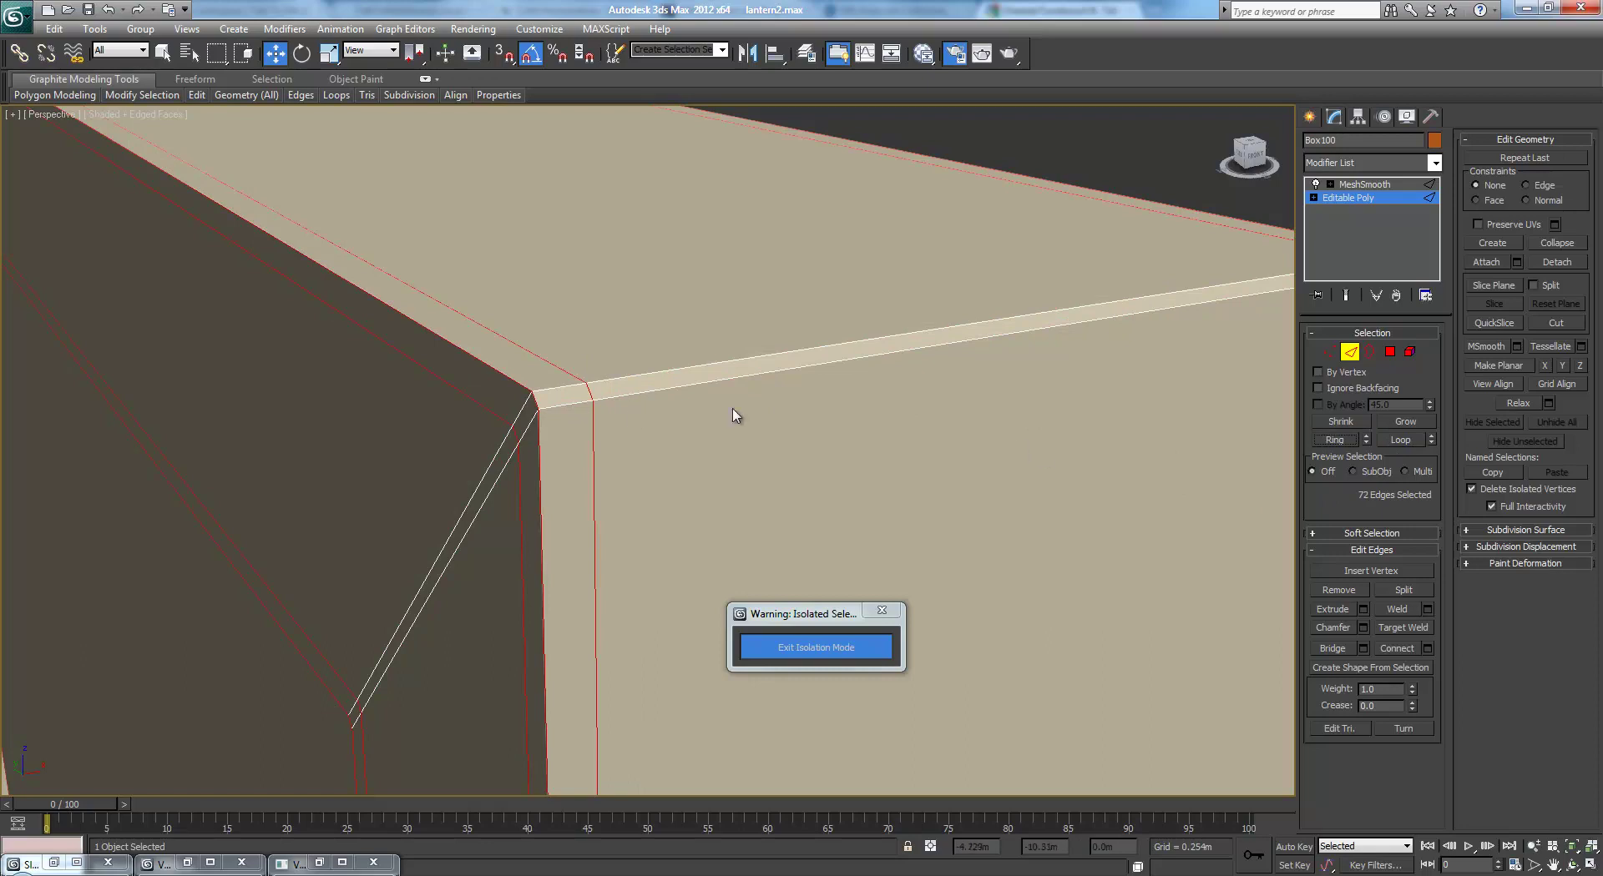
{"action": "left_click", "coordinate": [590, 393]}
{"action": "left_click", "coordinate": [1338, 439]}
{"action": "left_click", "coordinate": [1400, 441]}
{"action": "left_click", "coordinate": [589, 395]}
{"action": "left_click", "coordinate": [1335, 441]}
Connect the selected upper right corner edges with 1 segment and check the shape at the MeshSmooth level
{"action": "middle_click_drag", "start_coordinate": [940, 429], "coordinate": [942, 423]}
{"action": "scroll", "coordinate": [941, 423], "scroll_direction": "down", "scroll_amount": 5}
{"action": "scroll", "coordinate": [843, 410], "scroll_direction": "up", "scroll_amount": 3}
{"action": "middle_click_drag", "start_coordinate": [554, 349], "coordinate": [661, 351], "text": "alt"}
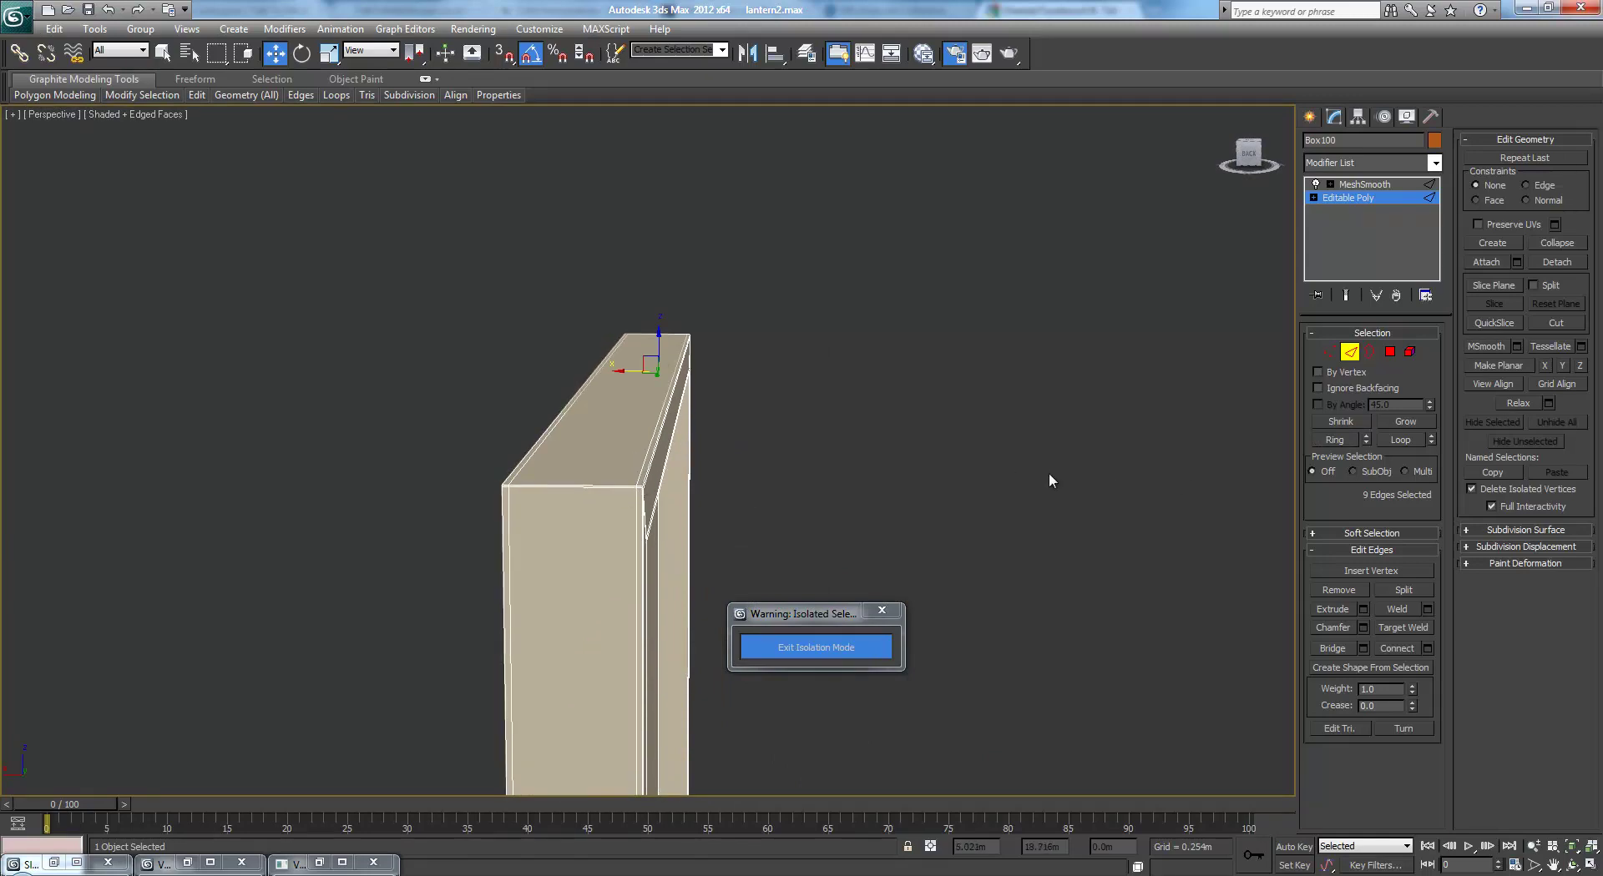
{"action": "middle_click_drag", "start_coordinate": [1018, 446], "coordinate": [750, 434], "text": "alt"}
{"action": "scroll", "coordinate": [701, 415], "scroll_direction": "up", "scroll_amount": 5}
{"action": "middle_click_drag", "start_coordinate": [792, 297], "coordinate": [898, 394]}
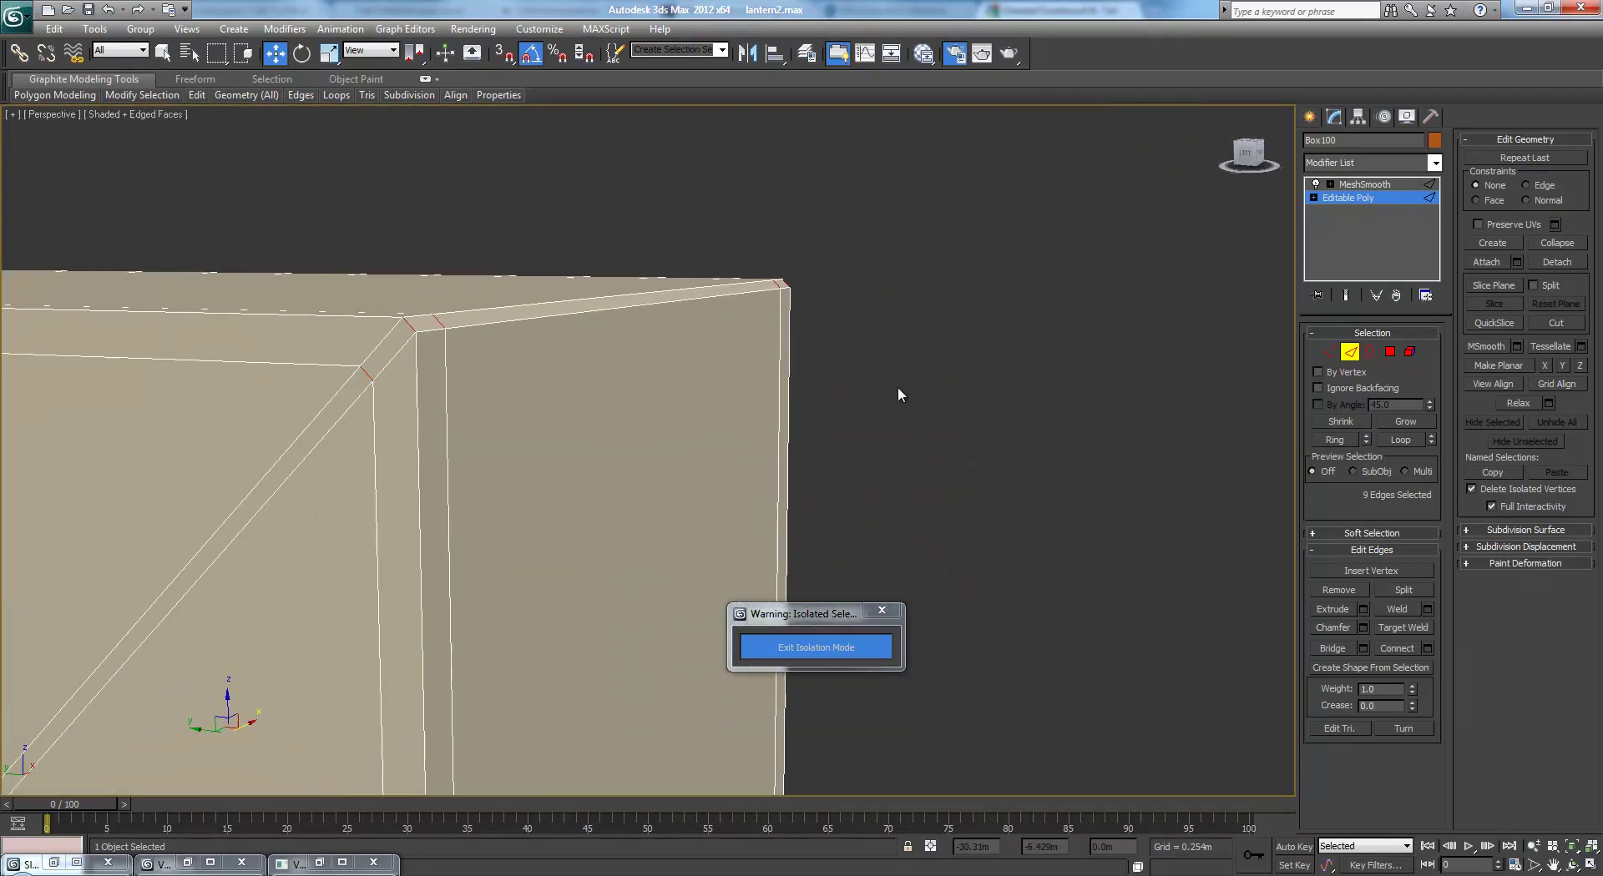
{"action": "left_click", "coordinate": [1426, 650]}
{"action": "left_click", "coordinate": [656, 464]}
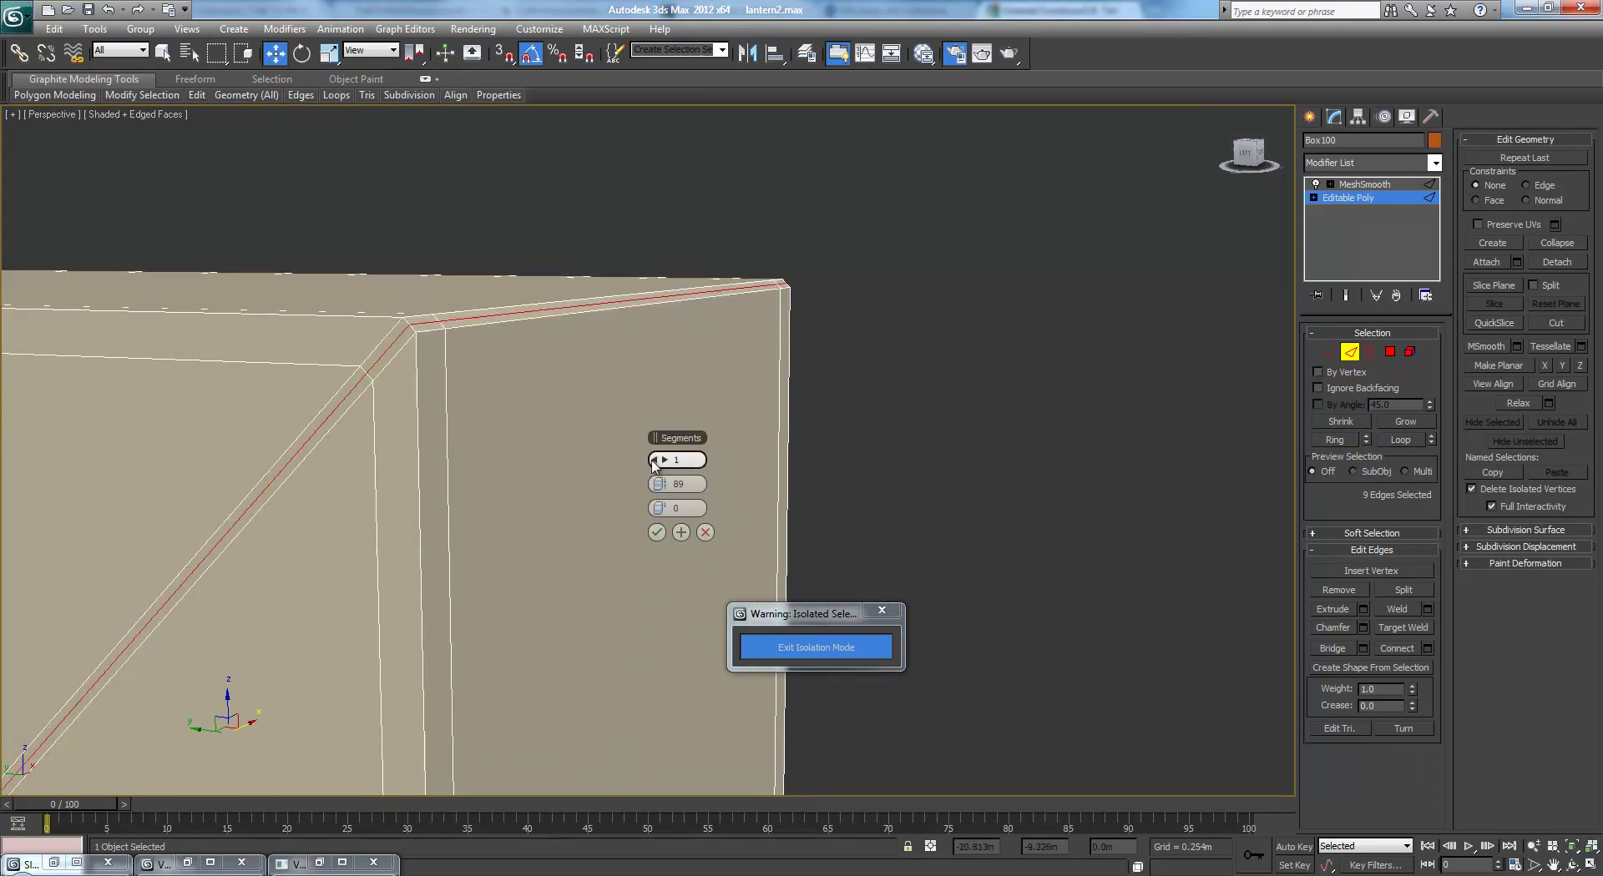
{"action": "left_click", "coordinate": [656, 532]}
{"action": "left_click", "coordinate": [1358, 185]}
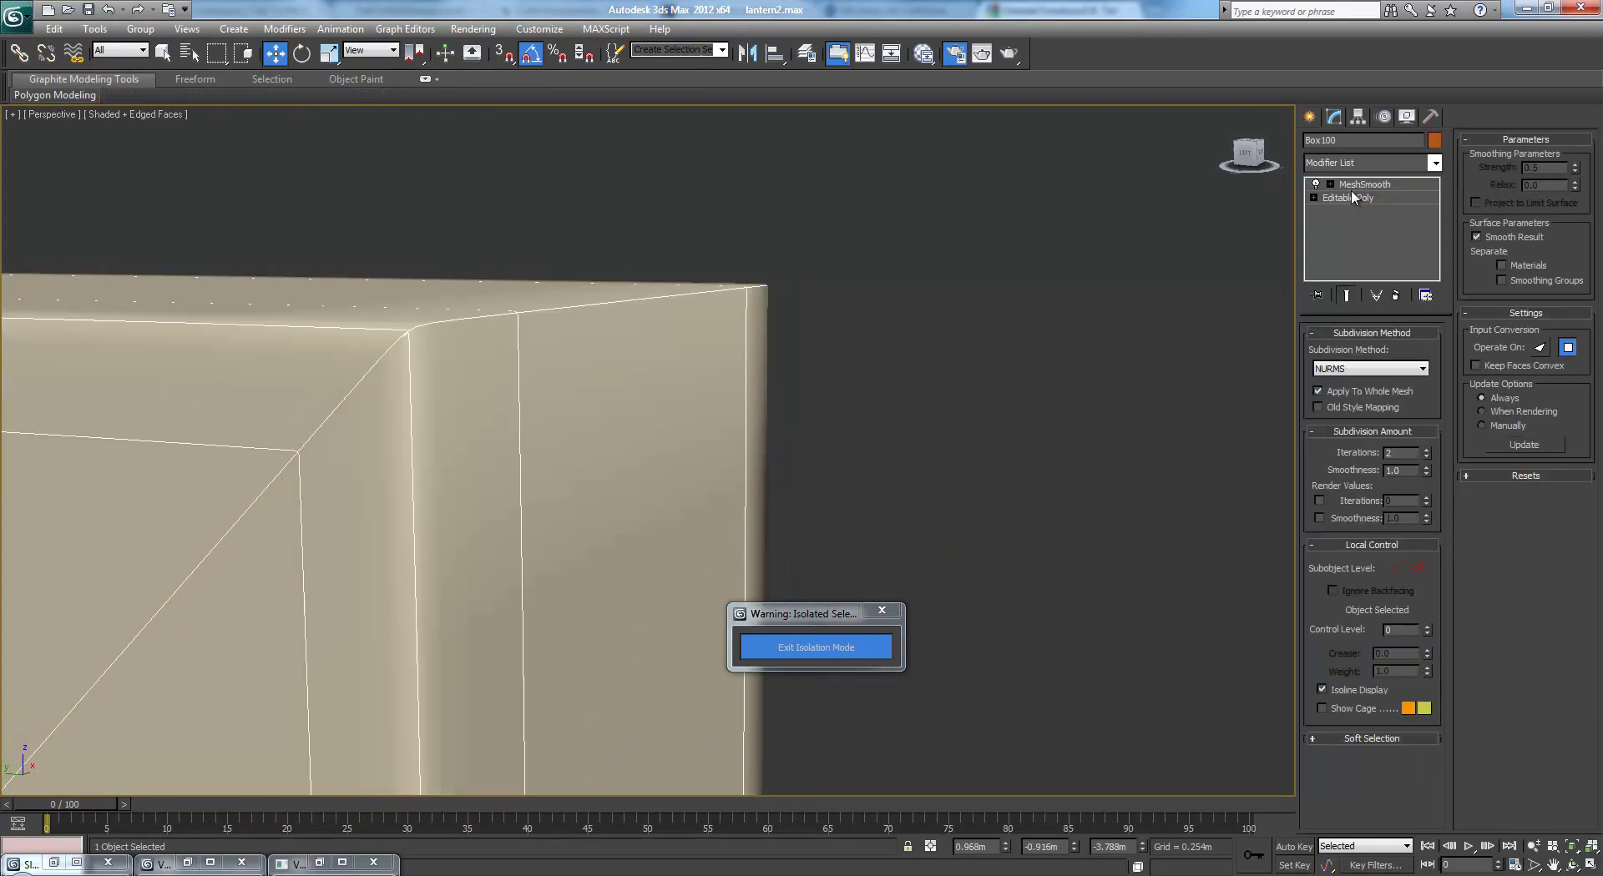
{"action": "scroll", "coordinate": [1123, 293], "scroll_direction": "down", "scroll_amount": 5}
{"action": "middle_click_drag", "start_coordinate": [968, 339], "coordinate": [911, 353], "text": "alt"}
{"action": "scroll", "coordinate": [915, 349], "scroll_direction": "up", "scroll_amount": 2}
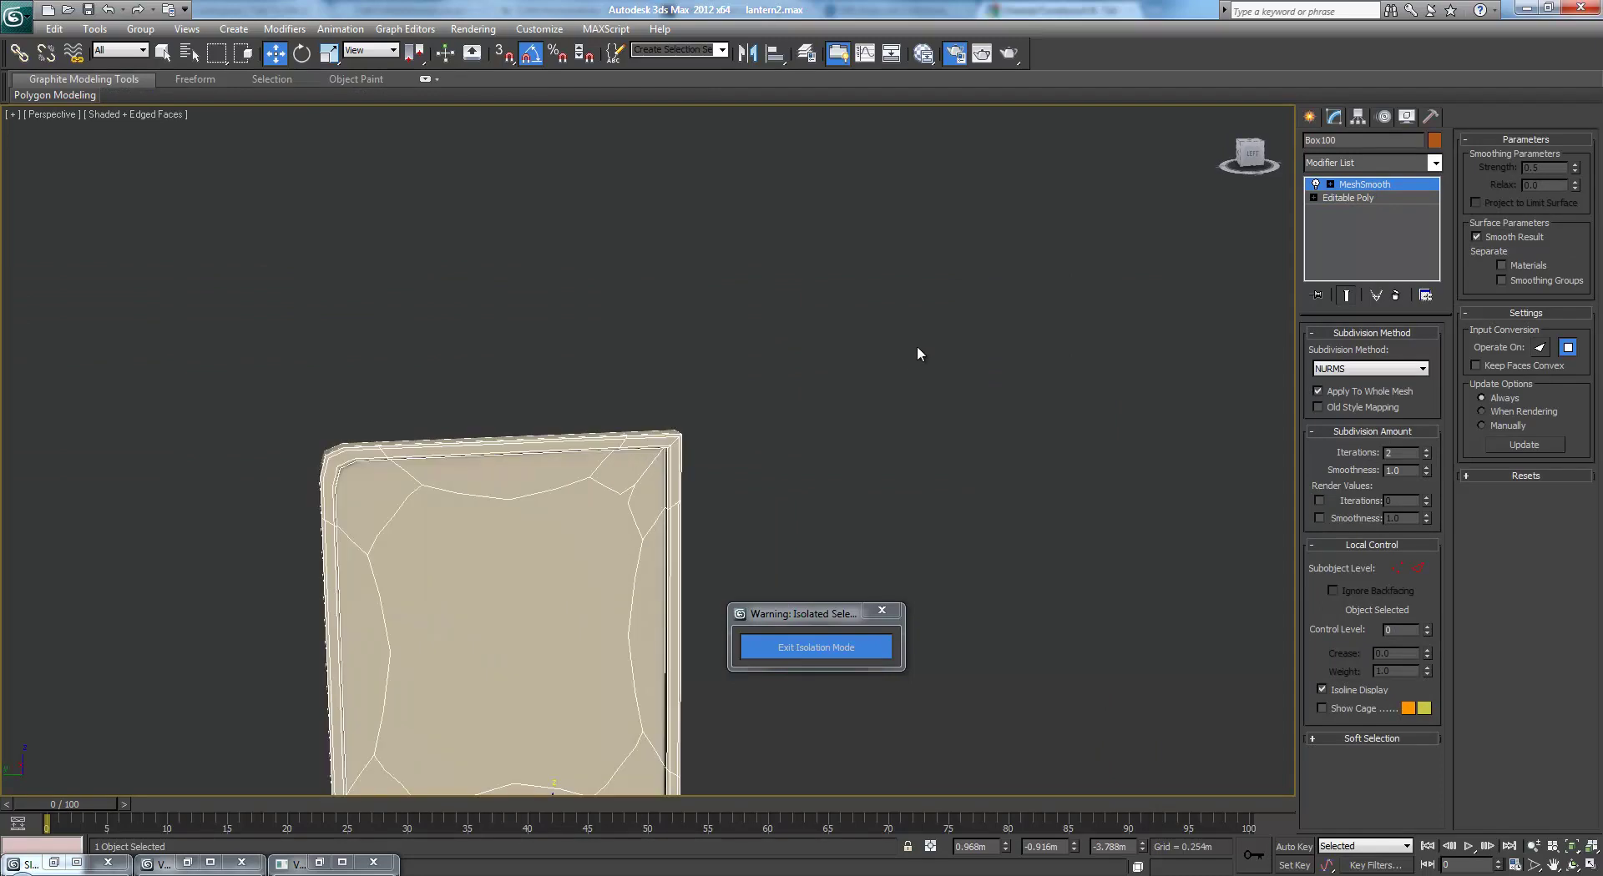
Ring-select the short mitre edges at the frame's upper left corner and connect them with a single edge loop
{"action": "left_click", "coordinate": [1348, 199]}
{"action": "scroll", "coordinate": [983, 304], "scroll_direction": "up", "scroll_amount": 5}
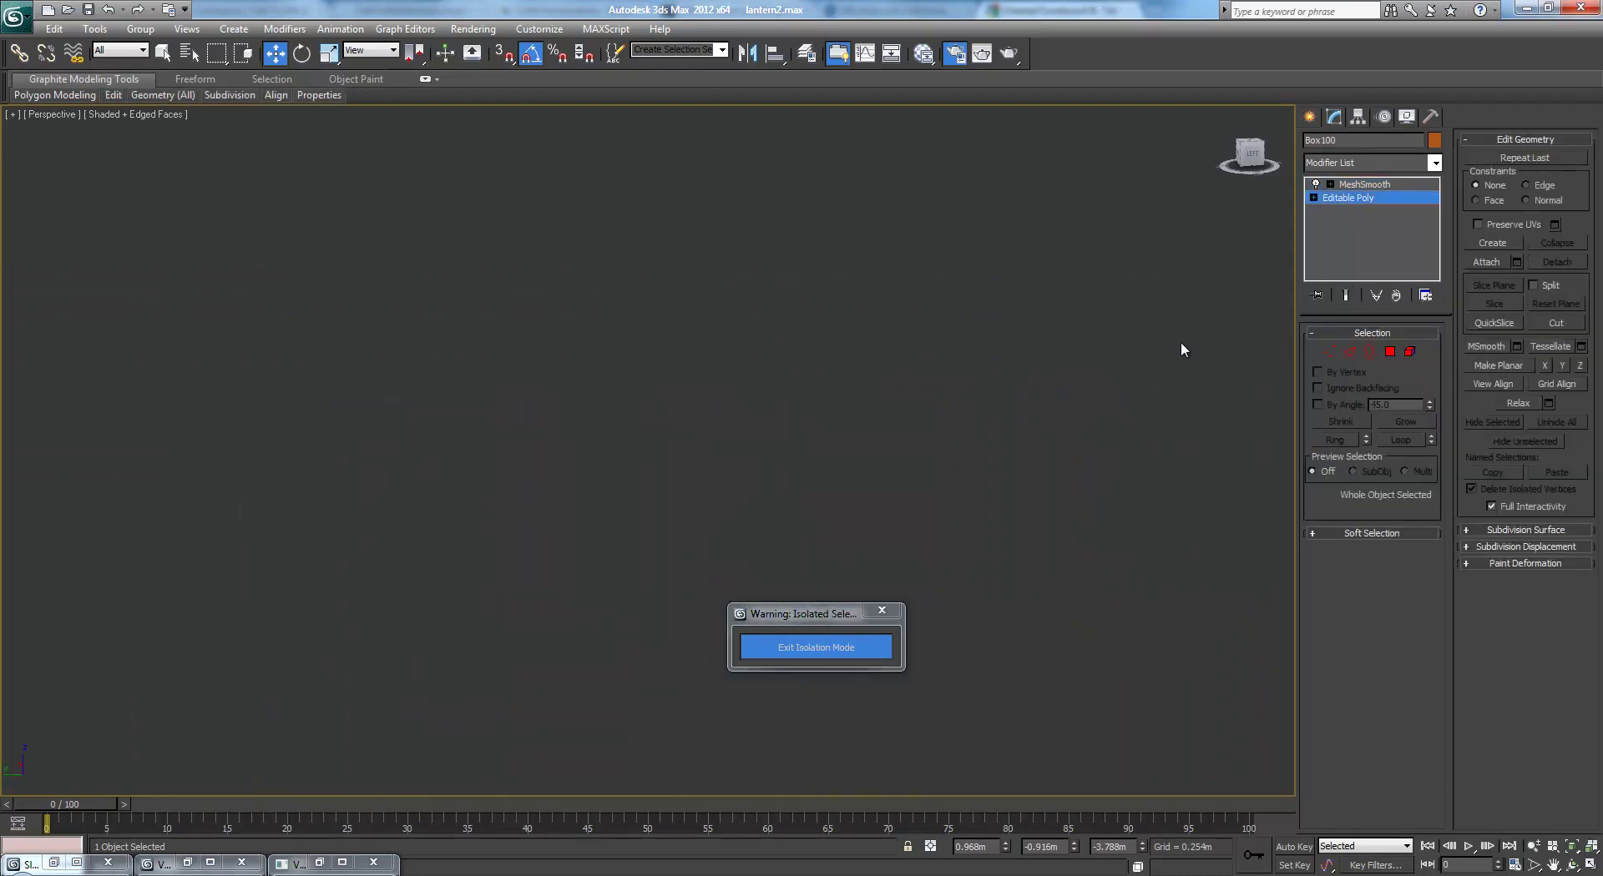
{"action": "middle_click_drag", "start_coordinate": [1174, 353], "coordinate": [834, 389]}
{"action": "left_click", "coordinate": [1352, 352]}
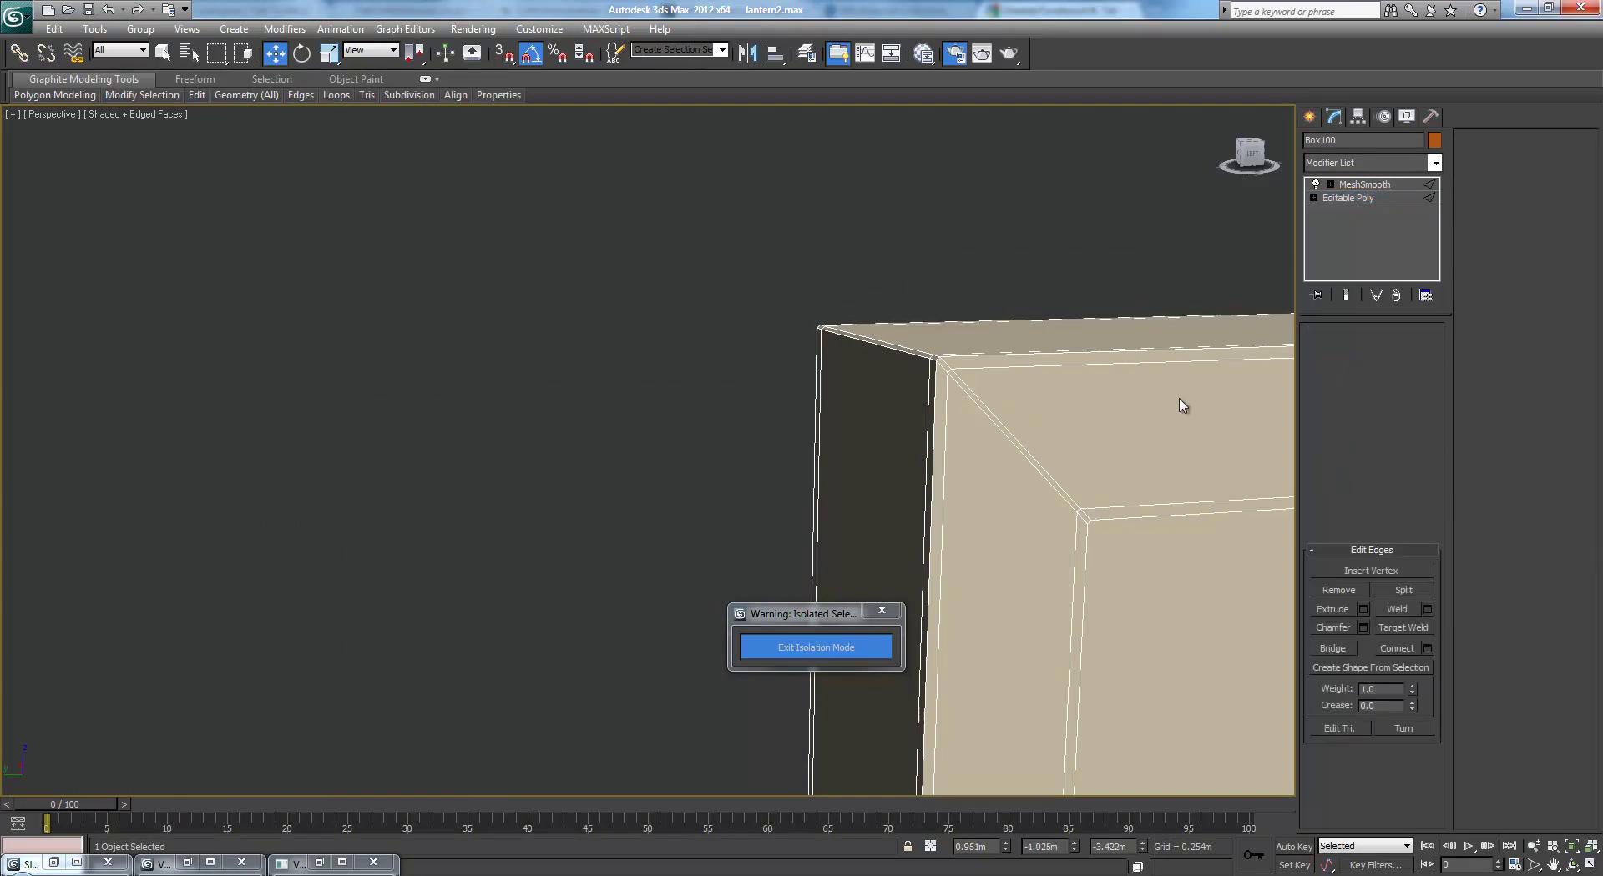
{"action": "left_click", "coordinate": [948, 370]}
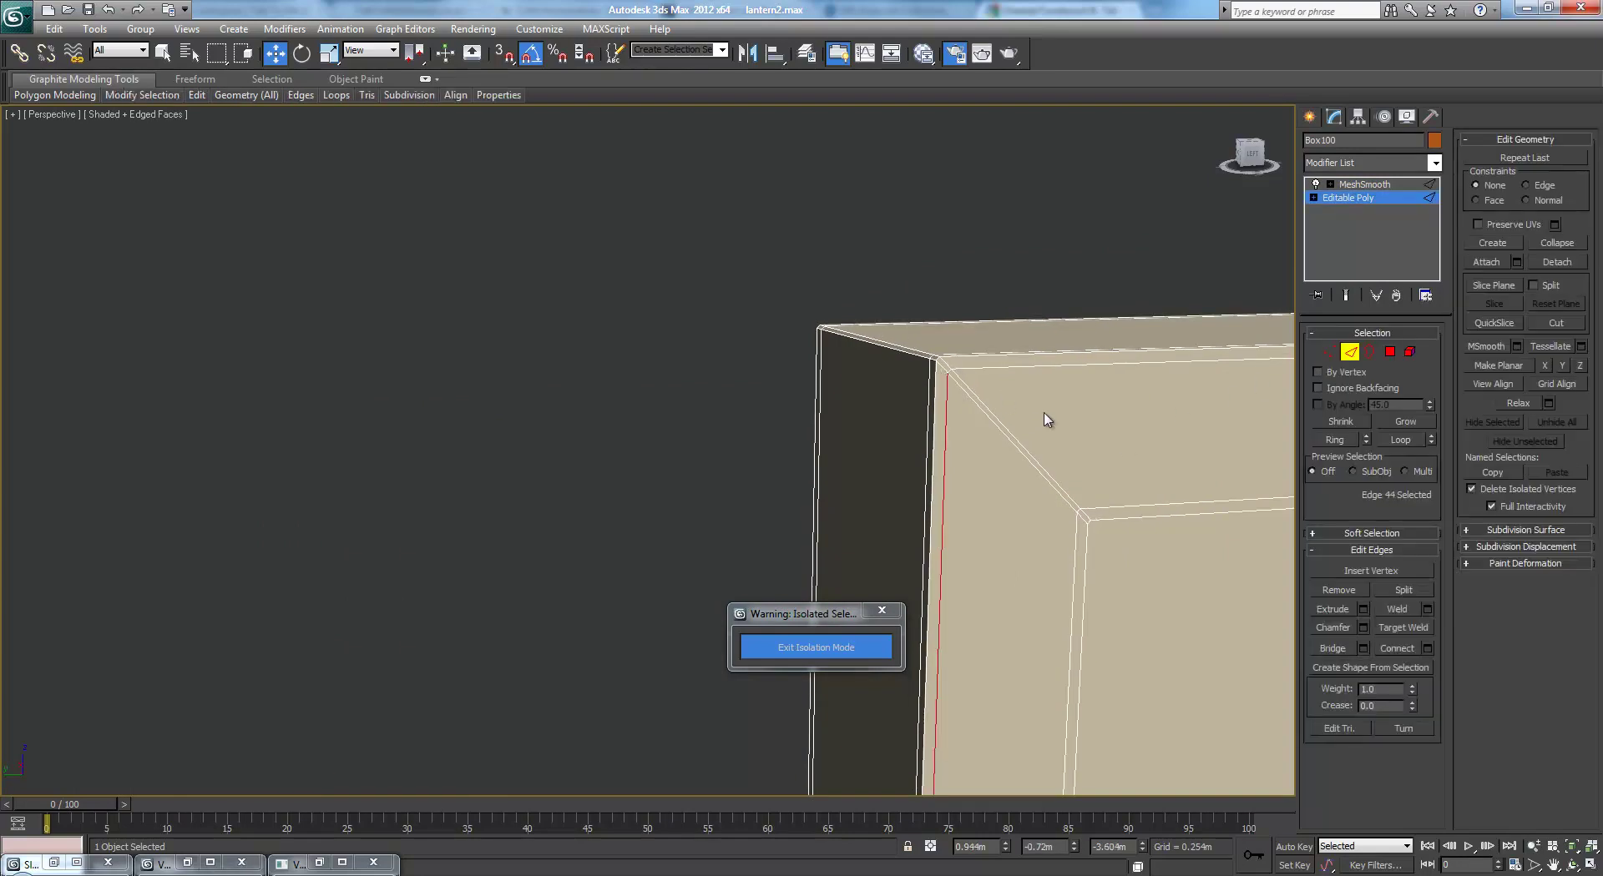
{"action": "left_click", "coordinate": [1087, 522]}
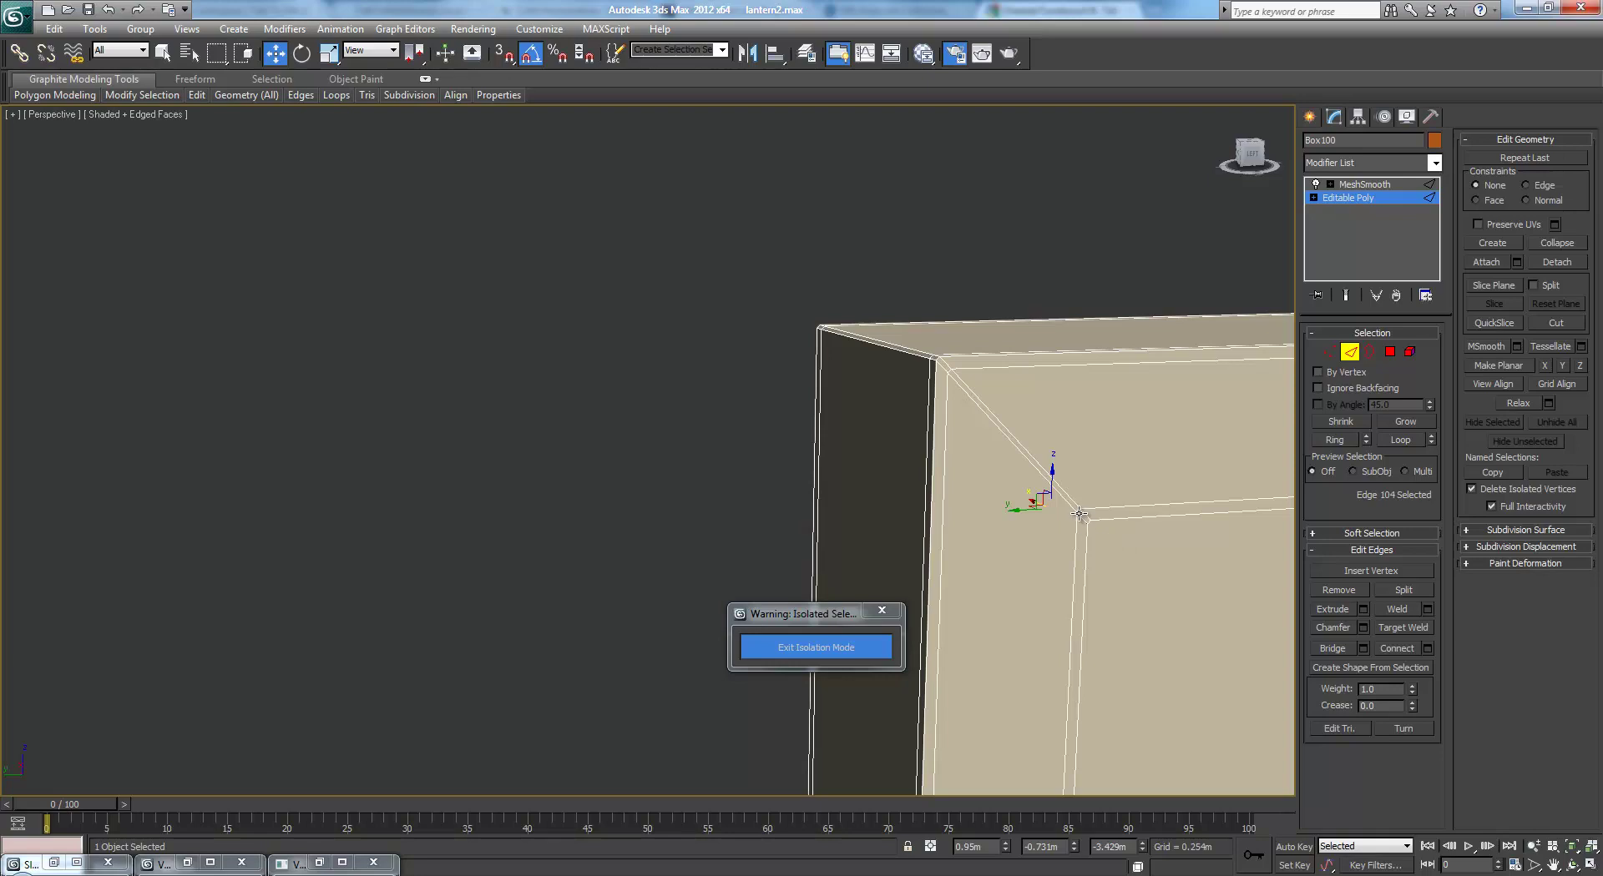
{"action": "left_click", "coordinate": [1078, 511]}
{"action": "left_click", "coordinate": [1080, 511]}
{"action": "key", "text": "z"}
{"action": "scroll", "coordinate": [1006, 487], "scroll_direction": "down", "scroll_amount": 3}
{"action": "scroll", "coordinate": [1228, 468], "scroll_direction": "down", "scroll_amount": 1}
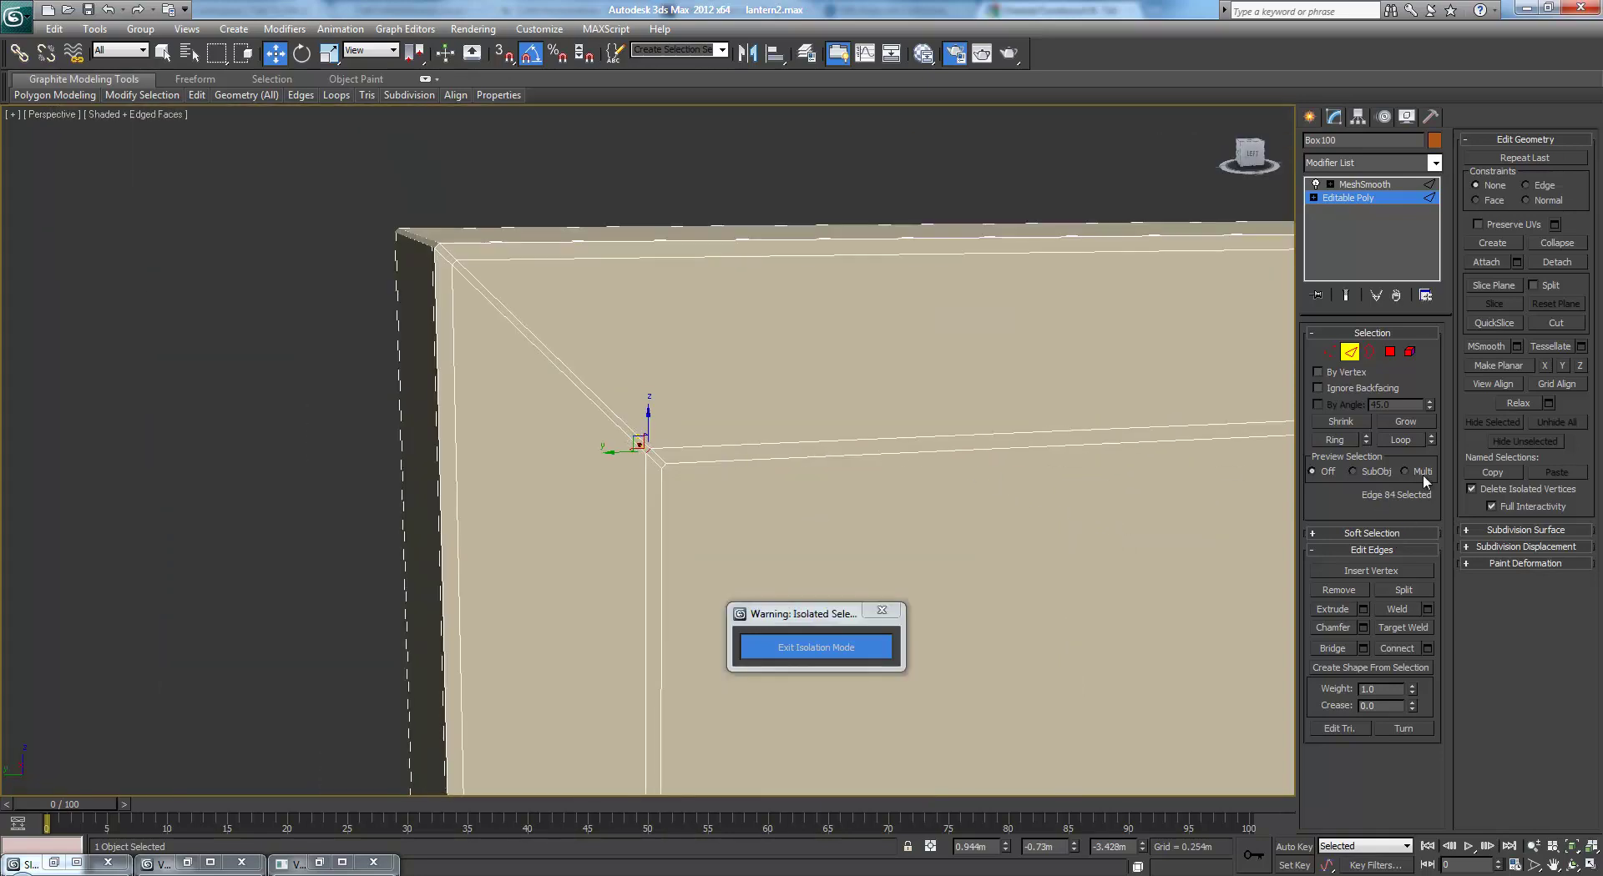
{"action": "left_click", "coordinate": [1391, 441]}
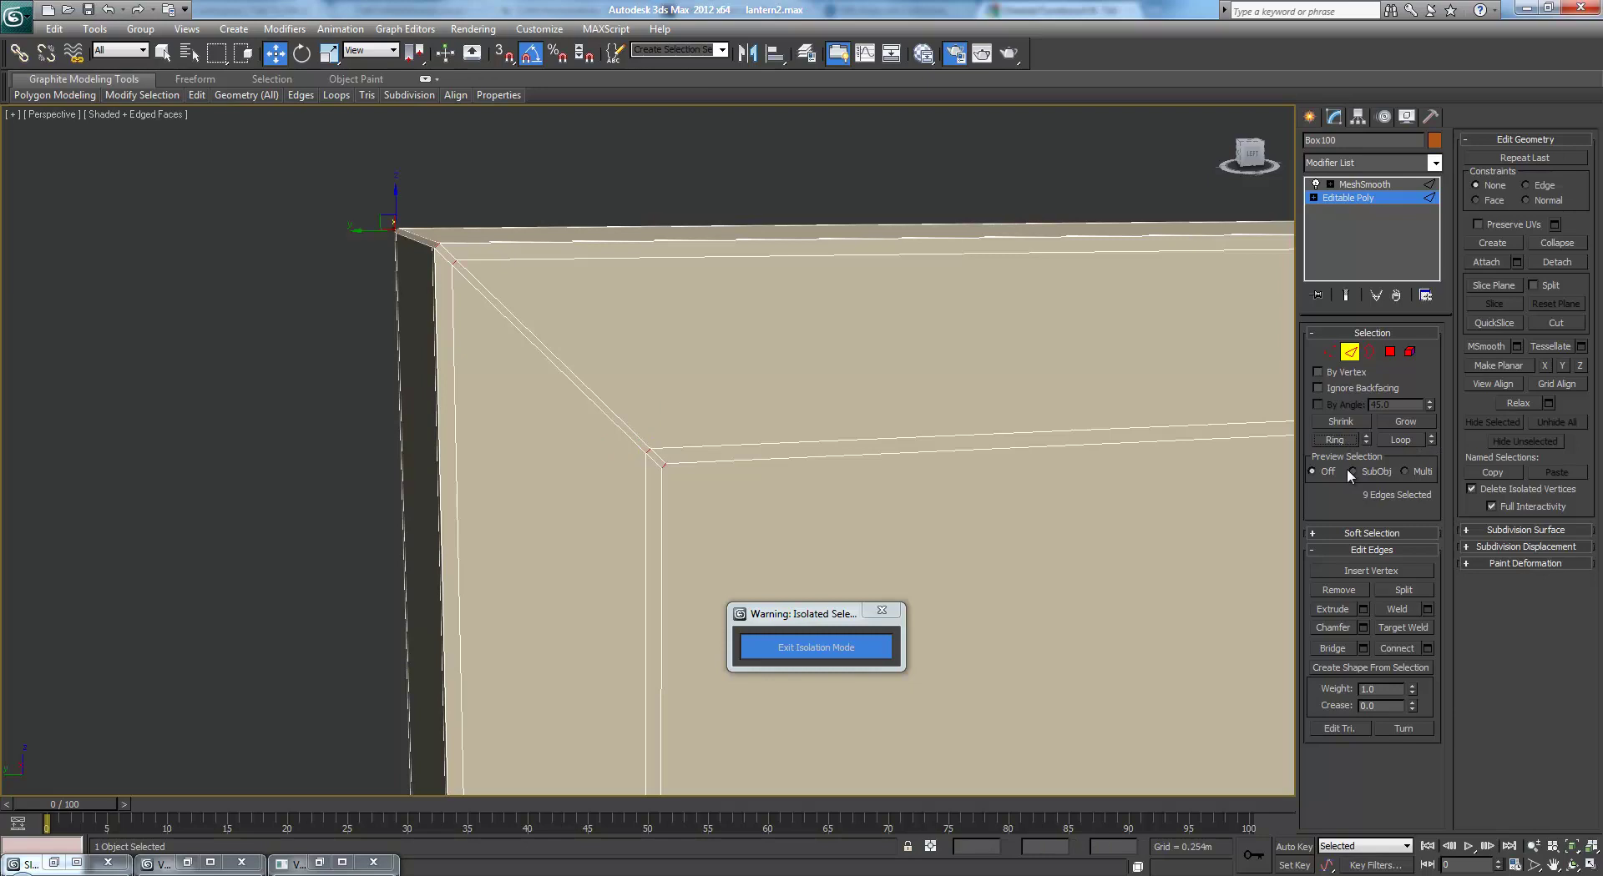
{"action": "left_click", "coordinate": [1398, 650]}
Ring-select the short mitre edges at the frame's lower left corner and connect them with a single edge loop
{"action": "middle_click_drag", "start_coordinate": [902, 554], "coordinate": [944, 368]}
{"action": "scroll", "coordinate": [930, 386], "scroll_direction": "down", "scroll_amount": 3}
{"action": "mouse_move", "coordinate": [864, 493]}
{"action": "middle_mouse_down"}
{"action": "mouse_move", "coordinate": [909, 232]}
{"action": "mouse_move", "coordinate": [905, 322]}
{"action": "mouse_move", "coordinate": [907, 38]}
{"action": "middle_mouse_up"}
{"action": "middle_click_drag", "start_coordinate": [875, 384], "coordinate": [902, 125]}
{"action": "mouse_move", "coordinate": [864, 547]}
{"action": "middle_mouse_down"}
{"action": "mouse_move", "coordinate": [886, 426]}
{"action": "mouse_move", "coordinate": [862, 189]}
{"action": "mouse_move", "coordinate": [838, 196]}
{"action": "middle_mouse_up"}
{"action": "scroll", "coordinate": [888, 426], "scroll_direction": "up", "scroll_amount": 4}
{"action": "scroll", "coordinate": [1041, 393], "scroll_direction": "up", "scroll_amount": 3}
{"action": "middle_click_drag", "start_coordinate": [997, 393], "coordinate": [960, 346]}
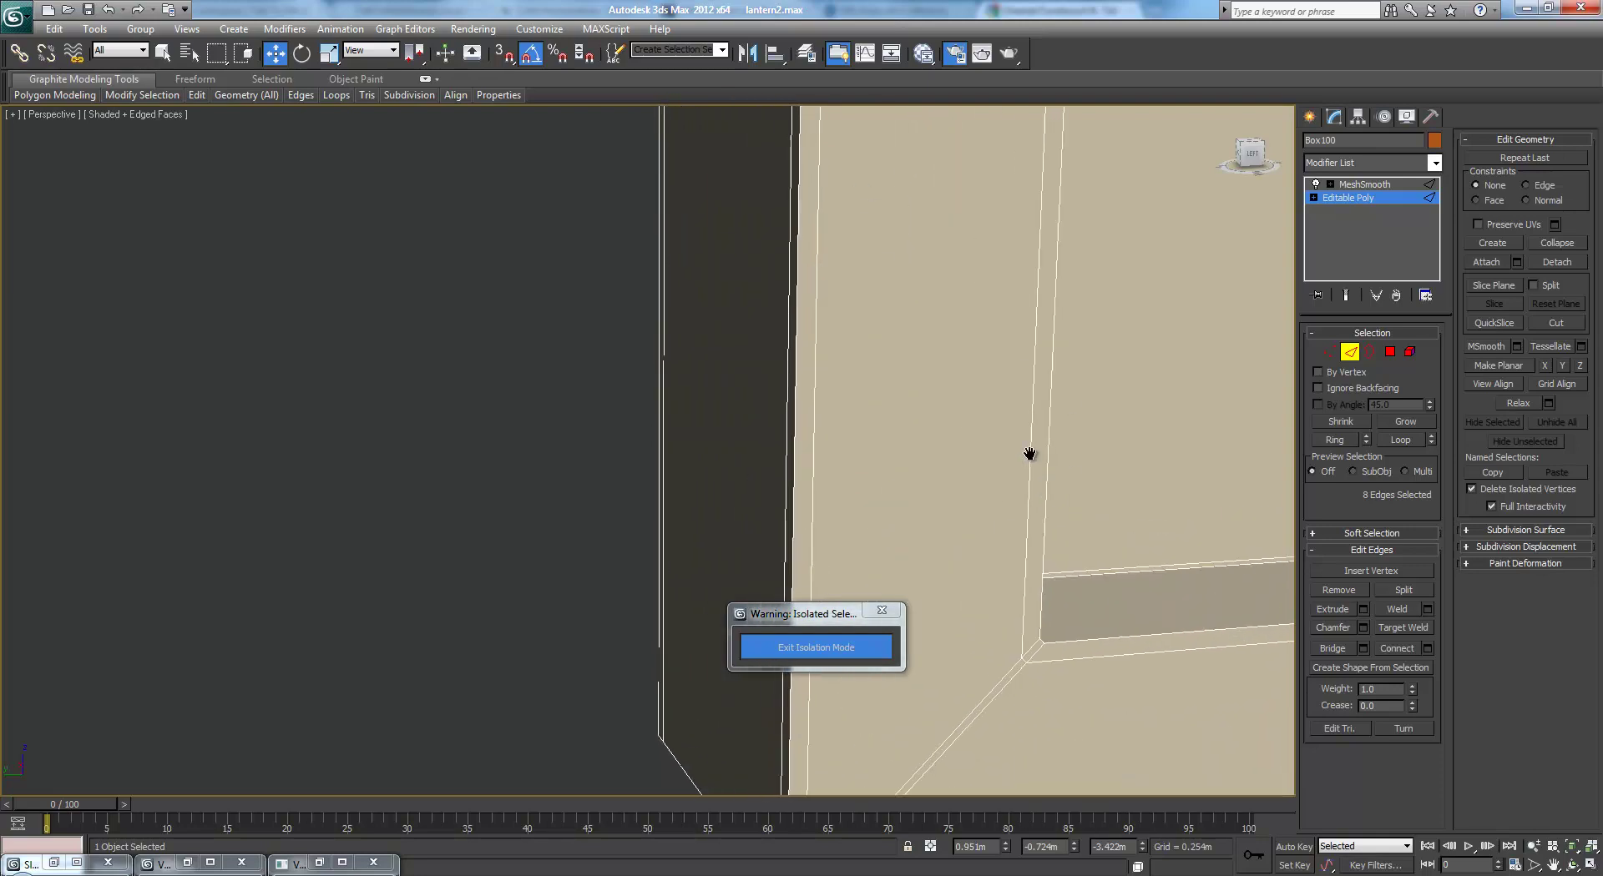
{"action": "left_click", "coordinate": [1012, 645]}
{"action": "left_click", "coordinate": [1014, 644]}
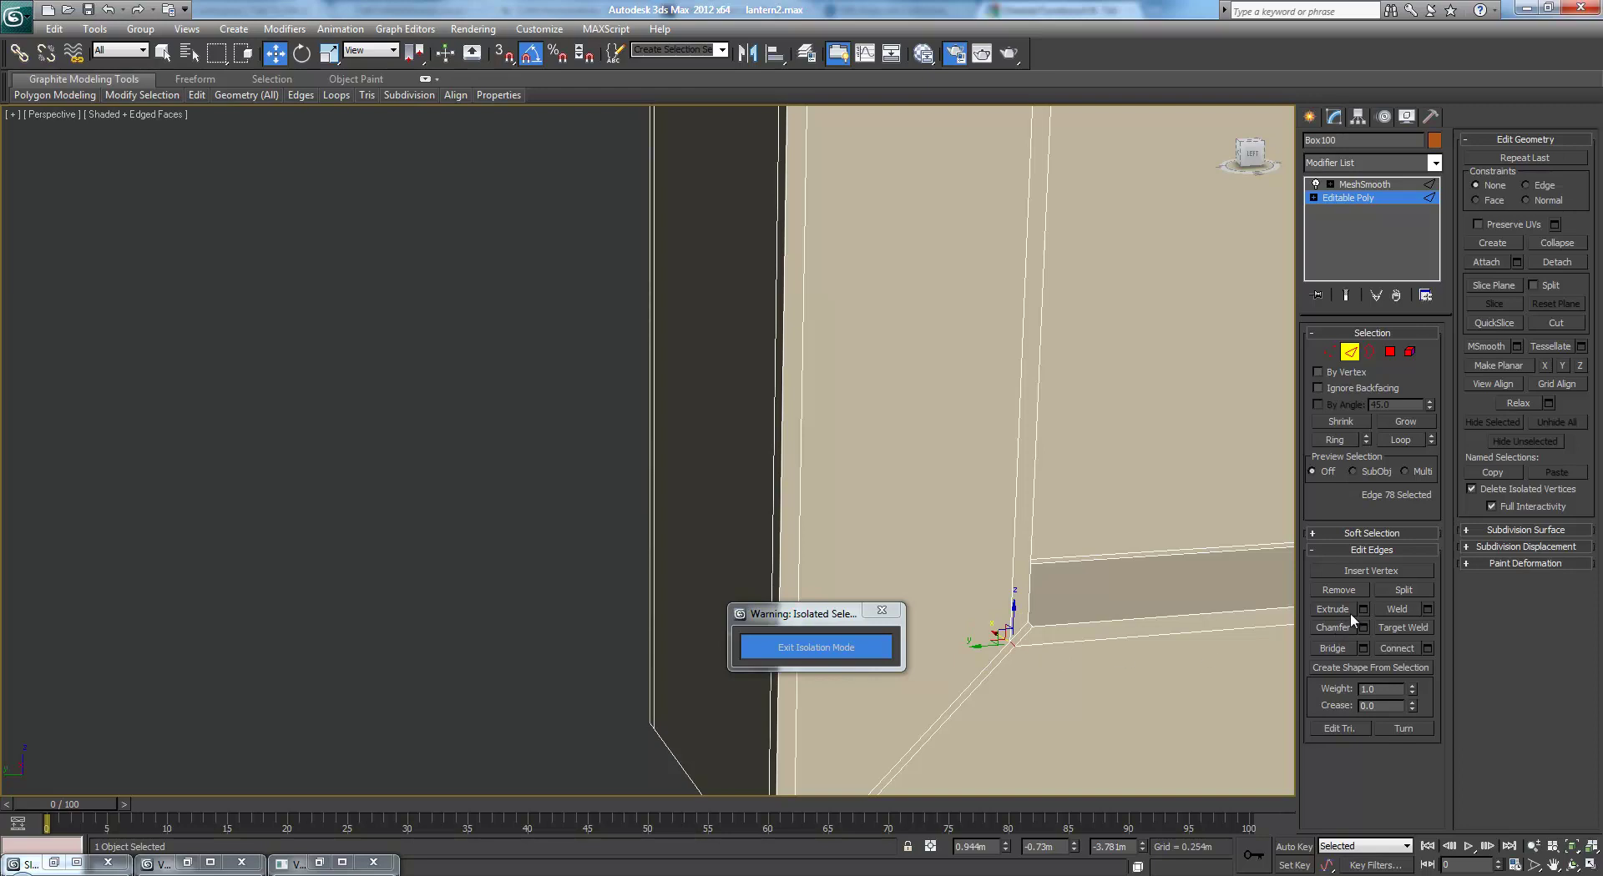
{"action": "left_click", "coordinate": [1347, 441]}
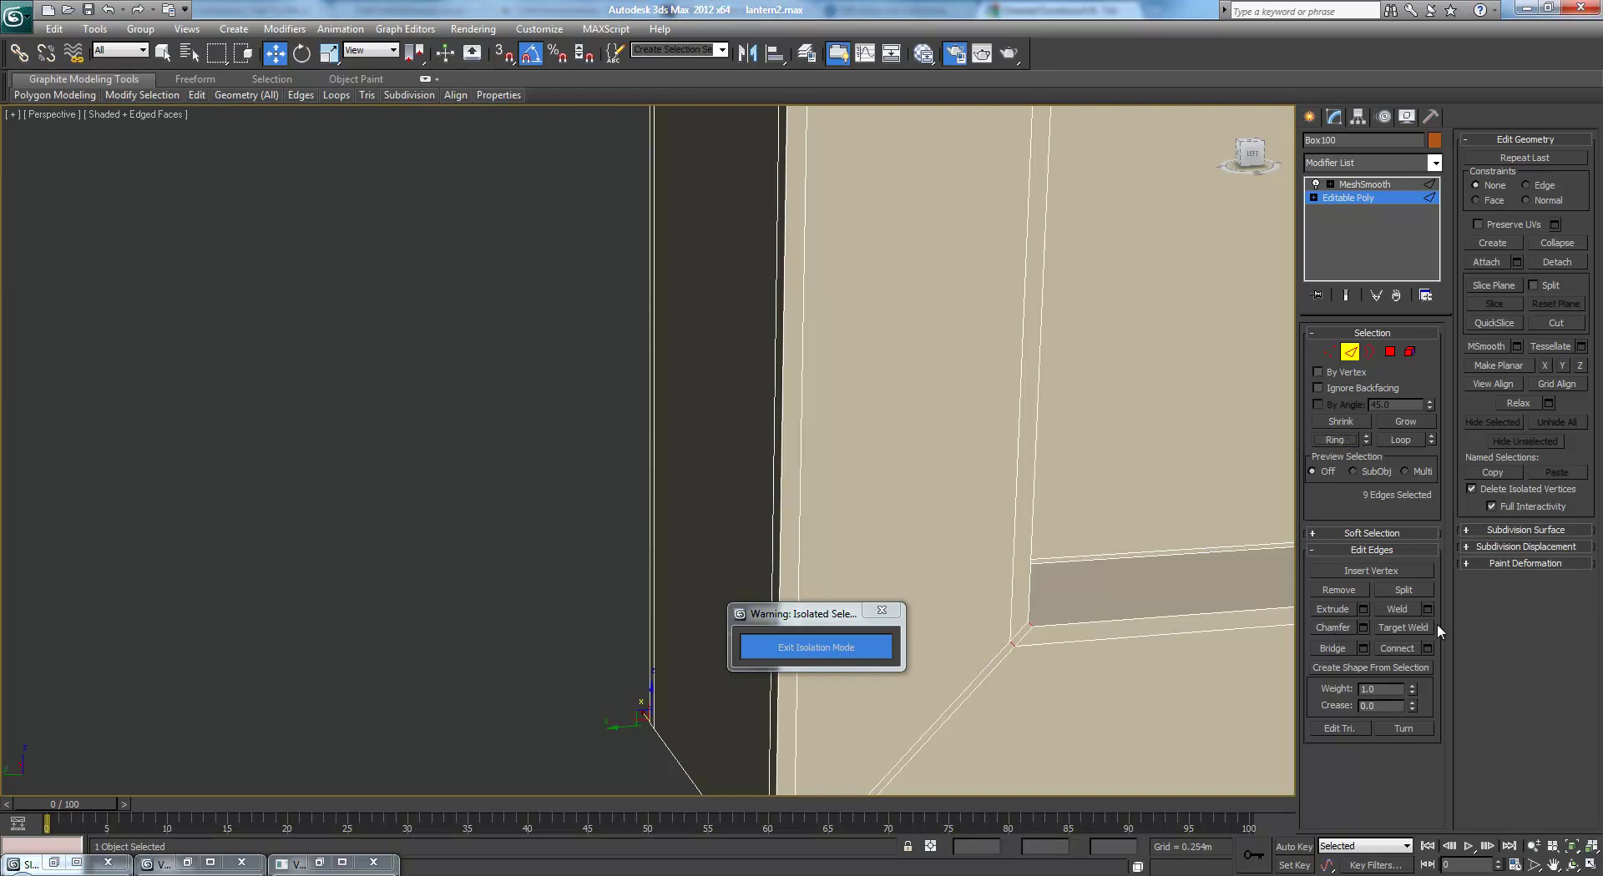
{"action": "left_click", "coordinate": [1398, 649]}
Ring-select the short mitre edges at the frame's lower right corner and connect them with a single edge loop
{"action": "scroll", "coordinate": [1166, 483], "scroll_direction": "down", "scroll_amount": 6}
{"action": "middle_click_drag", "start_coordinate": [1248, 476], "coordinate": [419, 378]}
{"action": "scroll", "coordinate": [1159, 483], "scroll_direction": "up", "scroll_amount": 5}
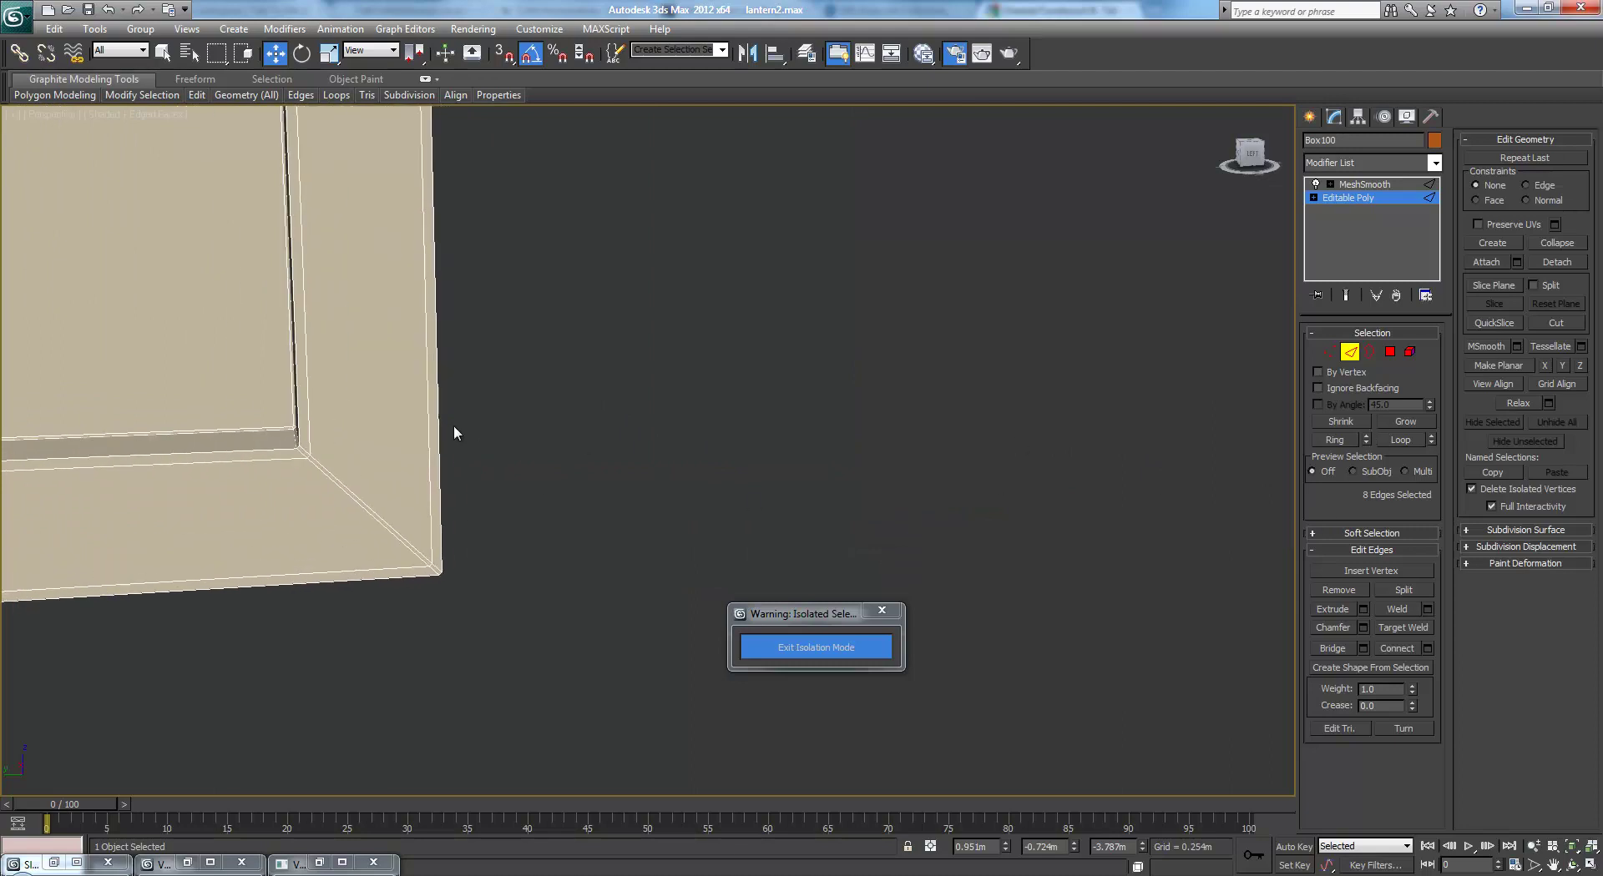
{"action": "left_click", "coordinate": [313, 459]}
{"action": "scroll", "coordinate": [317, 458], "scroll_direction": "up", "scroll_amount": 4}
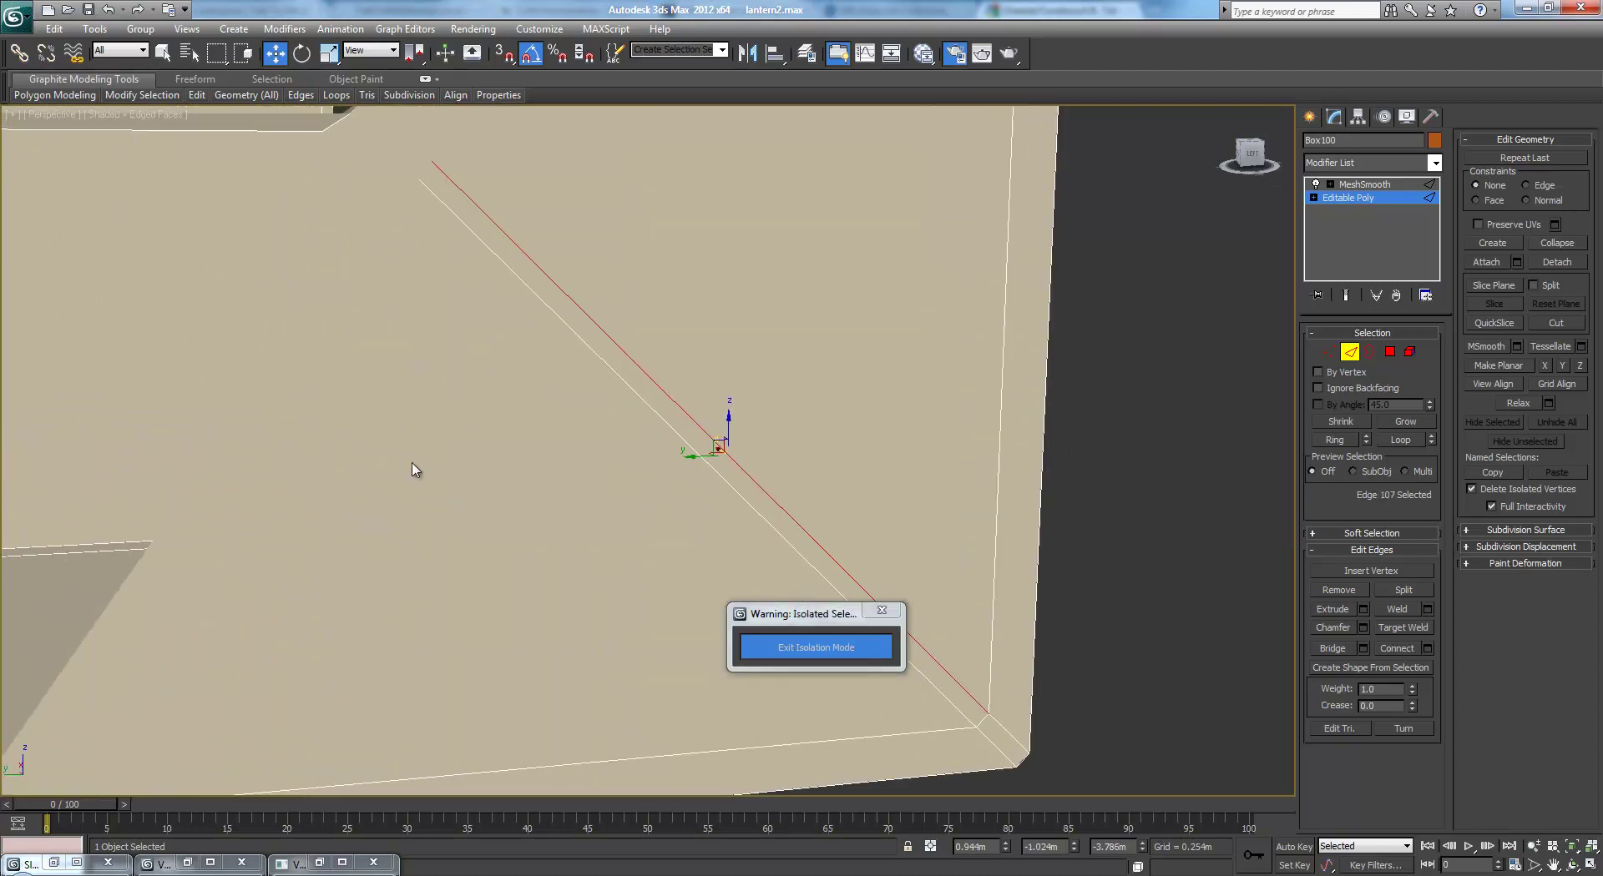
{"action": "scroll", "coordinate": [532, 517], "scroll_direction": "down", "scroll_amount": 1}
{"action": "left_click", "coordinate": [627, 445]}
{"action": "left_click", "coordinate": [1352, 440]}
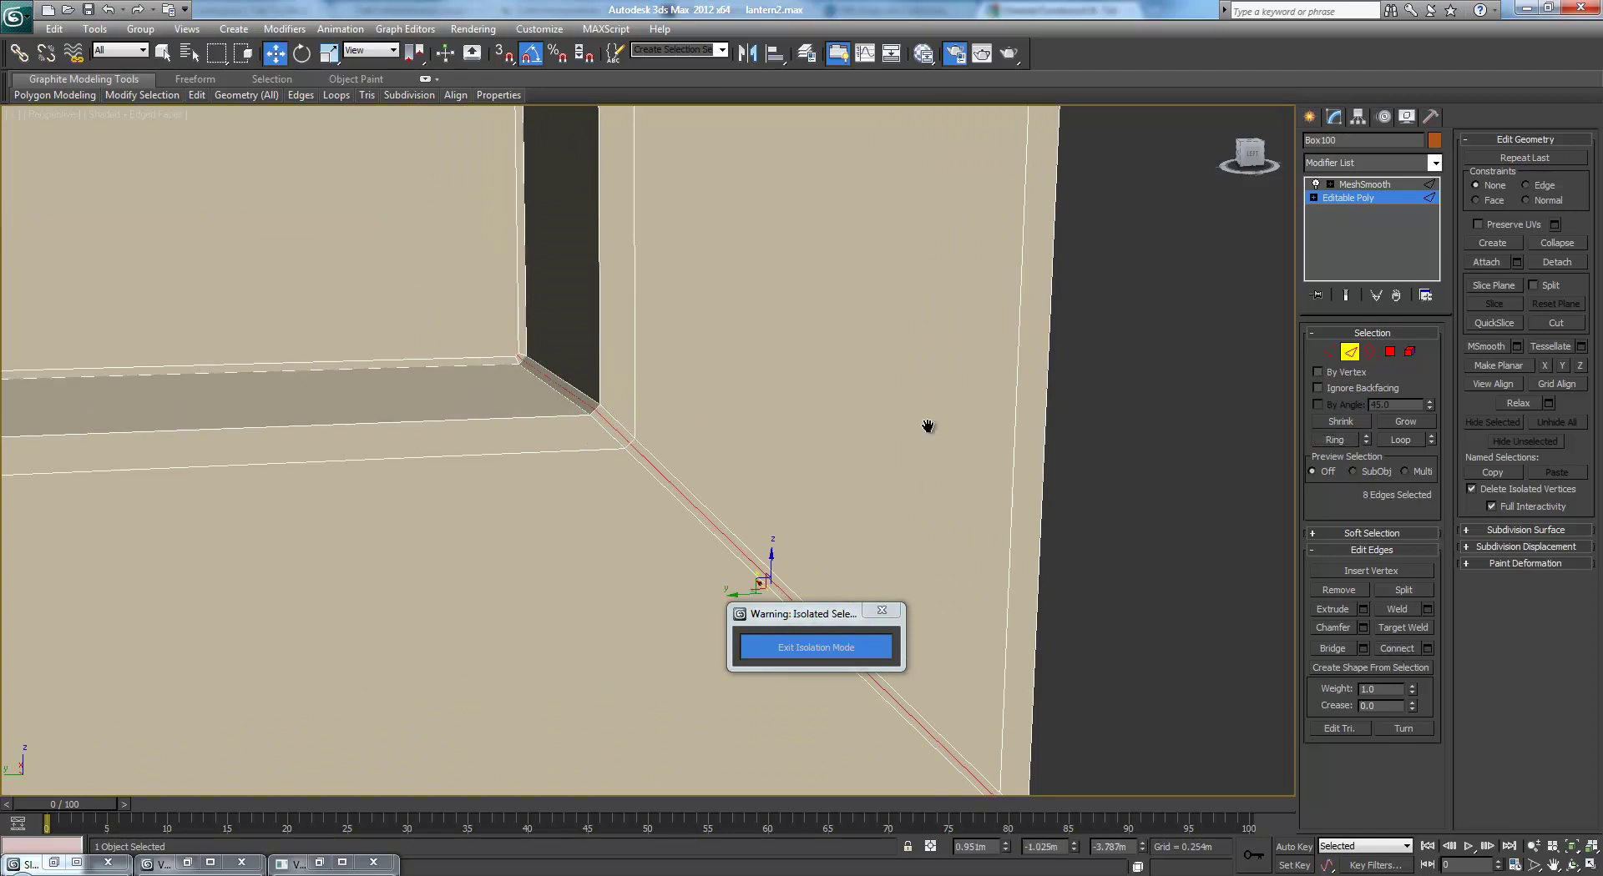
{"action": "left_click", "coordinate": [1399, 648]}
Show the frame at its MeshSmooth level without edged faces and exit isolation mode
{"action": "scroll", "coordinate": [943, 433], "scroll_direction": "down", "scroll_amount": 4}
{"action": "left_click", "coordinate": [1364, 183]}
{"action": "key", "text": "F3"}
{"action": "key", "text": "F3"}
{"action": "key", "text": "F4"}
{"action": "middle_click_drag", "start_coordinate": [1030, 359], "coordinate": [1040, 366]}
{"action": "scroll", "coordinate": [960, 354], "scroll_direction": "down", "scroll_amount": 7}
{"action": "scroll", "coordinate": [860, 346], "scroll_direction": "up", "scroll_amount": 5}
{"action": "middle_click_drag", "start_coordinate": [850, 348], "coordinate": [923, 434], "text": "alt"}
{"action": "left_click", "coordinate": [835, 646]}
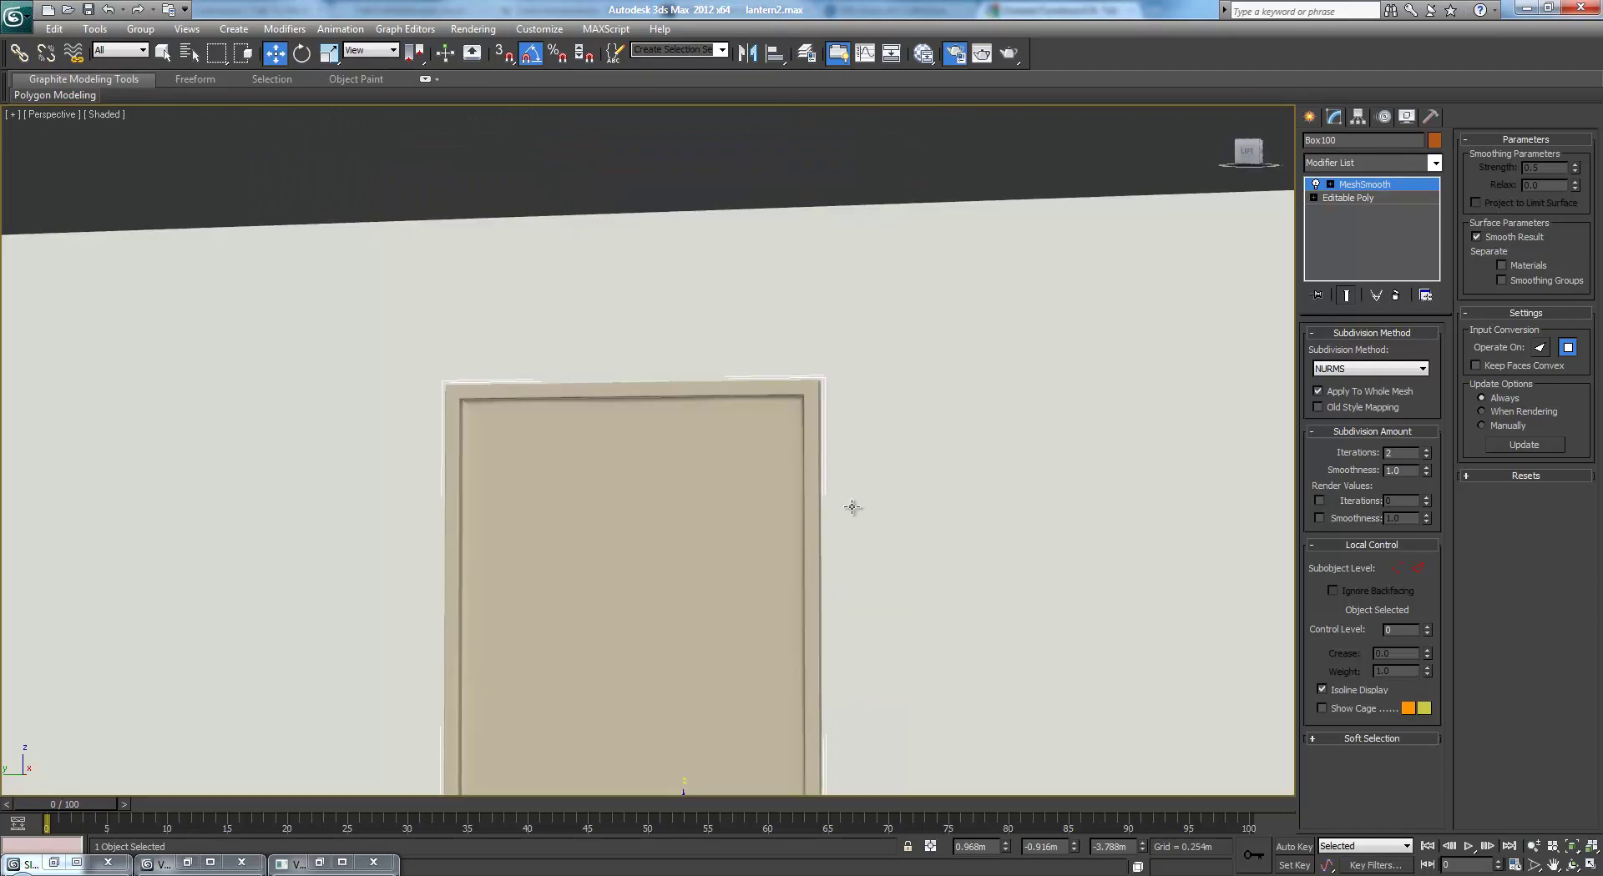
Inspect the smoothed frame's inner upper right corner against the wall and isolate the frame again
{"action": "scroll", "coordinate": [879, 354], "scroll_direction": "down", "scroll_amount": 3}
{"action": "middle_click_drag", "start_coordinate": [879, 354], "coordinate": [912, 340], "text": "alt"}
{"action": "scroll", "coordinate": [912, 340], "scroll_direction": "up", "scroll_amount": 5}
{"action": "middle_click_drag", "start_coordinate": [1095, 182], "coordinate": [614, 713]}
{"action": "scroll", "coordinate": [615, 713], "scroll_direction": "up", "scroll_amount": 2}
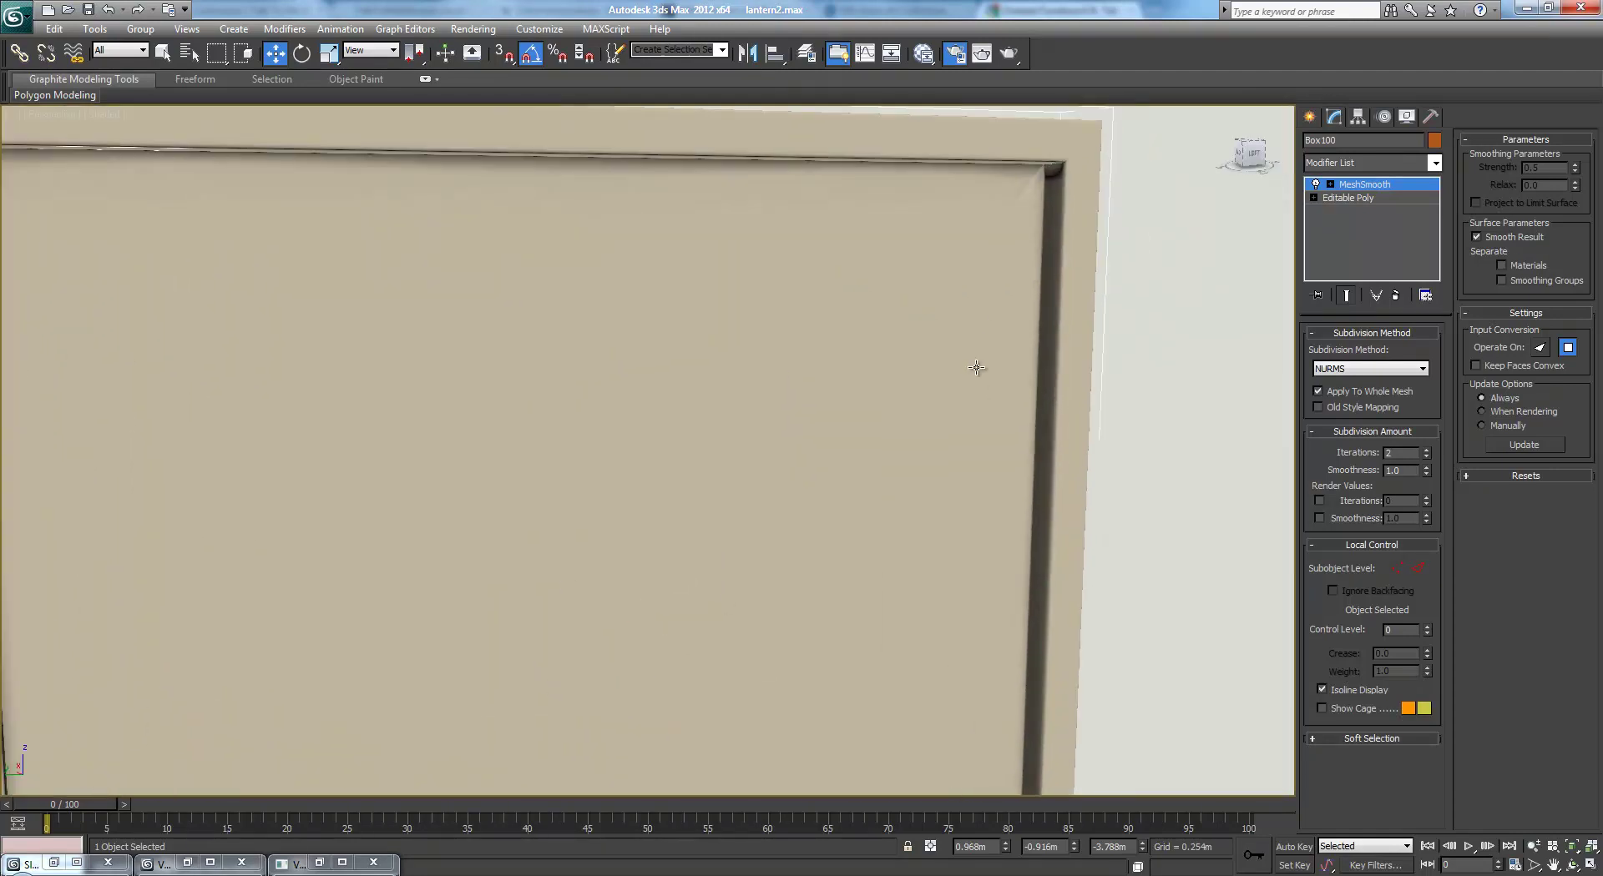
{"action": "right_click", "coordinate": [1019, 151]}
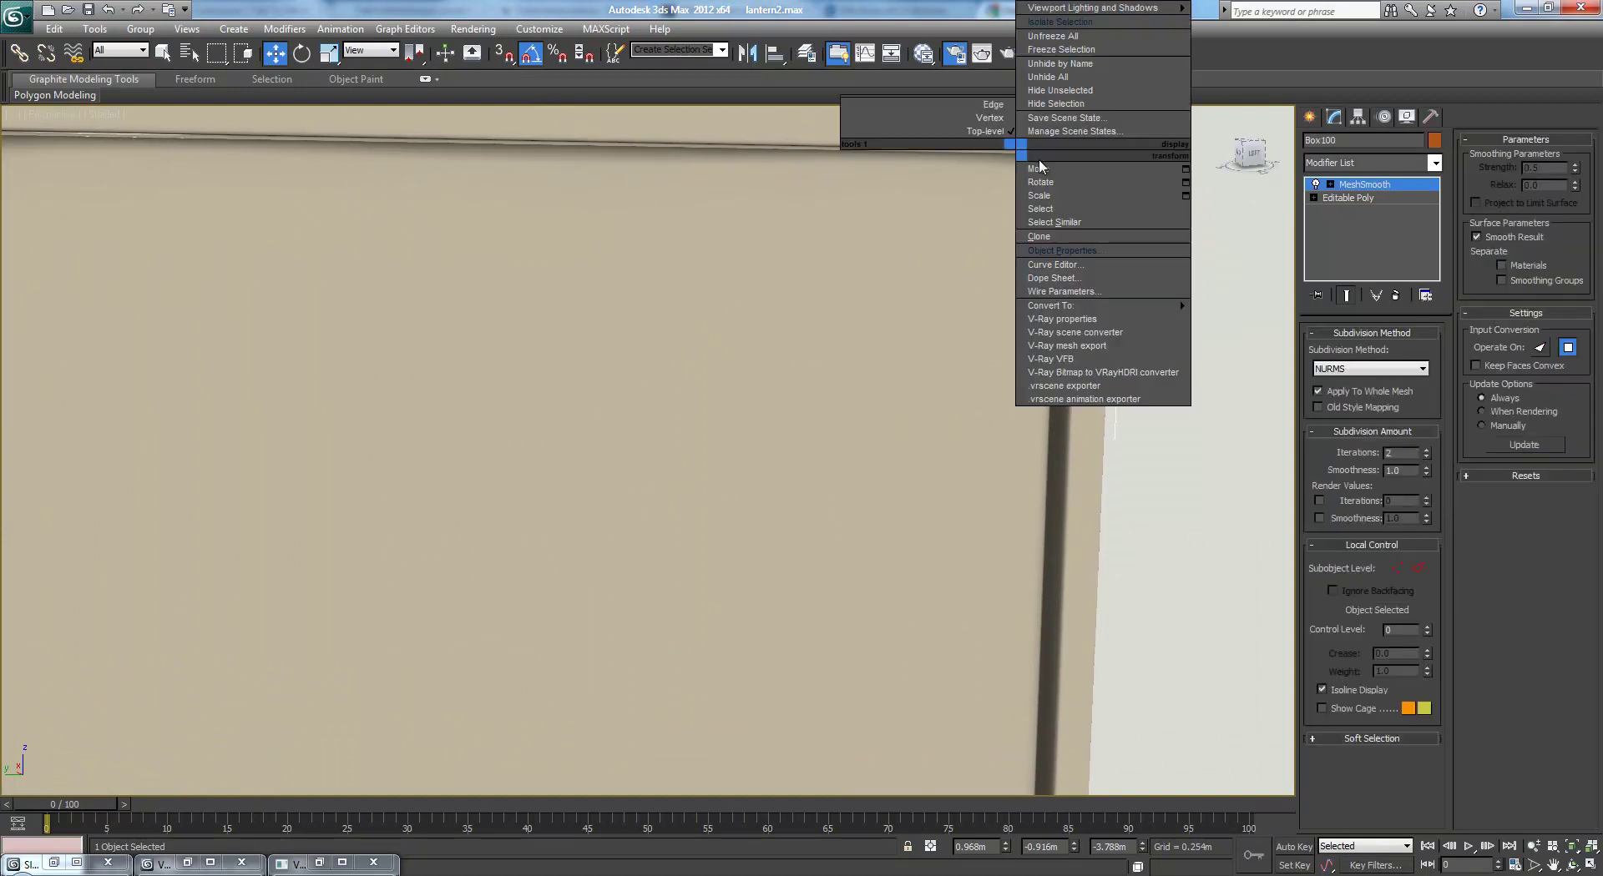
{"action": "left_click", "coordinate": [1058, 22]}
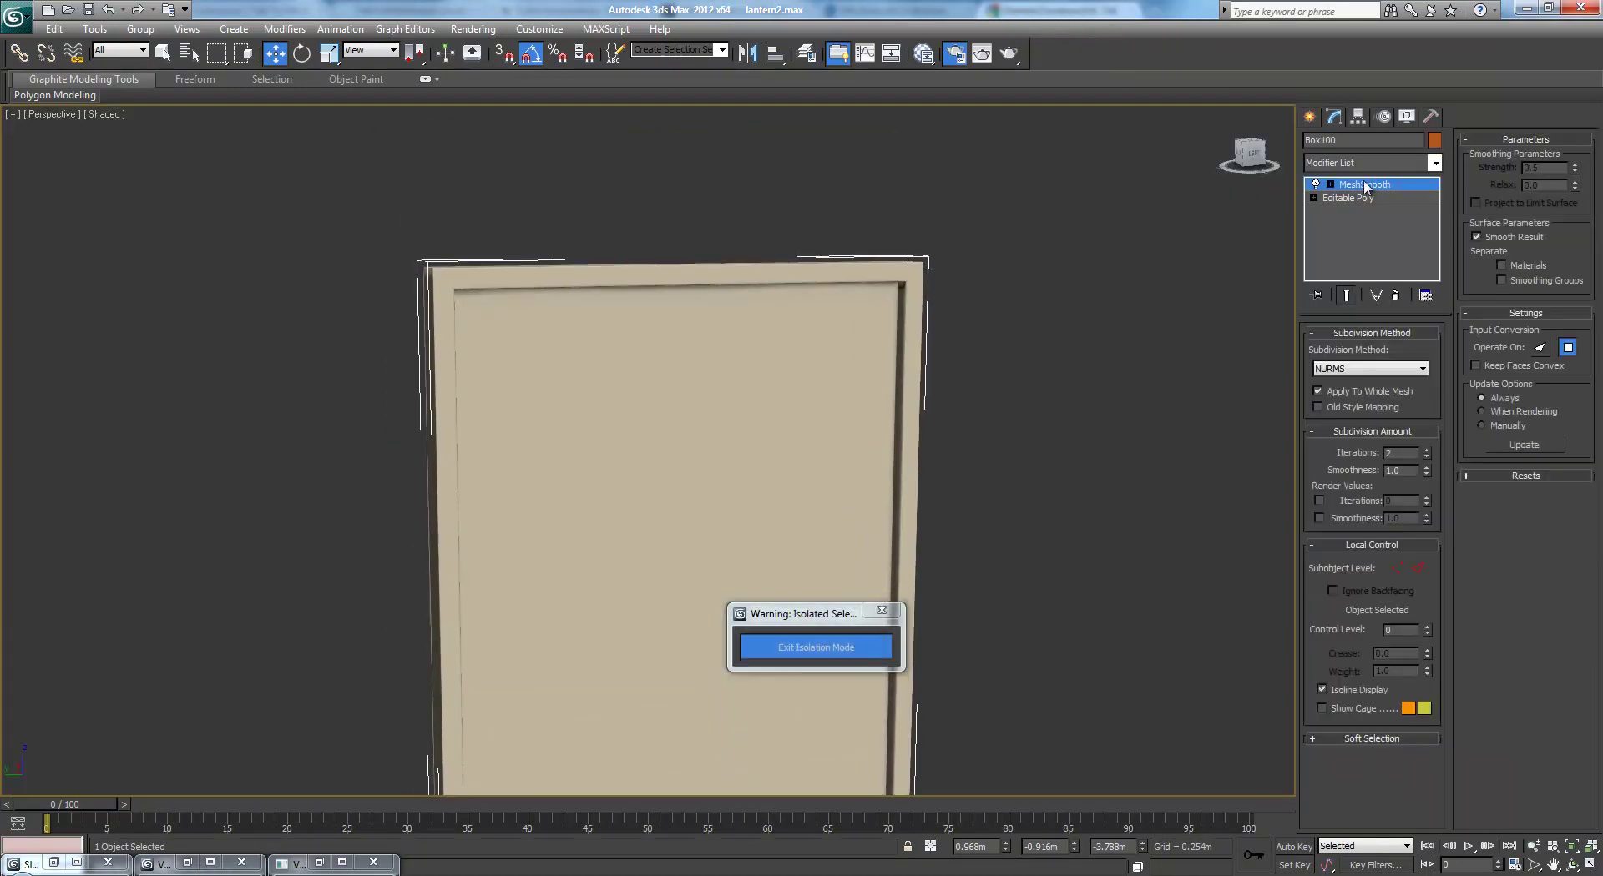
Return to the Editable Poly level and select the vertices at the frame's inner upper right corner
{"action": "left_click", "coordinate": [1352, 198]}
{"action": "middle_click_drag", "start_coordinate": [983, 287], "coordinate": [933, 316], "text": "alt"}
{"action": "key", "text": "1"}
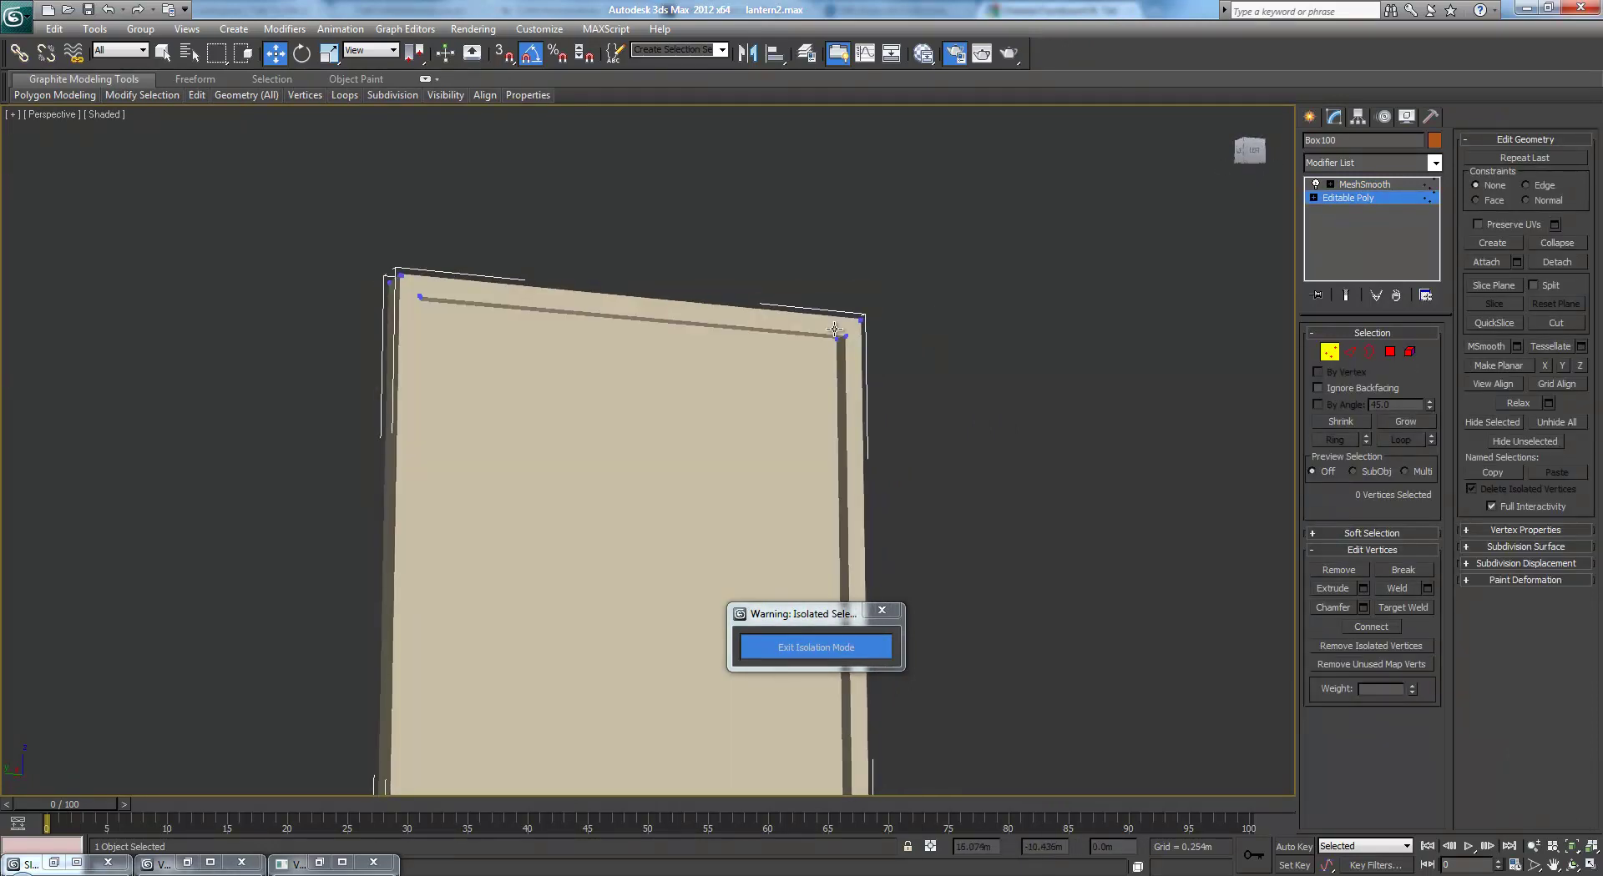
{"action": "left_click_drag", "start_coordinate": [848, 346], "coordinate": [847, 342]}
{"action": "scroll", "coordinate": [835, 350], "scroll_direction": "up", "scroll_amount": 6}
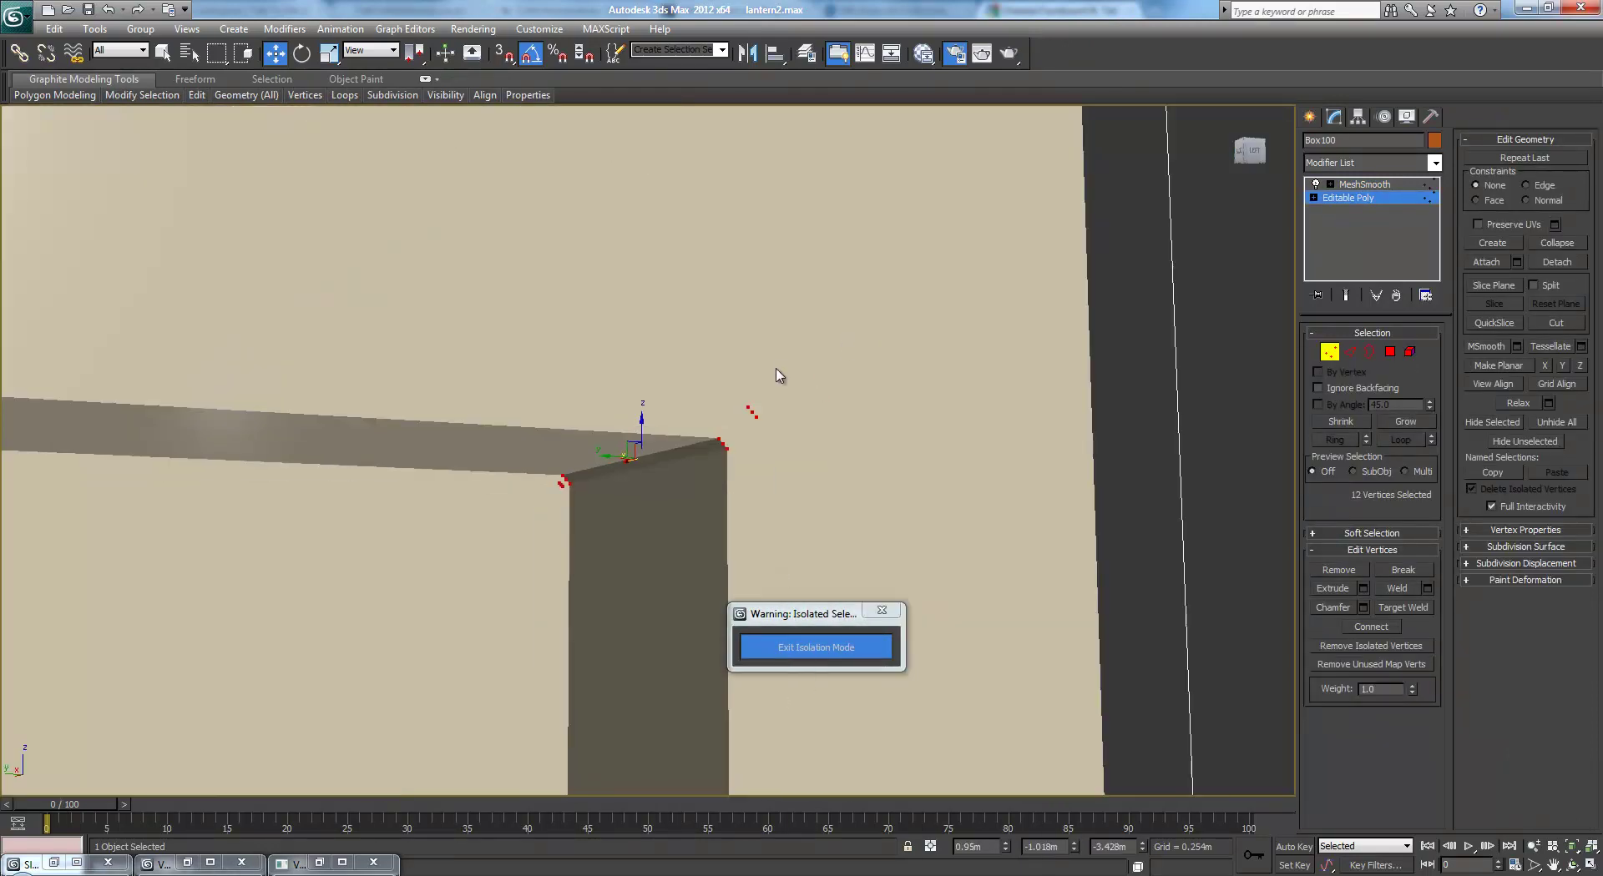
{"action": "scroll", "coordinate": [815, 347], "scroll_direction": "up", "scroll_amount": 6}
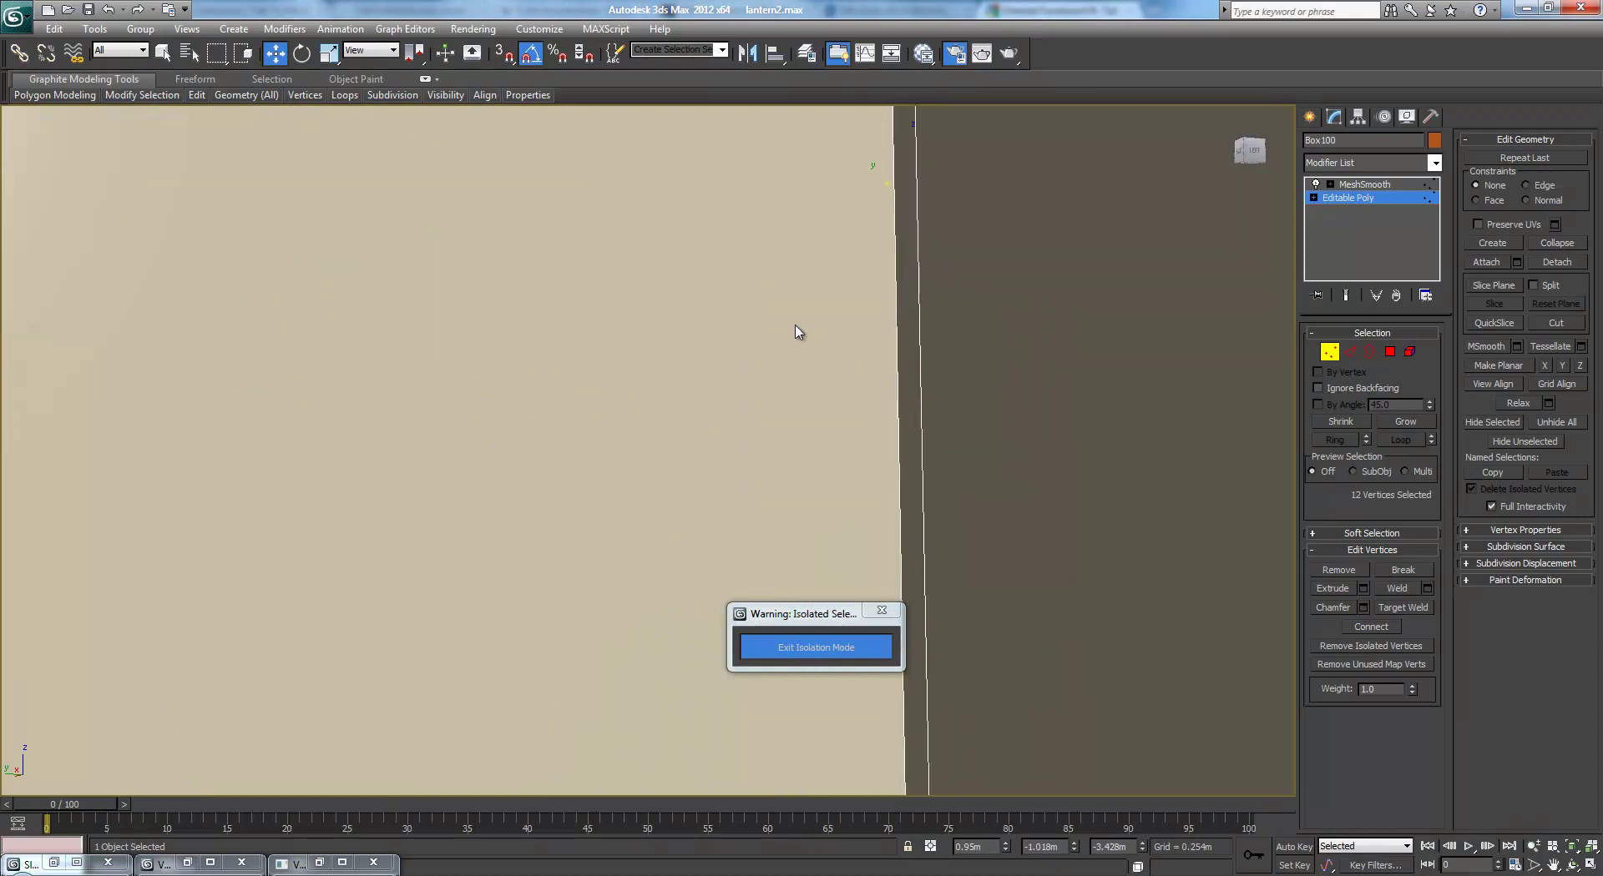
{"action": "middle_click_drag", "start_coordinate": [809, 304], "coordinate": [832, 472]}
{"action": "scroll", "coordinate": [818, 359], "scroll_direction": "down", "scroll_amount": 8}
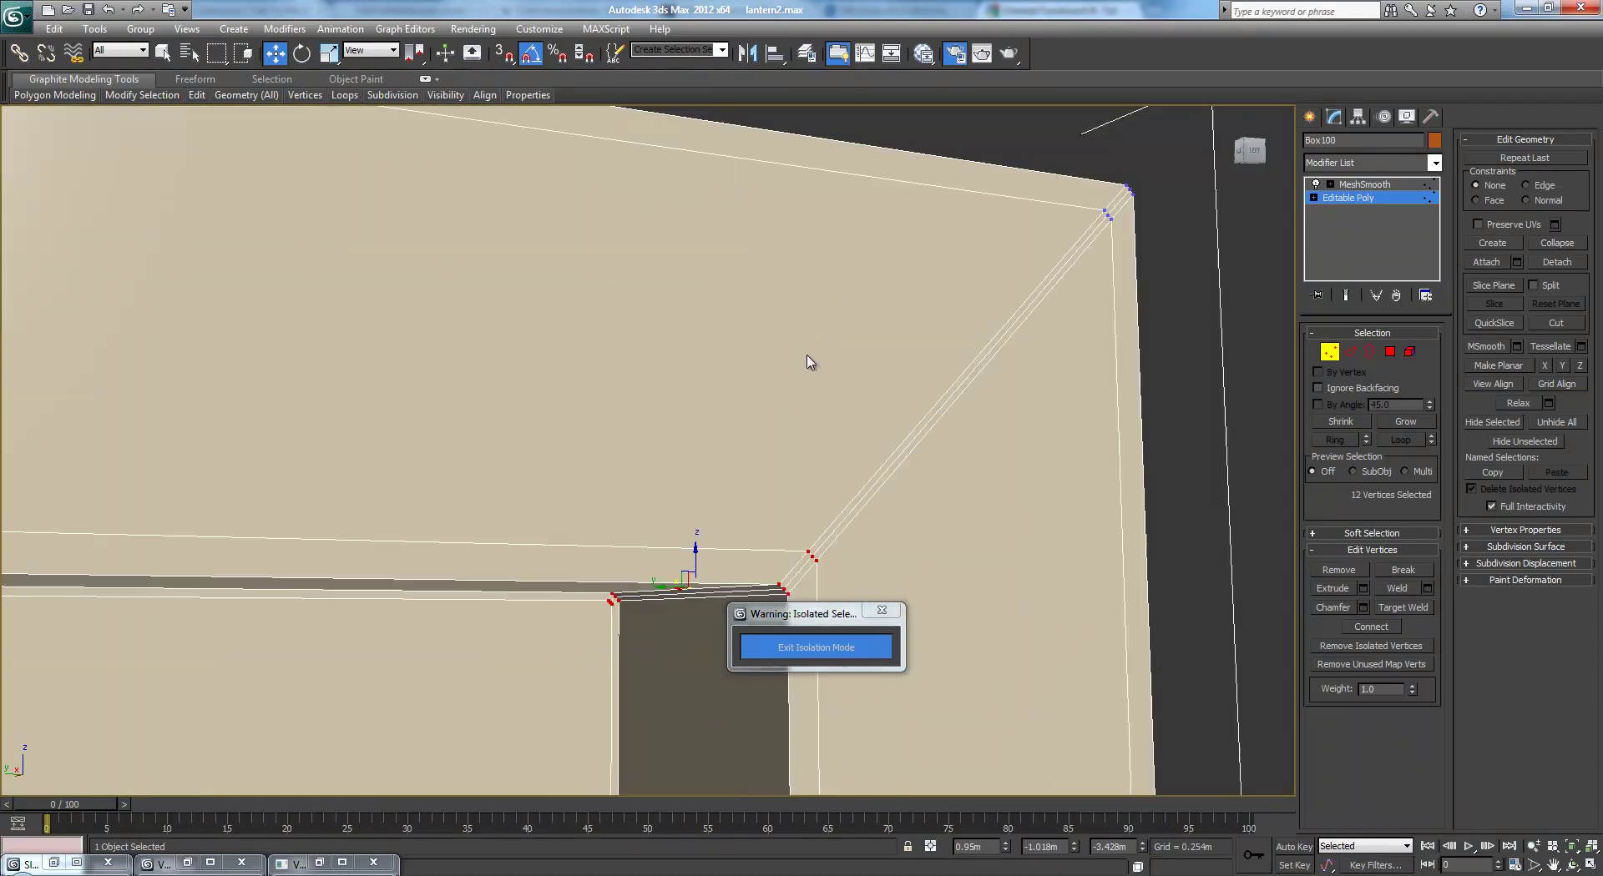
{"action": "middle_click_drag", "start_coordinate": [814, 350], "coordinate": [883, 103]}
{"action": "scroll", "coordinate": [780, 243], "scroll_direction": "up", "scroll_amount": 5}
{"action": "scroll", "coordinate": [784, 242], "scroll_direction": "down", "scroll_amount": 2}
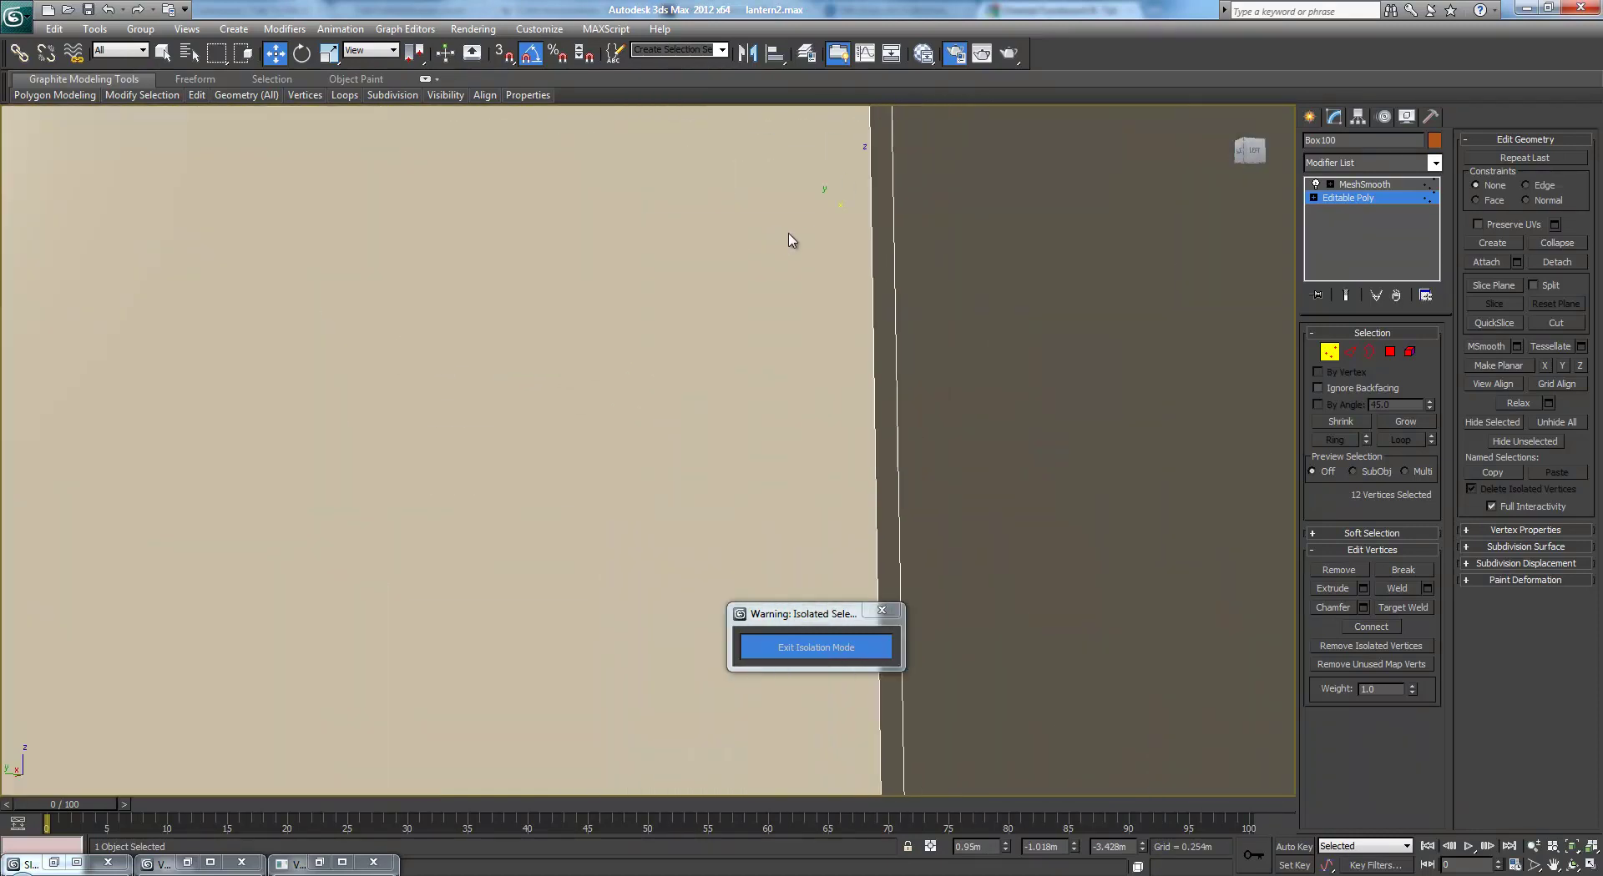
{"action": "middle_click_drag", "start_coordinate": [790, 239], "coordinate": [784, 711]}
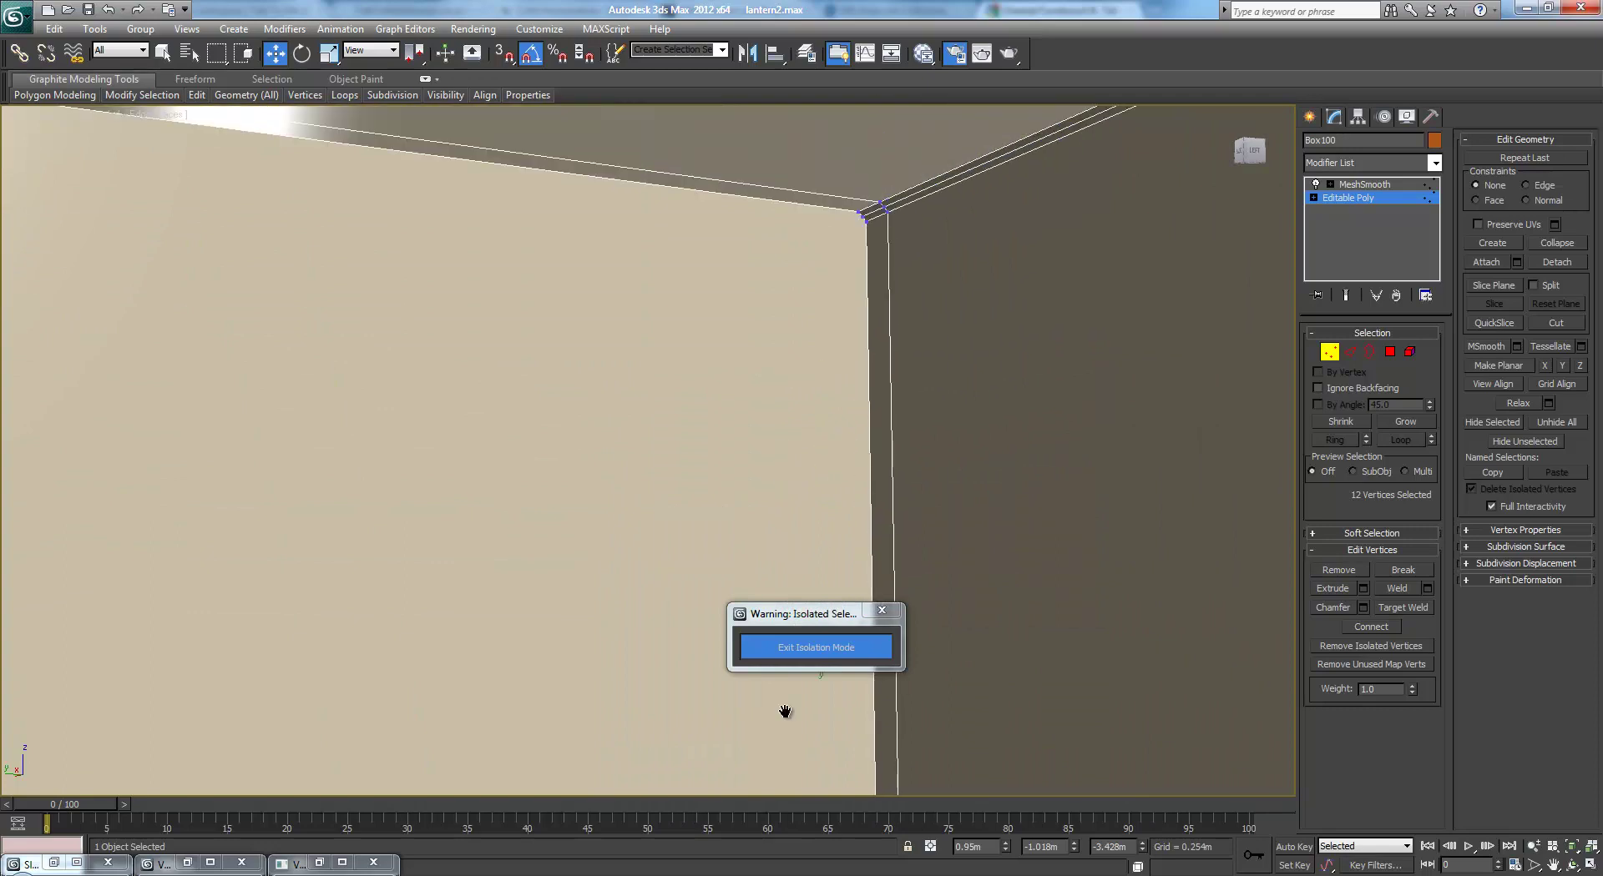
{"action": "left_click", "coordinate": [855, 210]}
{"action": "left_click_drag", "start_coordinate": [825, 207], "coordinate": [866, 188]}
{"action": "left_click", "coordinate": [866, 220]}
Examine the smoothed inner upper right corner at the MeshSmooth level with edged faces hidden
{"action": "left_click", "coordinate": [1364, 184]}
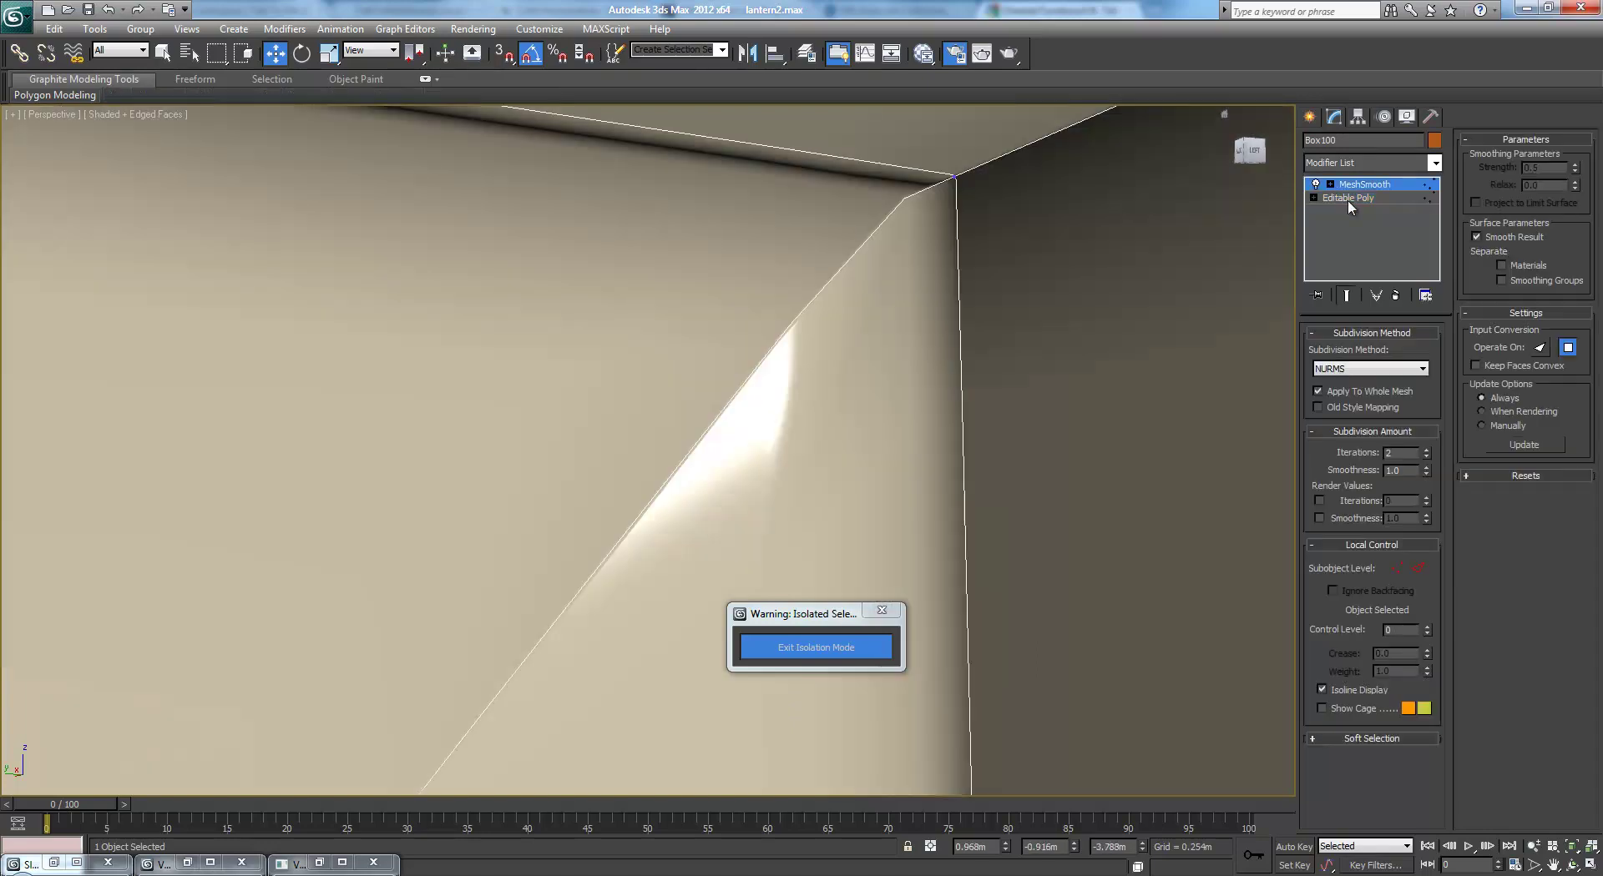
{"action": "left_click", "coordinate": [1347, 199]}
{"action": "left_click", "coordinate": [1364, 185]}
{"action": "scroll", "coordinate": [1094, 281], "scroll_direction": "down", "scroll_amount": 5}
{"action": "scroll", "coordinate": [890, 244], "scroll_direction": "up", "scroll_amount": 5}
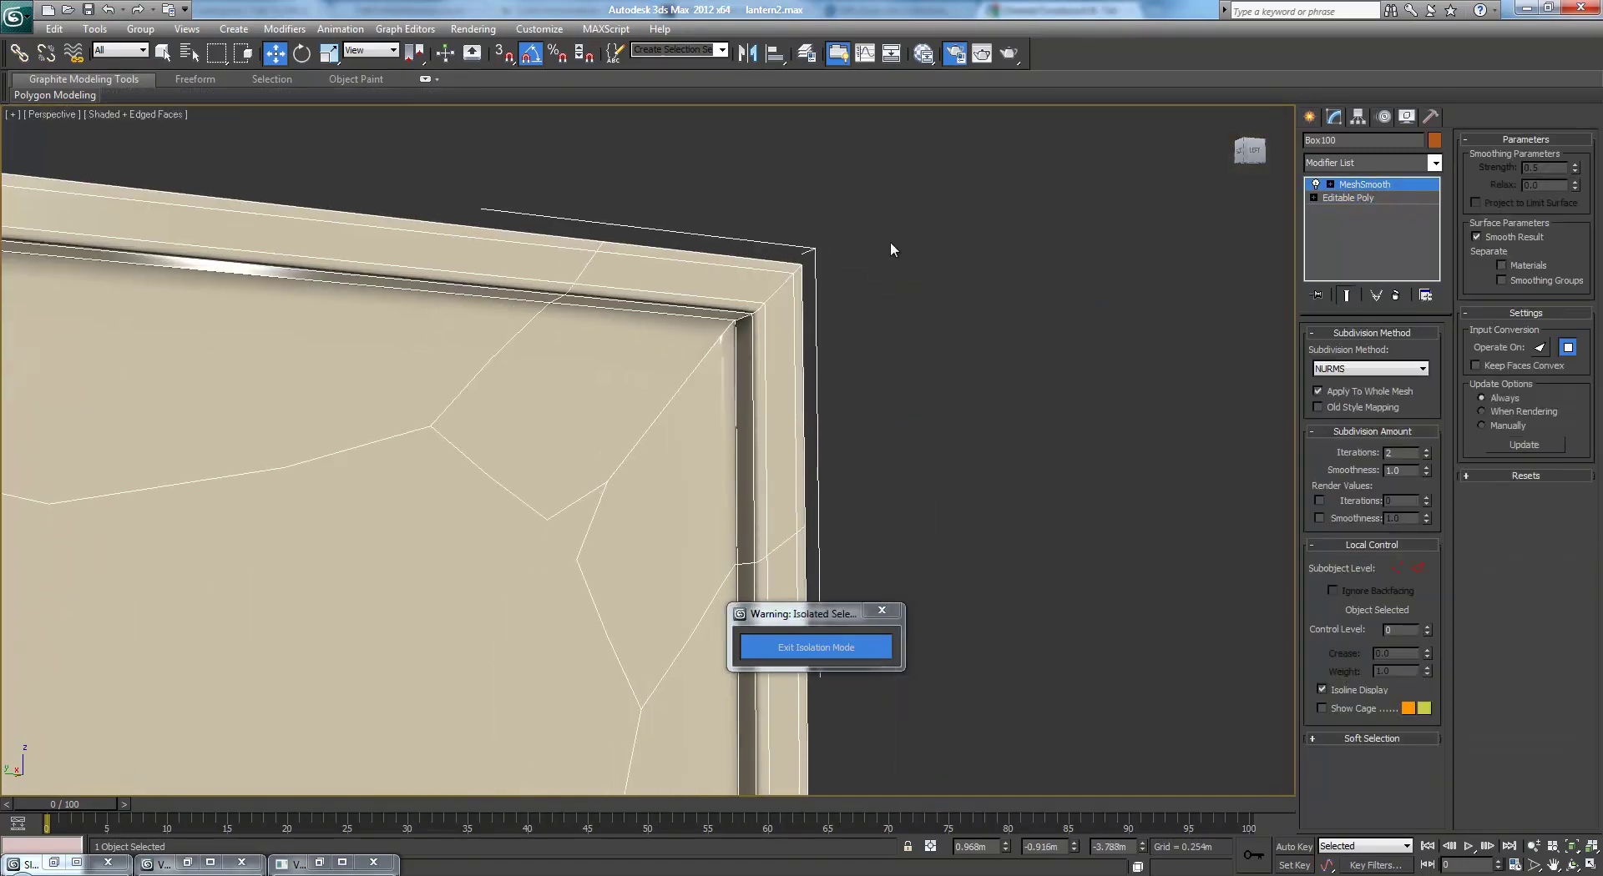
{"action": "middle_click_drag", "start_coordinate": [898, 239], "coordinate": [899, 328]}
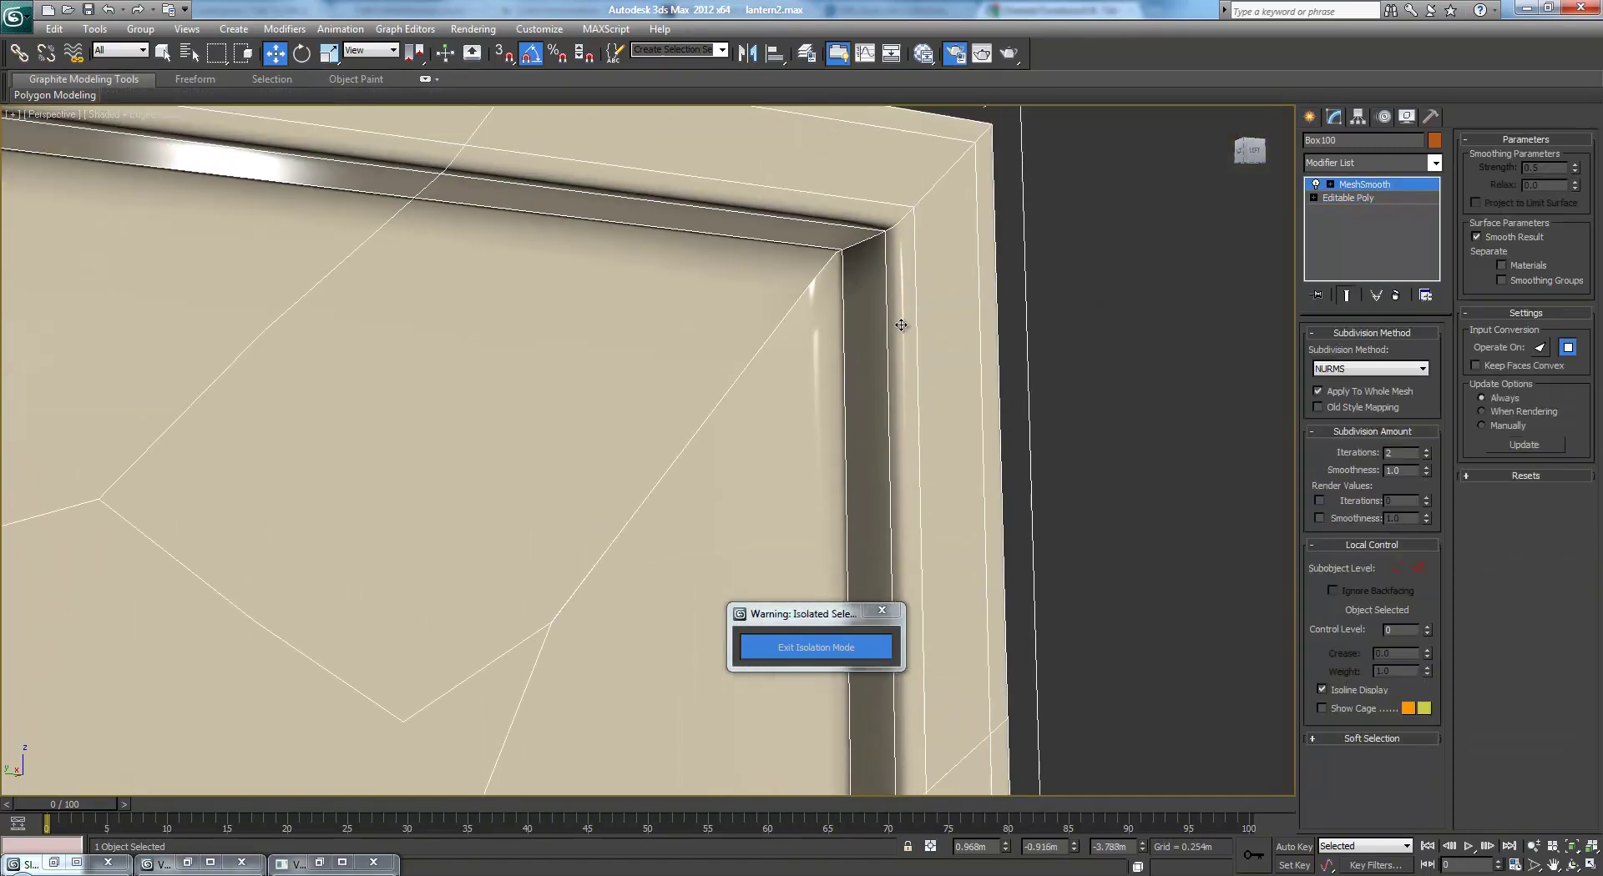
{"action": "key", "text": "F4"}
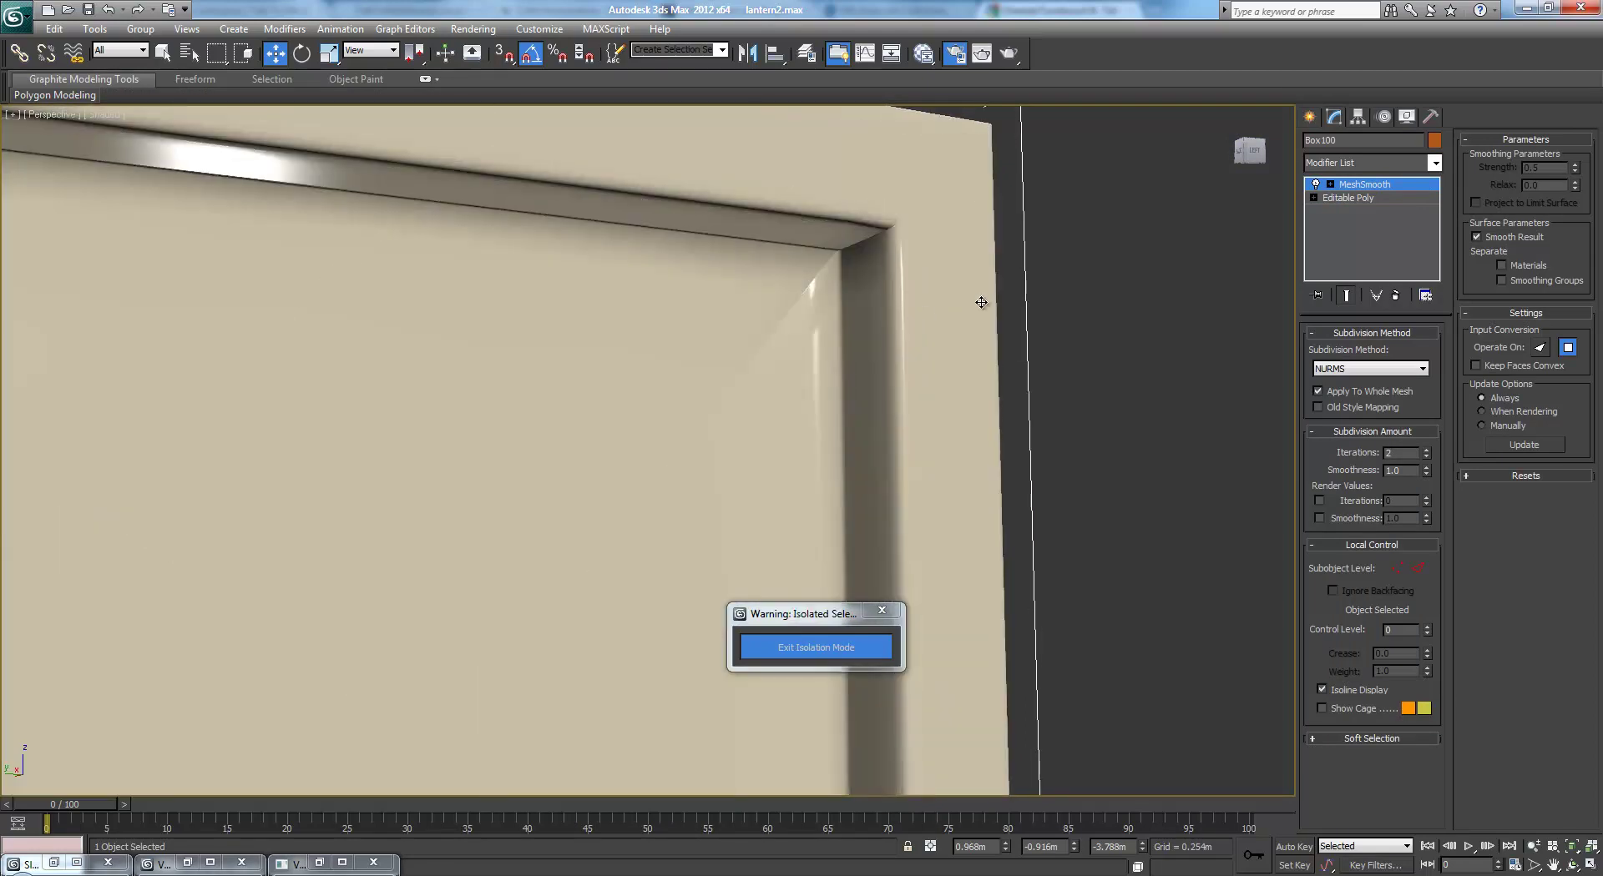
Set the frame's MeshSmooth iterations to 1
{"action": "left_click", "coordinate": [1427, 456]}
{"action": "scroll", "coordinate": [804, 352], "scroll_direction": "down", "scroll_amount": 5}
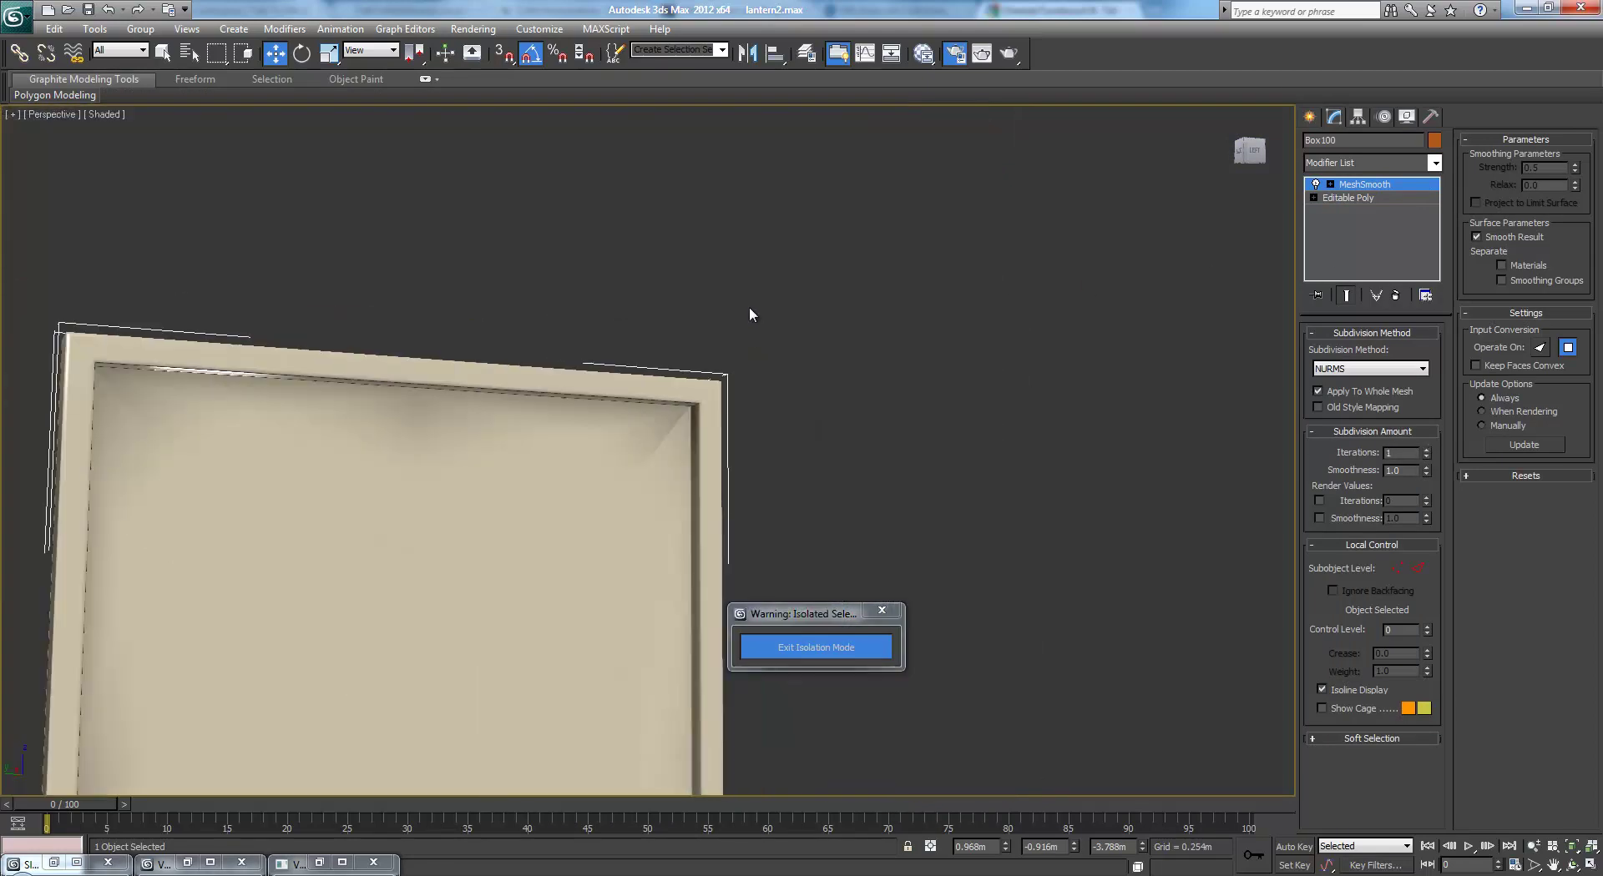
{"action": "middle_click_drag", "start_coordinate": [684, 337], "coordinate": [772, 133]}
Examine the edge loops at the frame's inner upper right corner at the Editable Poly level with edged faces shown
{"action": "left_click", "coordinate": [1339, 199]}
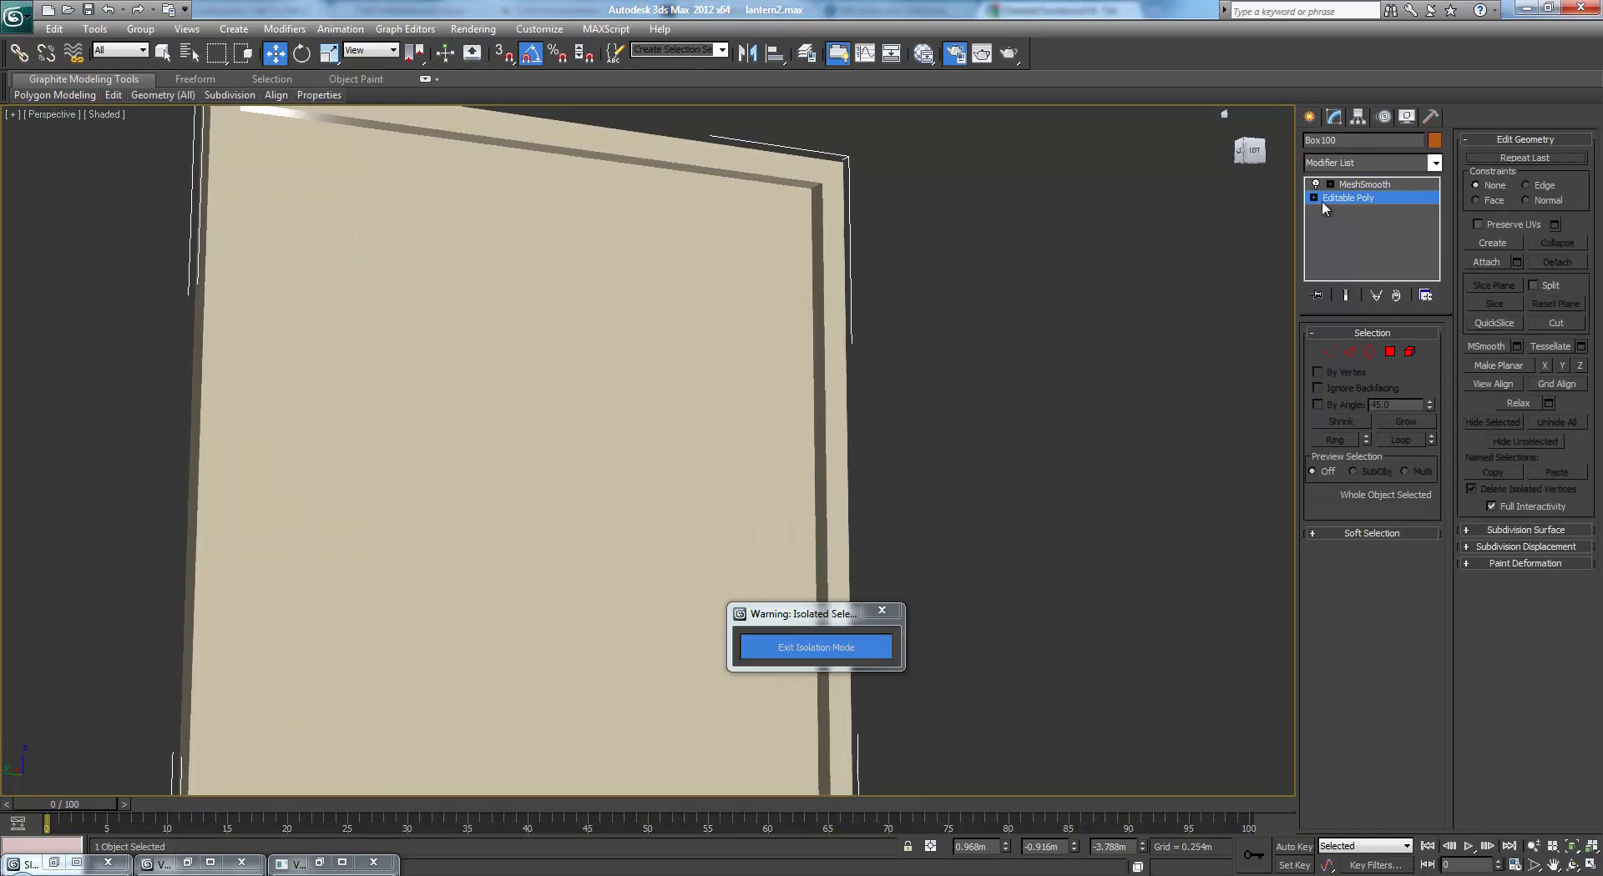
{"action": "key", "text": "F4"}
{"action": "scroll", "coordinate": [923, 382], "scroll_direction": "up", "scroll_amount": 5}
{"action": "scroll", "coordinate": [916, 396], "scroll_direction": "up", "scroll_amount": 5}
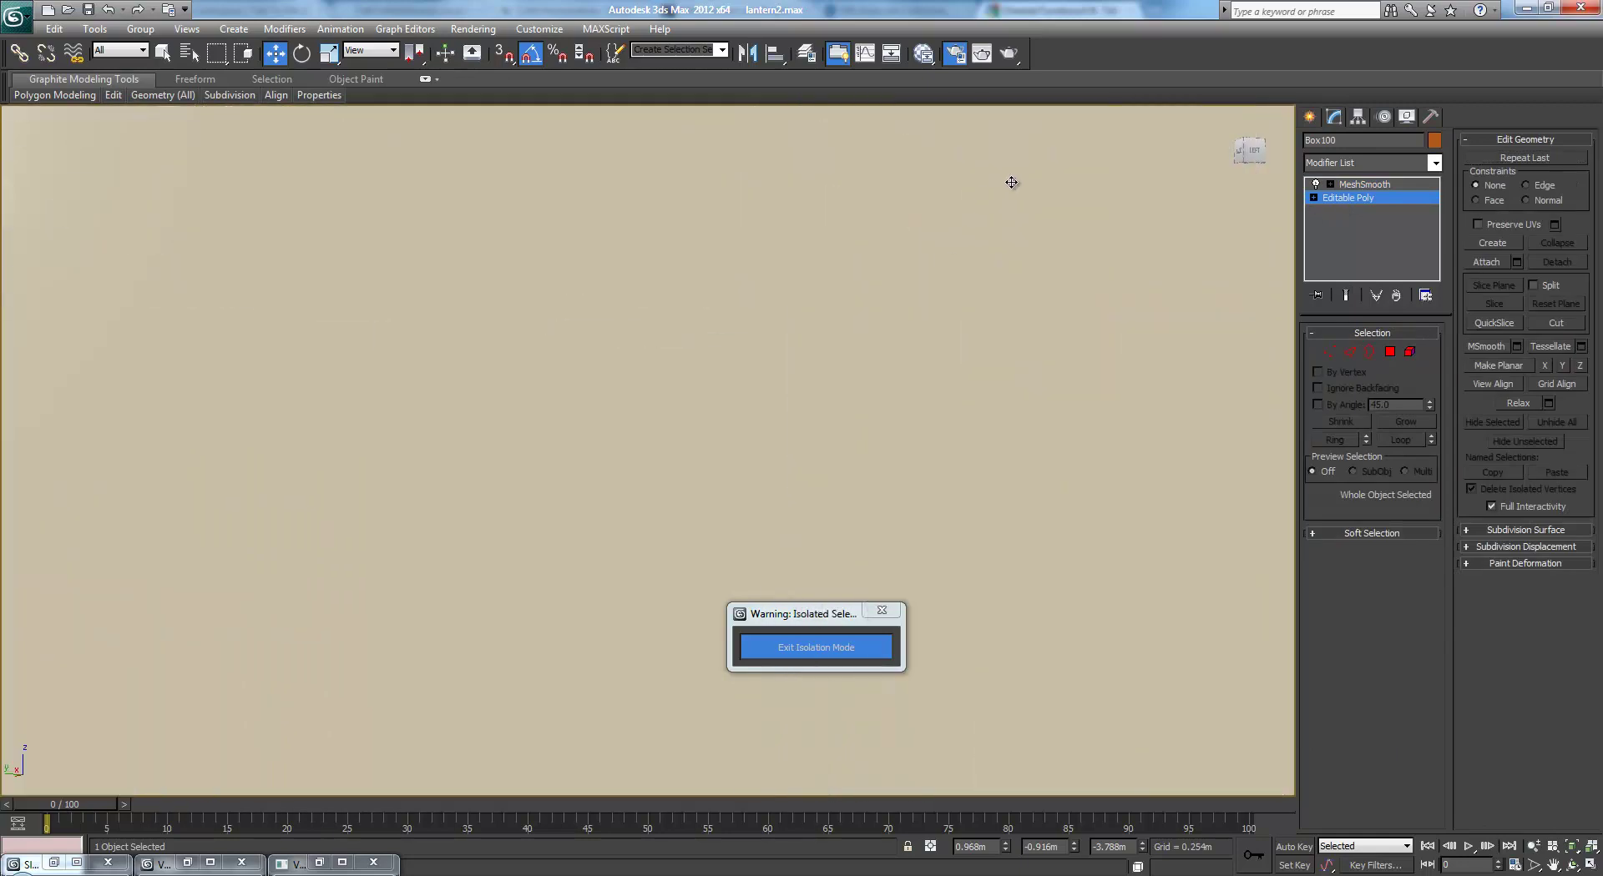
{"action": "middle_click_drag", "start_coordinate": [1048, 164], "coordinate": [629, 551]}
{"action": "scroll", "coordinate": [629, 550], "scroll_direction": "down", "scroll_amount": 3}
{"action": "scroll", "coordinate": [861, 297], "scroll_direction": "up", "scroll_amount": 3}
{"action": "middle_click_drag", "start_coordinate": [861, 298], "coordinate": [746, 516]}
{"action": "scroll", "coordinate": [851, 440], "scroll_direction": "up", "scroll_amount": 3}
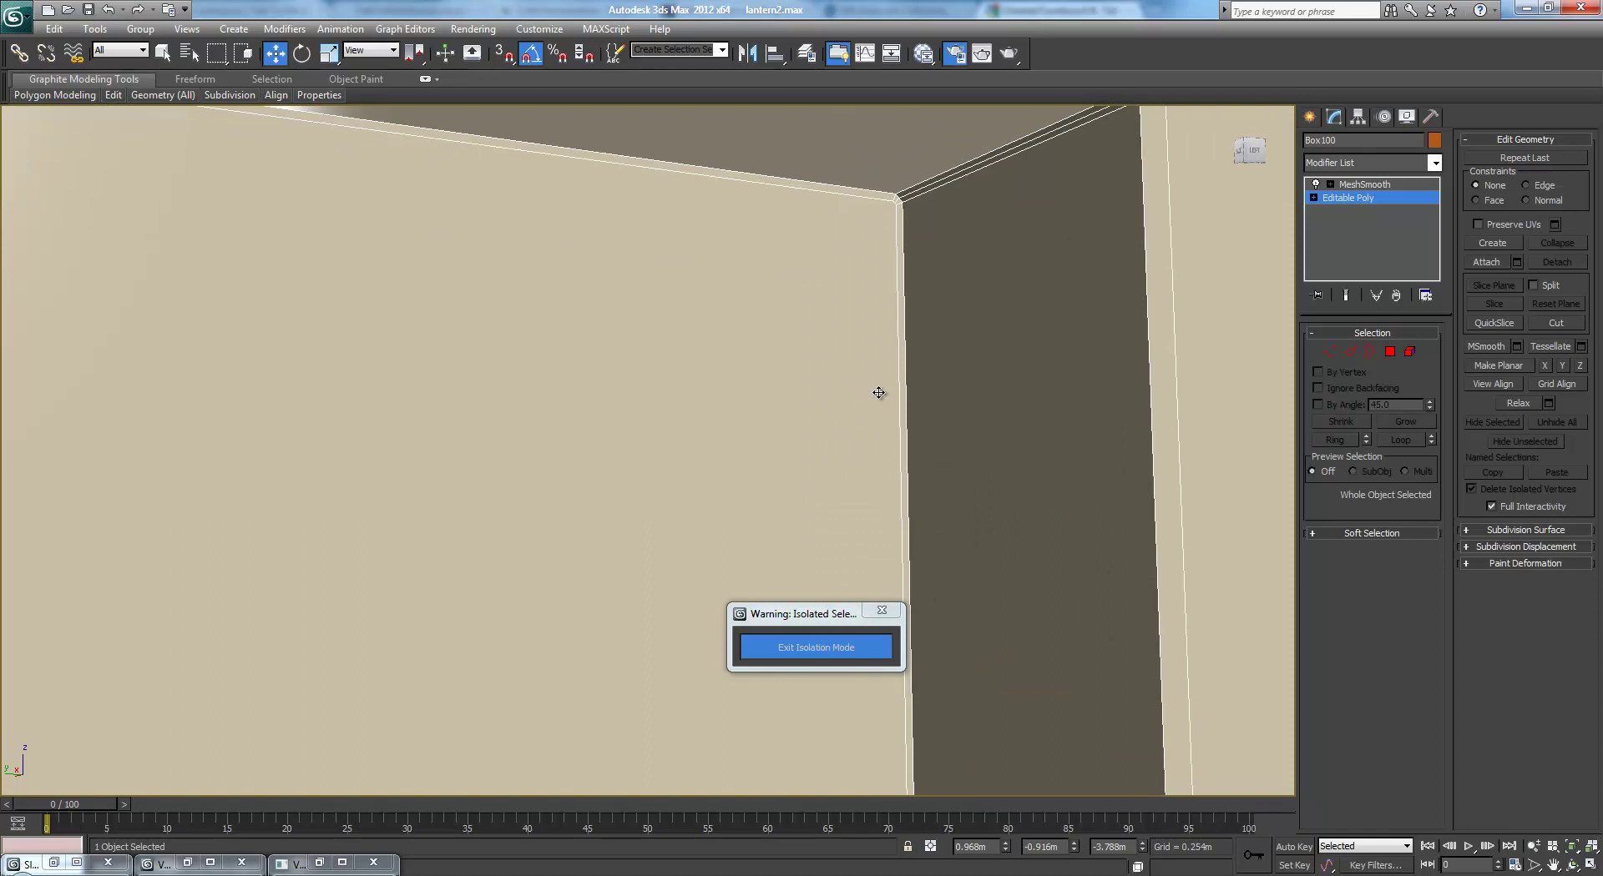
{"action": "scroll", "coordinate": [887, 392], "scroll_direction": "down", "scroll_amount": 3}
{"action": "middle_click_drag", "start_coordinate": [767, 410], "coordinate": [1166, 258]}
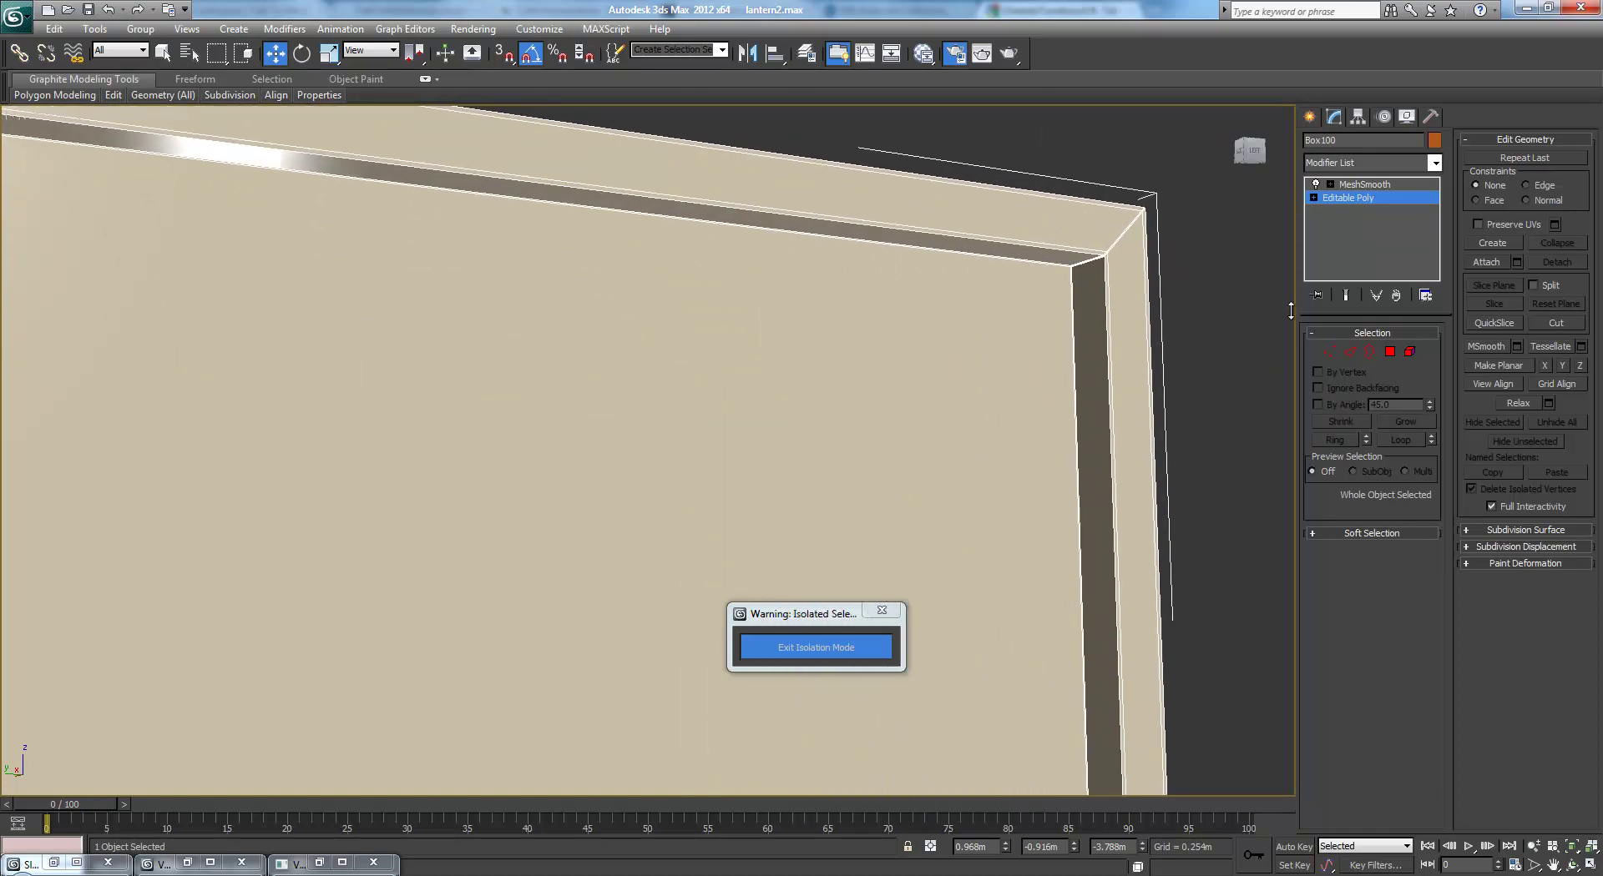
Try to inset the frame's inner panel polygon, and undo the inset
{"action": "left_click", "coordinate": [1389, 352]}
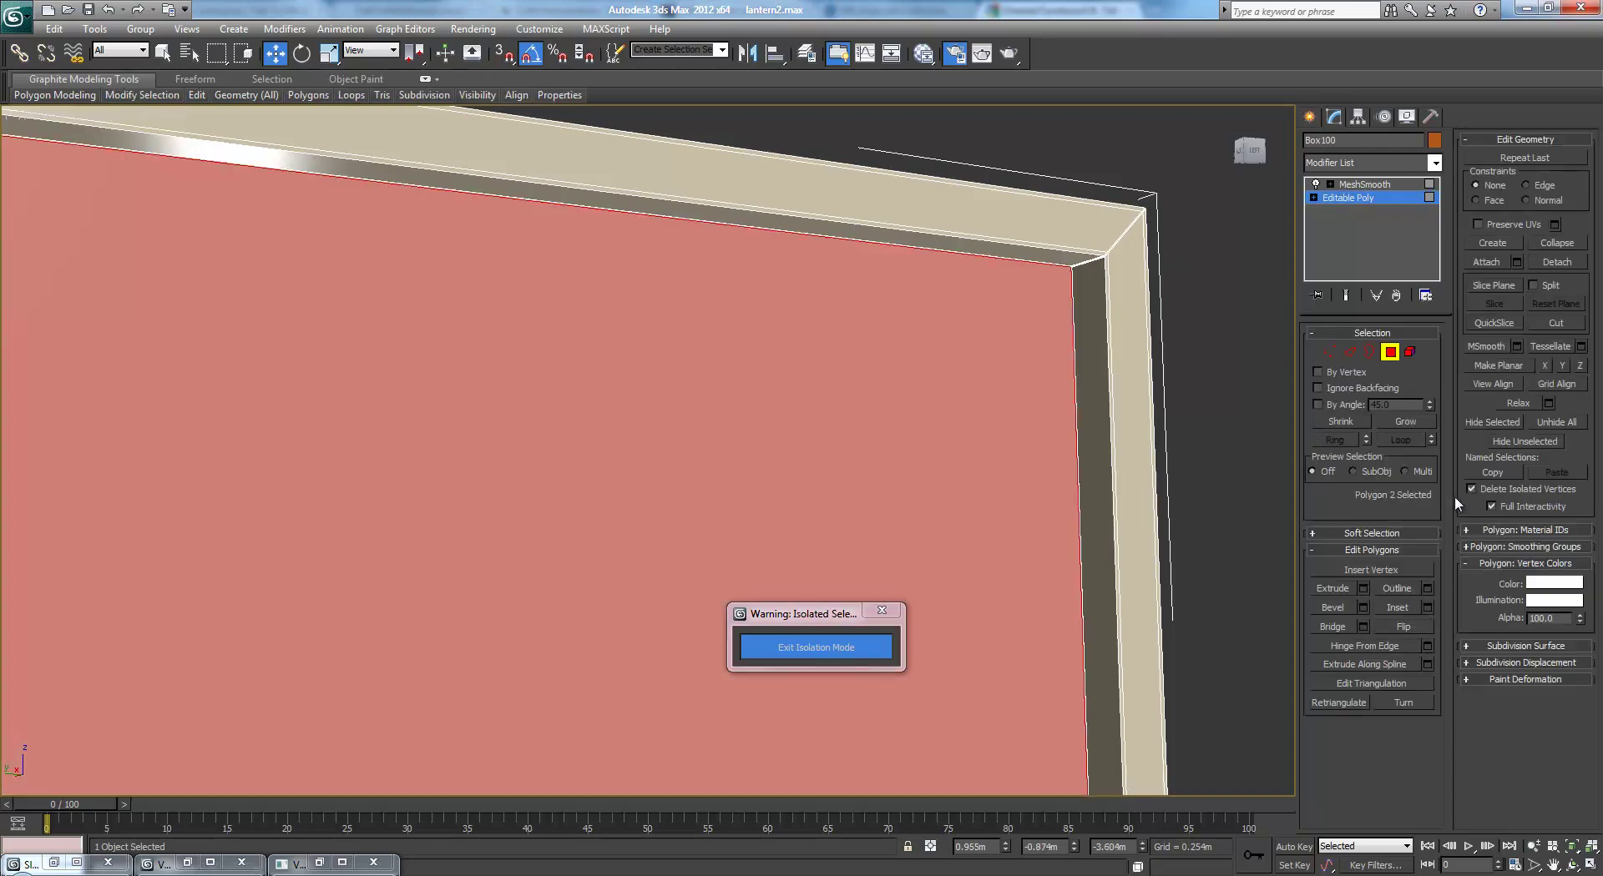
{"action": "left_click", "coordinate": [1406, 607]}
{"action": "mouse_move", "coordinate": [841, 454]}
{"action": "left_mouse_down"}
{"action": "mouse_move", "coordinate": [869, 437]}
{"action": "mouse_move", "coordinate": [826, 470]}
{"action": "mouse_move", "coordinate": [857, 447]}
{"action": "left_mouse_up"}
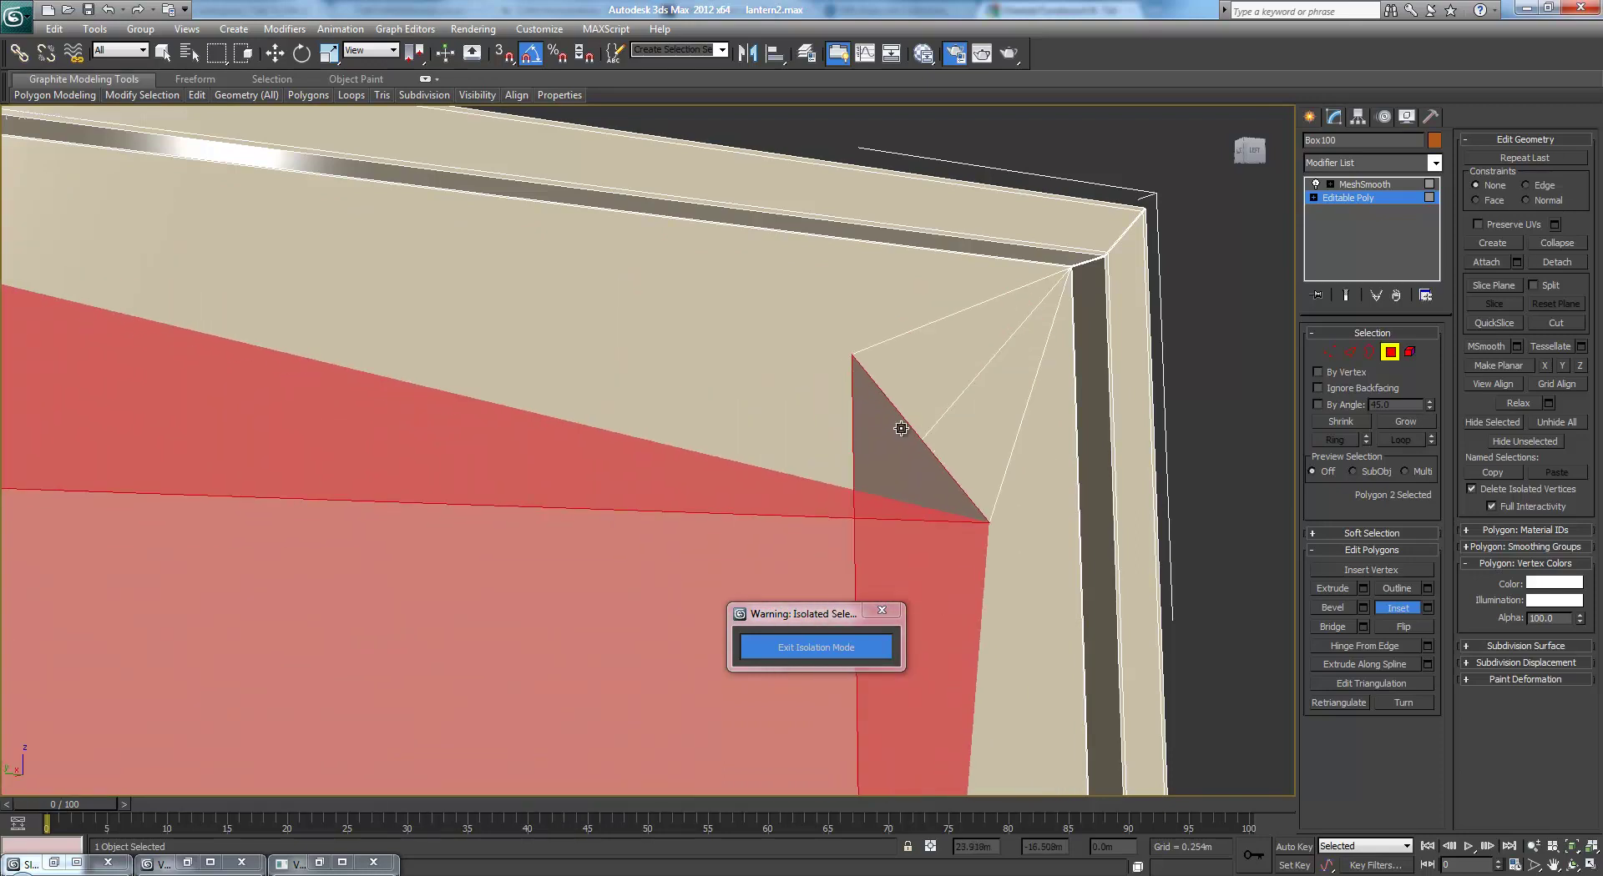
{"action": "key", "text": "w"}
{"action": "middle_click_drag", "start_coordinate": [1019, 366], "coordinate": [891, 487]}
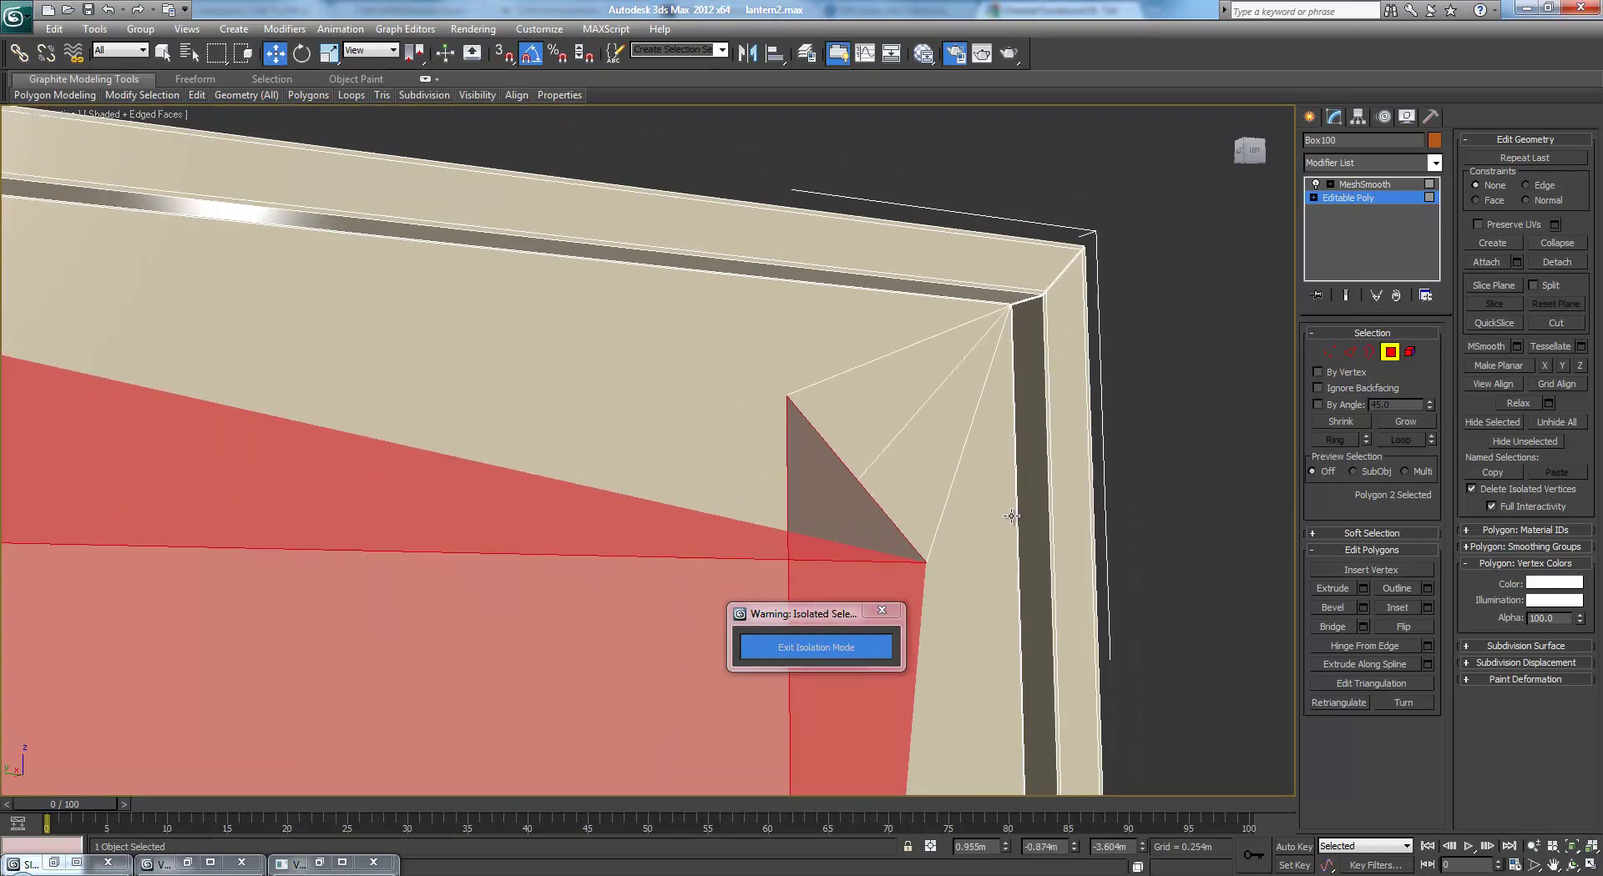
{"action": "key", "text": "ctrl+z"}
Target Weld the closely spaced vertices at the inner panel's upper right corner
{"action": "middle_click_drag", "start_coordinate": [1035, 360], "coordinate": [843, 486]}
{"action": "scroll", "coordinate": [845, 485], "scroll_direction": "up", "scroll_amount": 5}
{"action": "middle_click_drag", "start_coordinate": [1044, 376], "coordinate": [224, 476]}
{"action": "middle_click_drag", "start_coordinate": [1069, 375], "coordinate": [798, 401]}
{"action": "scroll", "coordinate": [794, 401], "scroll_direction": "up", "scroll_amount": 1}
{"action": "scroll", "coordinate": [1022, 390], "scroll_direction": "down", "scroll_amount": 1}
{"action": "middle_click_drag", "start_coordinate": [1027, 389], "coordinate": [1266, 380]}
{"action": "left_click", "coordinate": [1329, 354]}
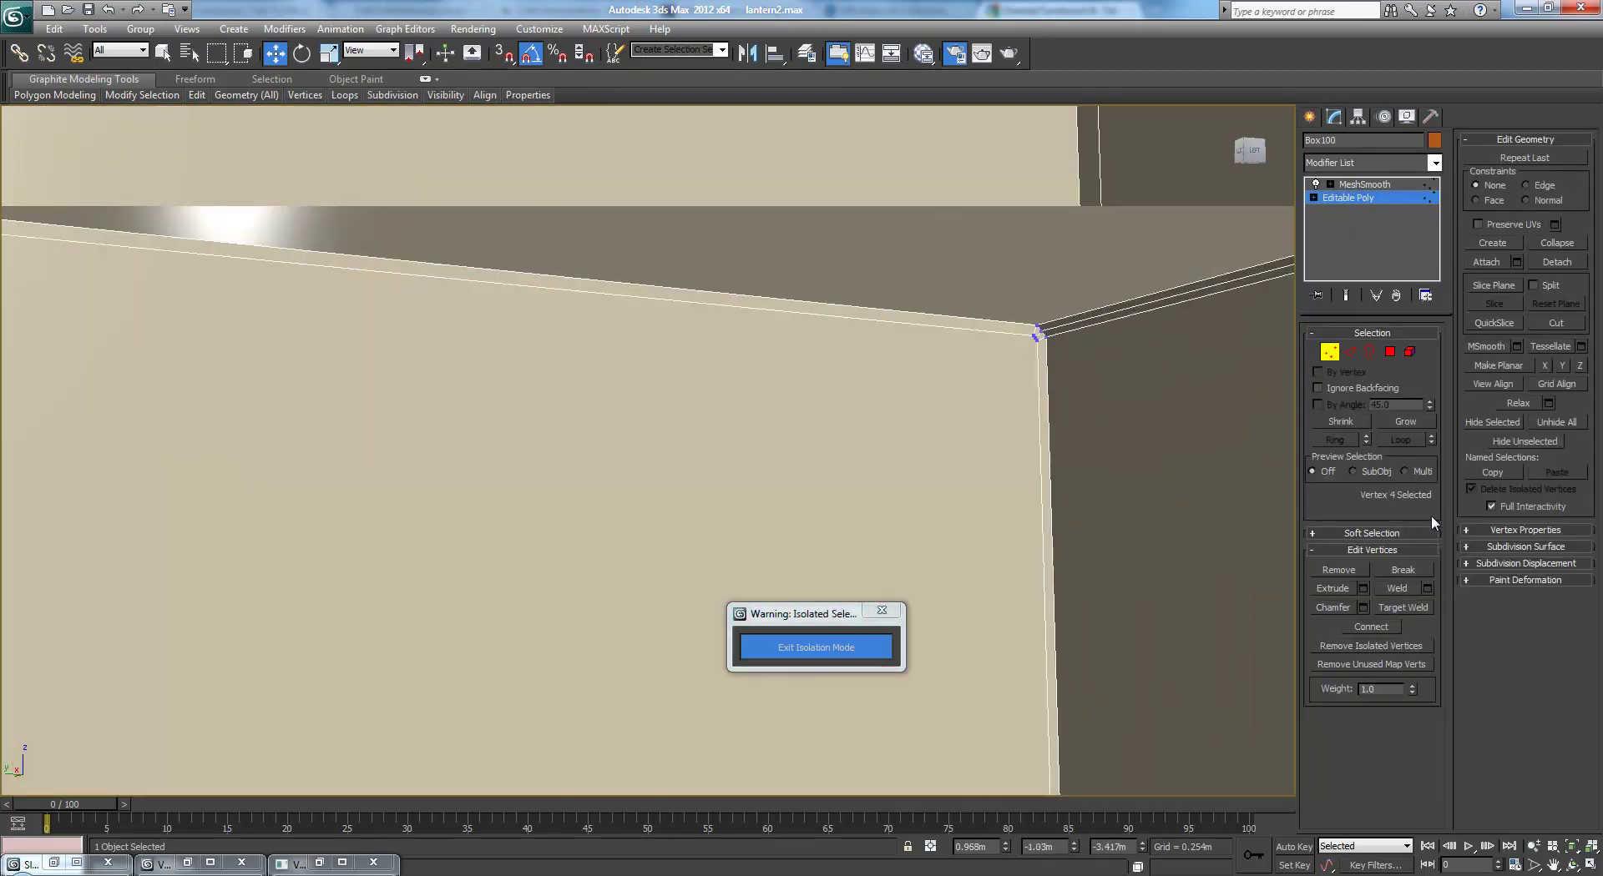
{"action": "left_click", "coordinate": [1404, 608]}
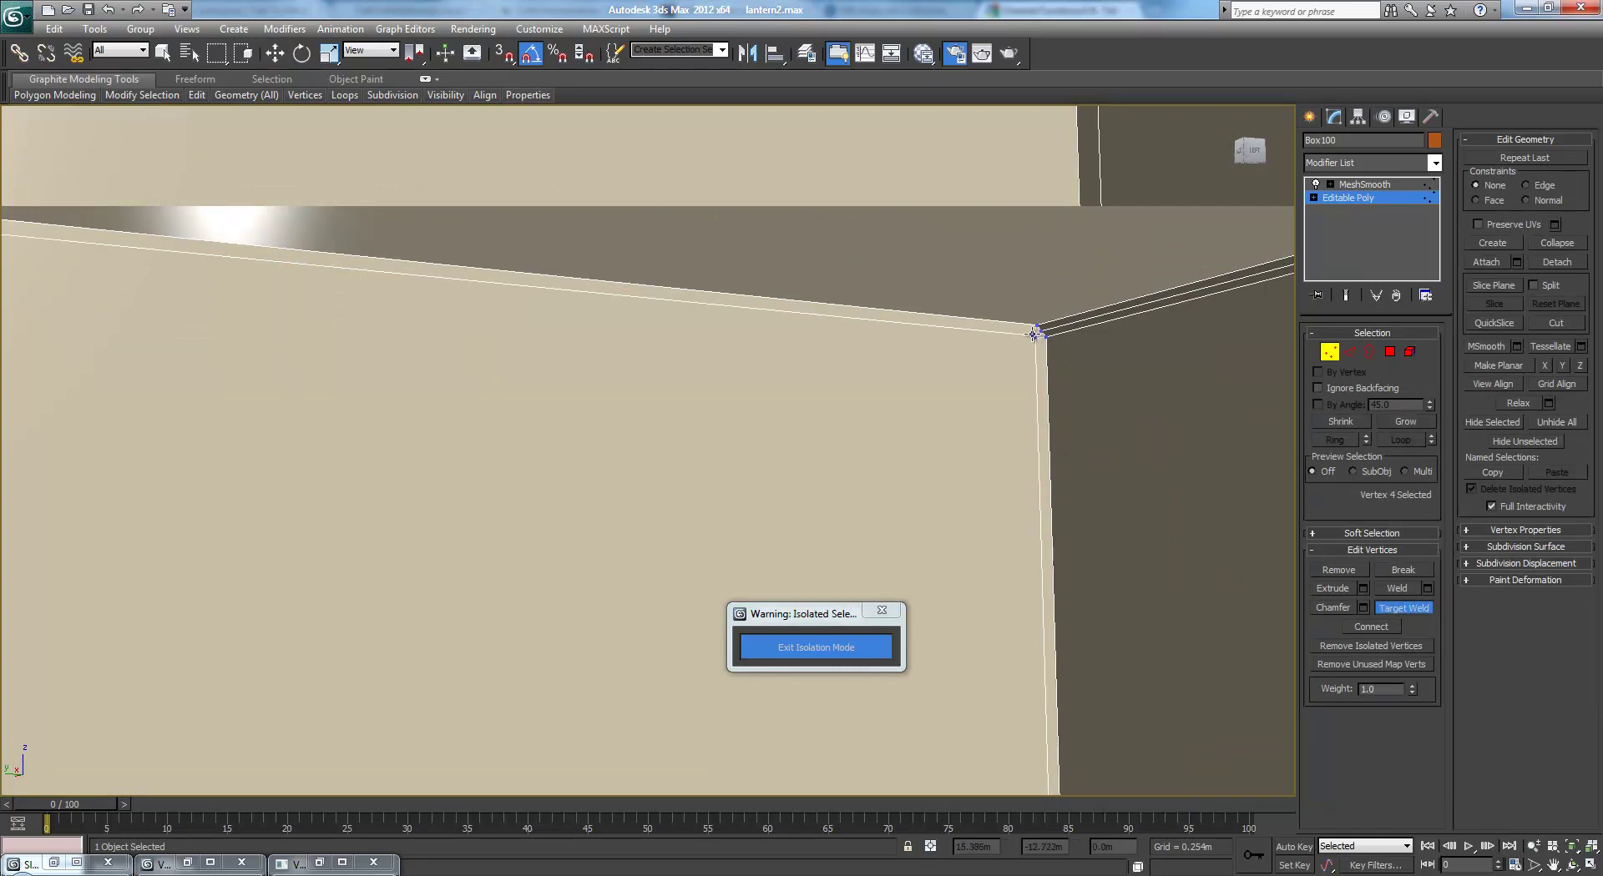
{"action": "left_click", "coordinate": [1036, 339]}
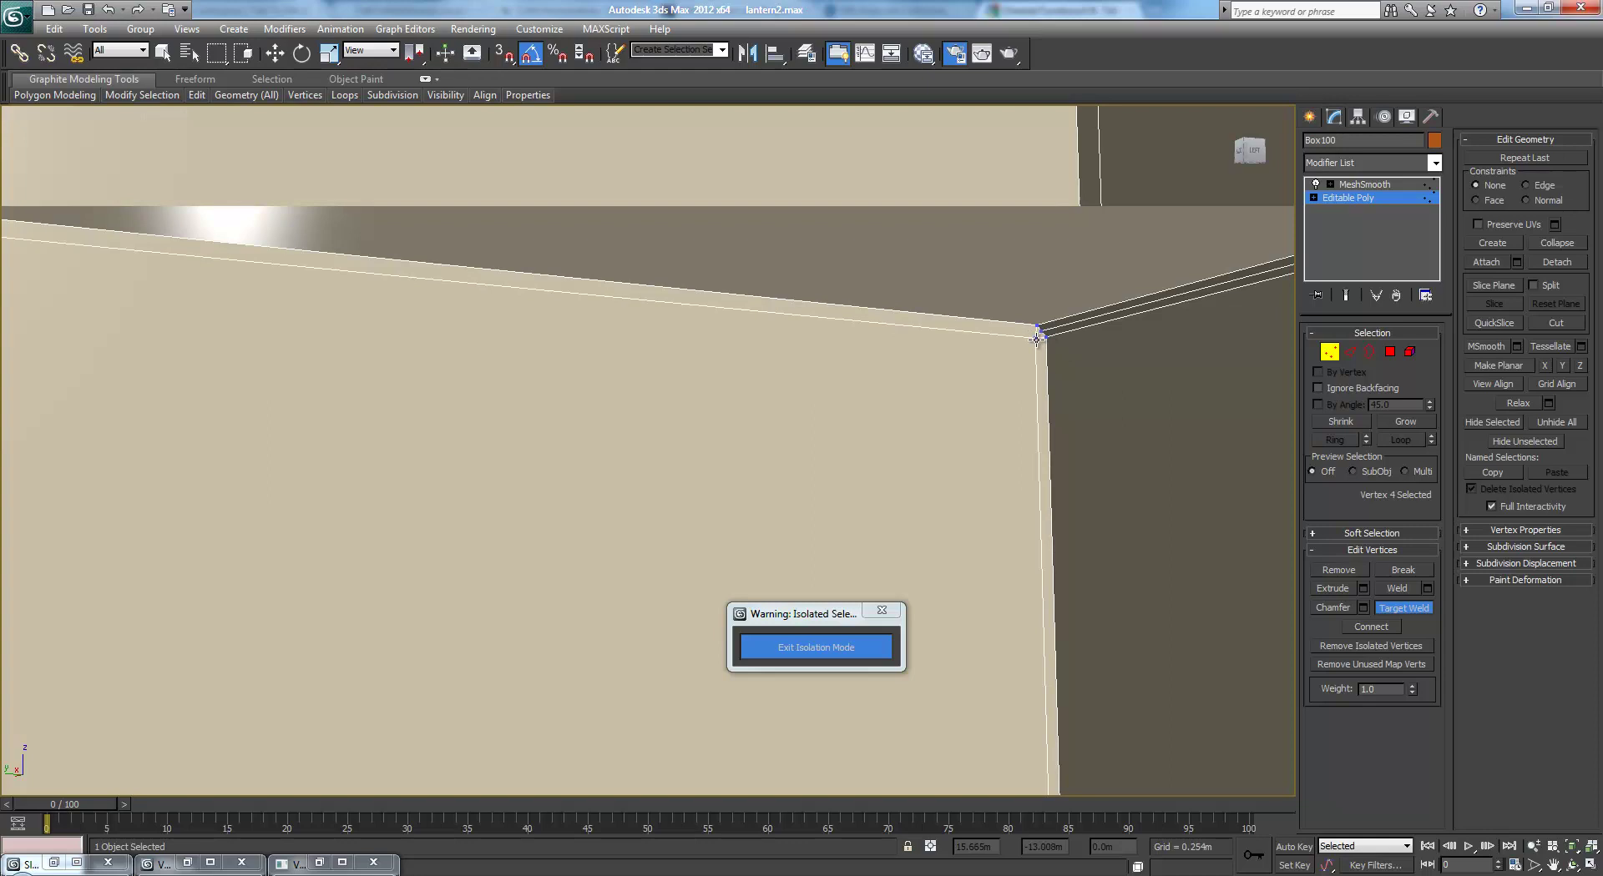
{"action": "right_click", "coordinate": [1000, 375]}
Examine the whole smoothed frame and its inner panel shading at the MeshSmooth level with edged faces hidden
{"action": "scroll", "coordinate": [1034, 370], "scroll_direction": "down", "scroll_amount": 3}
{"action": "left_click", "coordinate": [1380, 187]}
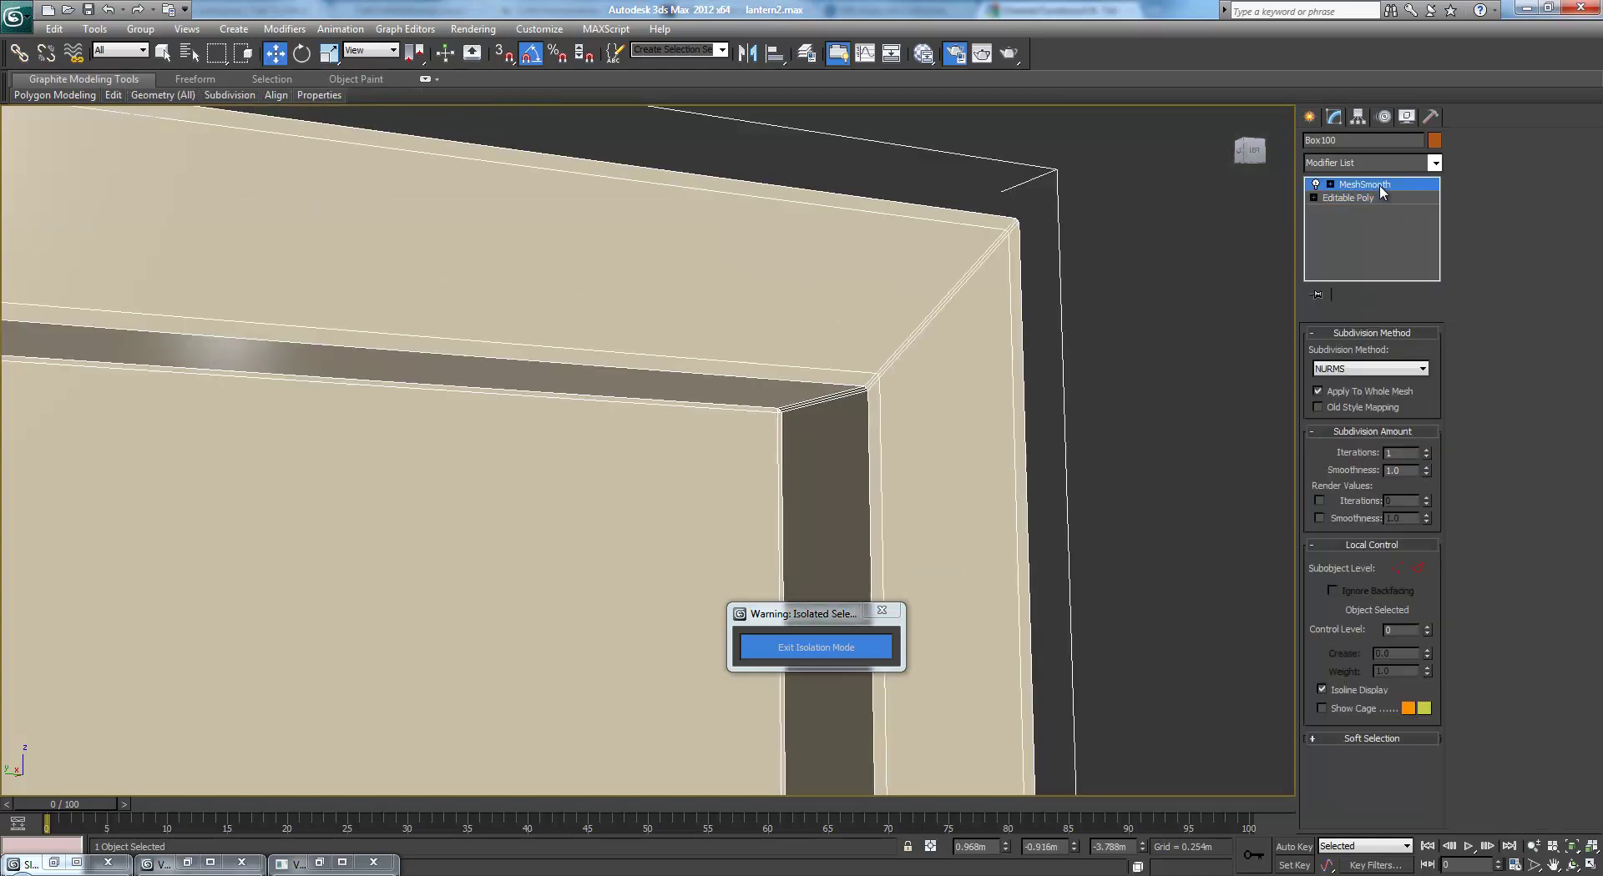
{"action": "scroll", "coordinate": [833, 448], "scroll_direction": "up", "scroll_amount": 2}
{"action": "middle_click_drag", "start_coordinate": [785, 486], "coordinate": [970, 326]}
{"action": "scroll", "coordinate": [969, 325], "scroll_direction": "down", "scroll_amount": 4}
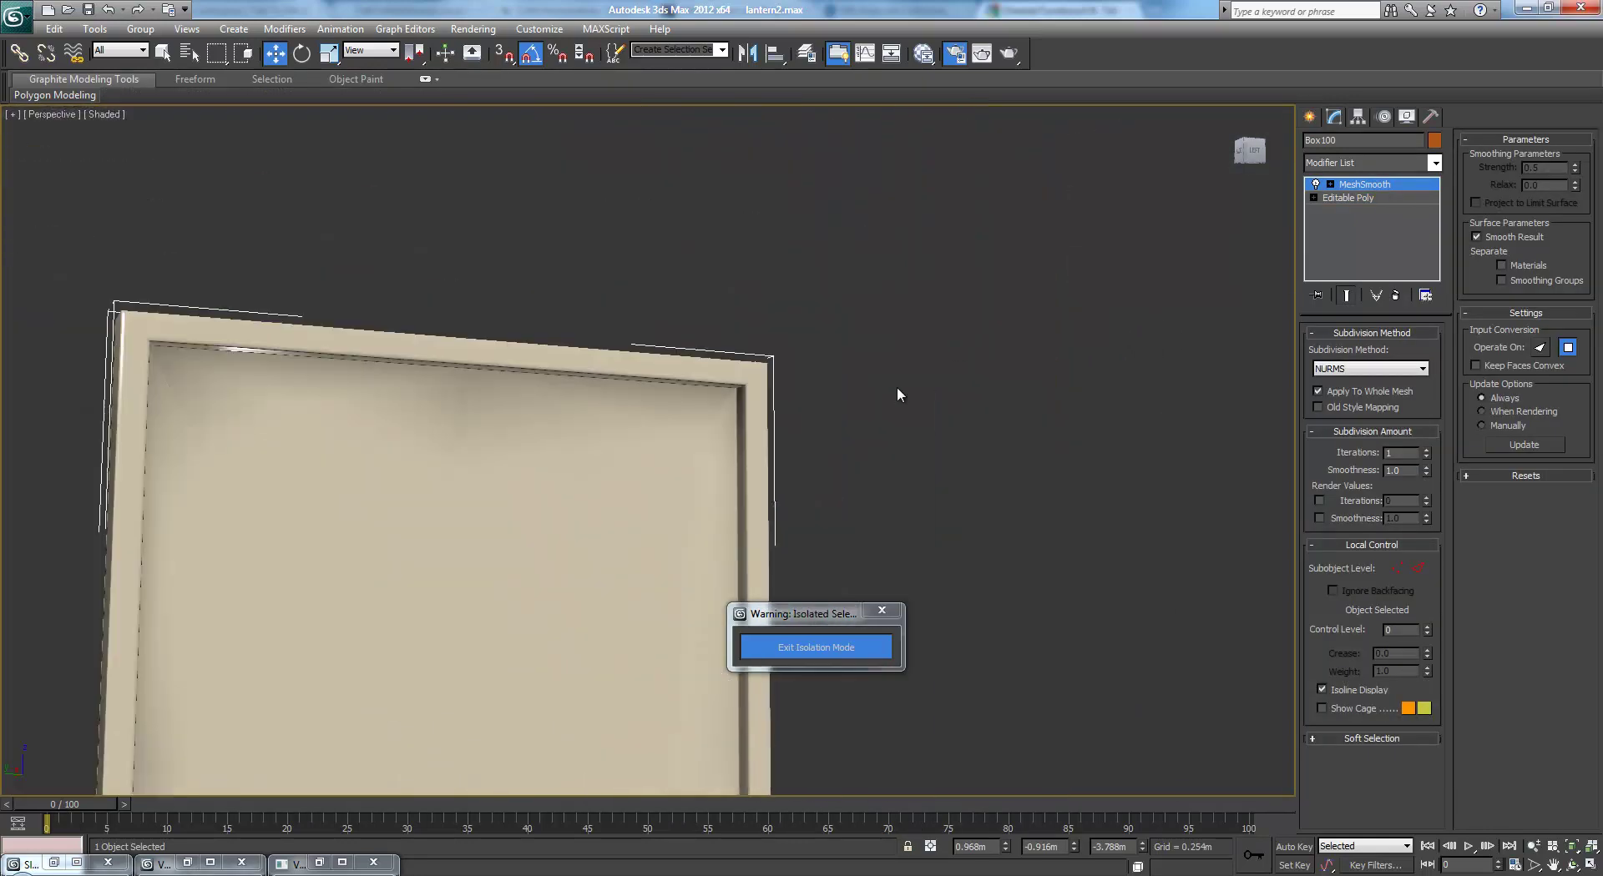
{"action": "scroll", "coordinate": [1063, 269], "scroll_direction": "down", "scroll_amount": 2}
{"action": "middle_click_drag", "start_coordinate": [866, 425], "coordinate": [898, 334]}
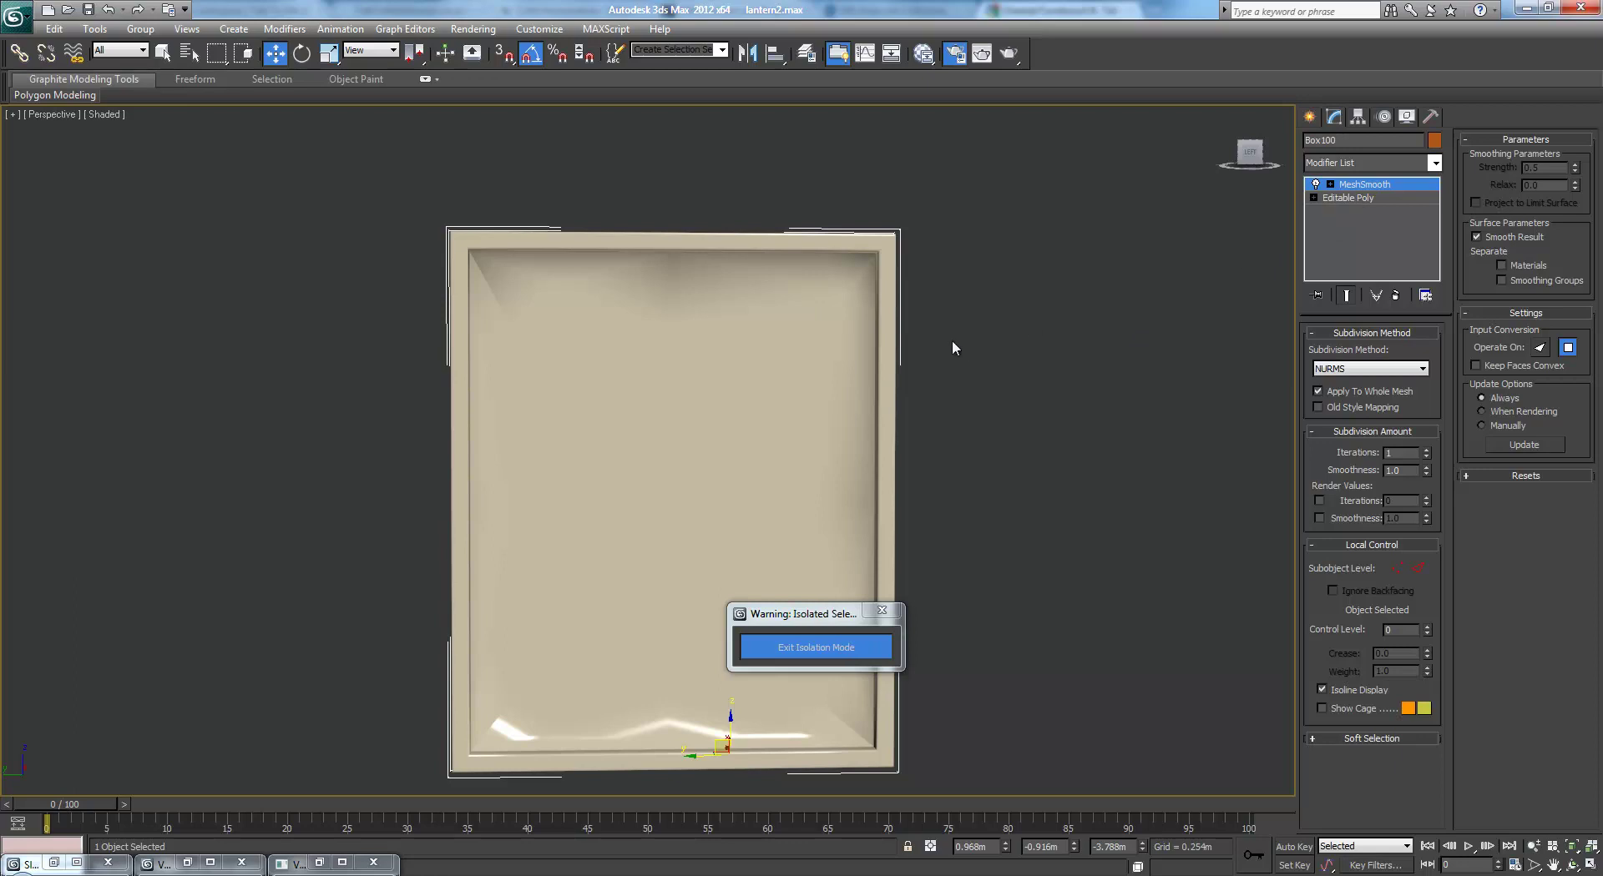
Select the inner panel polygon, grow the selection by one ring to include its narrow border strips, and delete these polygons
{"action": "scroll", "coordinate": [955, 339], "scroll_direction": "up", "scroll_amount": 6}
{"action": "left_click", "coordinate": [1356, 198]}
{"action": "scroll", "coordinate": [1058, 343], "scroll_direction": "down", "scroll_amount": 5}
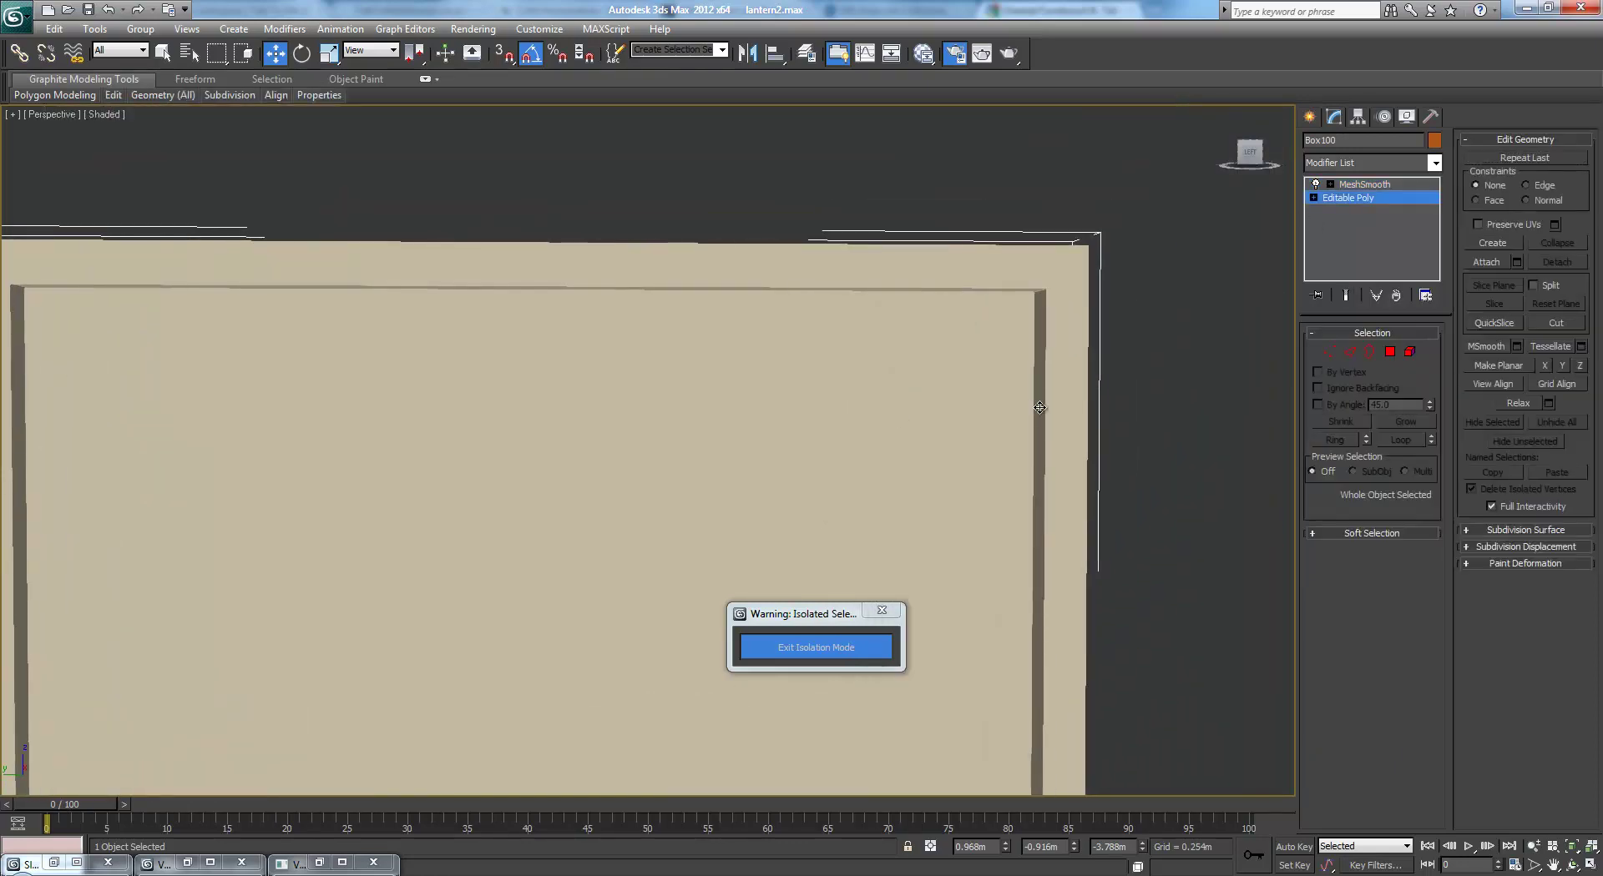
{"action": "middle_click_drag", "start_coordinate": [1039, 408], "coordinate": [429, 297], "text": "alt"}
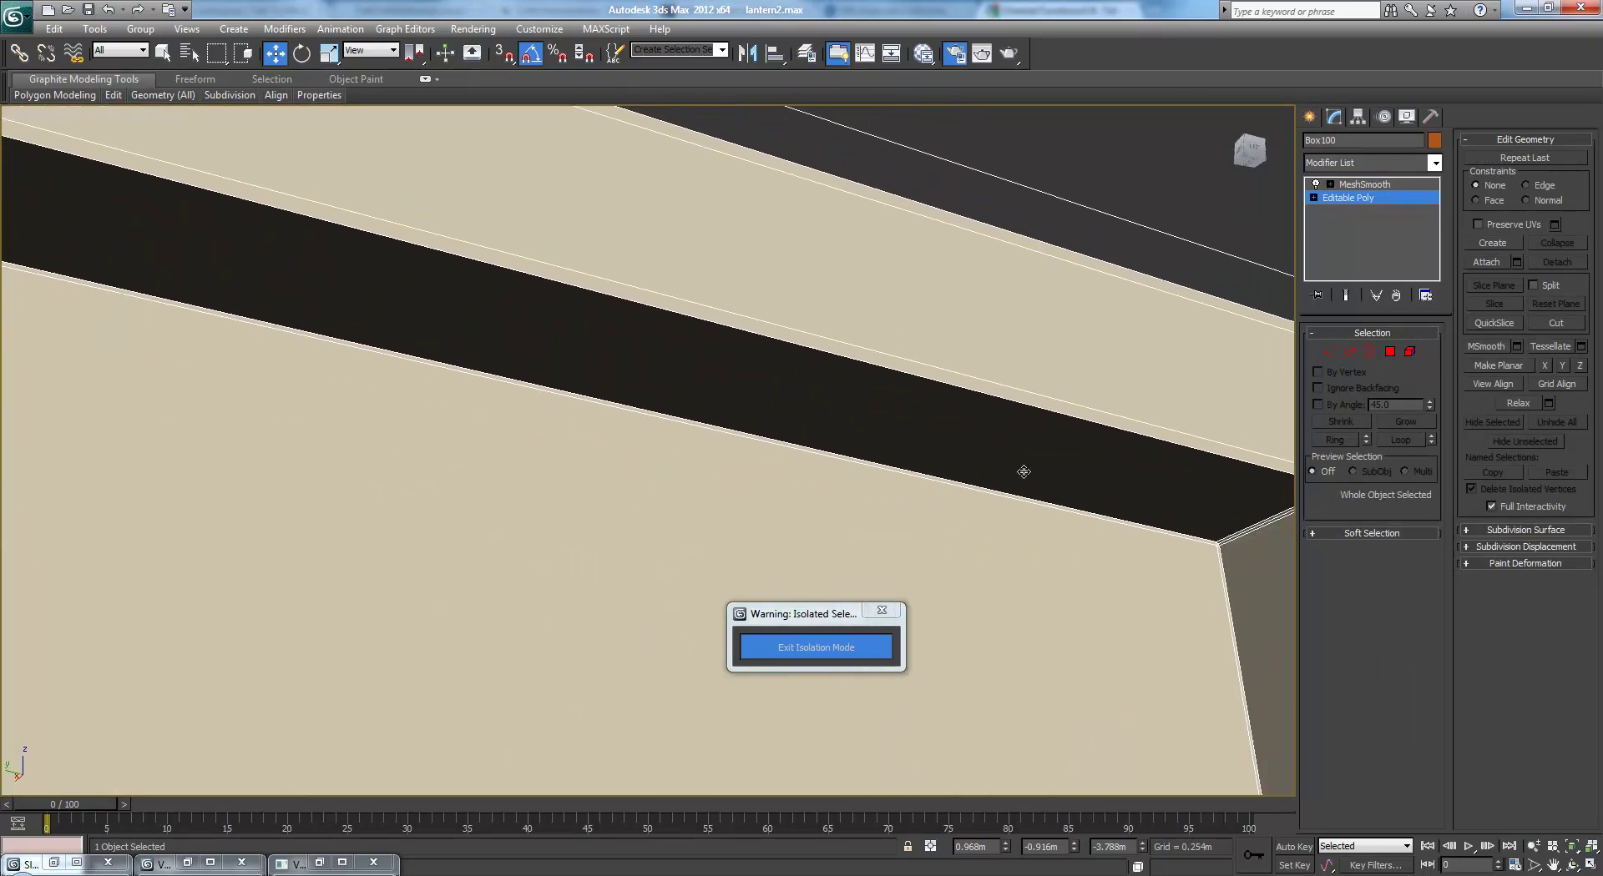
{"action": "middle_click_drag", "start_coordinate": [1197, 536], "coordinate": [1209, 499], "text": "alt"}
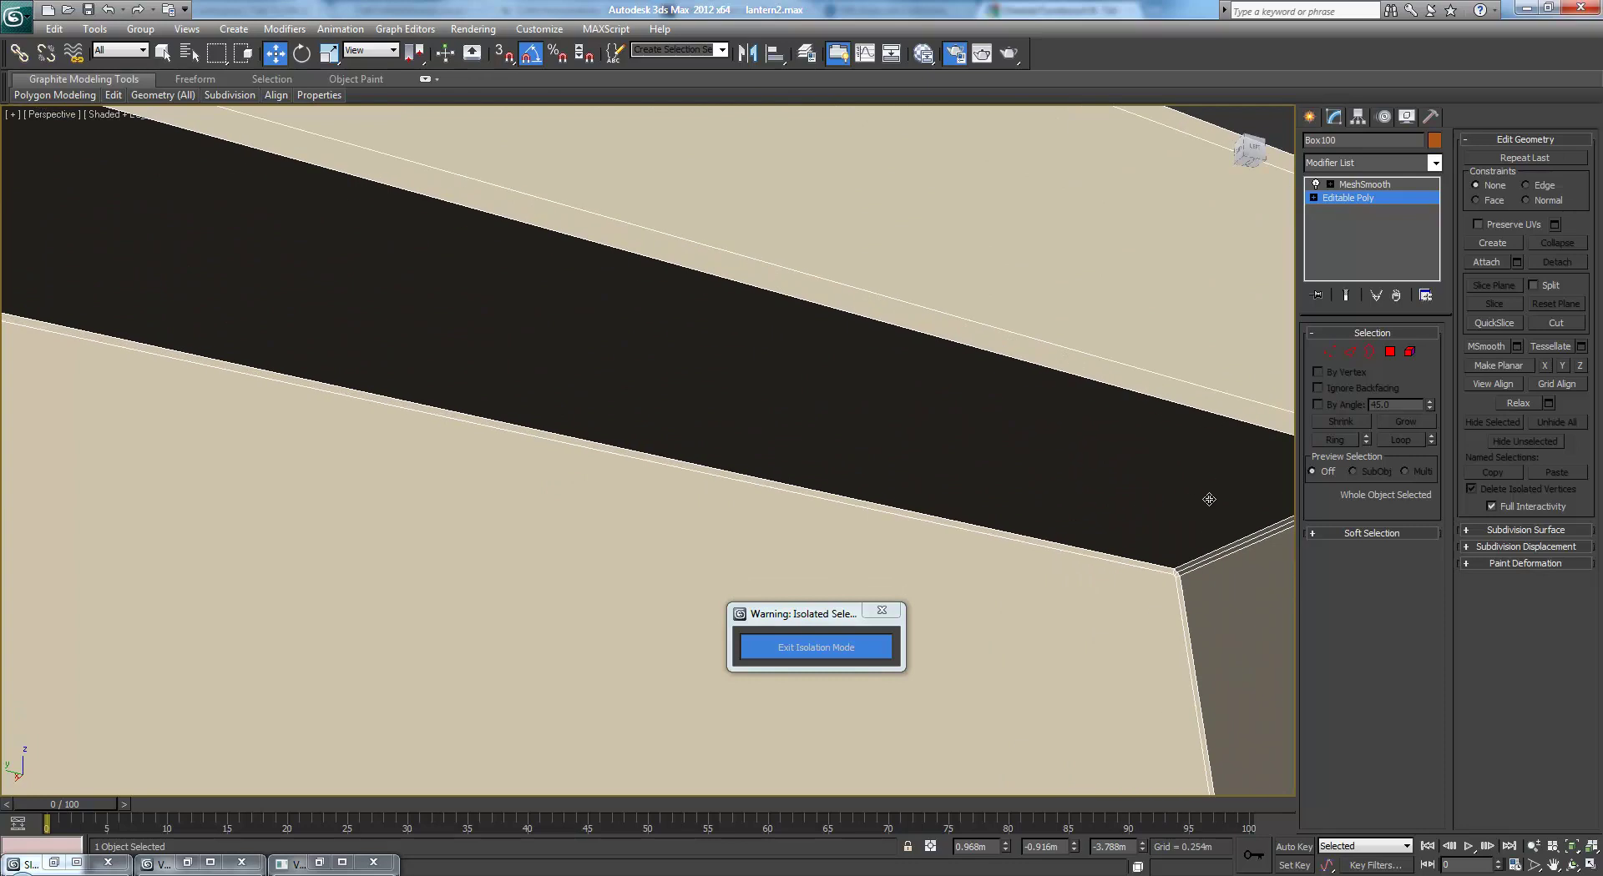
{"action": "left_click", "coordinate": [1390, 354]}
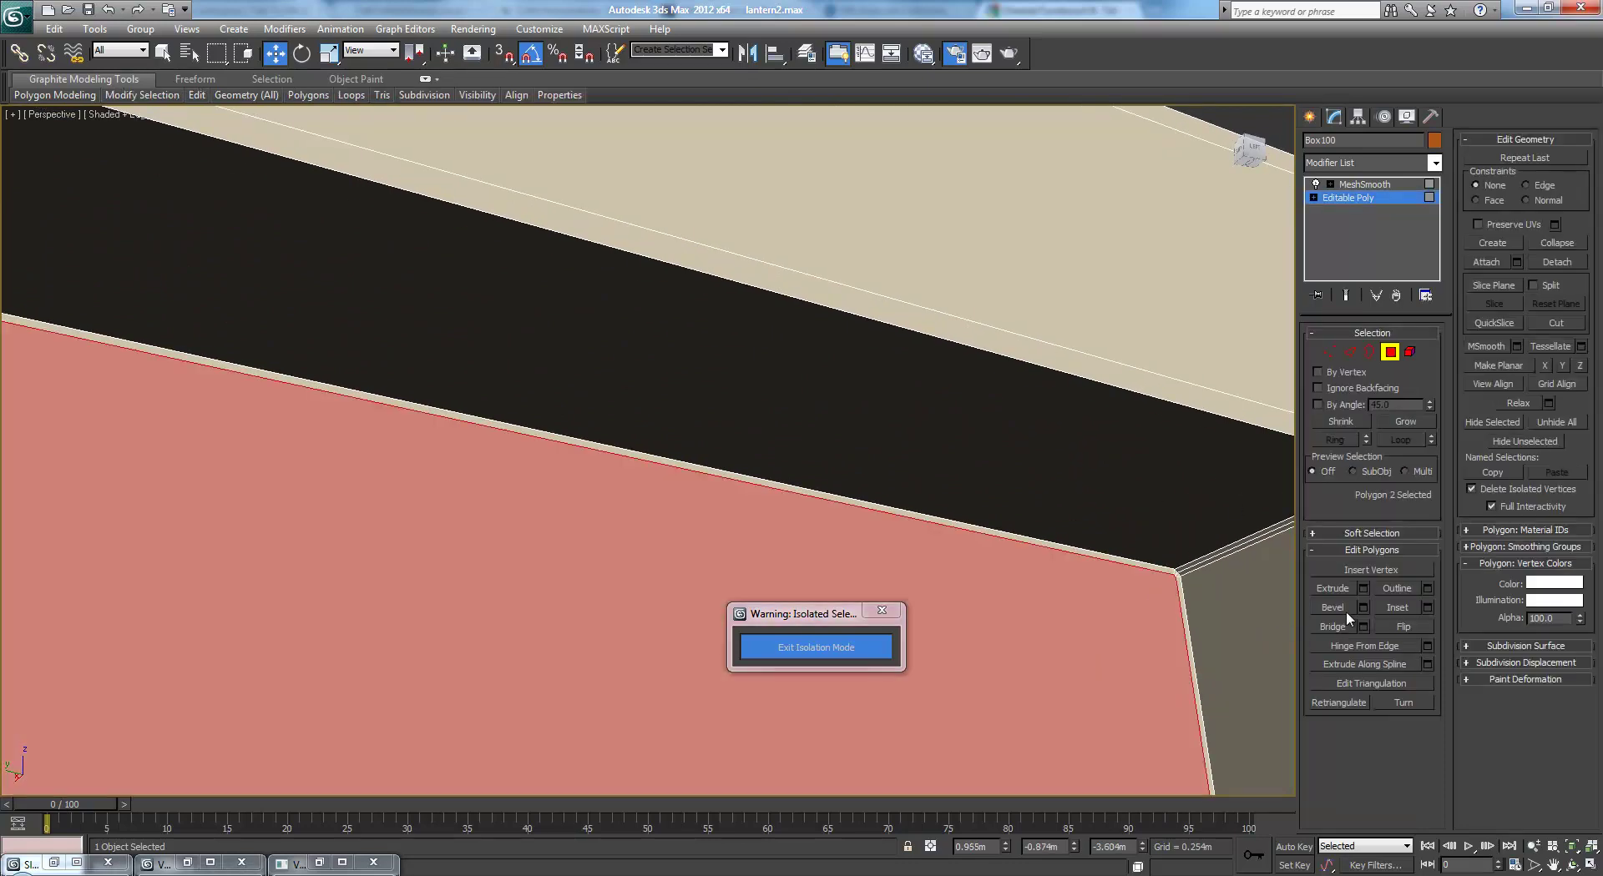
{"action": "left_click", "coordinate": [1407, 423]}
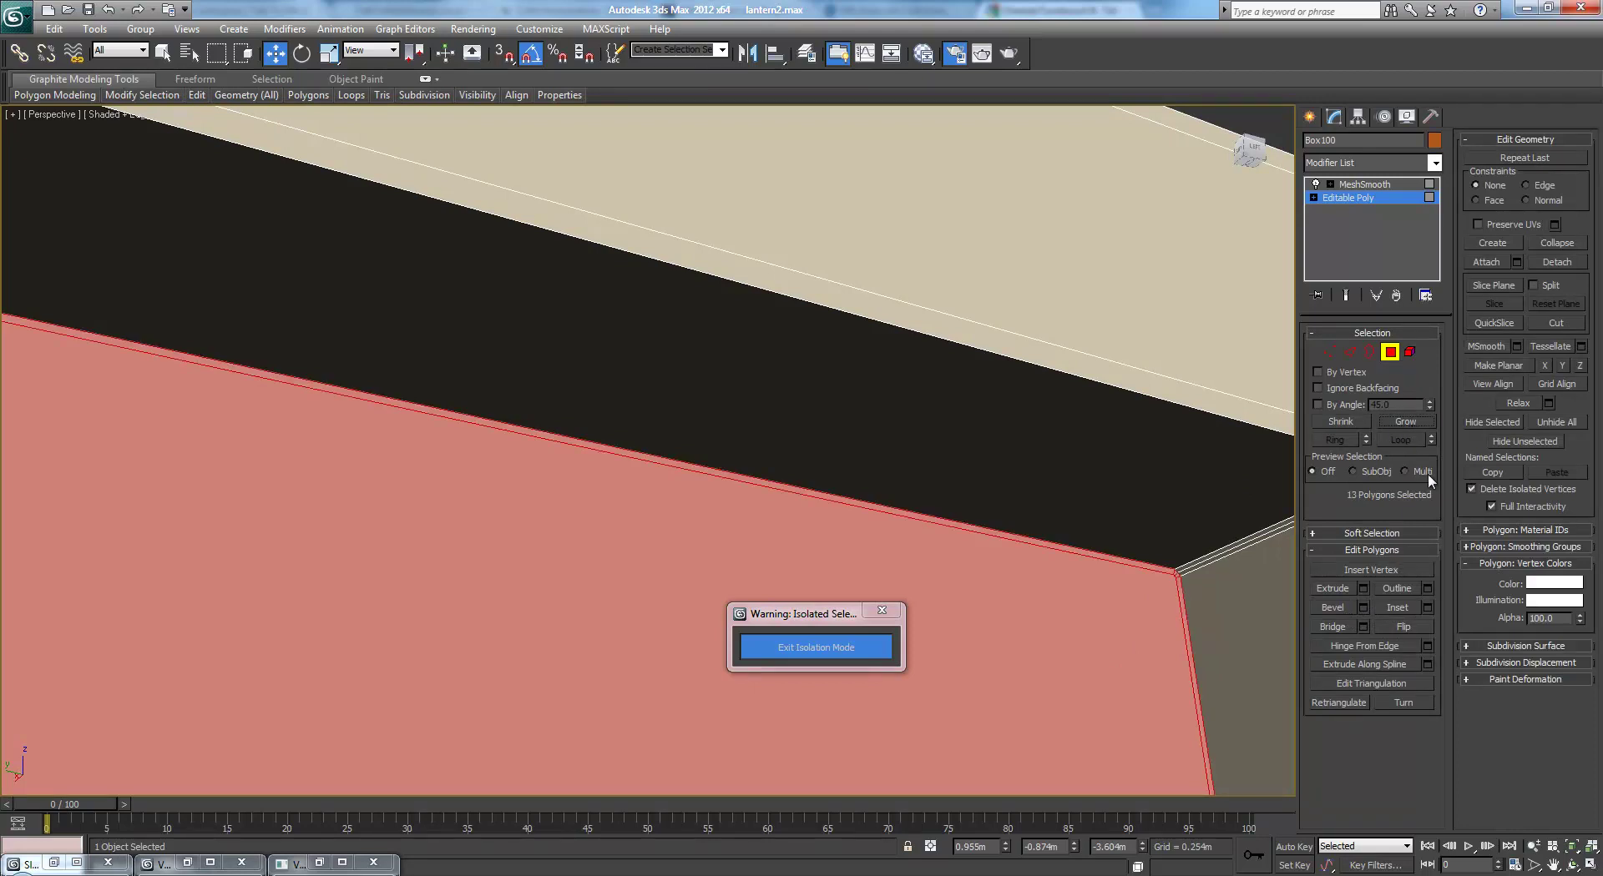
{"action": "key", "text": "ctrl+d"}
Select the open border inside the frame and cap it with a single new panel polygon
{"action": "left_click", "coordinate": [1370, 352]}
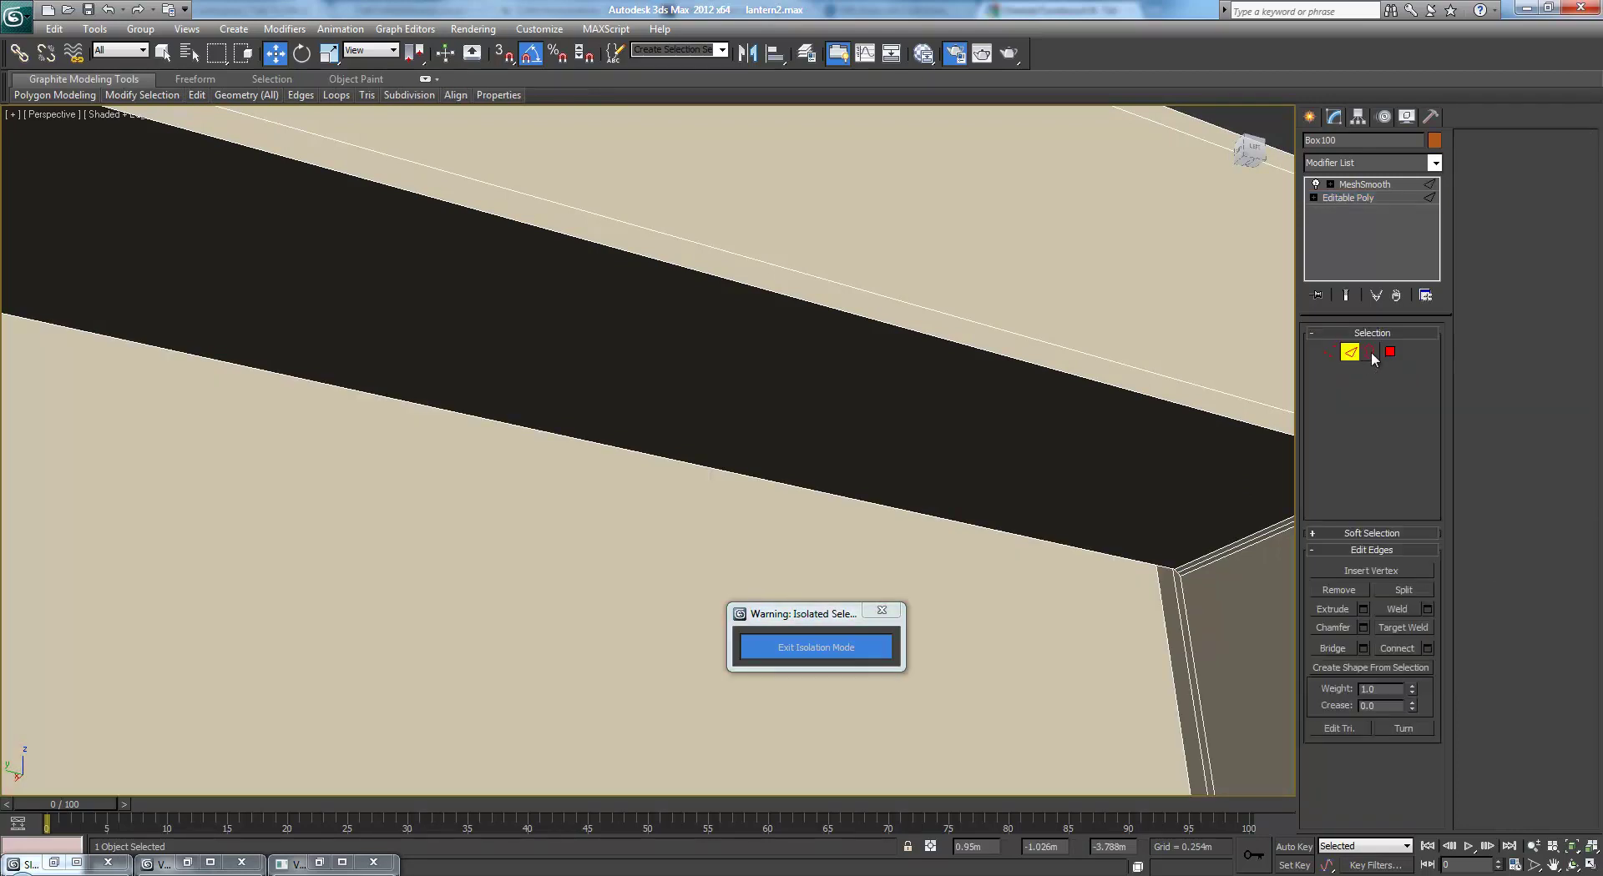
{"action": "left_click", "coordinate": [1171, 567]}
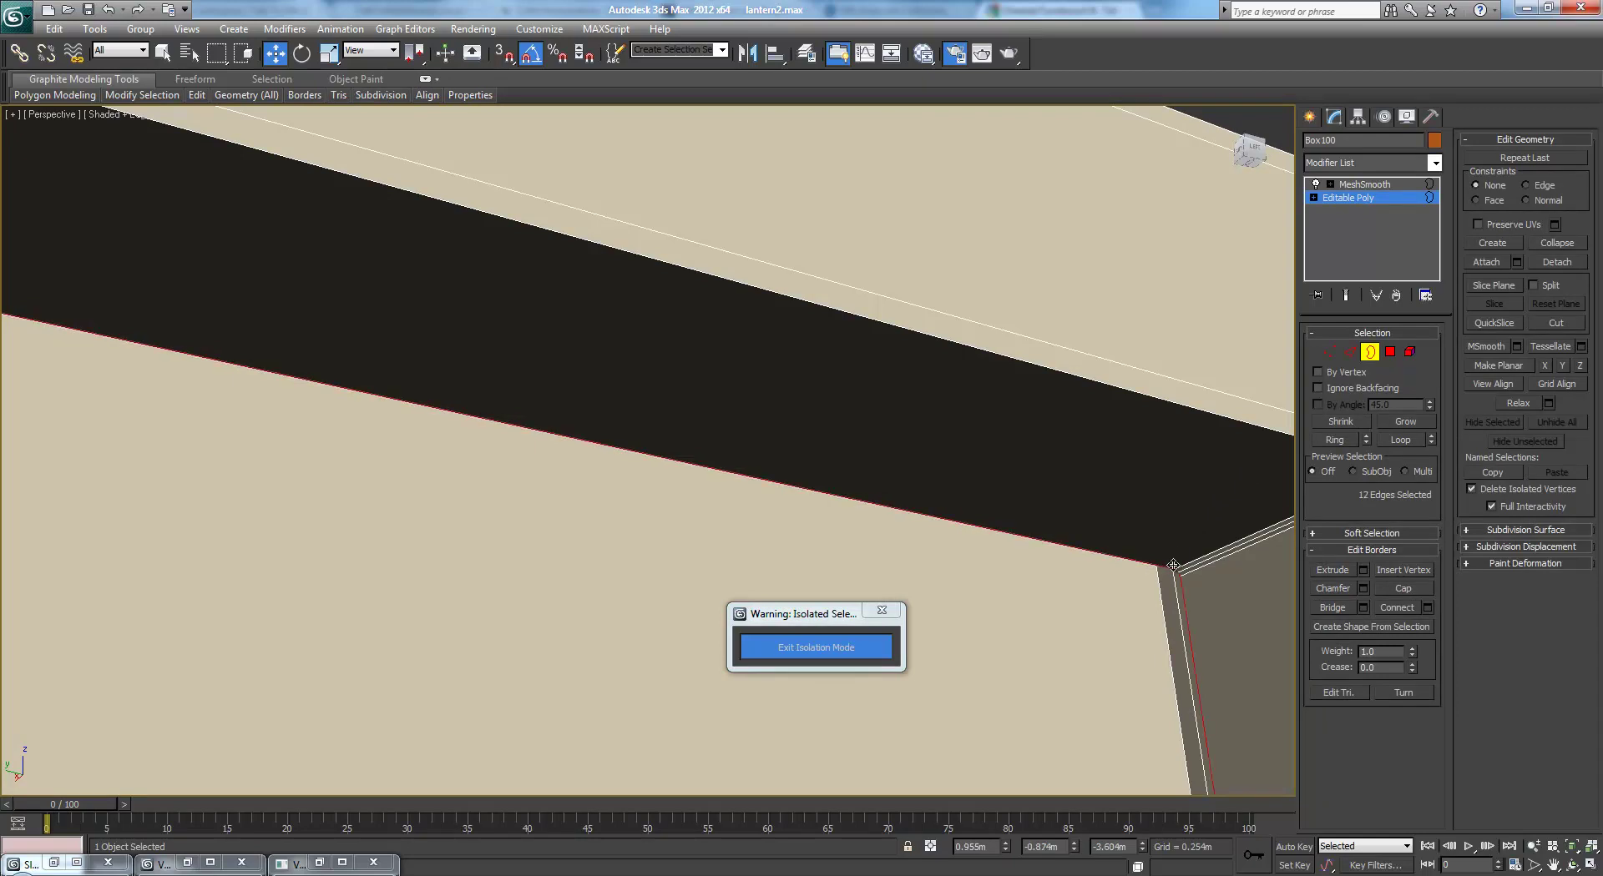
{"action": "left_click", "coordinate": [1385, 588]}
Inspect the recapped frame with MeshSmooth at 2 iterations and edged faces hidden
{"action": "left_click", "coordinate": [1361, 184]}
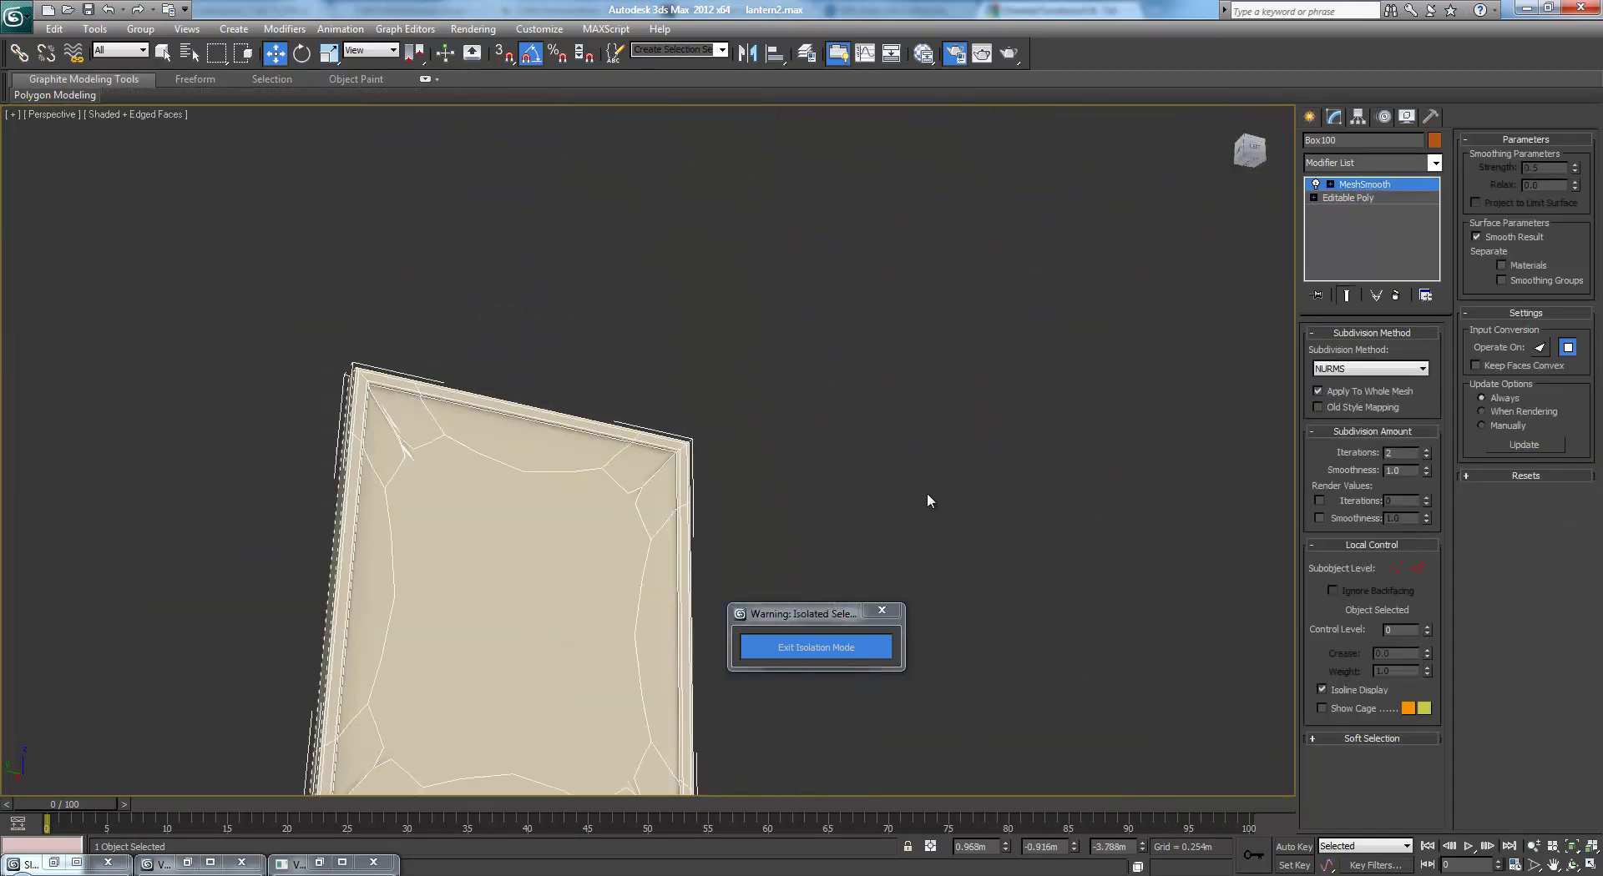
{"action": "middle_click_drag", "start_coordinate": [901, 501], "coordinate": [999, 358]}
{"action": "scroll", "coordinate": [1000, 363], "scroll_direction": "up", "scroll_amount": 5}
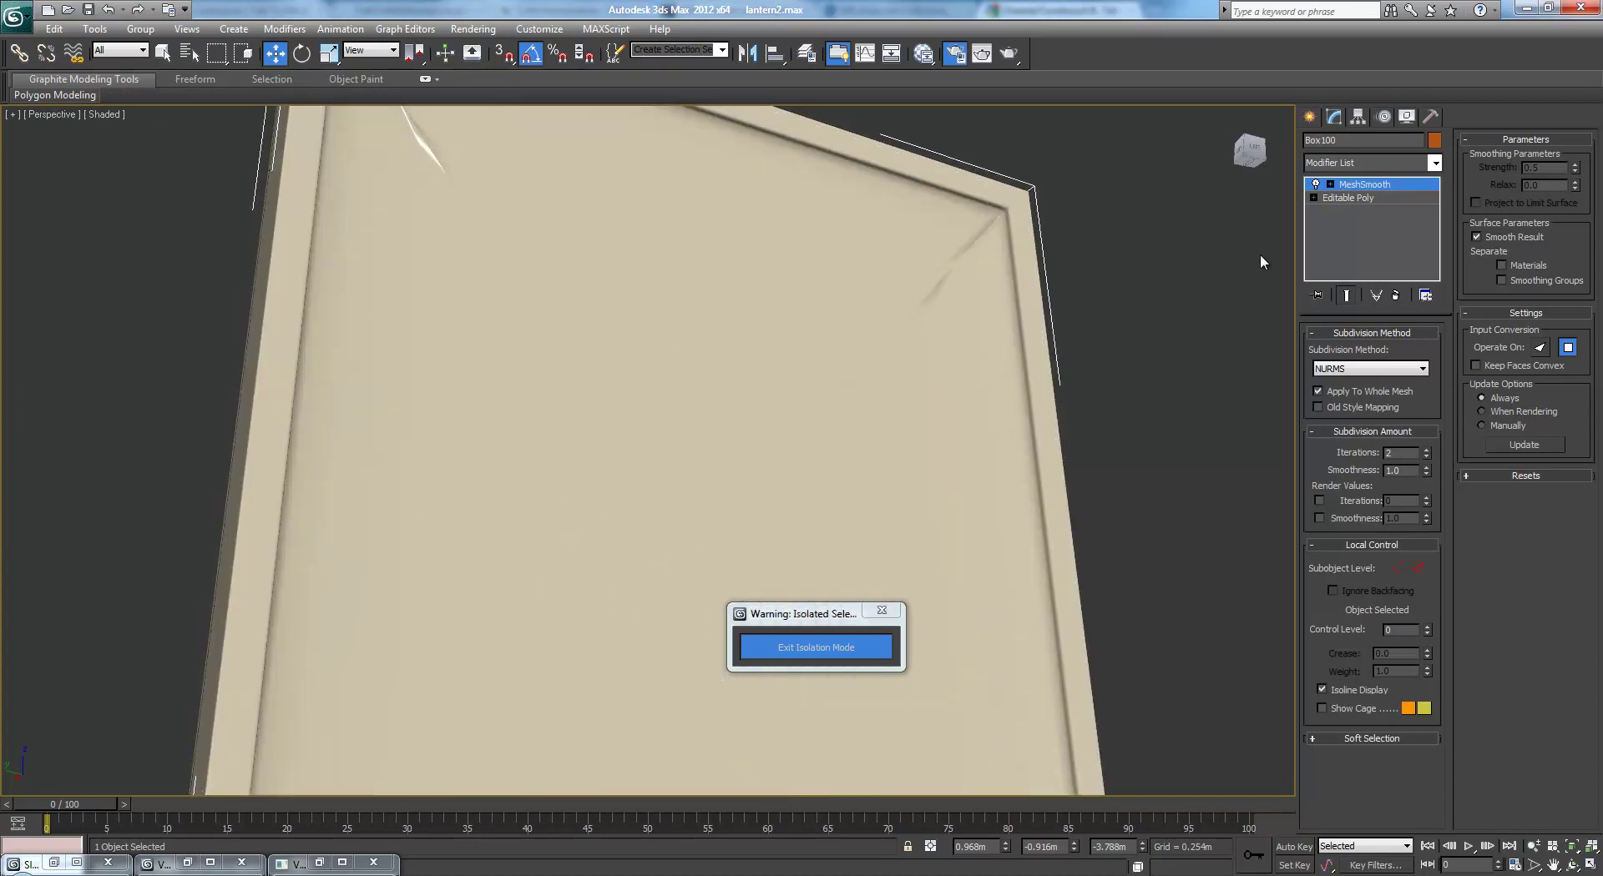
Examine the capped panel's upper right corner and the surrounding edge loops at the Editable Poly level with edged faces shown
{"action": "left_click", "coordinate": [1369, 198]}
{"action": "middle_click_drag", "start_coordinate": [1002, 344], "coordinate": [923, 408]}
{"action": "scroll", "coordinate": [1026, 373], "scroll_direction": "up", "scroll_amount": 4}
{"action": "key", "text": "F3"}
{"action": "key", "text": "F3"}
{"action": "mouse_move", "coordinate": [1071, 301]}
{"action": "middle_mouse_down"}
{"action": "mouse_move", "coordinate": [1063, 342]}
{"action": "mouse_move", "coordinate": [927, 441]}
{"action": "mouse_move", "coordinate": [872, 533]}
{"action": "middle_mouse_up"}
{"action": "scroll", "coordinate": [871, 533], "scroll_direction": "down", "scroll_amount": 1}
{"action": "scroll", "coordinate": [1026, 464], "scroll_direction": "up", "scroll_amount": 1}
{"action": "scroll", "coordinate": [1027, 465], "scroll_direction": "up", "scroll_amount": 2}
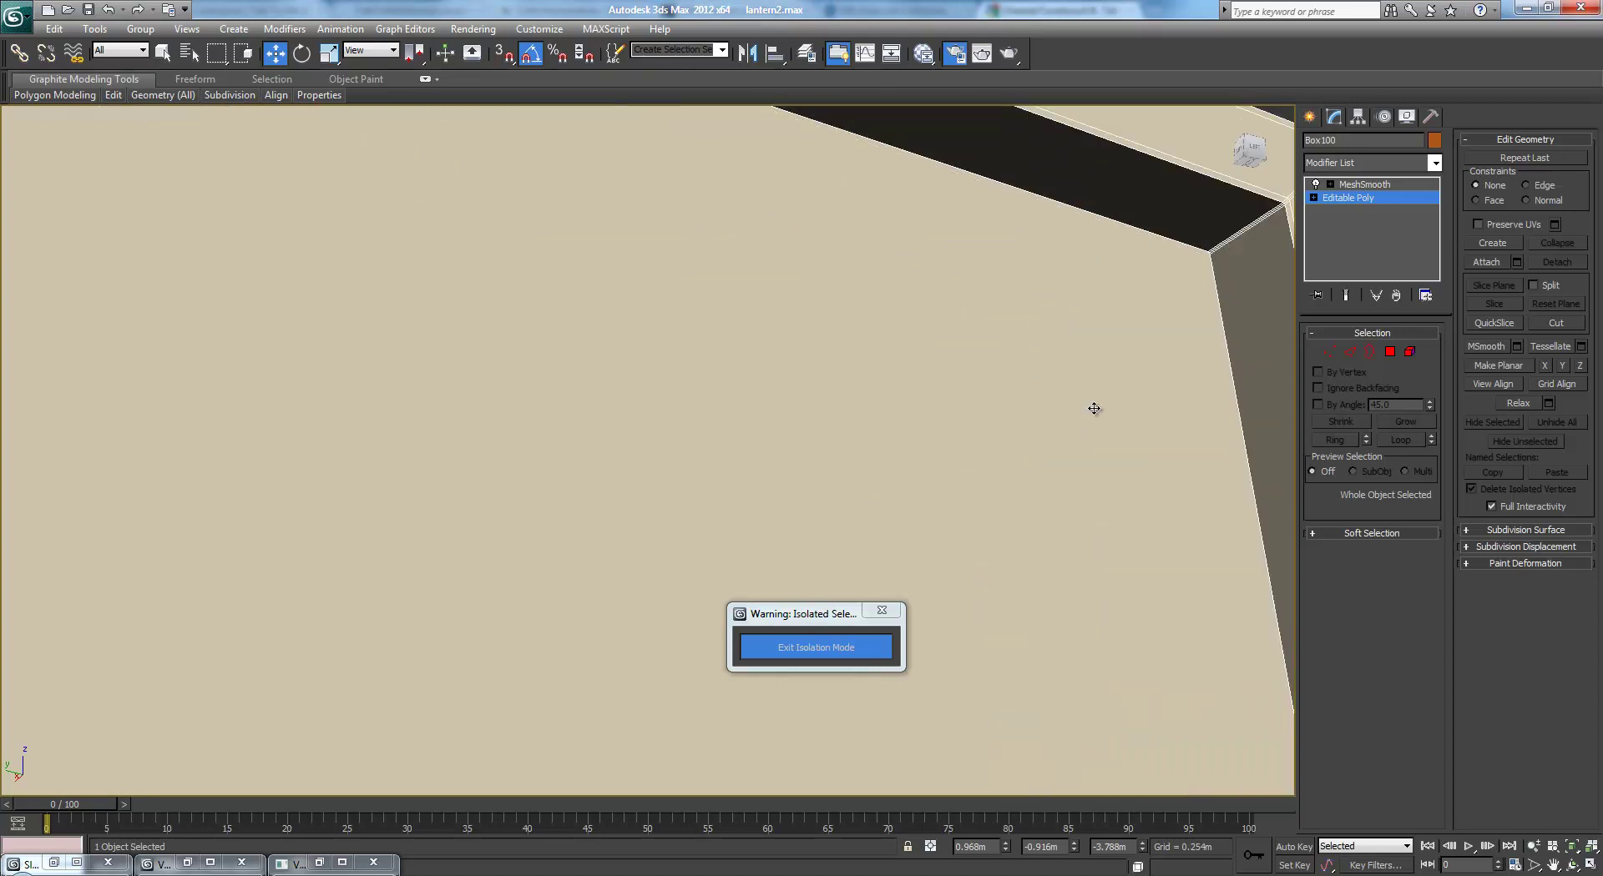
{"action": "mouse_move", "coordinate": [1148, 313]}
{"action": "middle_mouse_down"}
{"action": "mouse_move", "coordinate": [683, 448]}
{"action": "mouse_move", "coordinate": [999, 343]}
{"action": "mouse_move", "coordinate": [923, 447]}
{"action": "middle_mouse_up"}
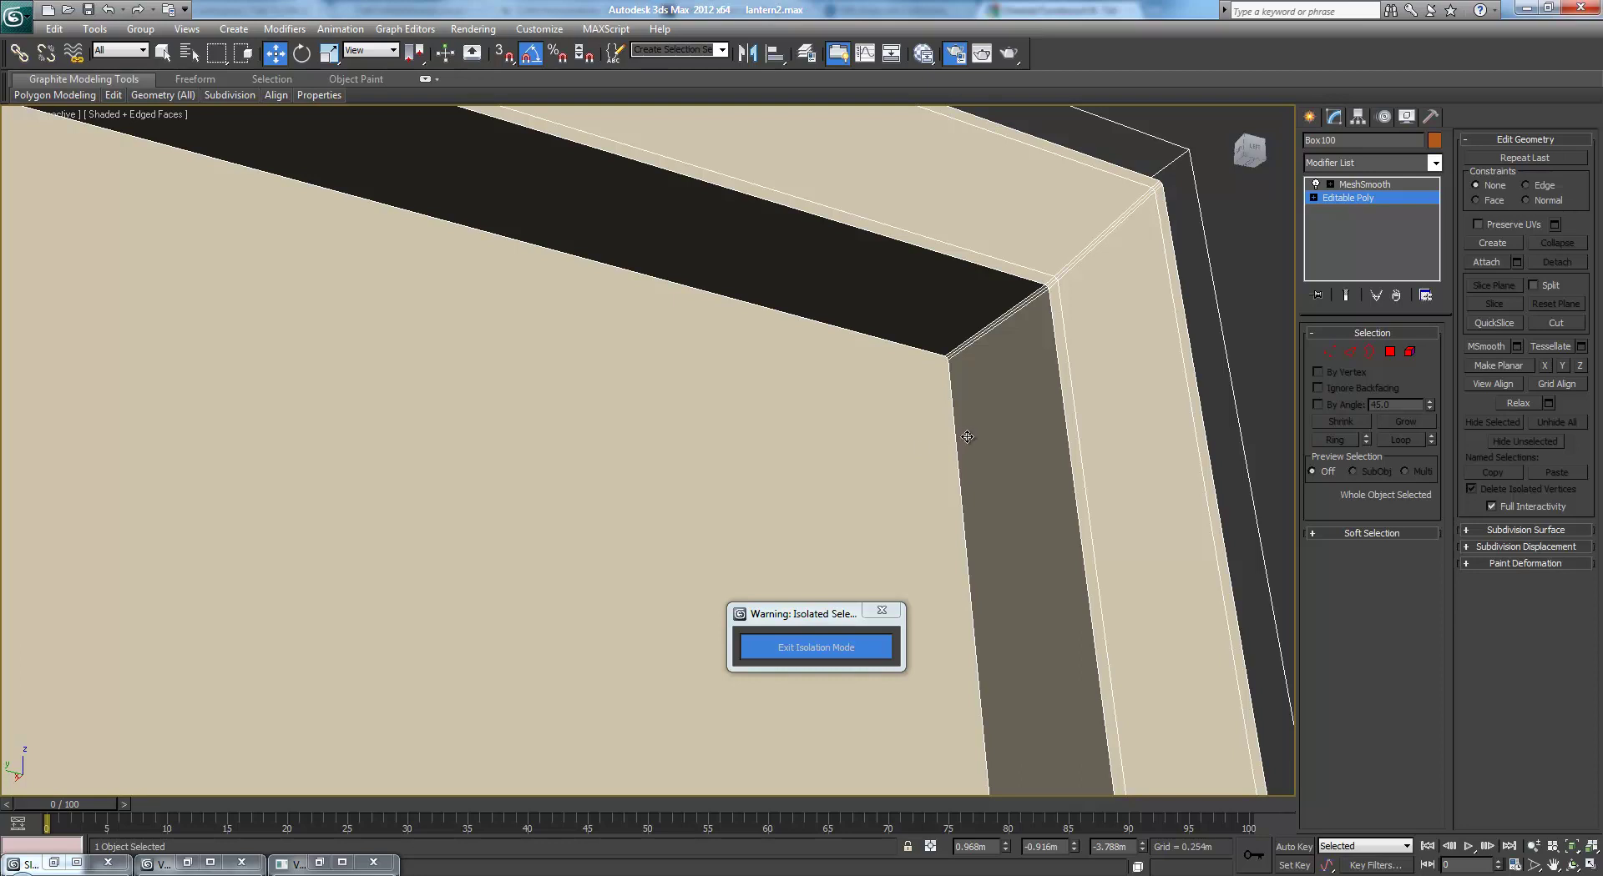
Examine the frame's upper corners and inner panel edges from several angles at the Editable Poly level with edged faces shown
{"action": "middle_click_drag", "start_coordinate": [980, 398], "coordinate": [1184, 353]}
{"action": "scroll", "coordinate": [1105, 368], "scroll_direction": "down", "scroll_amount": 3}
{"action": "scroll", "coordinate": [1137, 388], "scroll_direction": "down", "scroll_amount": 3}
{"action": "middle_click_drag", "start_coordinate": [1048, 396], "coordinate": [1145, 350]}
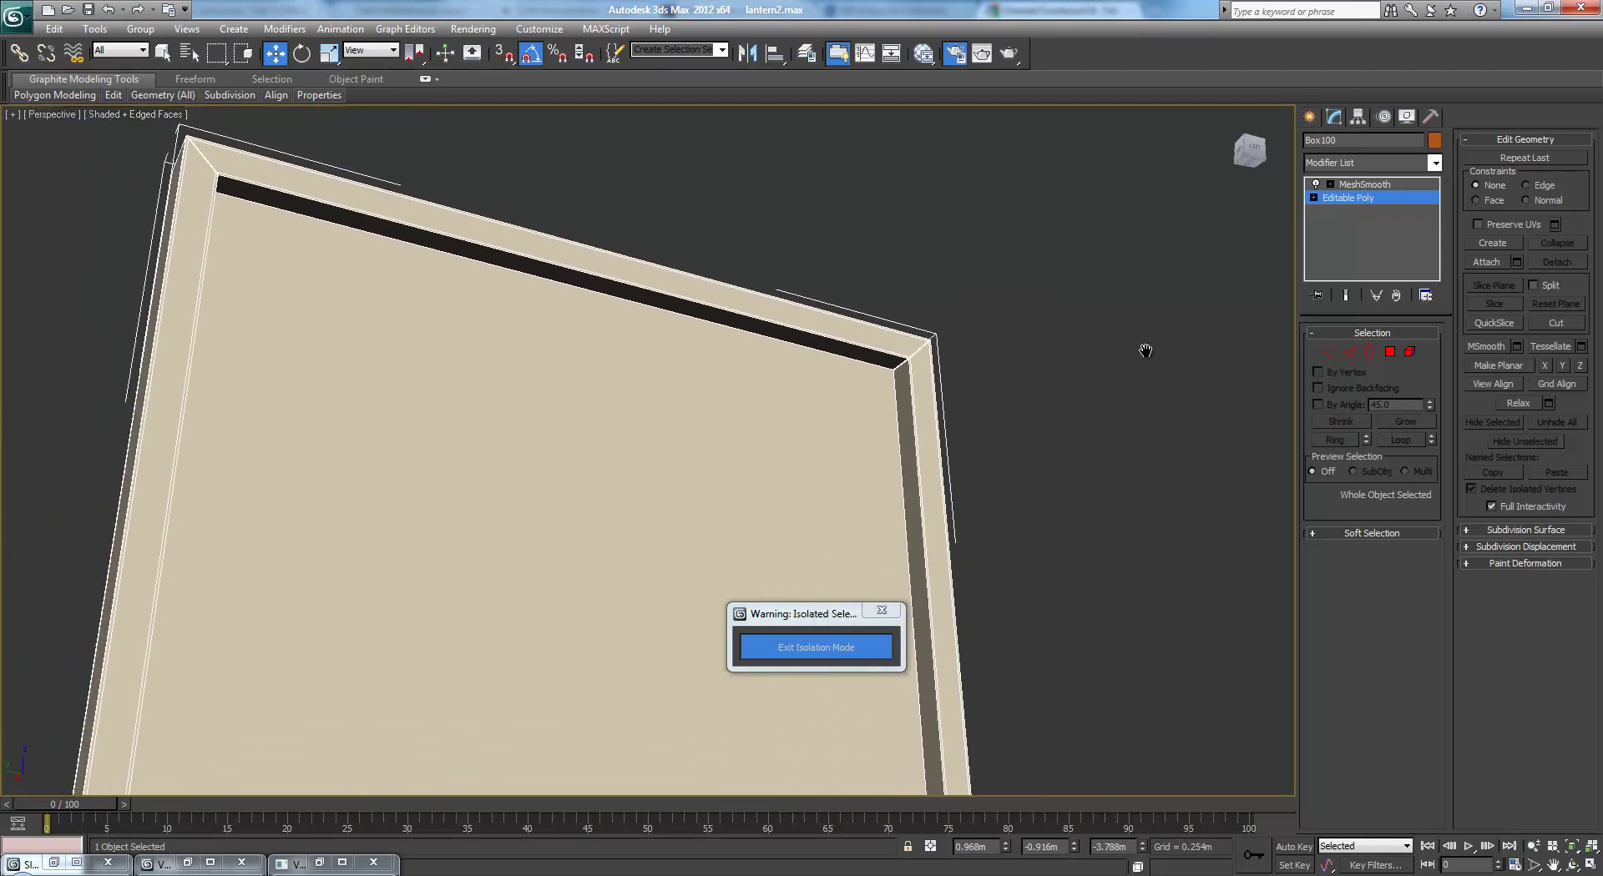
{"action": "scroll", "coordinate": [1141, 350], "scroll_direction": "up", "scroll_amount": 3}
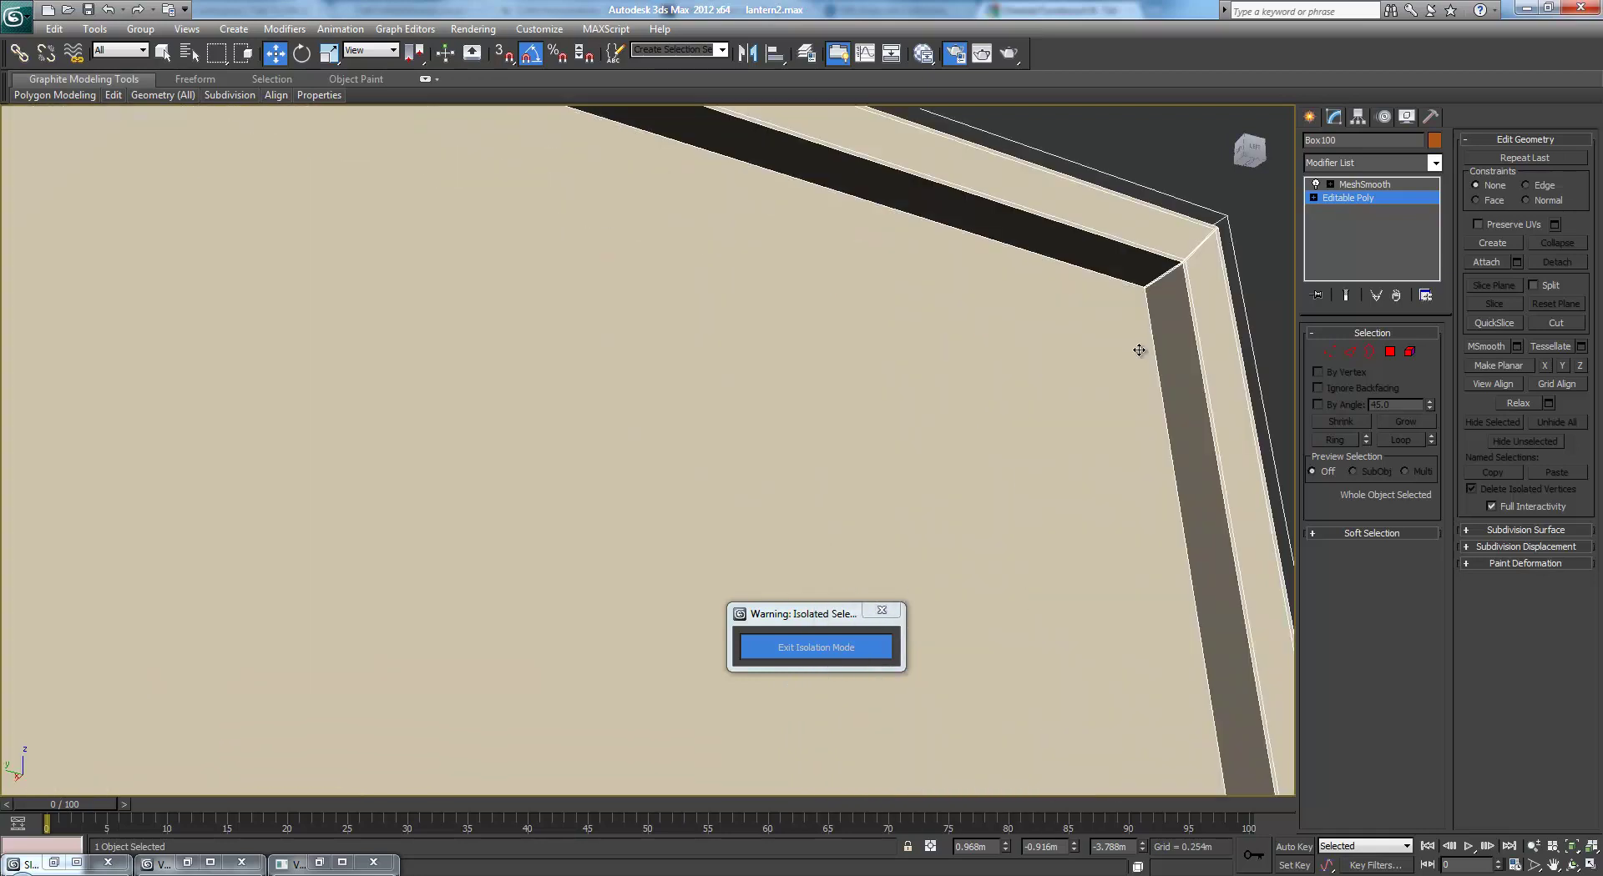
{"action": "scroll", "coordinate": [1193, 334], "scroll_direction": "down", "scroll_amount": 4}
{"action": "middle_click_drag", "start_coordinate": [1103, 278], "coordinate": [1220, 256]}
{"action": "scroll", "coordinate": [1180, 267], "scroll_direction": "up", "scroll_amount": 2}
{"action": "scroll", "coordinate": [1048, 309], "scroll_direction": "down", "scroll_amount": 4}
{"action": "scroll", "coordinate": [1035, 334], "scroll_direction": "up", "scroll_amount": 4}
{"action": "scroll", "coordinate": [1029, 341], "scroll_direction": "up", "scroll_amount": 1}
{"action": "scroll", "coordinate": [1044, 342], "scroll_direction": "down", "scroll_amount": 1}
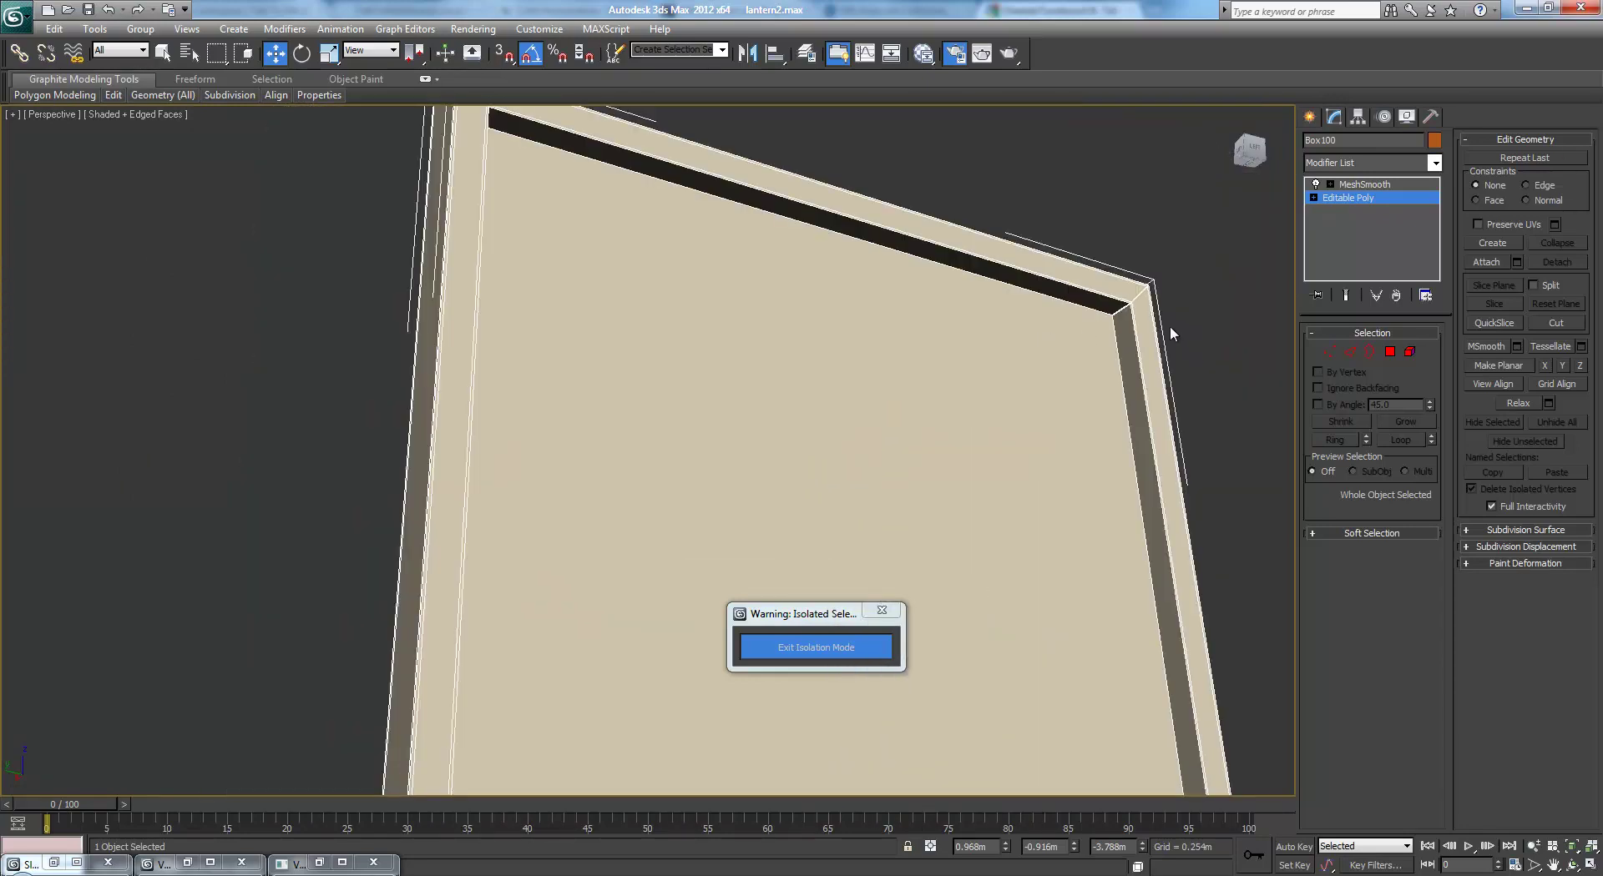
{"action": "scroll", "coordinate": [1172, 326], "scroll_direction": "down", "scroll_amount": 4}
{"action": "scroll", "coordinate": [1123, 334], "scroll_direction": "up", "scroll_amount": 1}
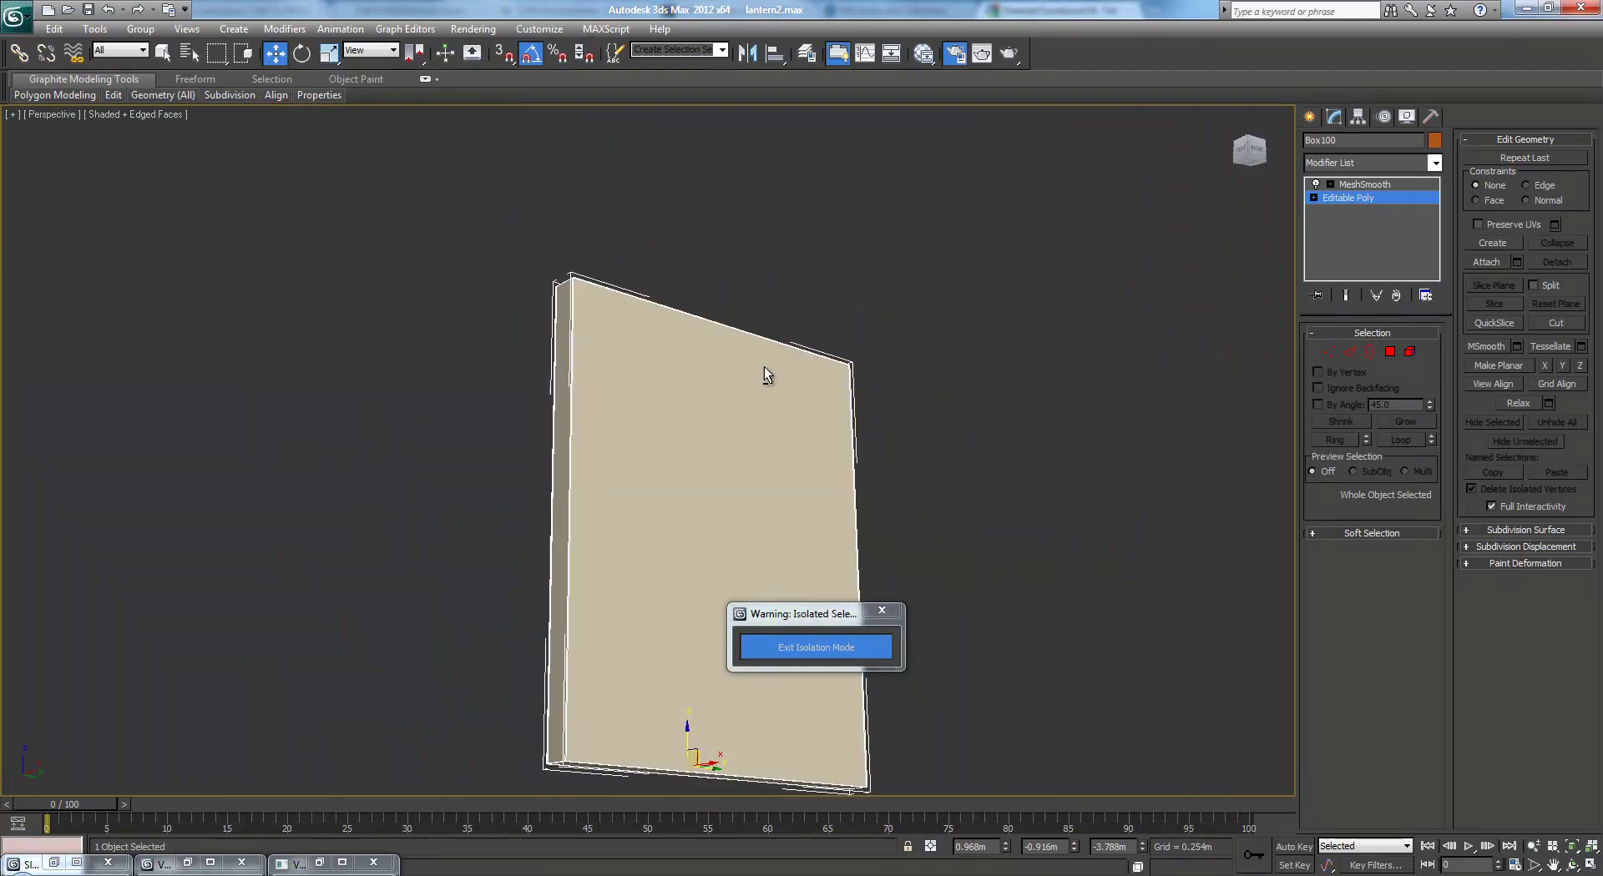
{"action": "middle_click_drag", "start_coordinate": [741, 374], "coordinate": [960, 400], "text": "alt"}
{"action": "scroll", "coordinate": [1002, 382], "scroll_direction": "up", "scroll_amount": 4}
{"action": "middle_click_drag", "start_coordinate": [1018, 294], "coordinate": [1037, 522]}
{"action": "scroll", "coordinate": [1028, 518], "scroll_direction": "up", "scroll_amount": 2}
{"action": "middle_click_drag", "start_coordinate": [735, 468], "coordinate": [1134, 462]}
{"action": "scroll", "coordinate": [1135, 461], "scroll_direction": "down", "scroll_amount": 1}
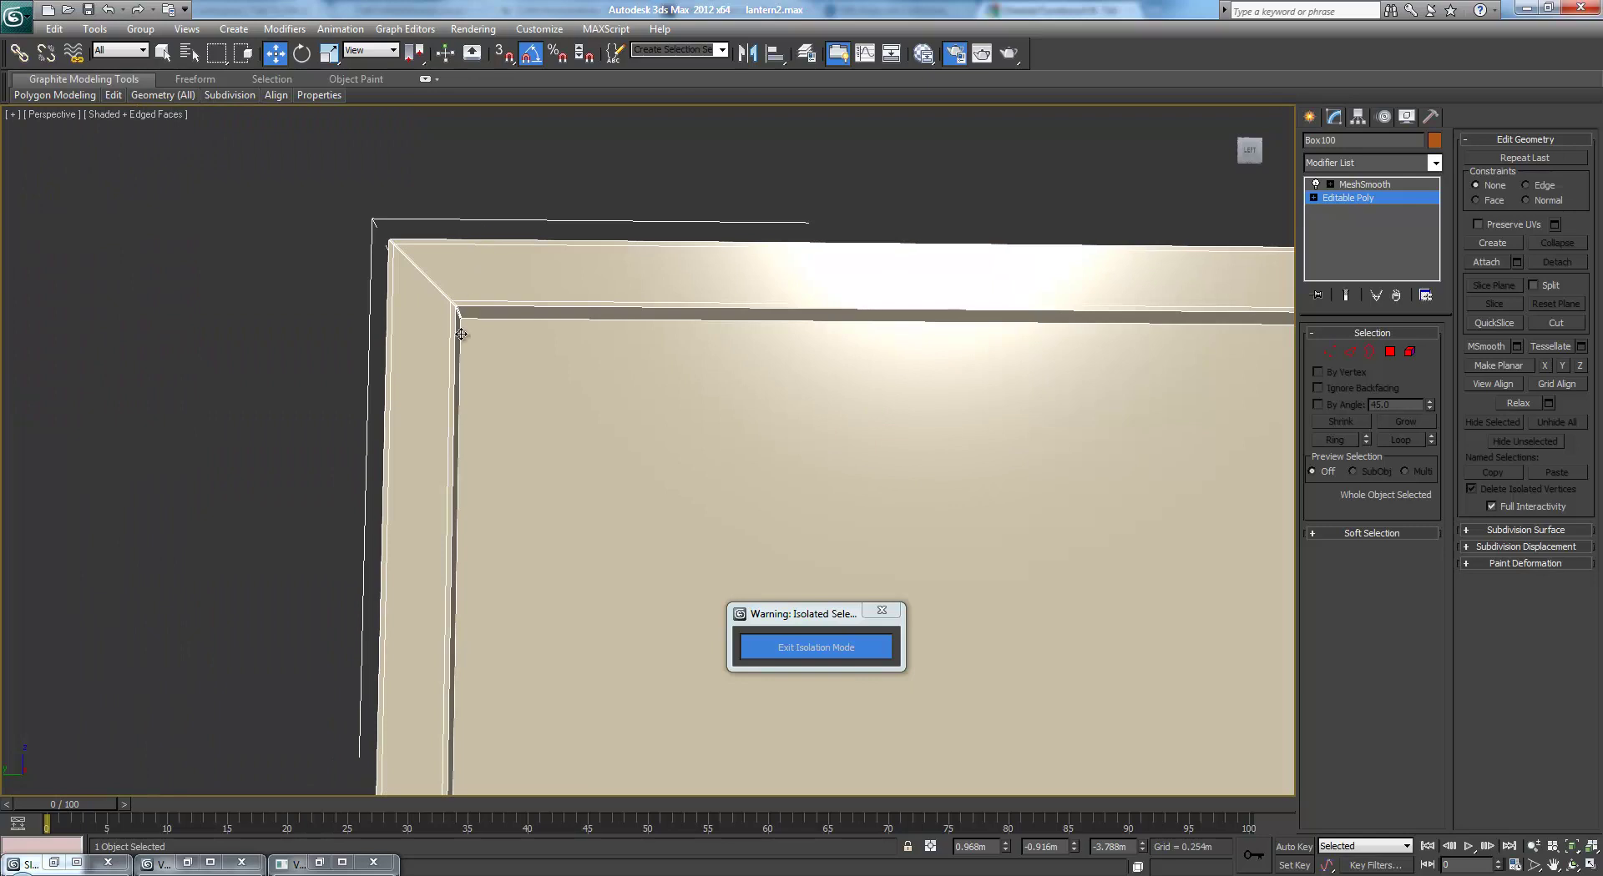
{"action": "middle_click_drag", "start_coordinate": [809, 419], "coordinate": [583, 365]}
{"action": "scroll", "coordinate": [584, 365], "scroll_direction": "down", "scroll_amount": 2}
{"action": "middle_click_drag", "start_coordinate": [854, 402], "coordinate": [743, 344], "text": "alt"}
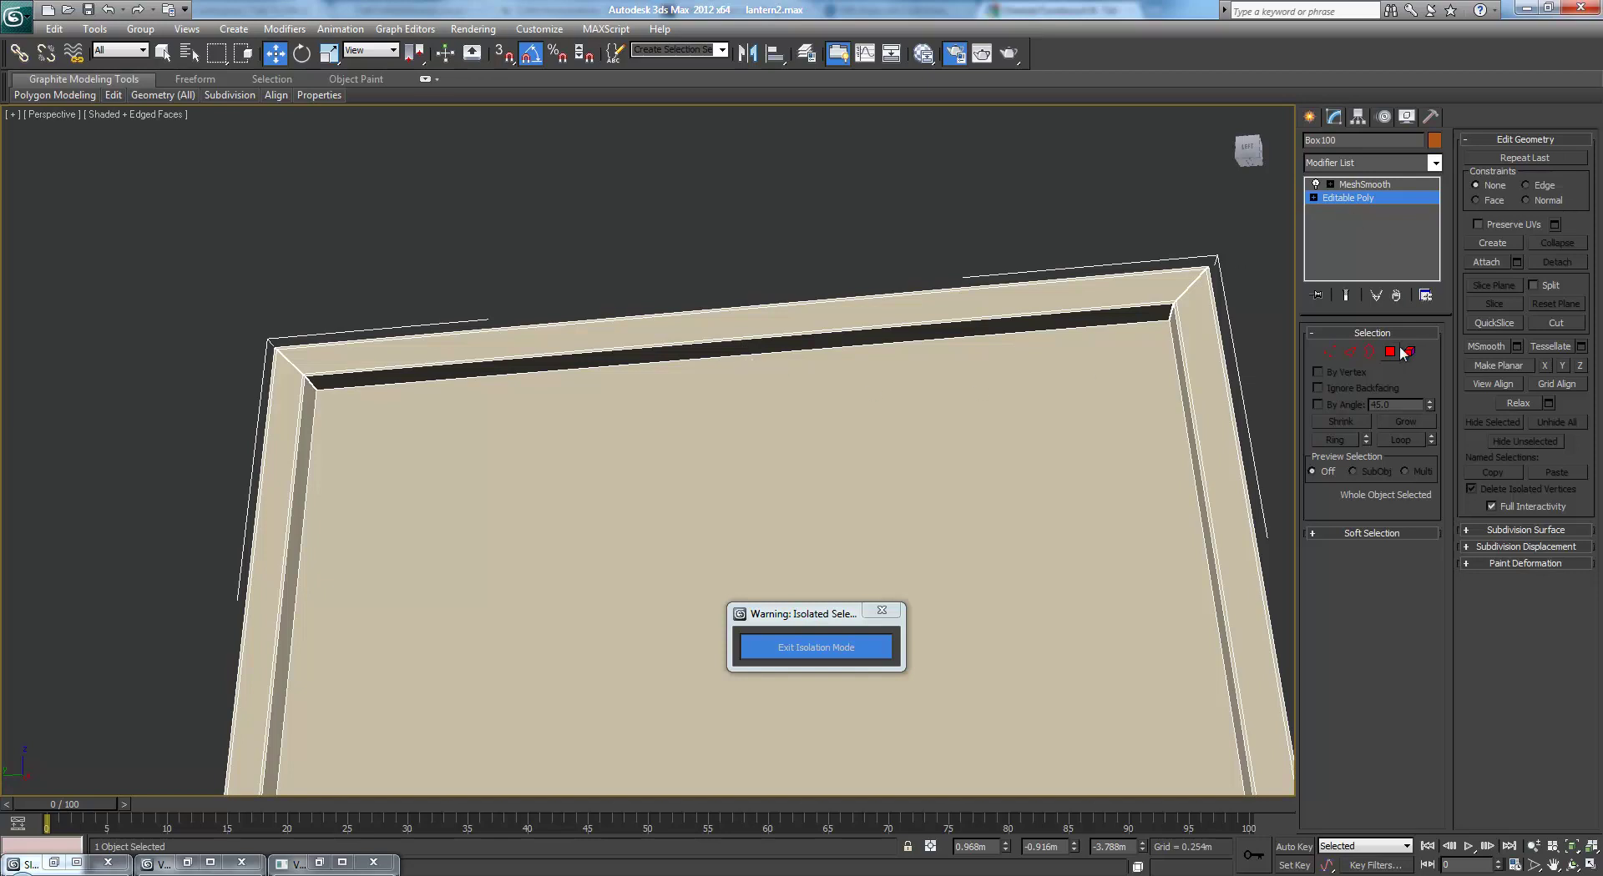
Connect the frame's vertical edges and its horizontal edges with two pinched segments each, adding support loops close to the panel's sides
{"action": "left_click", "coordinate": [1358, 350]}
{"action": "scroll", "coordinate": [1059, 364], "scroll_direction": "down", "scroll_amount": 4}
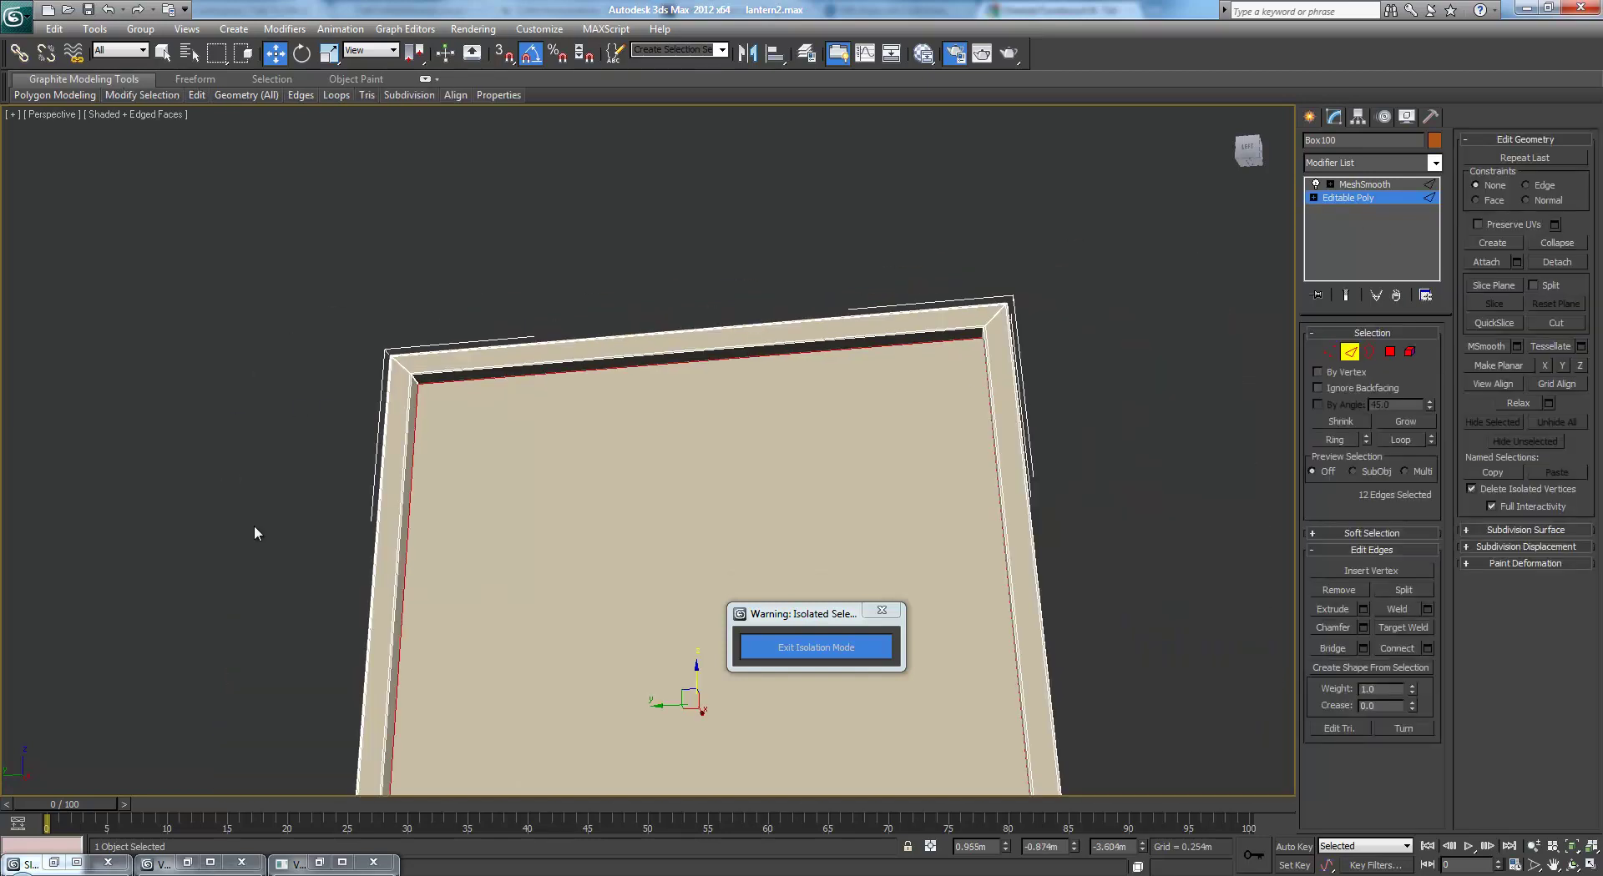
{"action": "left_click_drag", "start_coordinate": [267, 529], "coordinate": [1222, 541], "text": "ctrl"}
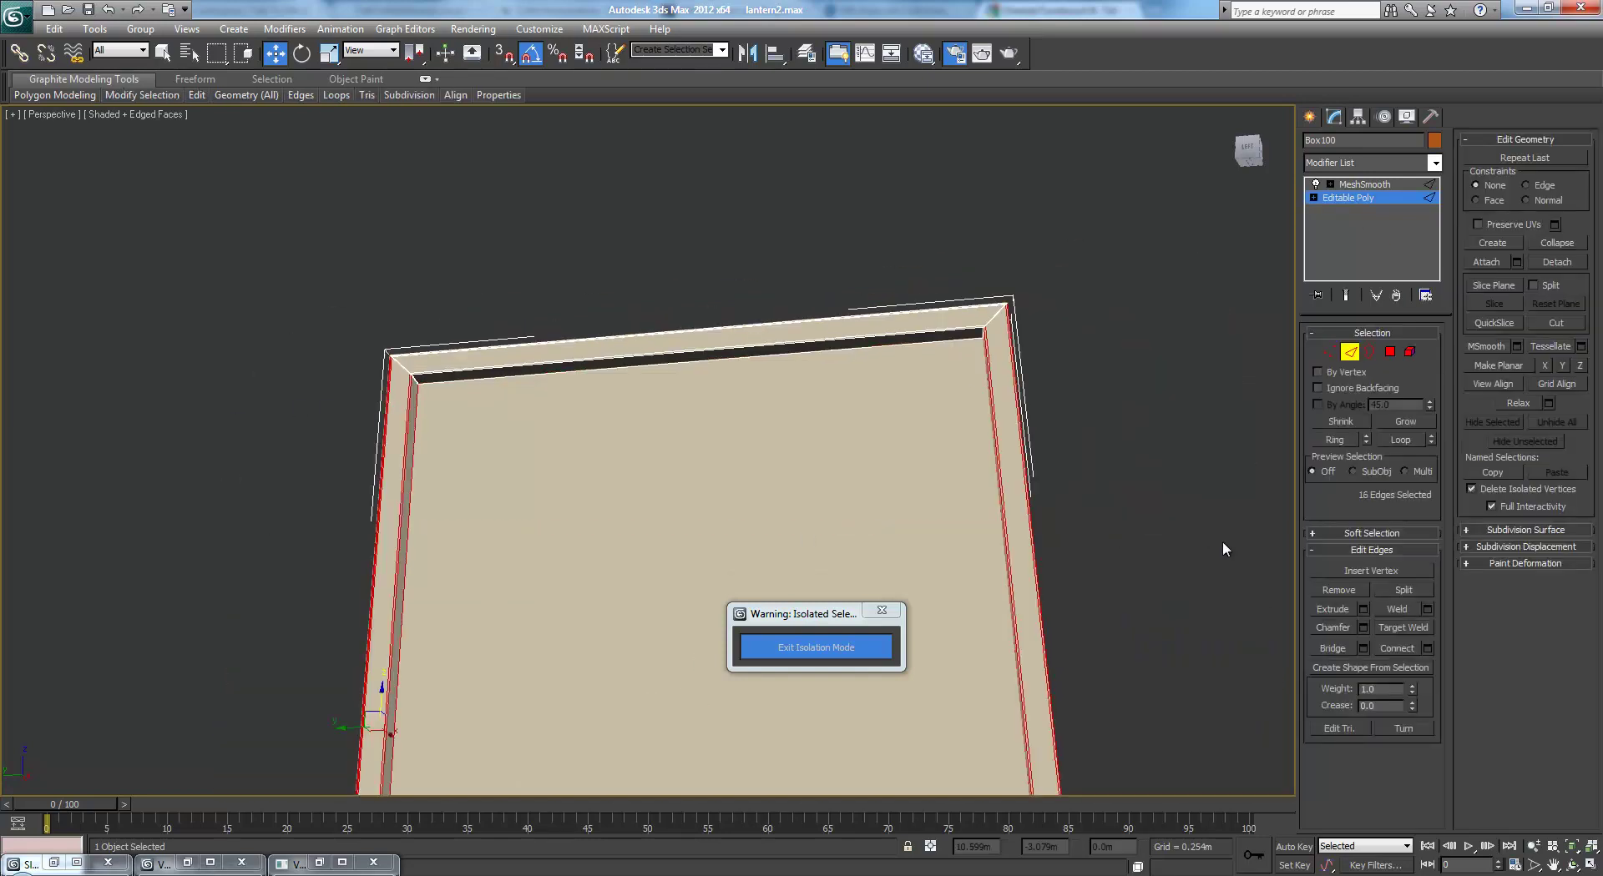
{"action": "left_click", "coordinate": [1428, 649]}
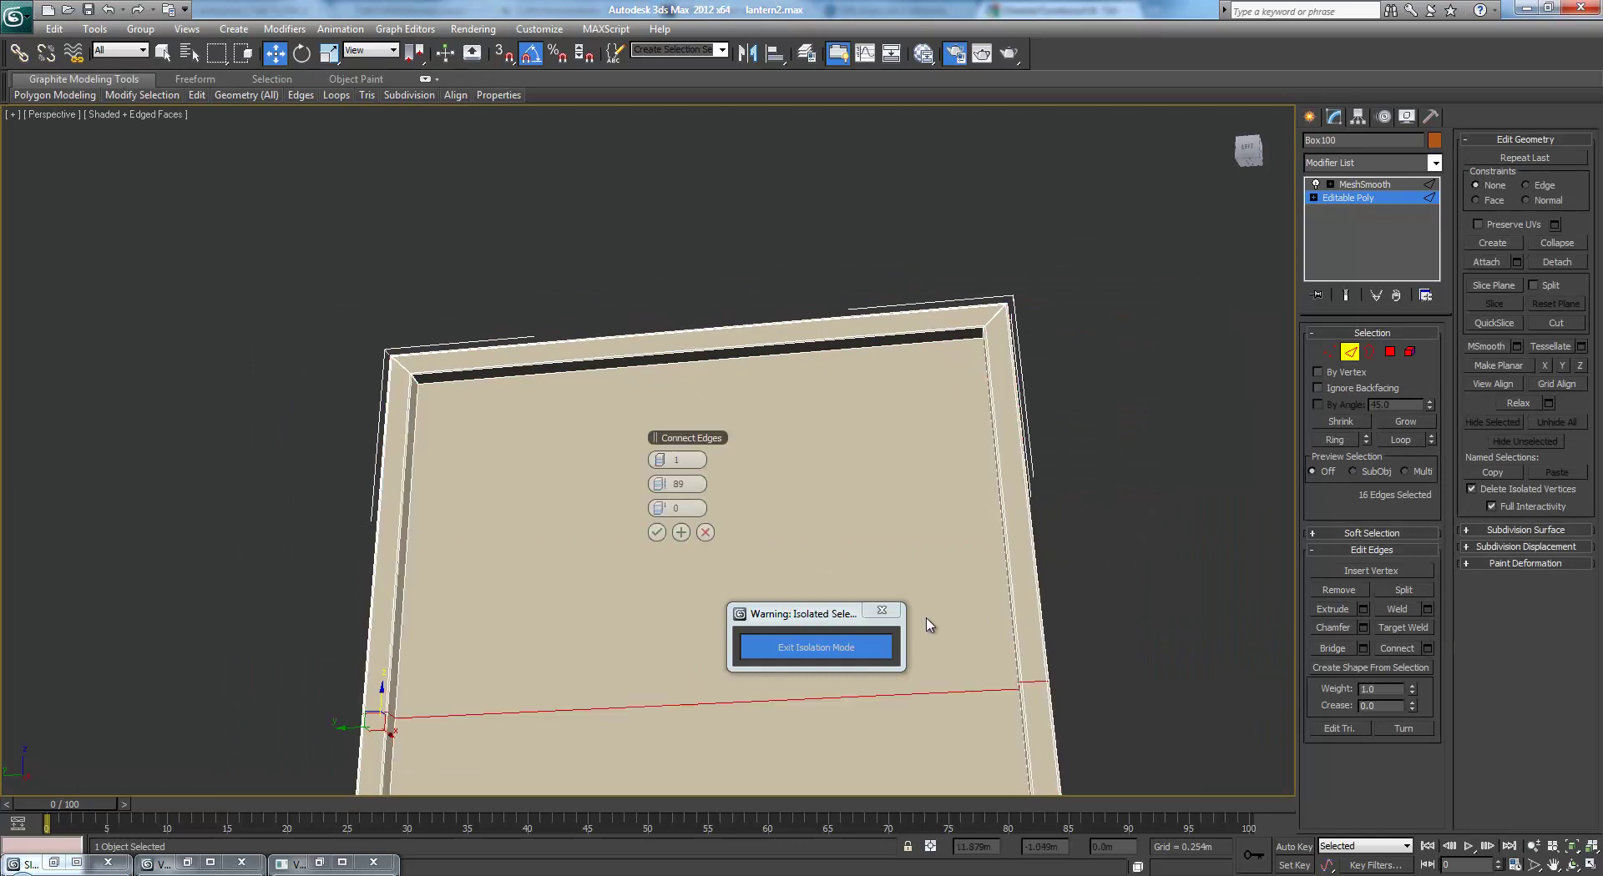
{"action": "left_click", "coordinate": [666, 460]}
{"action": "left_click_drag", "start_coordinate": [666, 485], "coordinate": [704, 484]}
{"action": "left_click", "coordinate": [656, 533]}
{"action": "scroll", "coordinate": [688, 317], "scroll_direction": "down", "scroll_amount": 4}
{"action": "left_click_drag", "start_coordinate": [725, 745], "coordinate": [725, 746], "text": "alt"}
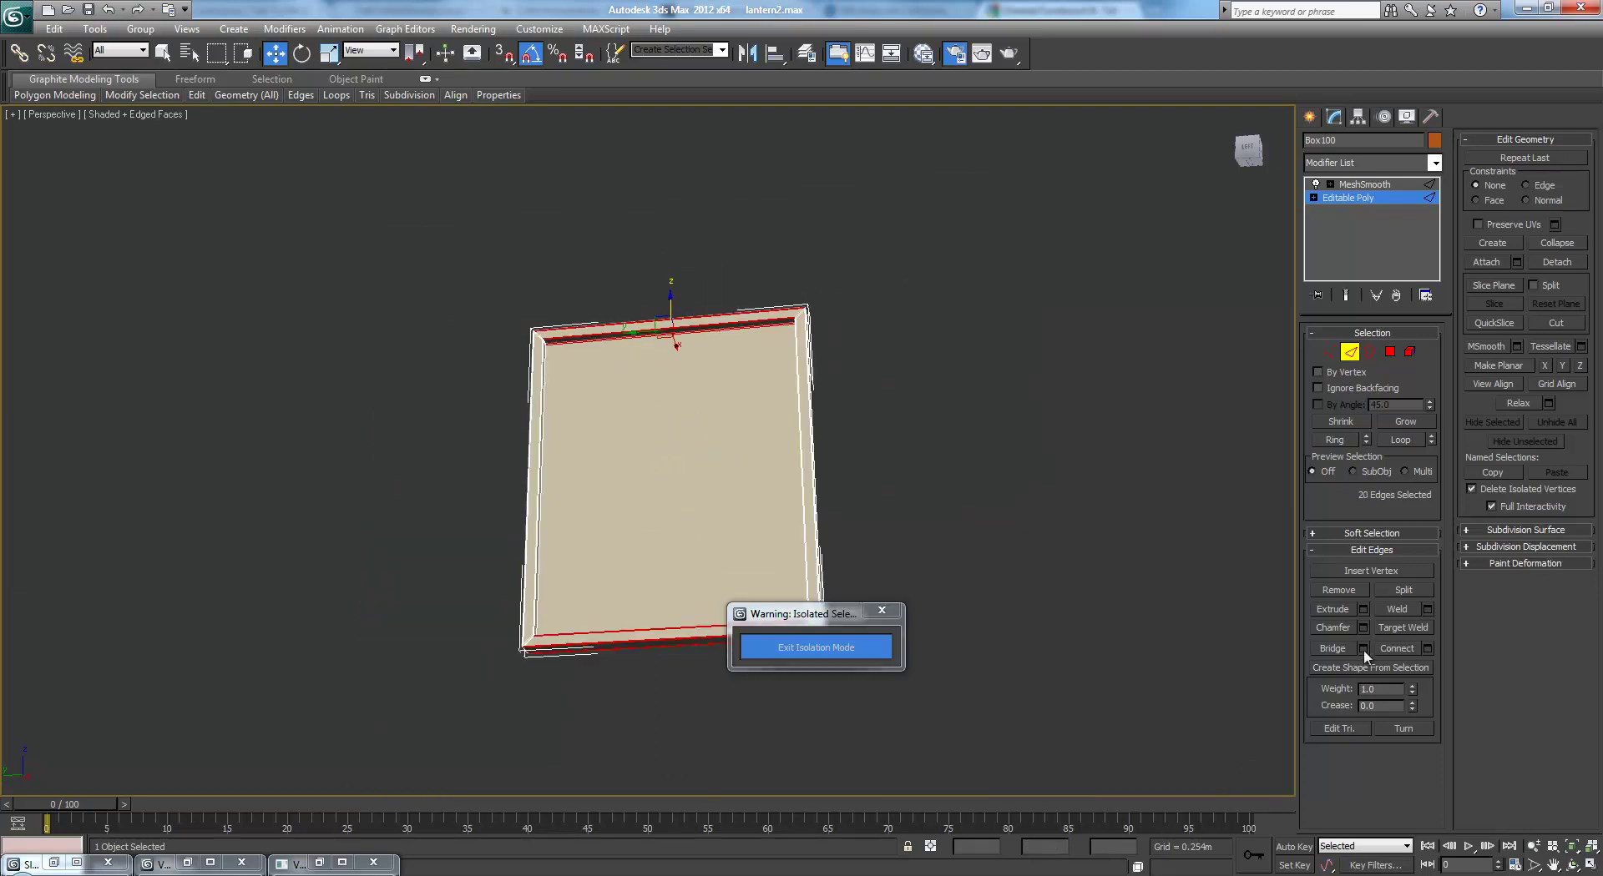
{"action": "left_click", "coordinate": [1386, 650]}
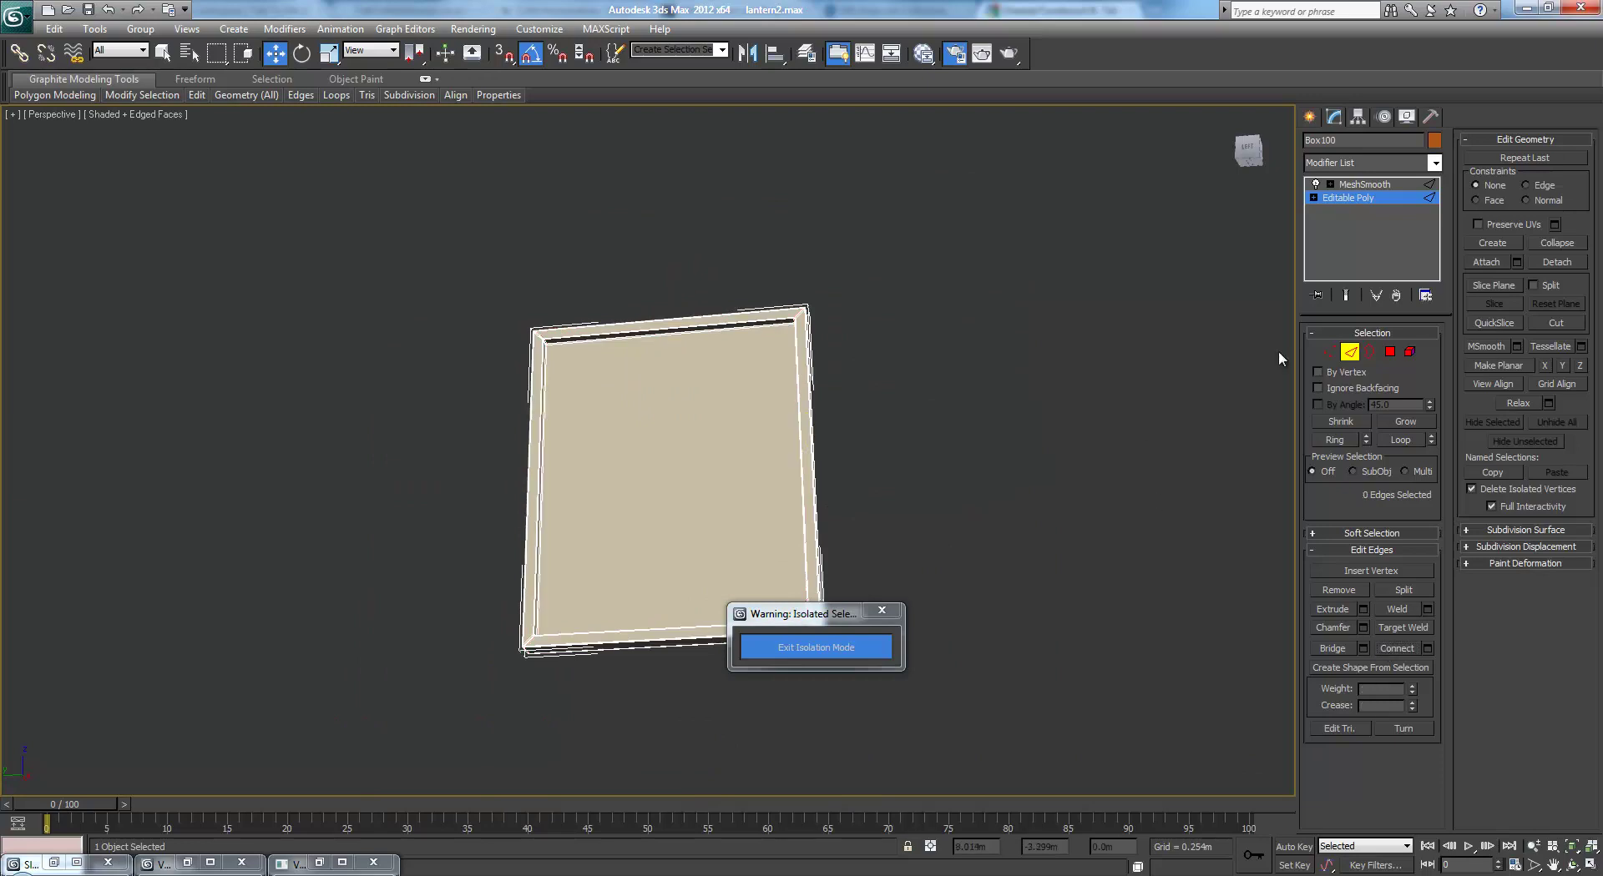
Inspect the frame's corner and panel surface at the MeshSmooth level with edged faces hidden
{"action": "left_click", "coordinate": [1379, 187]}
{"action": "scroll", "coordinate": [1035, 324], "scroll_direction": "up", "scroll_amount": 4}
{"action": "key", "text": "F3"}
{"action": "key", "text": "F3"}
{"action": "key", "text": "F4"}
{"action": "scroll", "coordinate": [934, 387], "scroll_direction": "up", "scroll_amount": 3}
{"action": "mouse_move", "coordinate": [935, 386]}
{"action": "middle_mouse_down", "text": "alt"}
{"action": "mouse_move", "coordinate": [1037, 389]}
{"action": "mouse_move", "coordinate": [1034, 358]}
{"action": "mouse_move", "coordinate": [951, 304]}
{"action": "mouse_move", "coordinate": [941, 350]}
{"action": "mouse_move", "coordinate": [1010, 355]}
{"action": "mouse_move", "coordinate": [924, 362]}
{"action": "middle_mouse_up", "text": "alt"}
{"action": "scroll", "coordinate": [658, 361], "scroll_direction": "up", "scroll_amount": 3}
{"action": "scroll", "coordinate": [659, 361], "scroll_direction": "up", "scroll_amount": 3}
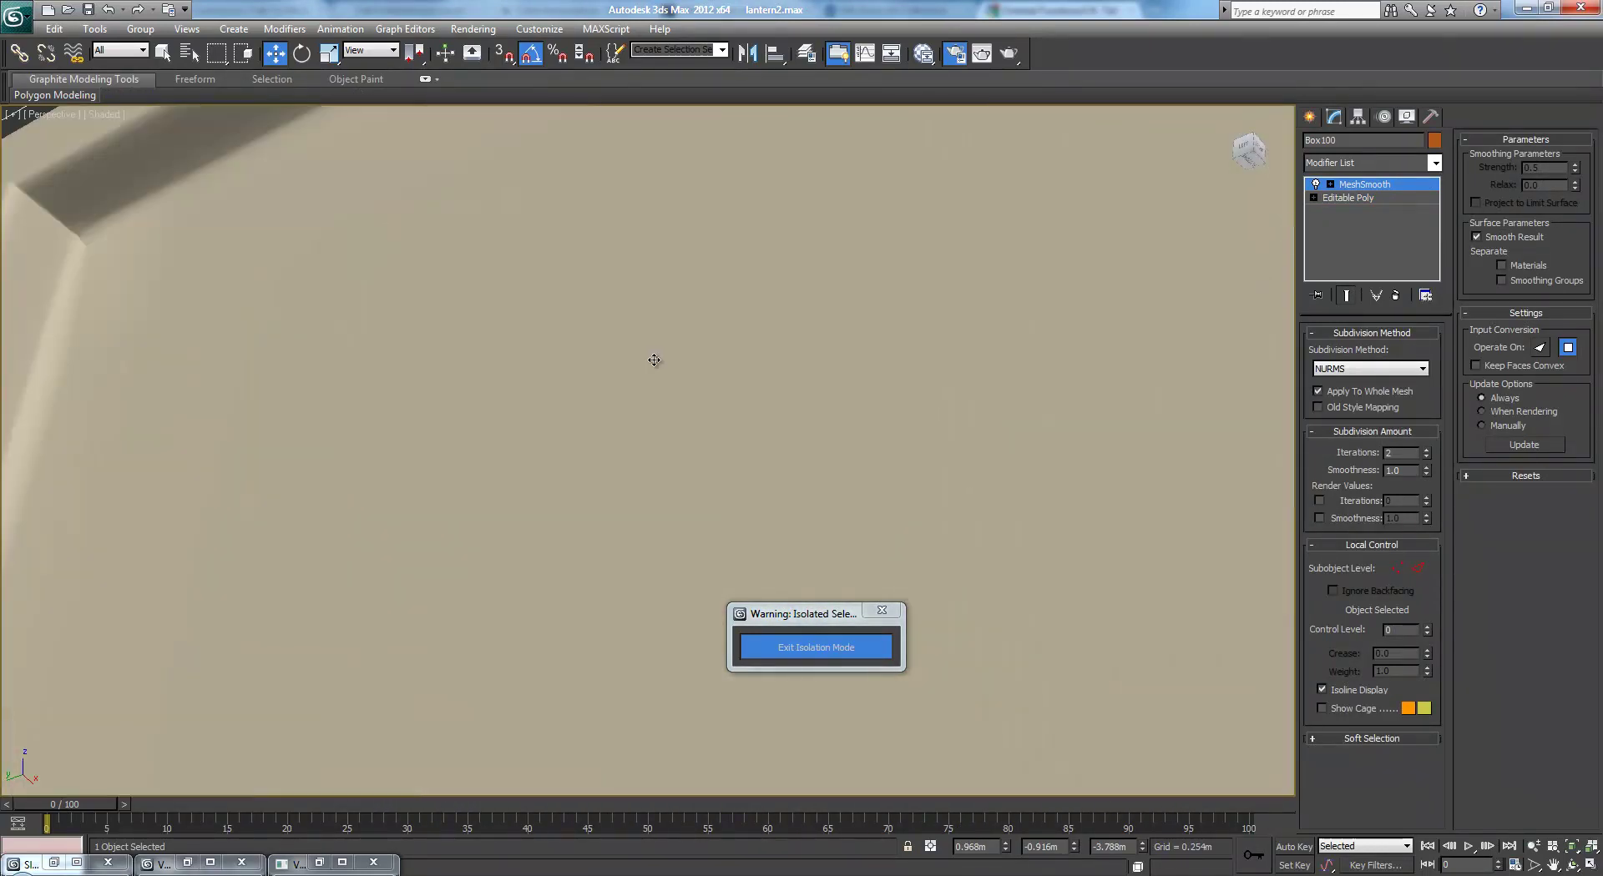
{"action": "middle_click_drag", "start_coordinate": [656, 361], "coordinate": [1000, 382]}
{"action": "scroll", "coordinate": [986, 379], "scroll_direction": "down", "scroll_amount": 3}
At the Editable Poly level with edged faces shown, move the panel's left vertical support edge outward, closer to the frame's inner border
{"action": "left_click", "coordinate": [1356, 197]}
{"action": "key", "text": "F3"}
{"action": "key", "text": "F4"}
{"action": "middle_click_drag", "start_coordinate": [930, 317], "coordinate": [1113, 354]}
{"action": "left_click", "coordinate": [1349, 351]}
{"action": "left_click", "coordinate": [558, 342]}
{"action": "scroll", "coordinate": [733, 429], "scroll_direction": "up", "scroll_amount": 5}
{"action": "middle_click_drag", "start_coordinate": [705, 336], "coordinate": [658, 159]}
{"action": "scroll", "coordinate": [700, 547], "scroll_direction": "down", "scroll_amount": 3}
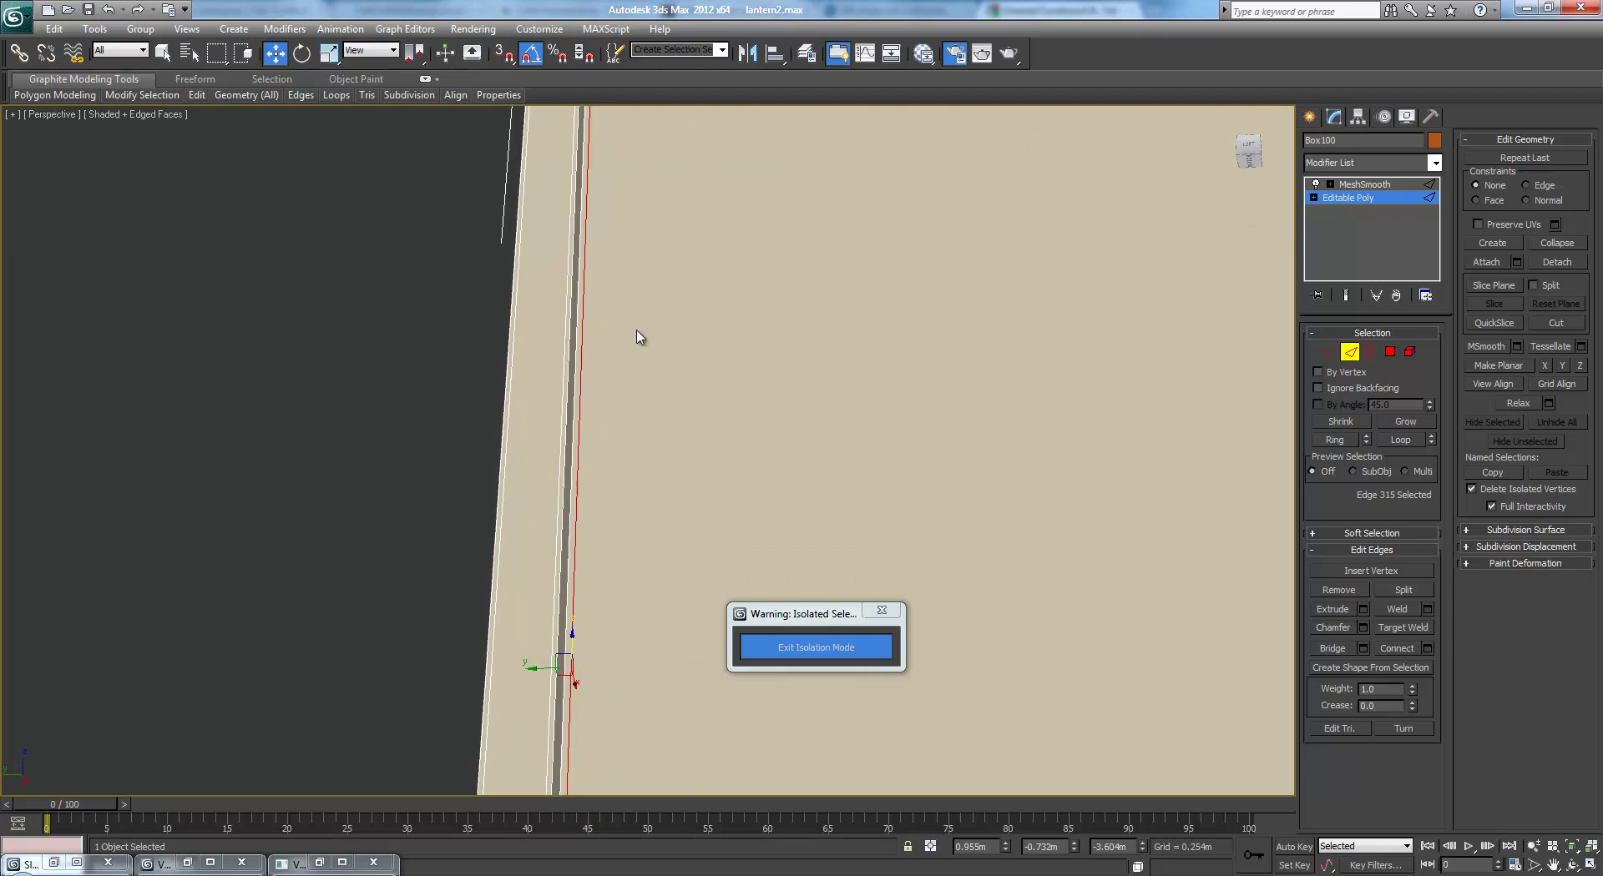
{"action": "middle_click_drag", "start_coordinate": [633, 349], "coordinate": [638, 278]}
{"action": "scroll", "coordinate": [623, 279], "scroll_direction": "up", "scroll_amount": 4}
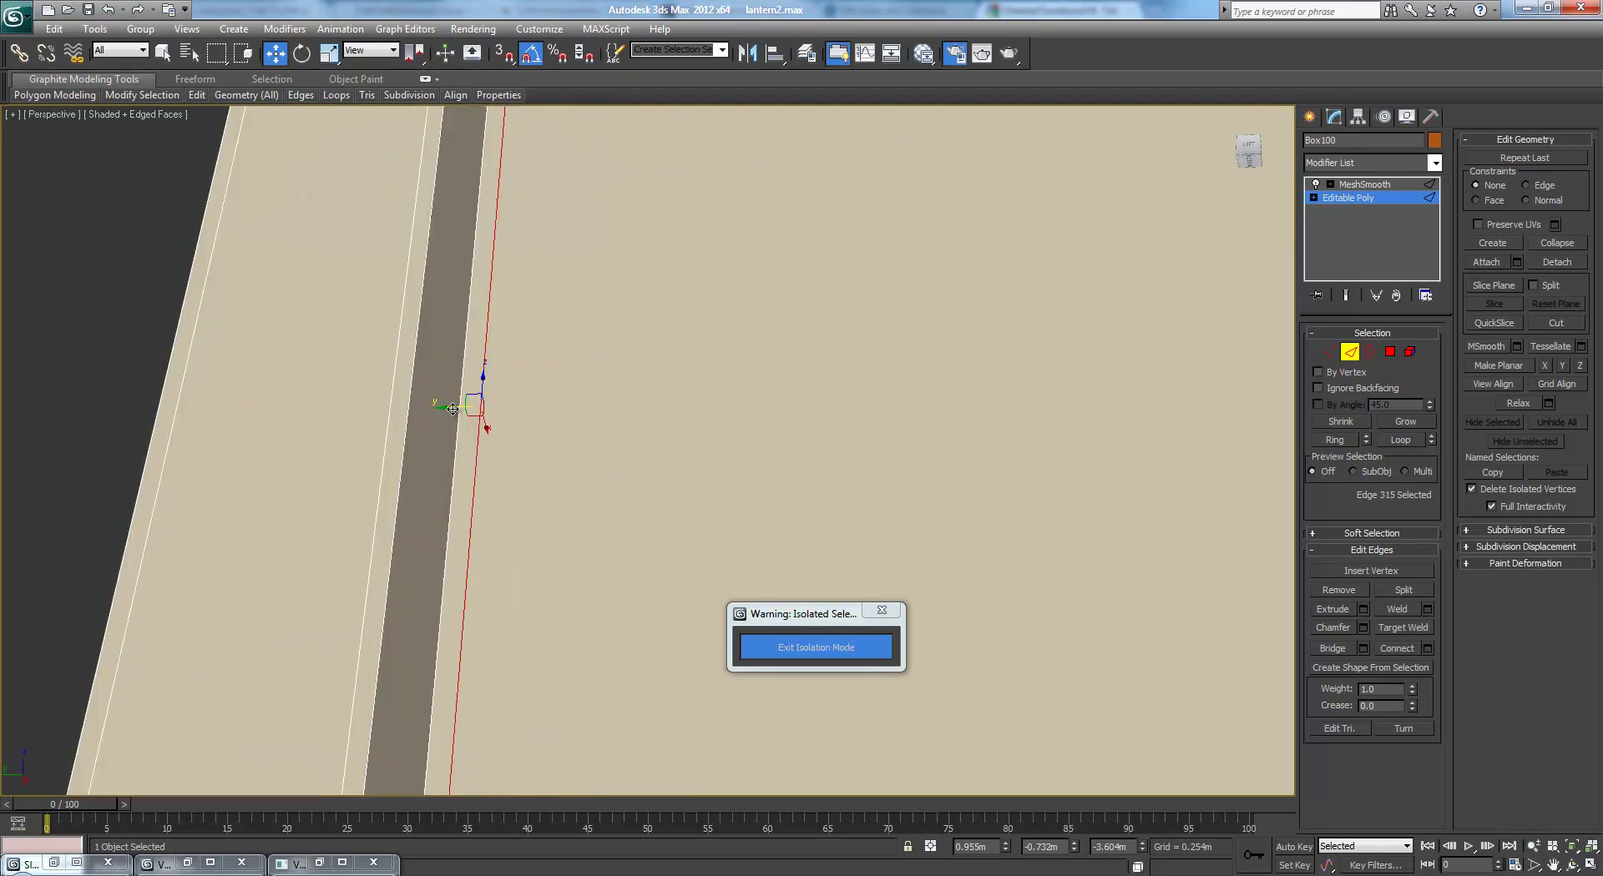
{"action": "left_click_drag", "start_coordinate": [452, 409], "coordinate": [437, 410]}
Move the panel's right vertical support edge slightly toward the frame's inner border
{"action": "scroll", "coordinate": [894, 368], "scroll_direction": "down", "scroll_amount": 4}
{"action": "middle_click_drag", "start_coordinate": [894, 369], "coordinate": [630, 373]}
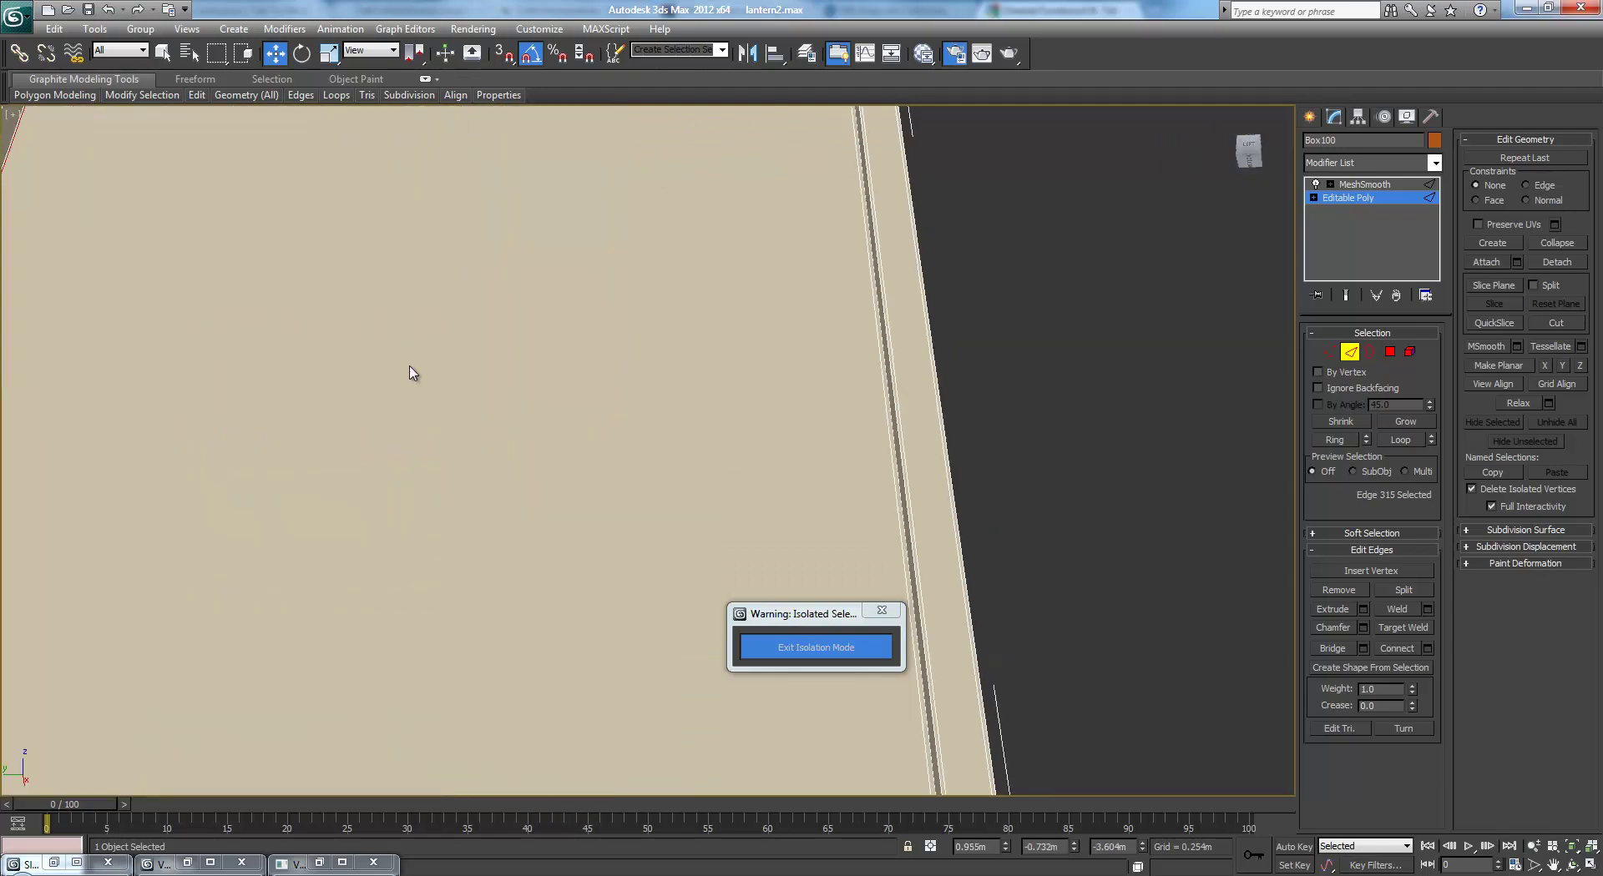
{"action": "scroll", "coordinate": [706, 366], "scroll_direction": "up", "scroll_amount": 3}
{"action": "middle_click_drag", "start_coordinate": [1056, 355], "coordinate": [830, 395]}
{"action": "left_click", "coordinate": [909, 392]}
{"action": "left_click_drag", "start_coordinate": [887, 405], "coordinate": [893, 405]}
Tighten the panel's top and bottom horizontal support edges against the frame's inner border
{"action": "scroll", "coordinate": [676, 224], "scroll_direction": "down", "scroll_amount": 4}
{"action": "middle_click_drag", "start_coordinate": [665, 199], "coordinate": [676, 224]}
{"action": "scroll", "coordinate": [676, 224], "scroll_direction": "up", "scroll_amount": 5}
{"action": "left_click", "coordinate": [754, 358]}
{"action": "middle_click_drag", "start_coordinate": [612, 358], "coordinate": [626, 345], "text": "alt"}
{"action": "scroll", "coordinate": [609, 334], "scroll_direction": "down", "scroll_amount": 10}
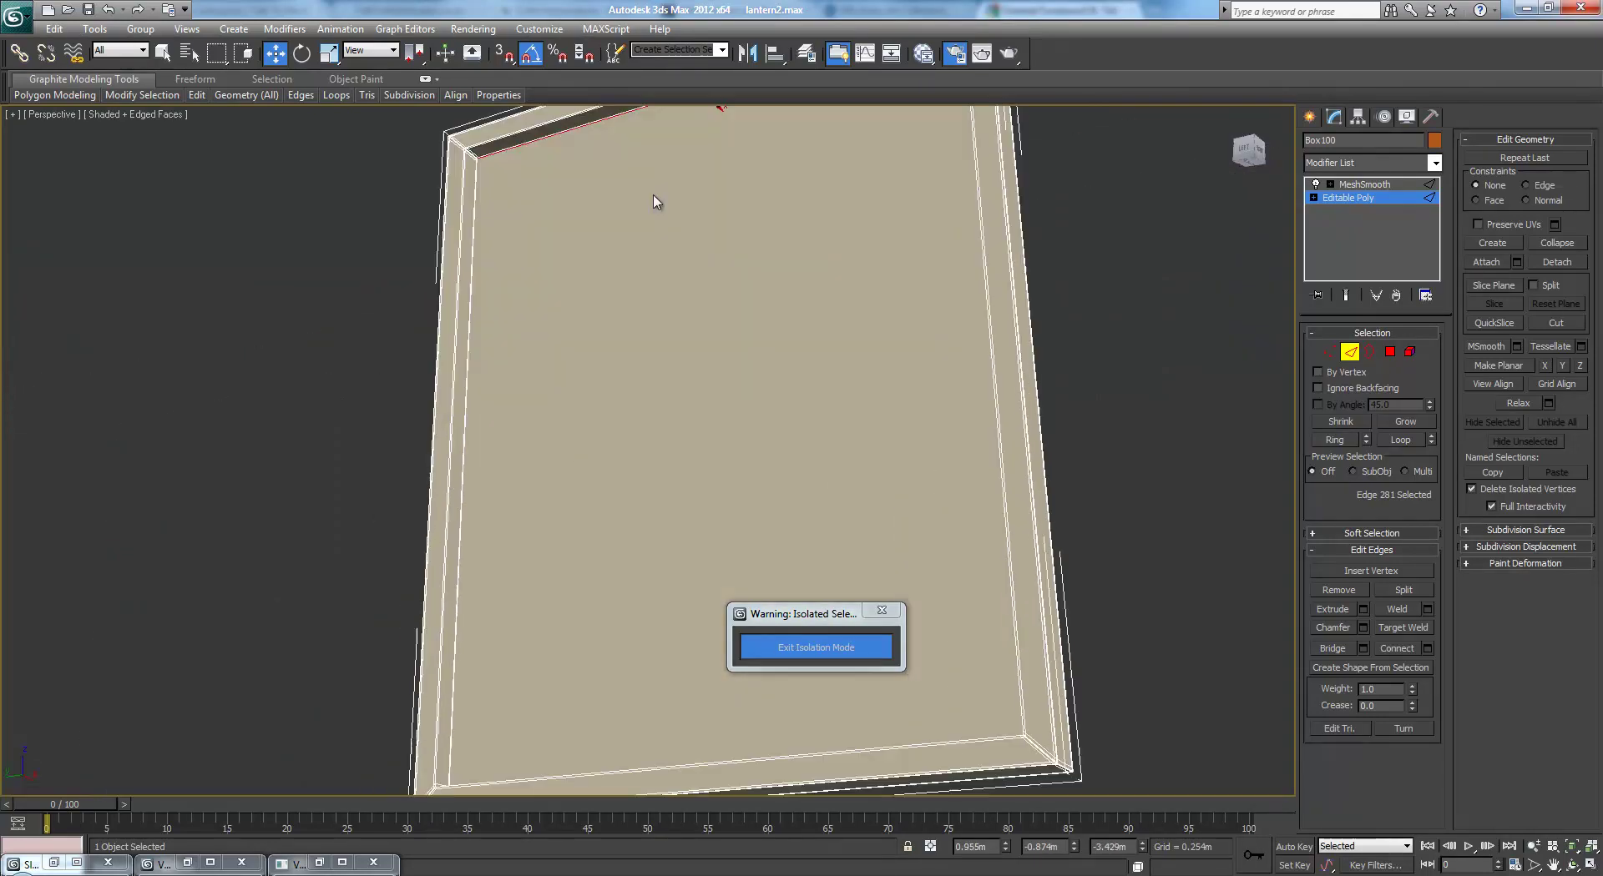
{"action": "scroll", "coordinate": [638, 297], "scroll_direction": "up", "scroll_amount": 10}
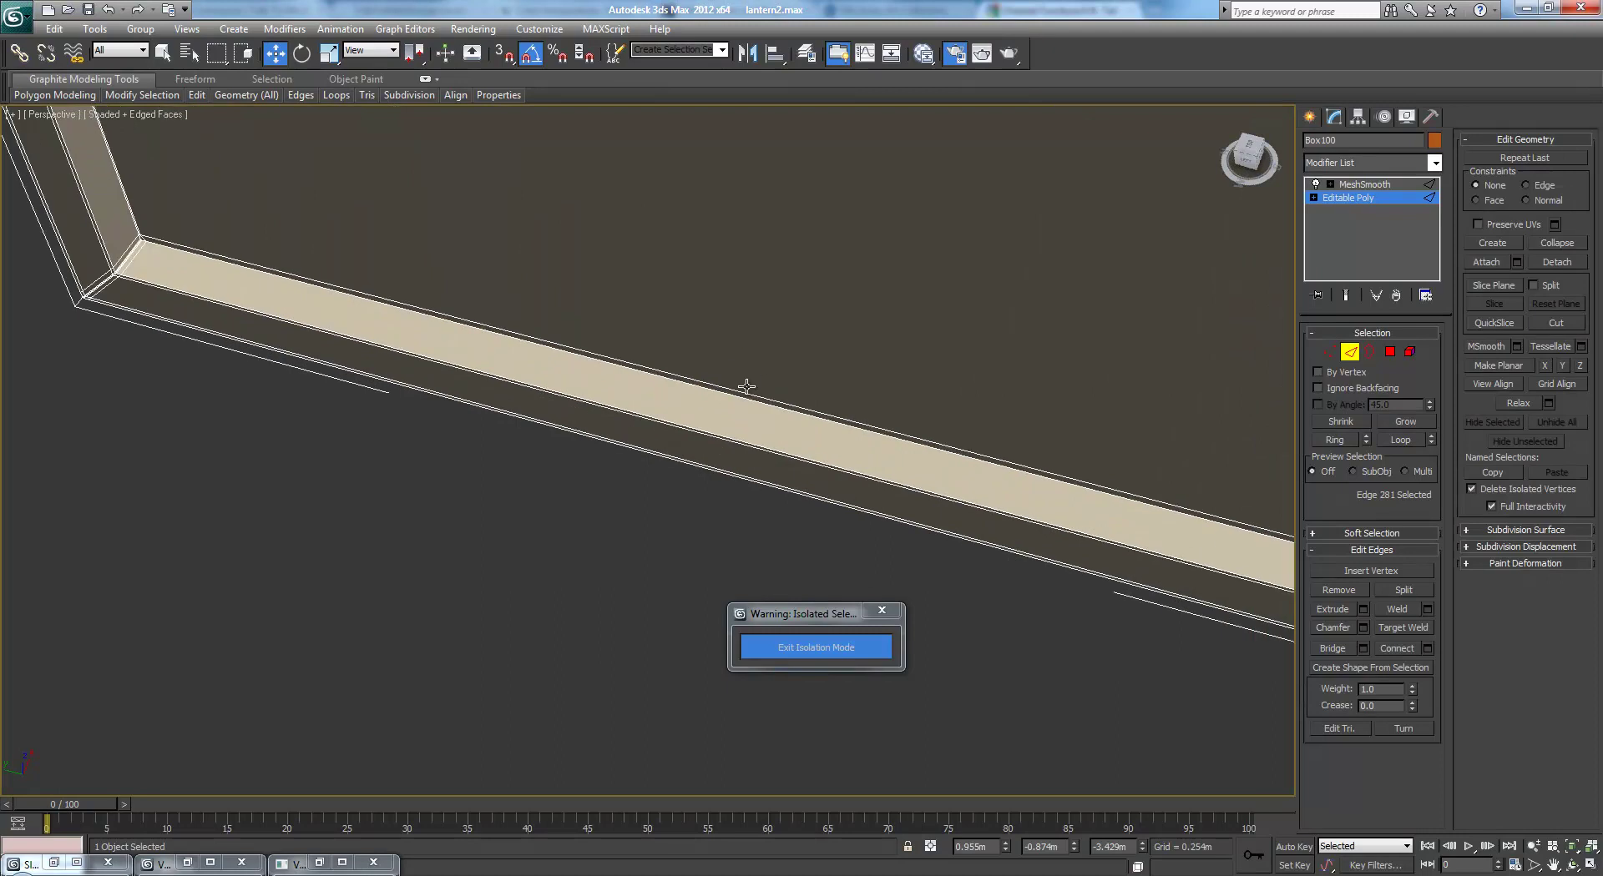
{"action": "left_click", "coordinate": [746, 393]}
{"action": "scroll", "coordinate": [738, 388], "scroll_direction": "up", "scroll_amount": 6}
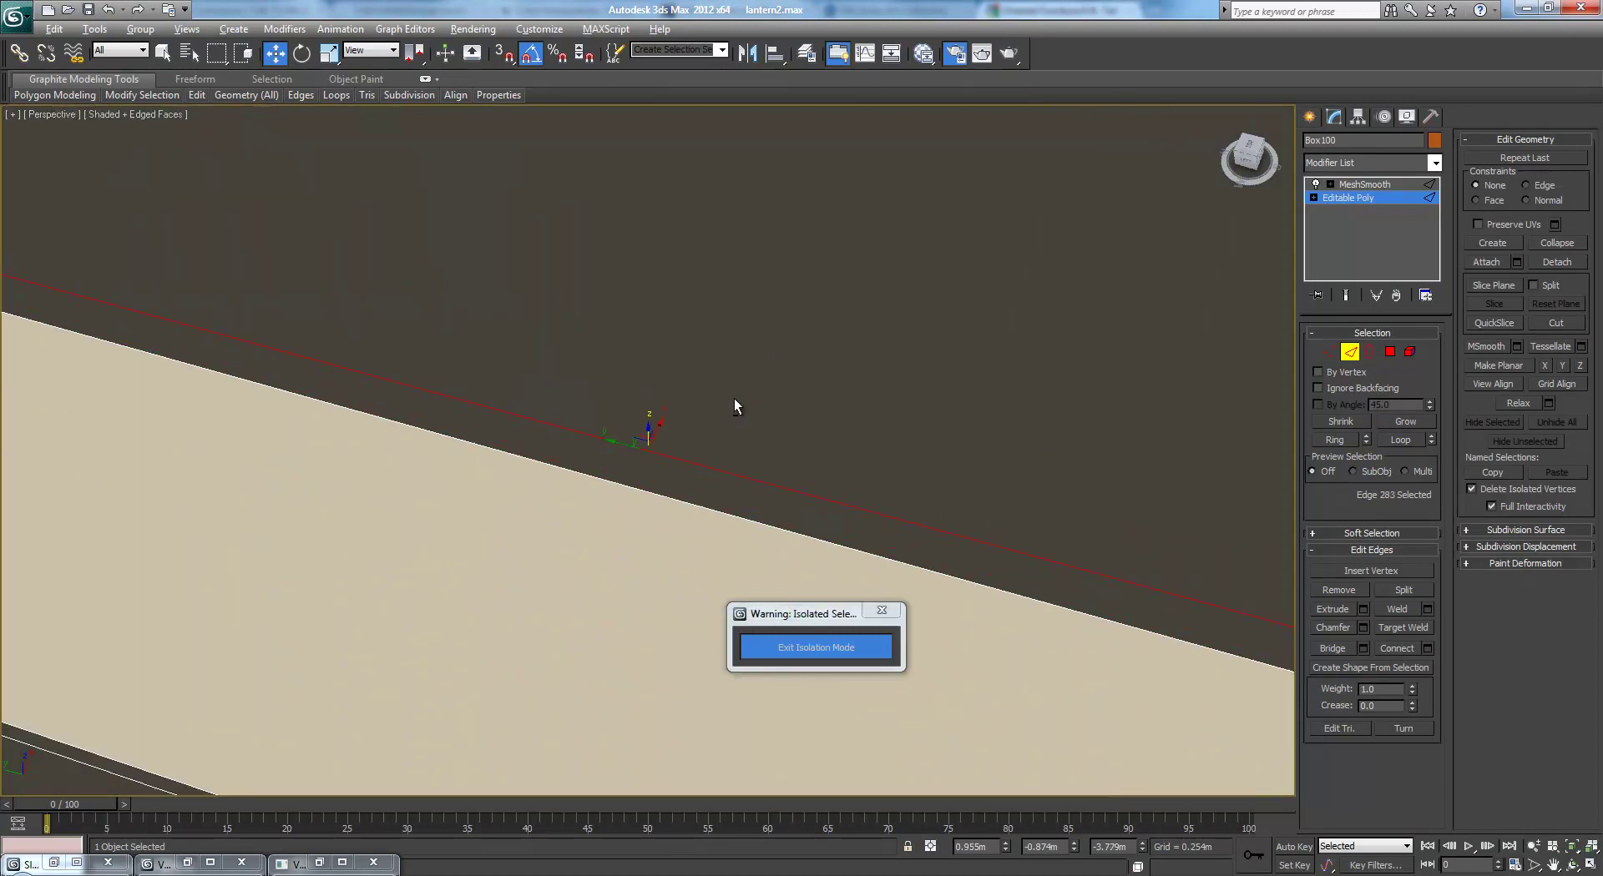
{"action": "scroll", "coordinate": [647, 419], "scroll_direction": "down", "scroll_amount": 5}
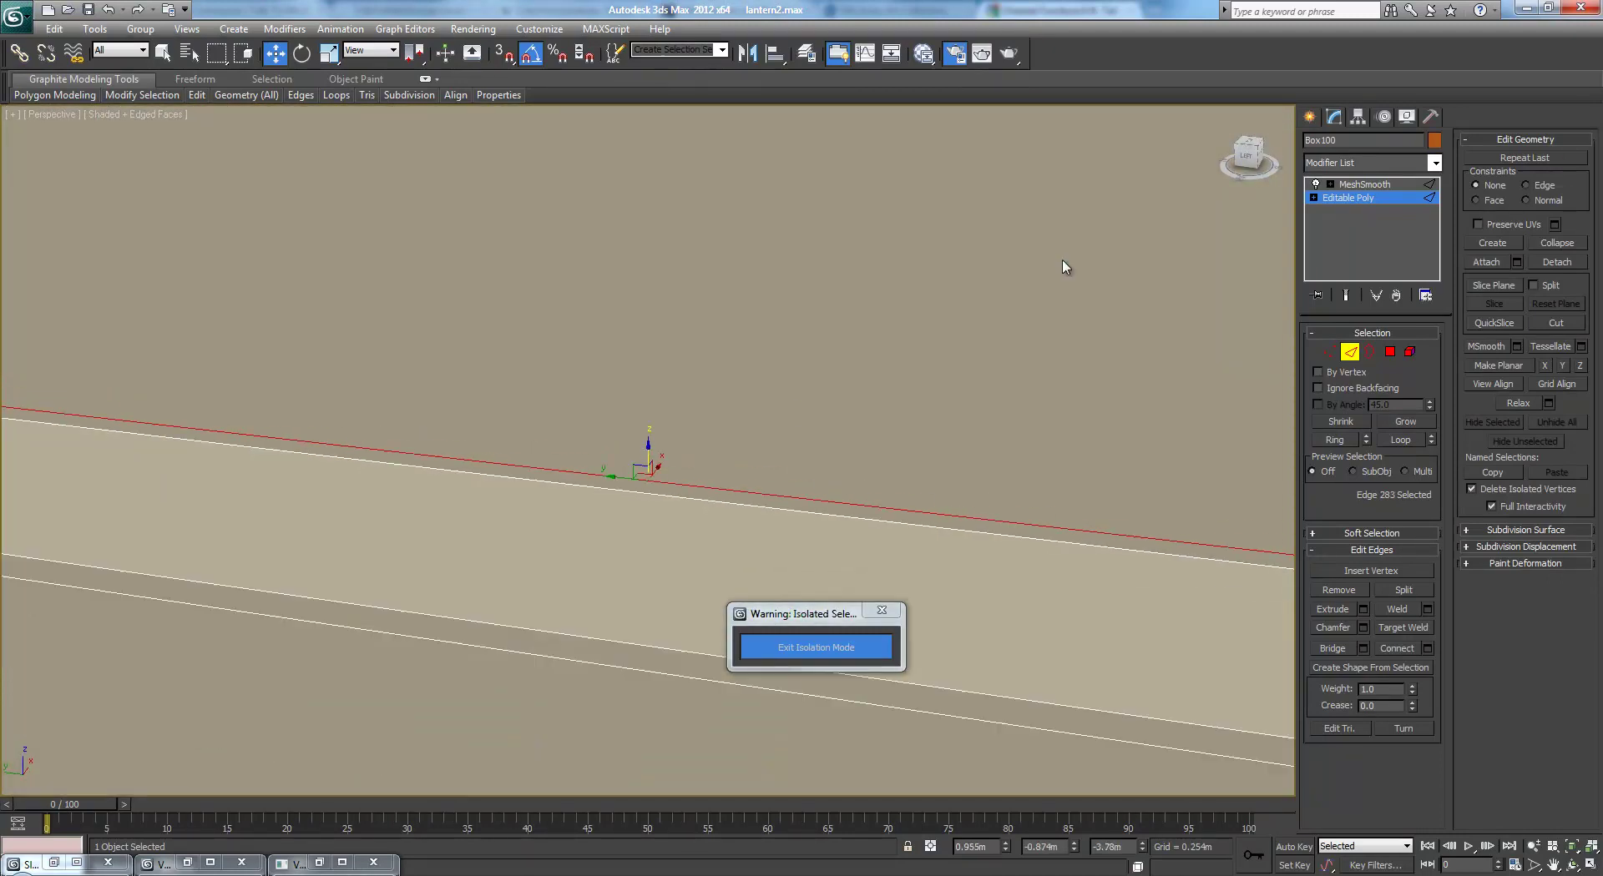
Display the smoothed frame at the MeshSmooth level without edged faces, deselect it, and exit isolation mode
{"action": "left_click", "coordinate": [1356, 199]}
{"action": "left_click", "coordinate": [1361, 184]}
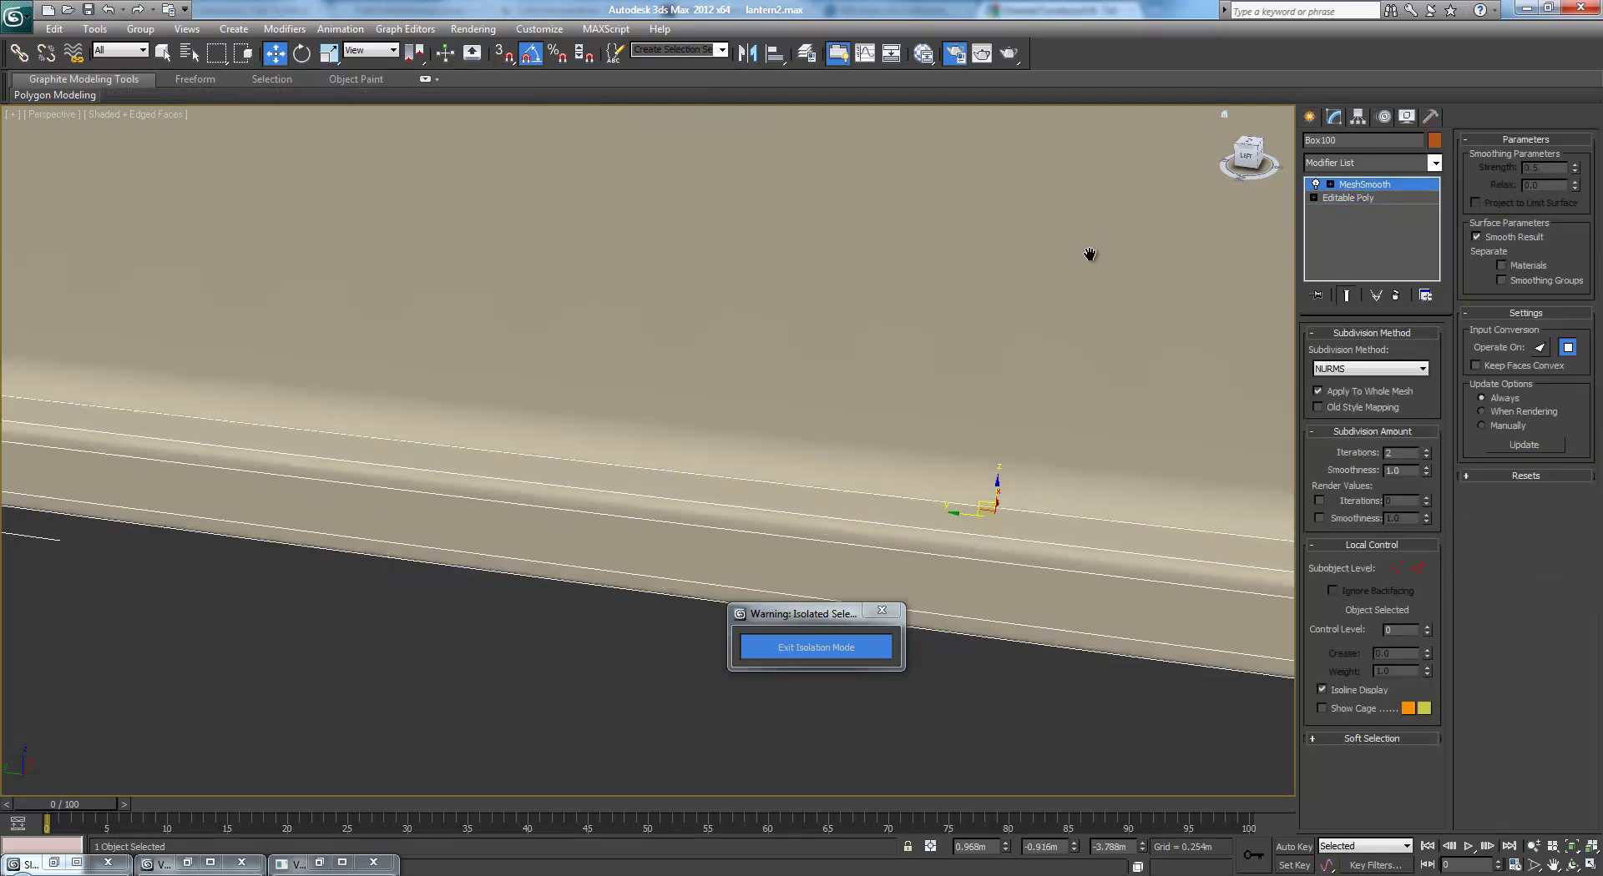
{"action": "key", "text": "z"}
{"action": "key", "text": "F4"}
{"action": "left_click", "coordinate": [1056, 409]}
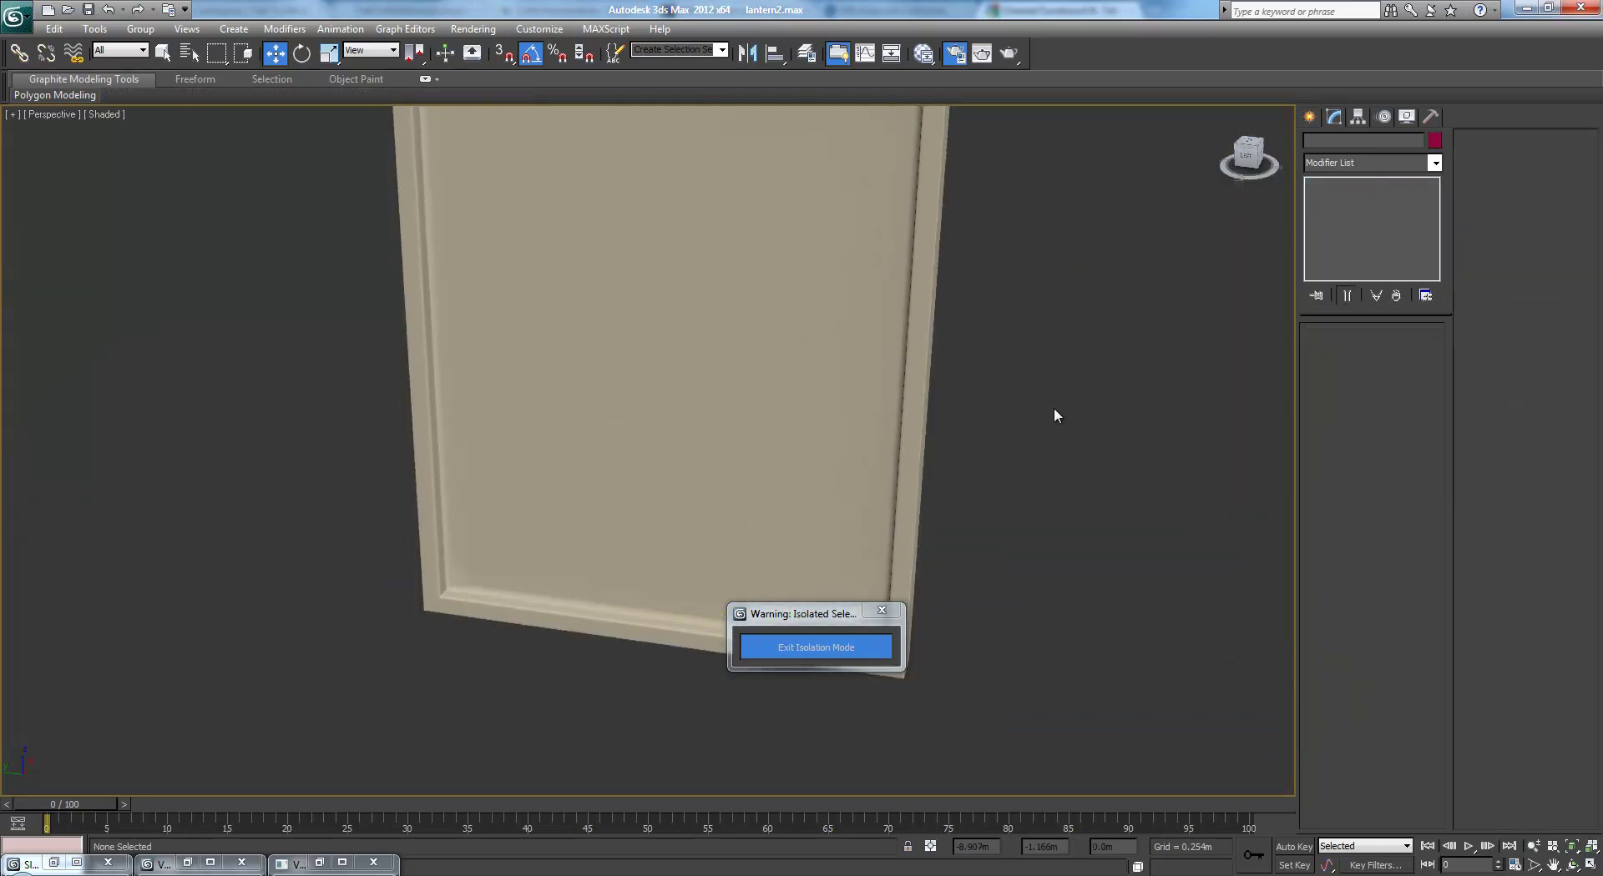
{"action": "key", "text": "z"}
{"action": "left_click", "coordinate": [840, 650]}
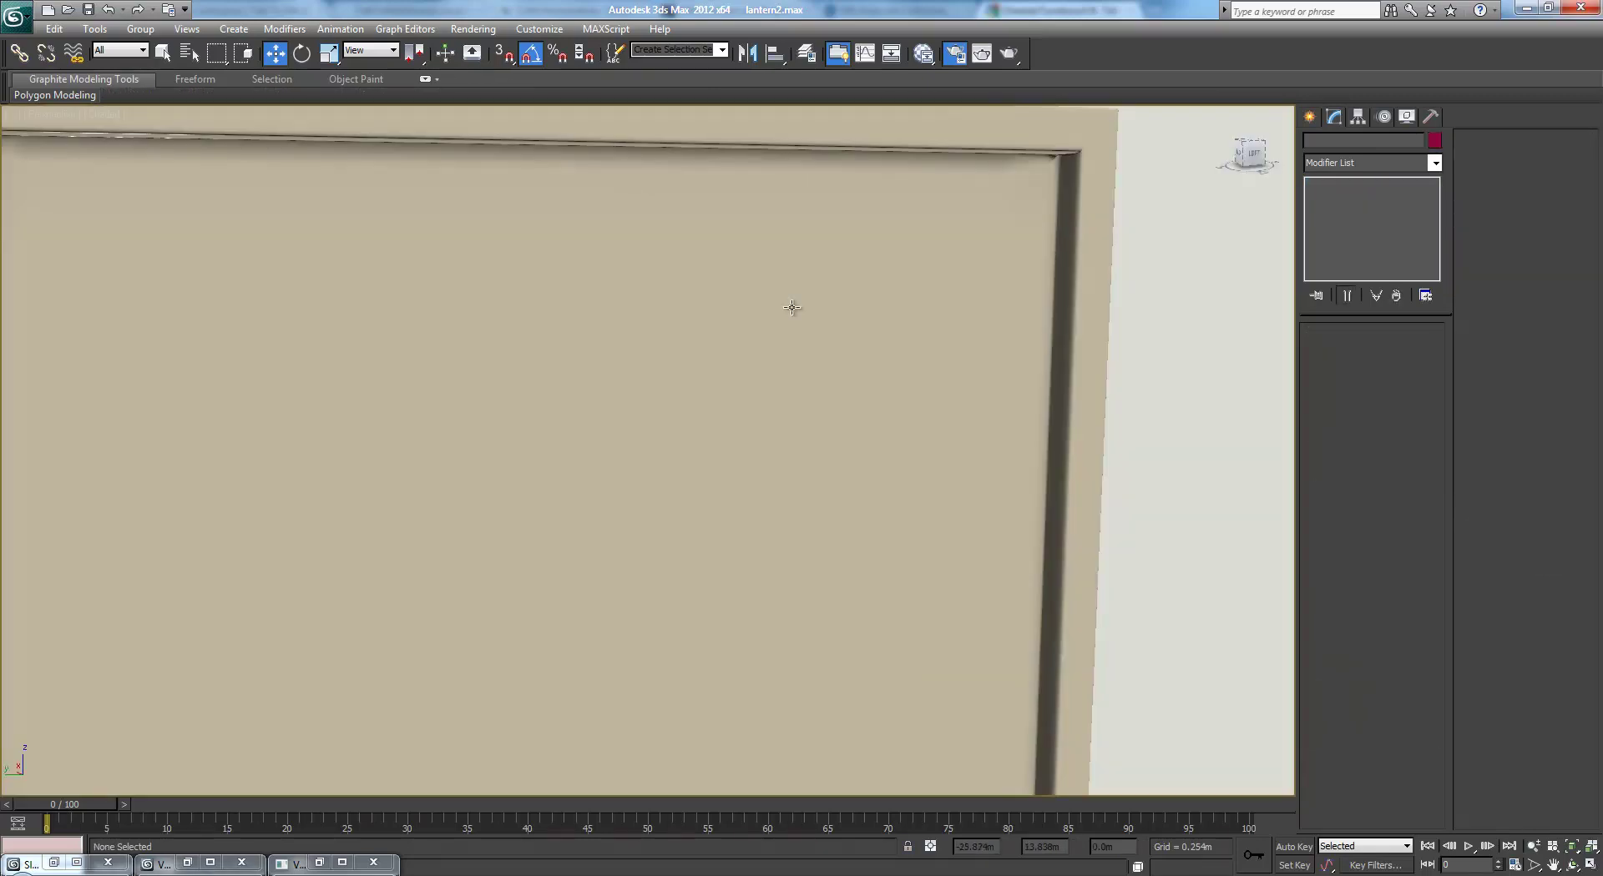
{"action": "scroll", "coordinate": [813, 312], "scroll_direction": "down", "scroll_amount": 2}
{"action": "scroll", "coordinate": [829, 344], "scroll_direction": "up", "scroll_amount": 5}
{"action": "scroll", "coordinate": [944, 354], "scroll_direction": "down", "scroll_amount": 3}
Assign the plain light-coloured Arch & Design material from the Slate Material Editor to the picture panel inside the frame
{"action": "left_click", "coordinate": [831, 444]}
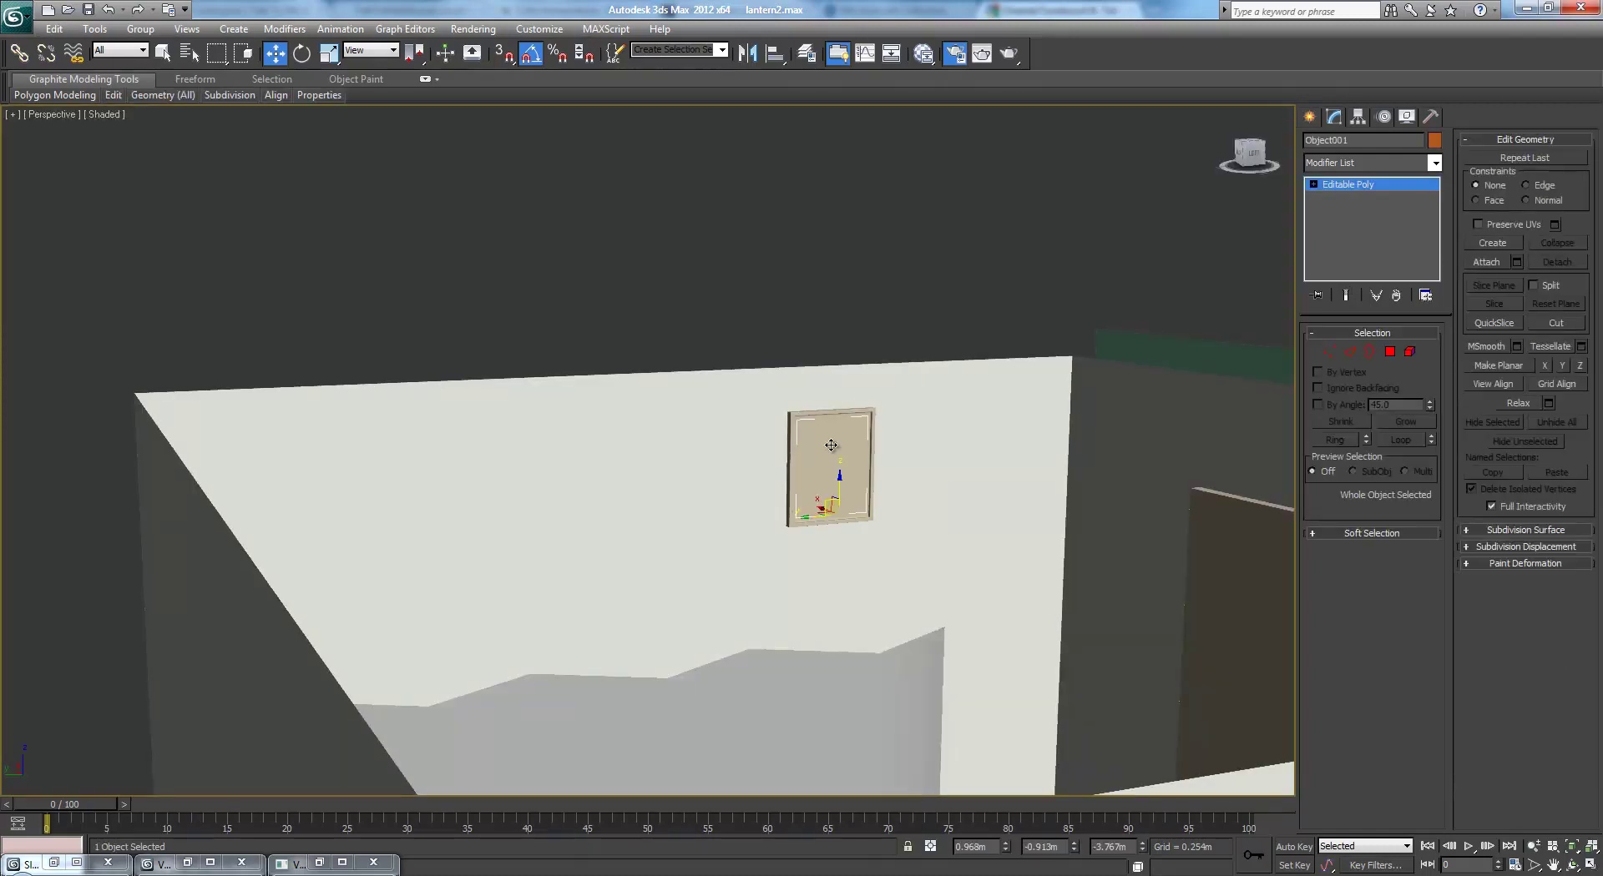
{"action": "key", "text": "z"}
{"action": "middle_click_drag", "start_coordinate": [764, 386], "coordinate": [855, 381], "text": "alt"}
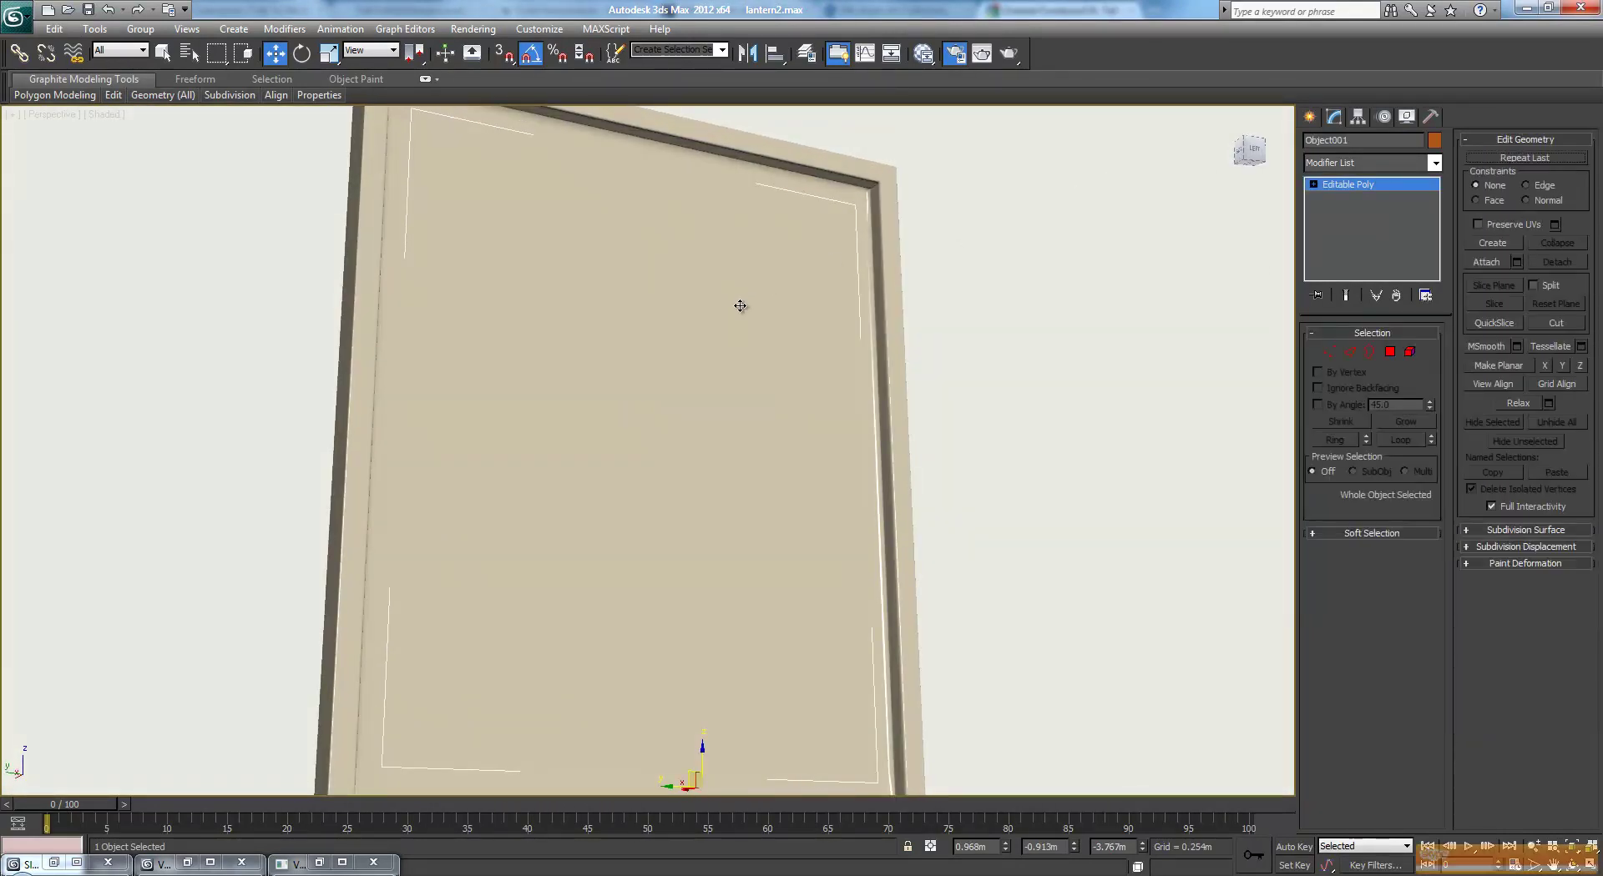
{"action": "key", "text": "m"}
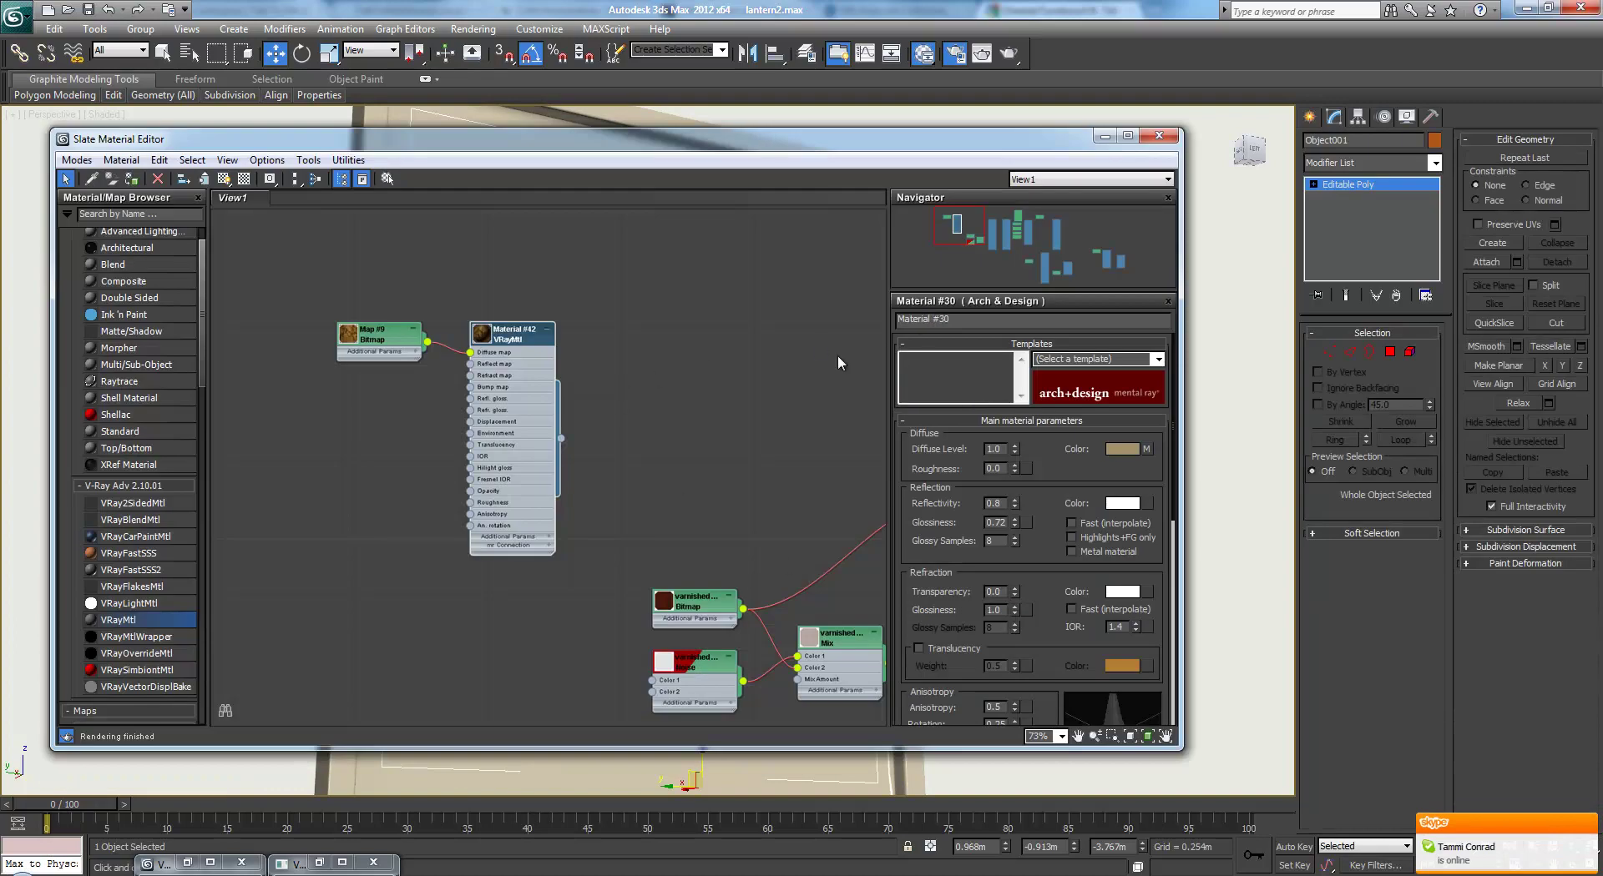
{"action": "left_click_drag", "start_coordinate": [849, 145], "coordinate": [1364, 129]}
{"action": "middle_click_drag", "start_coordinate": [1179, 372], "coordinate": [895, 235]}
{"action": "scroll", "coordinate": [894, 235], "scroll_direction": "down", "scroll_amount": 2}
{"action": "scroll", "coordinate": [895, 233], "scroll_direction": "down", "scroll_amount": 1}
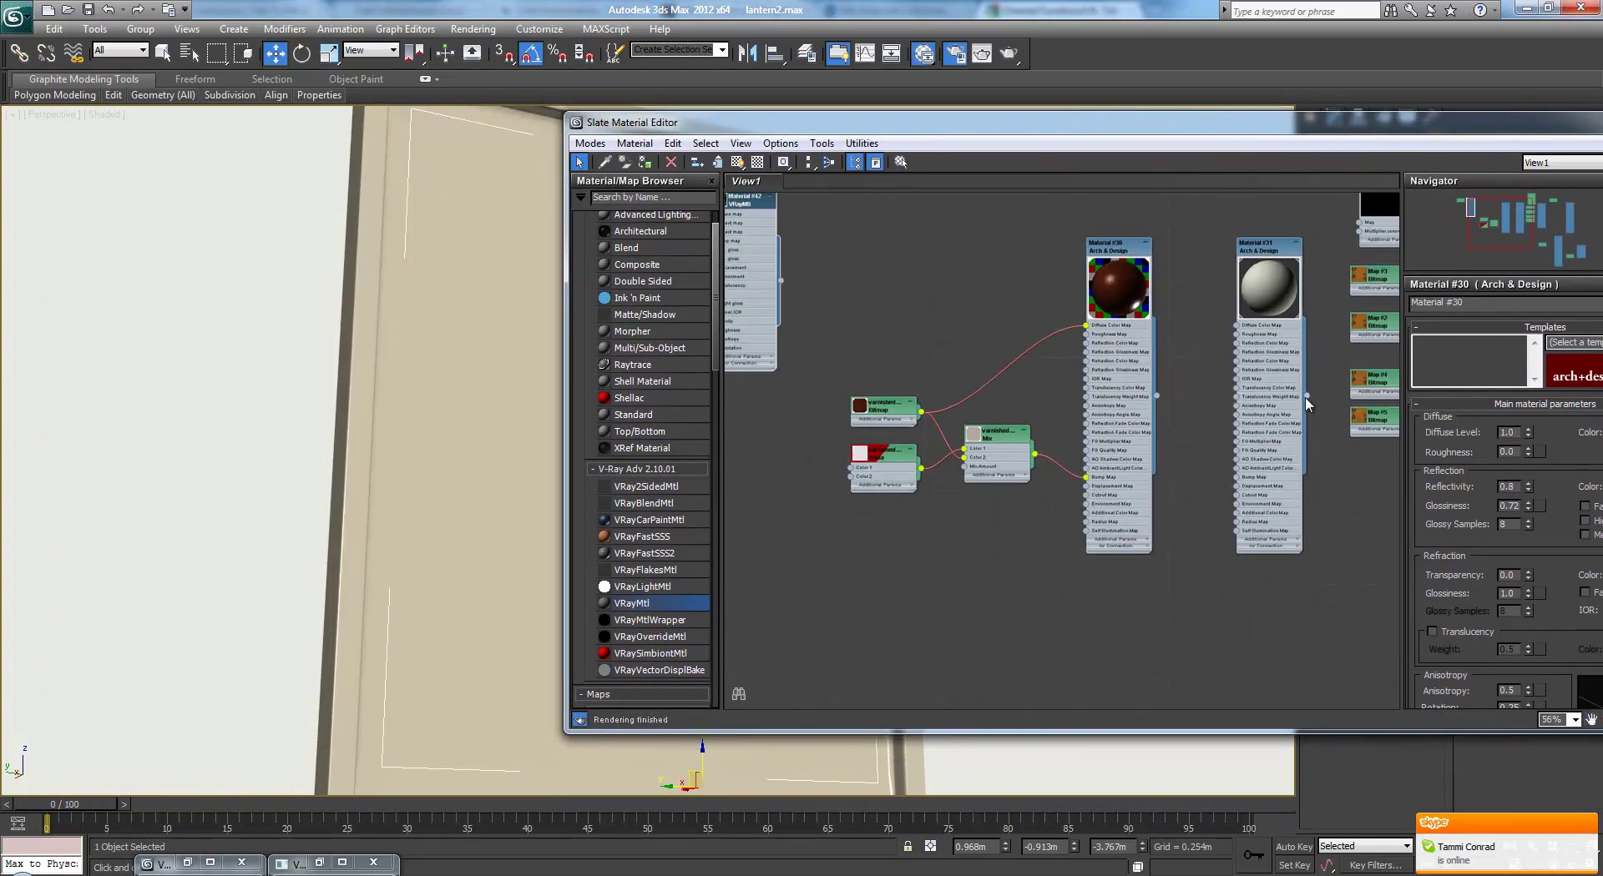
{"action": "left_click_drag", "start_coordinate": [1307, 396], "coordinate": [501, 415]}
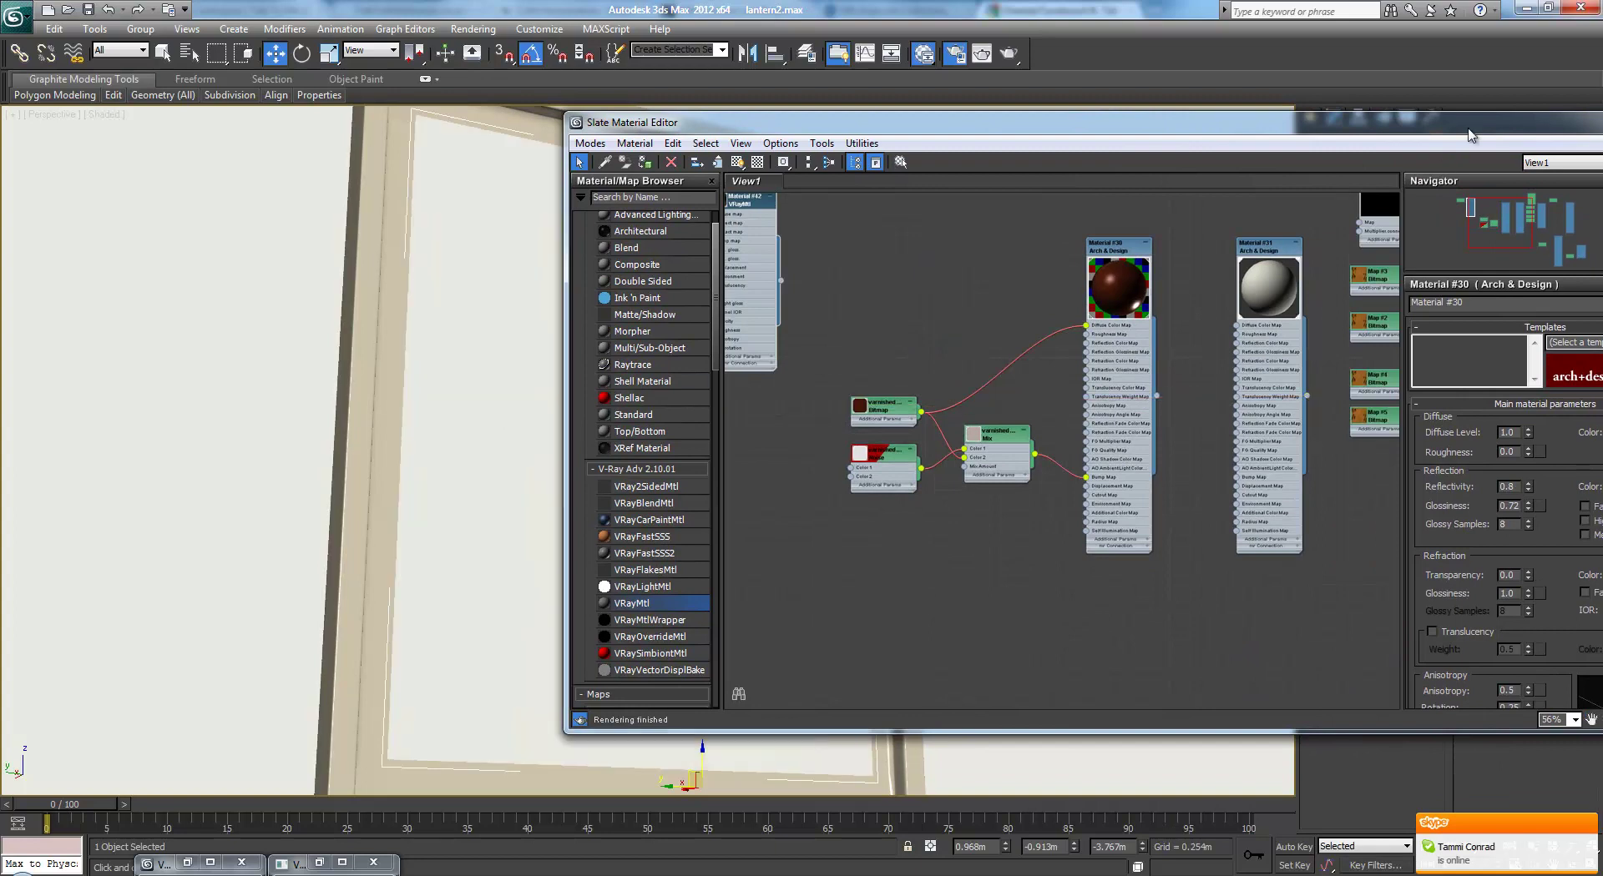
{"action": "left_click_drag", "start_coordinate": [1478, 113], "coordinate": [1085, 12]}
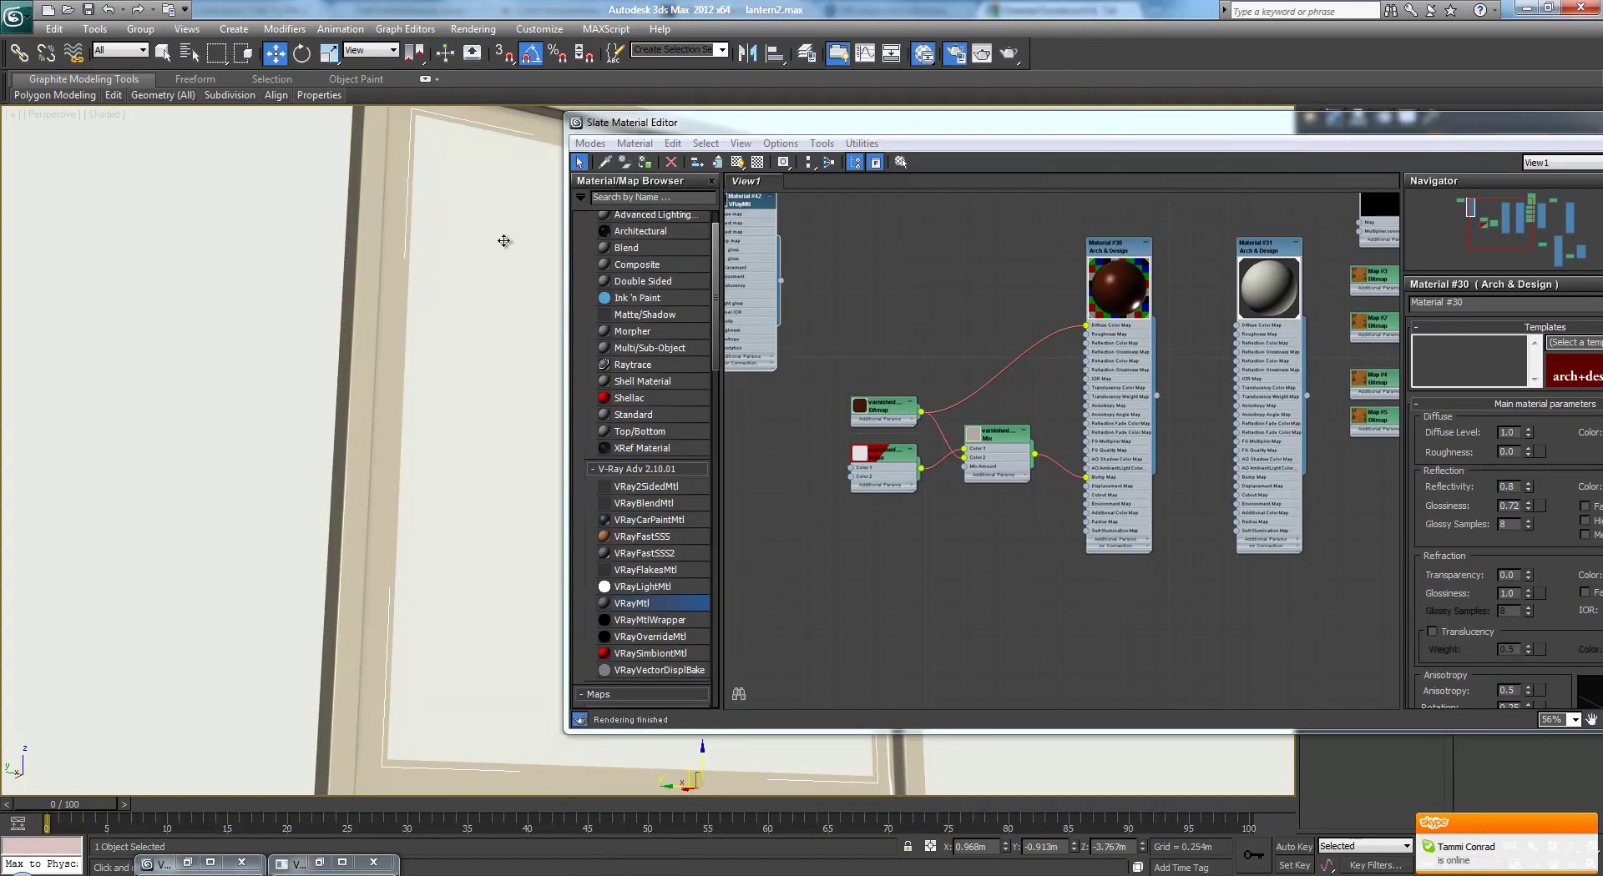
{"action": "key", "text": "m"}
{"action": "left_click", "coordinate": [482, 246]}
Examine the framed picture's look and placement on the wall from different viewpoints in the room
{"action": "scroll", "coordinate": [923, 454], "scroll_direction": "down", "scroll_amount": 8}
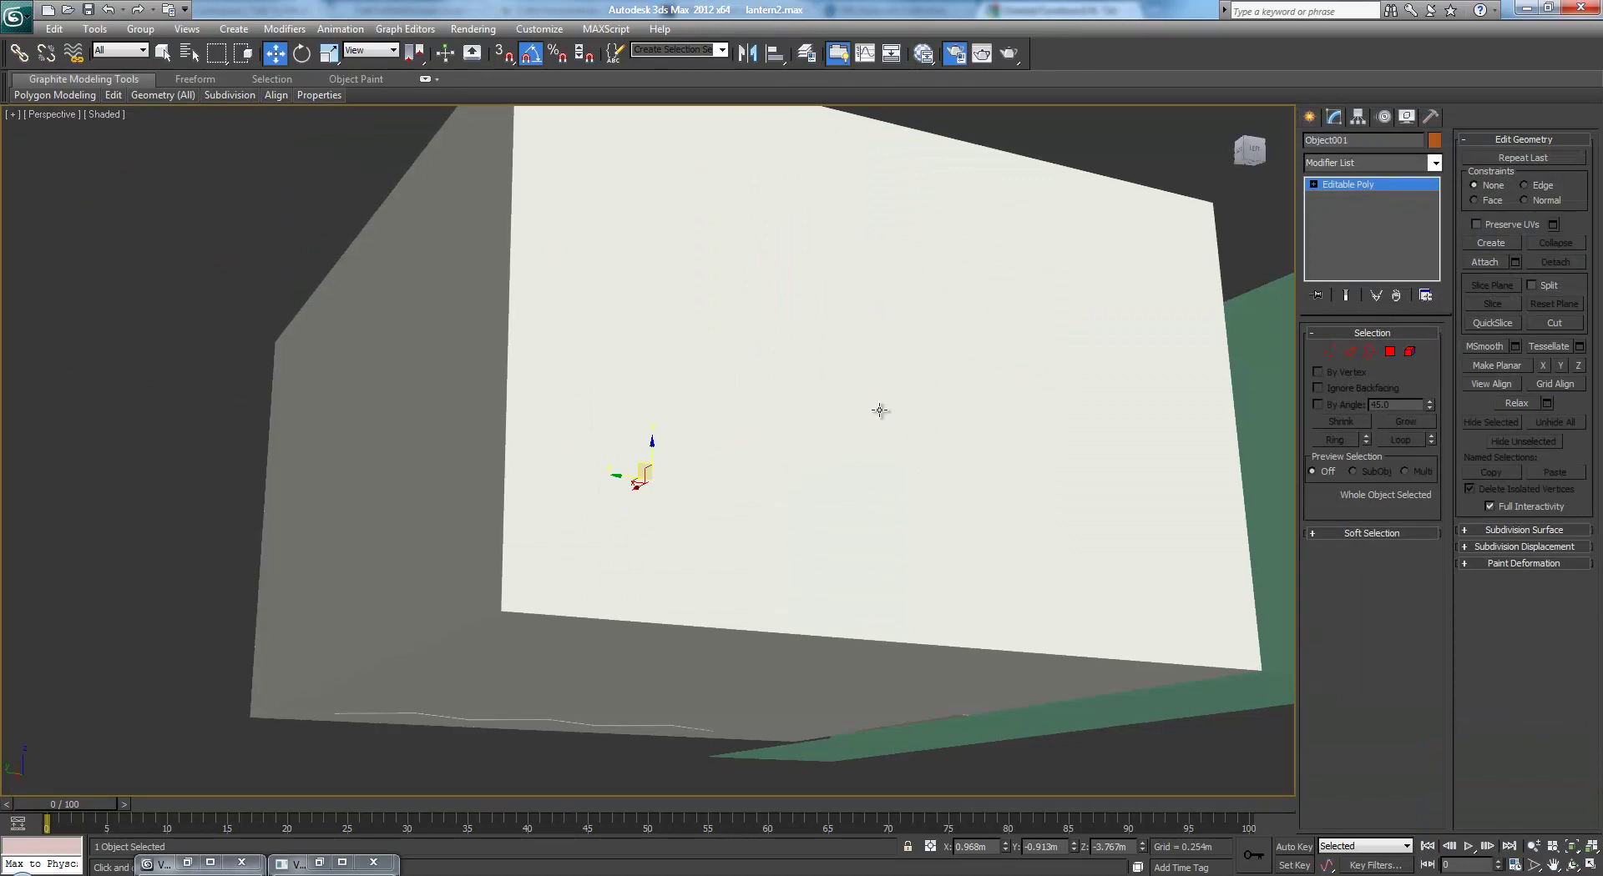
{"action": "scroll", "coordinate": [878, 411], "scroll_direction": "down", "scroll_amount": 5}
{"action": "left_click", "coordinate": [676, 299]}
{"action": "middle_click_drag", "start_coordinate": [676, 299], "coordinate": [811, 245], "text": "alt"}
{"action": "scroll", "coordinate": [656, 411], "scroll_direction": "up", "scroll_amount": 5}
{"action": "scroll", "coordinate": [817, 261], "scroll_direction": "down", "scroll_amount": 3}
{"action": "scroll", "coordinate": [815, 264], "scroll_direction": "up", "scroll_amount": 3}
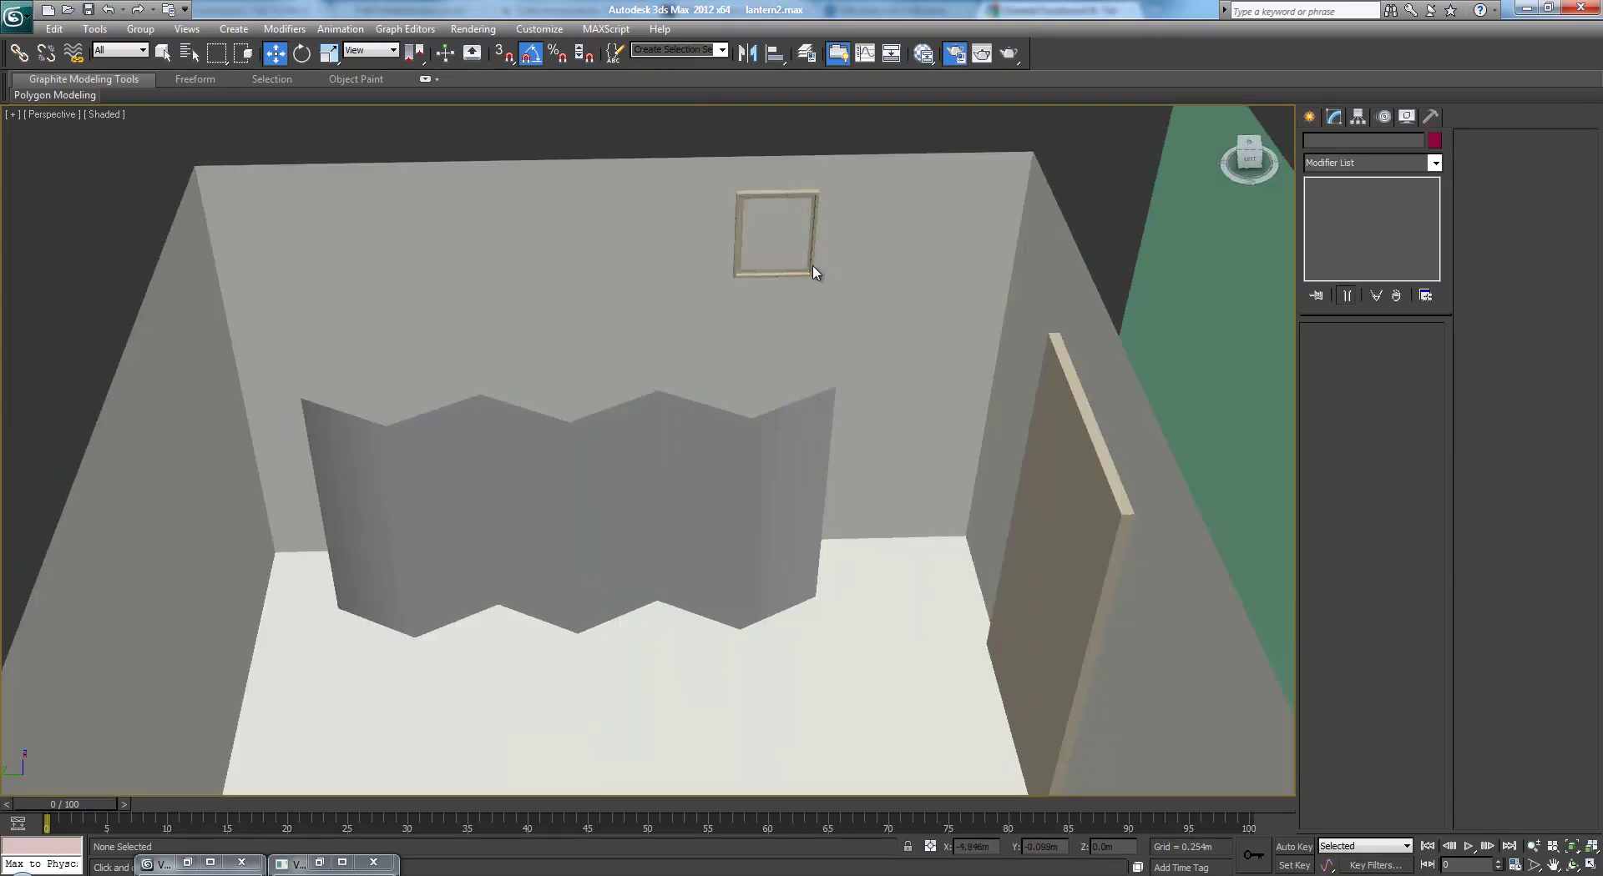
{"action": "scroll", "coordinate": [799, 275], "scroll_direction": "up", "scroll_amount": 3}
{"action": "middle_click_drag", "start_coordinate": [841, 248], "coordinate": [810, 371]}
{"action": "scroll", "coordinate": [759, 401], "scroll_direction": "down", "scroll_amount": 3}
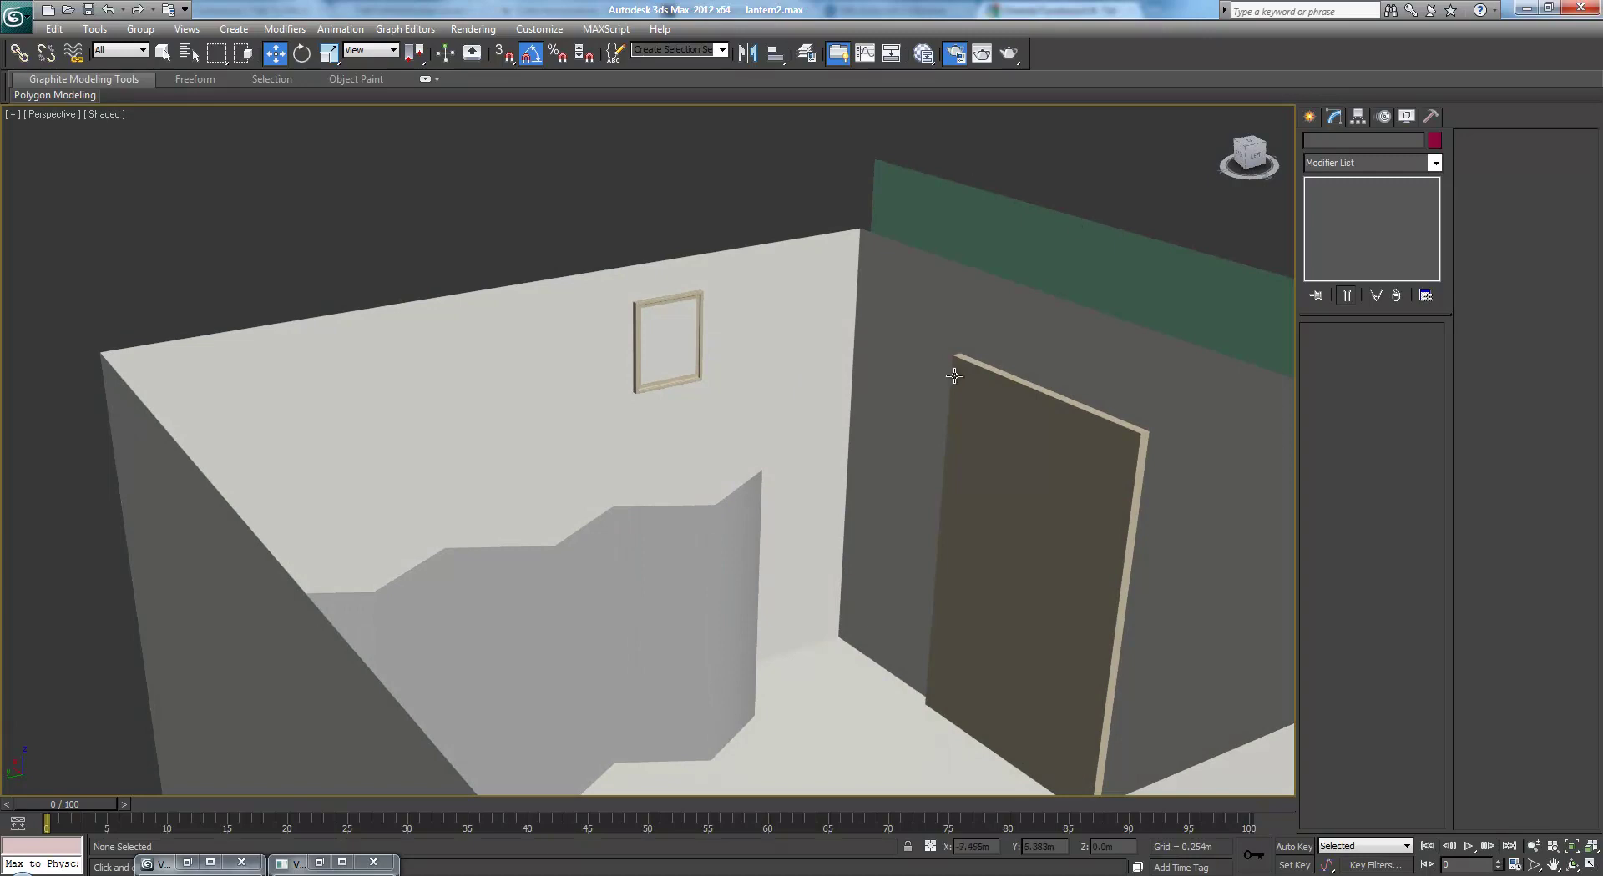
In wireframe, connect the top and bottom edges of the room wall behind the door with two segments, checking them in the front view
{"action": "left_click", "coordinate": [956, 315]}
{"action": "mouse_move", "coordinate": [1023, 316]}
{"action": "middle_mouse_down"}
{"action": "mouse_move", "coordinate": [787, 314]}
{"action": "mouse_move", "coordinate": [902, 323]}
{"action": "middle_mouse_up"}
{"action": "key", "text": "F3"}
{"action": "middle_click_drag", "start_coordinate": [811, 342], "coordinate": [1061, 310]}
{"action": "left_click", "coordinate": [1347, 351]}
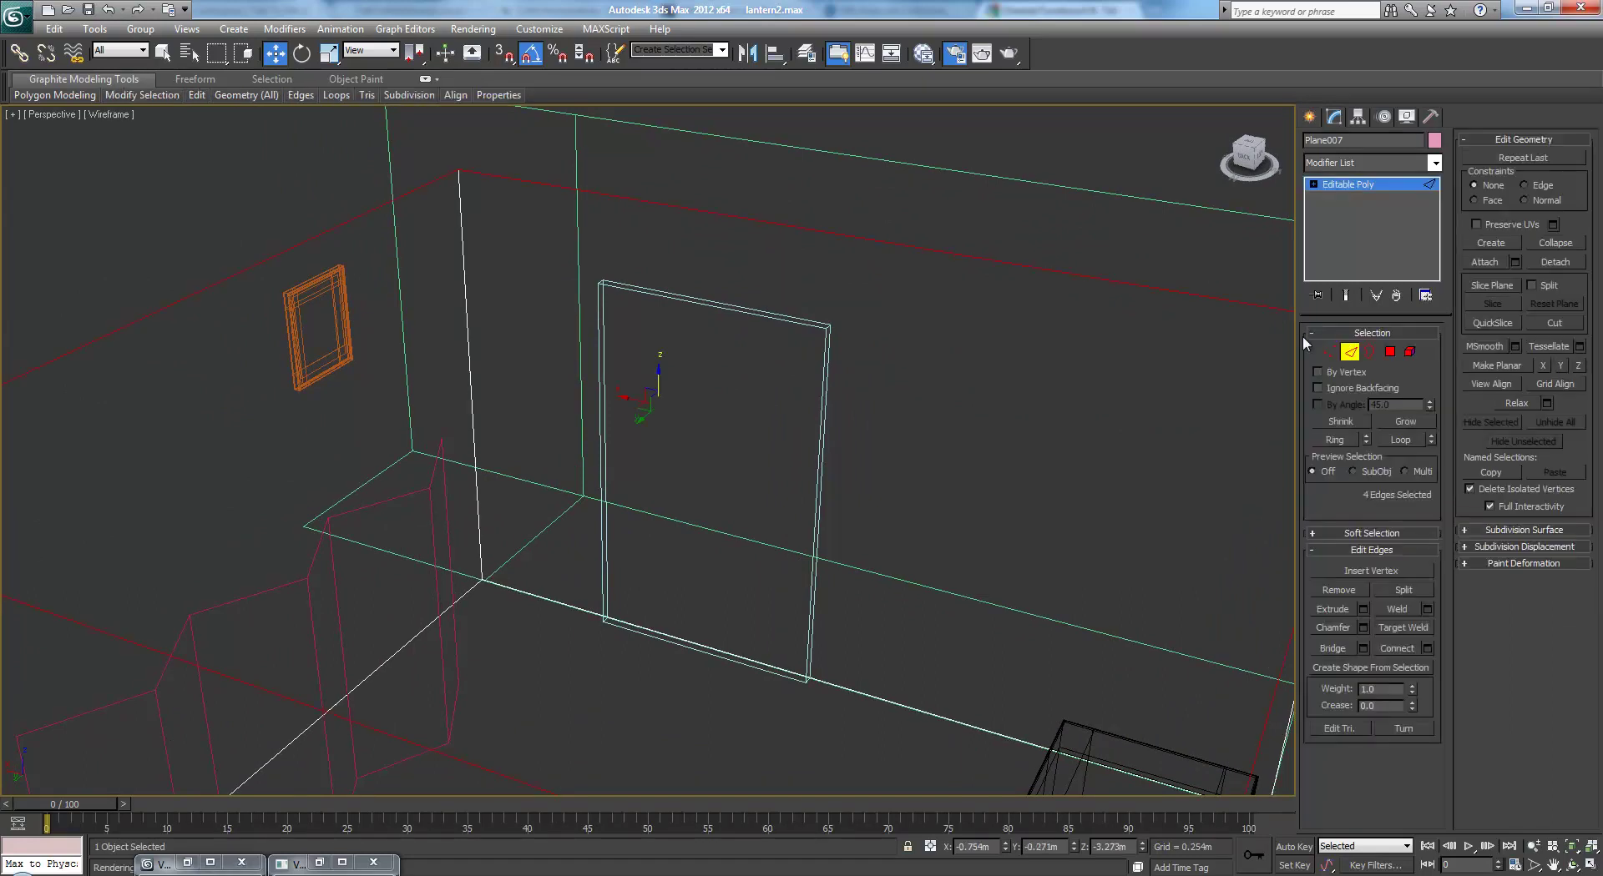
{"action": "left_click_drag", "start_coordinate": [751, 173], "coordinate": [672, 750]}
{"action": "left_click", "coordinate": [1394, 647], "text": "shift"}
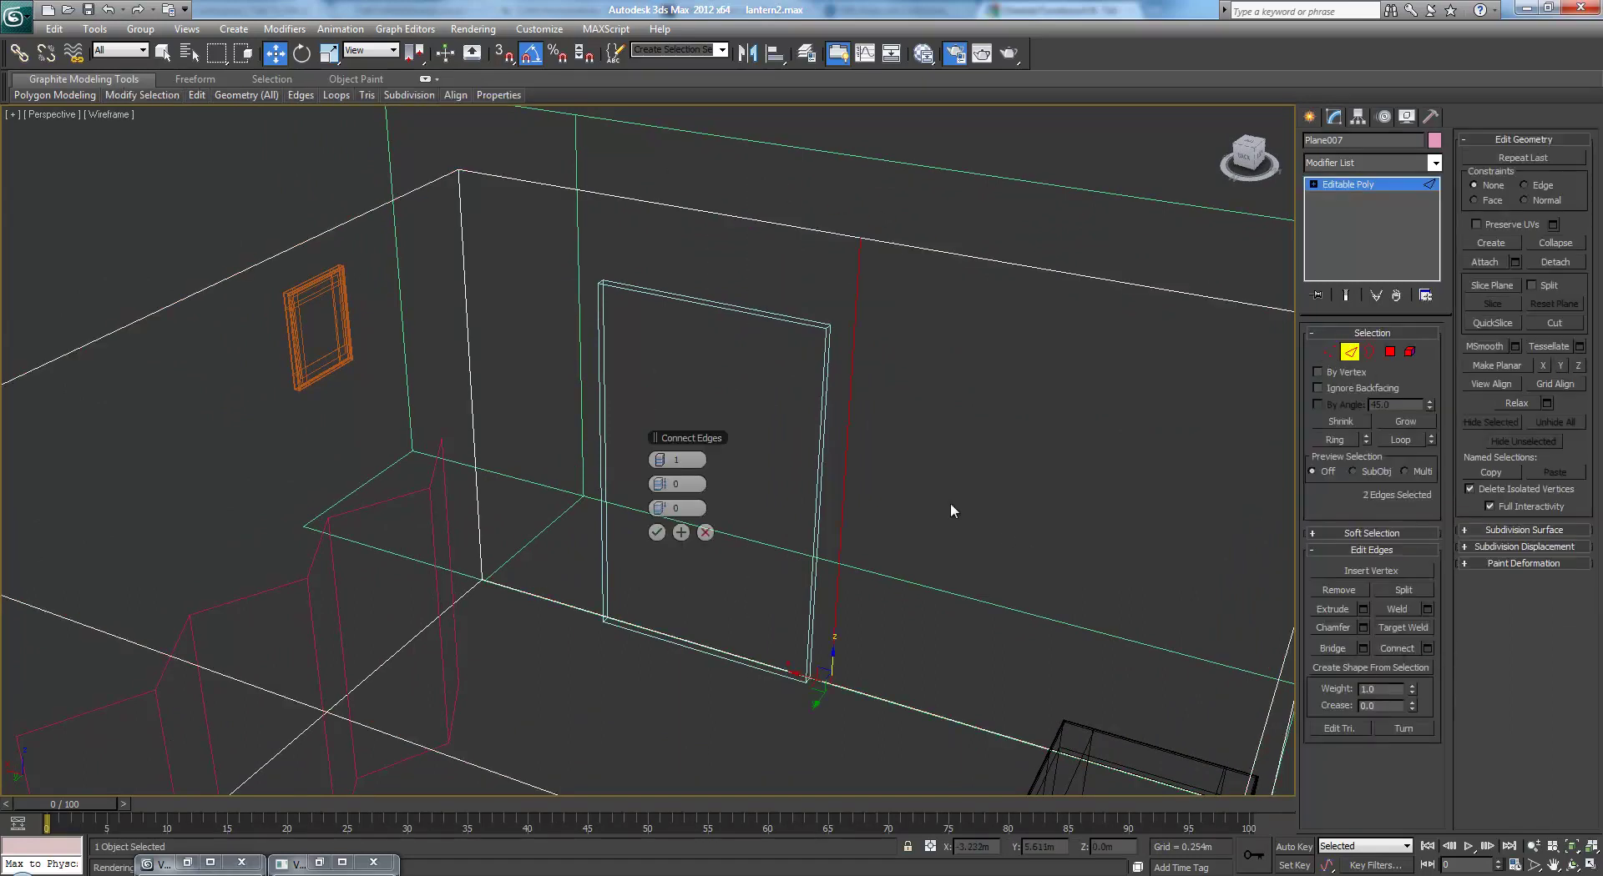
{"action": "key", "text": "l"}
{"action": "key", "text": "f"}
{"action": "scroll", "coordinate": [835, 491], "scroll_direction": "up", "scroll_amount": 5}
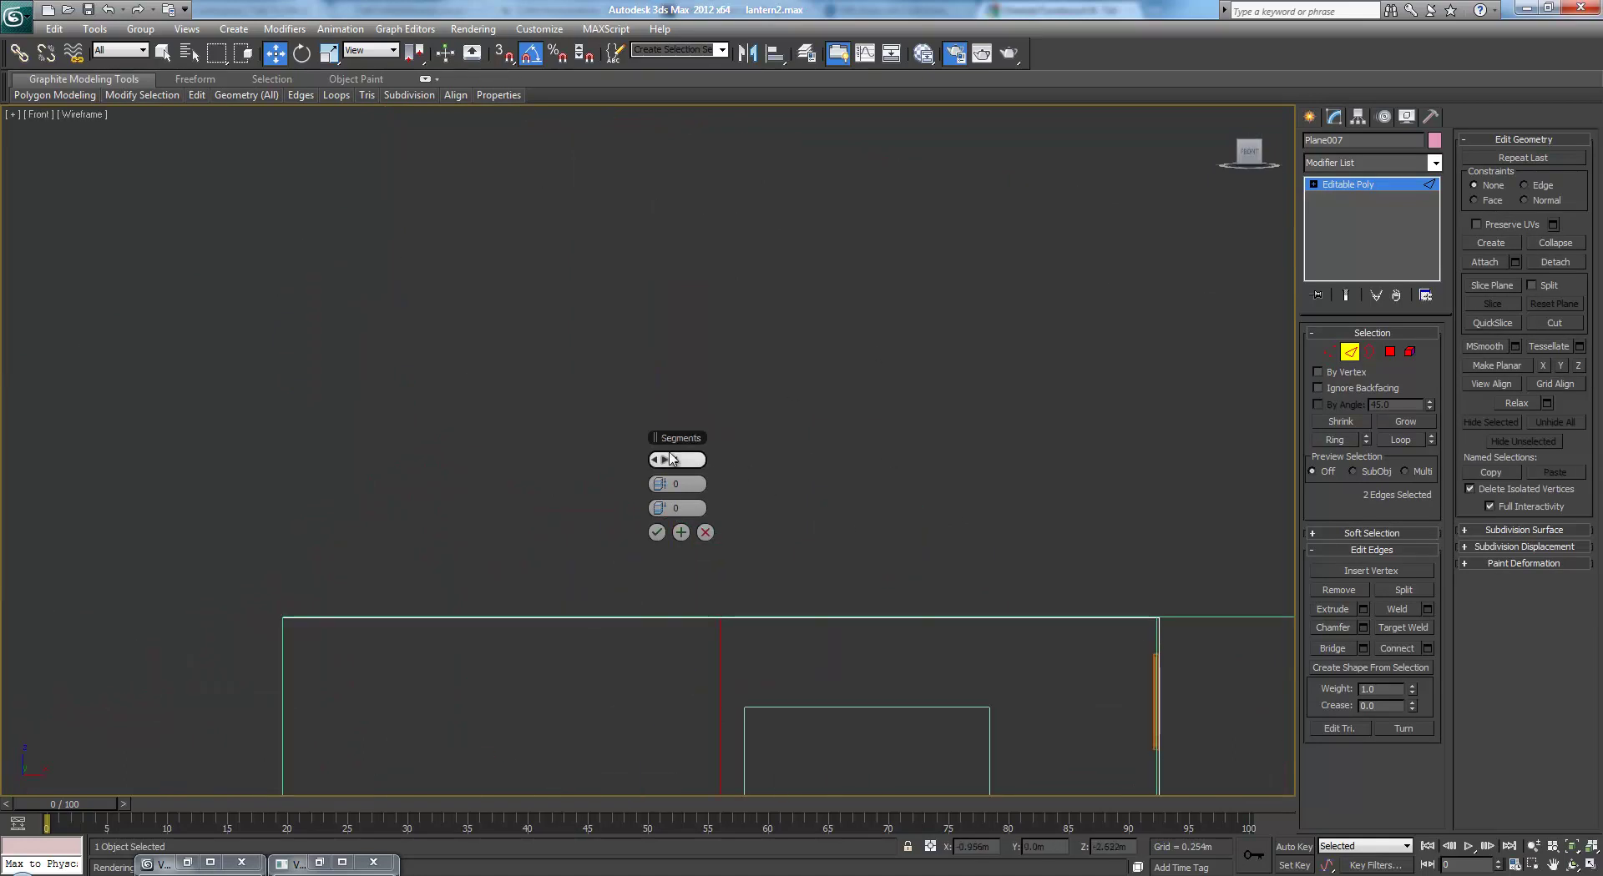
{"action": "middle_click_drag", "start_coordinate": [773, 495], "coordinate": [656, 162]}
{"action": "left_click", "coordinate": [657, 533]}
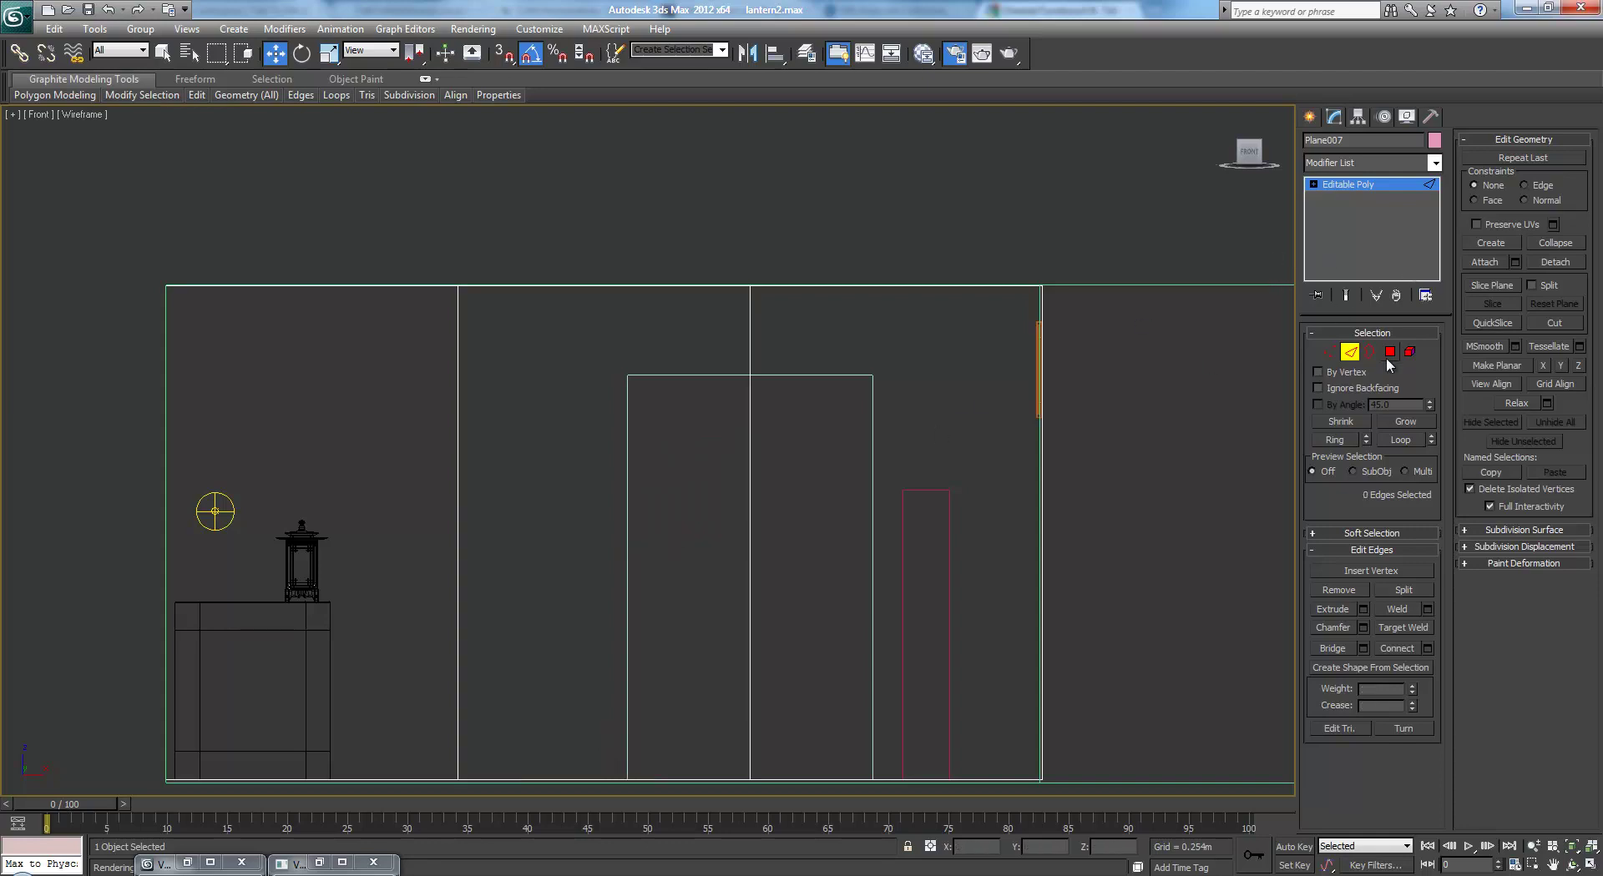
Move the vertices of the wall's two vertical divisions sideways to line up with the two sides of the door
{"action": "left_click", "coordinate": [1333, 357]}
{"action": "middle_click_drag", "start_coordinate": [737, 294], "coordinate": [693, 192]}
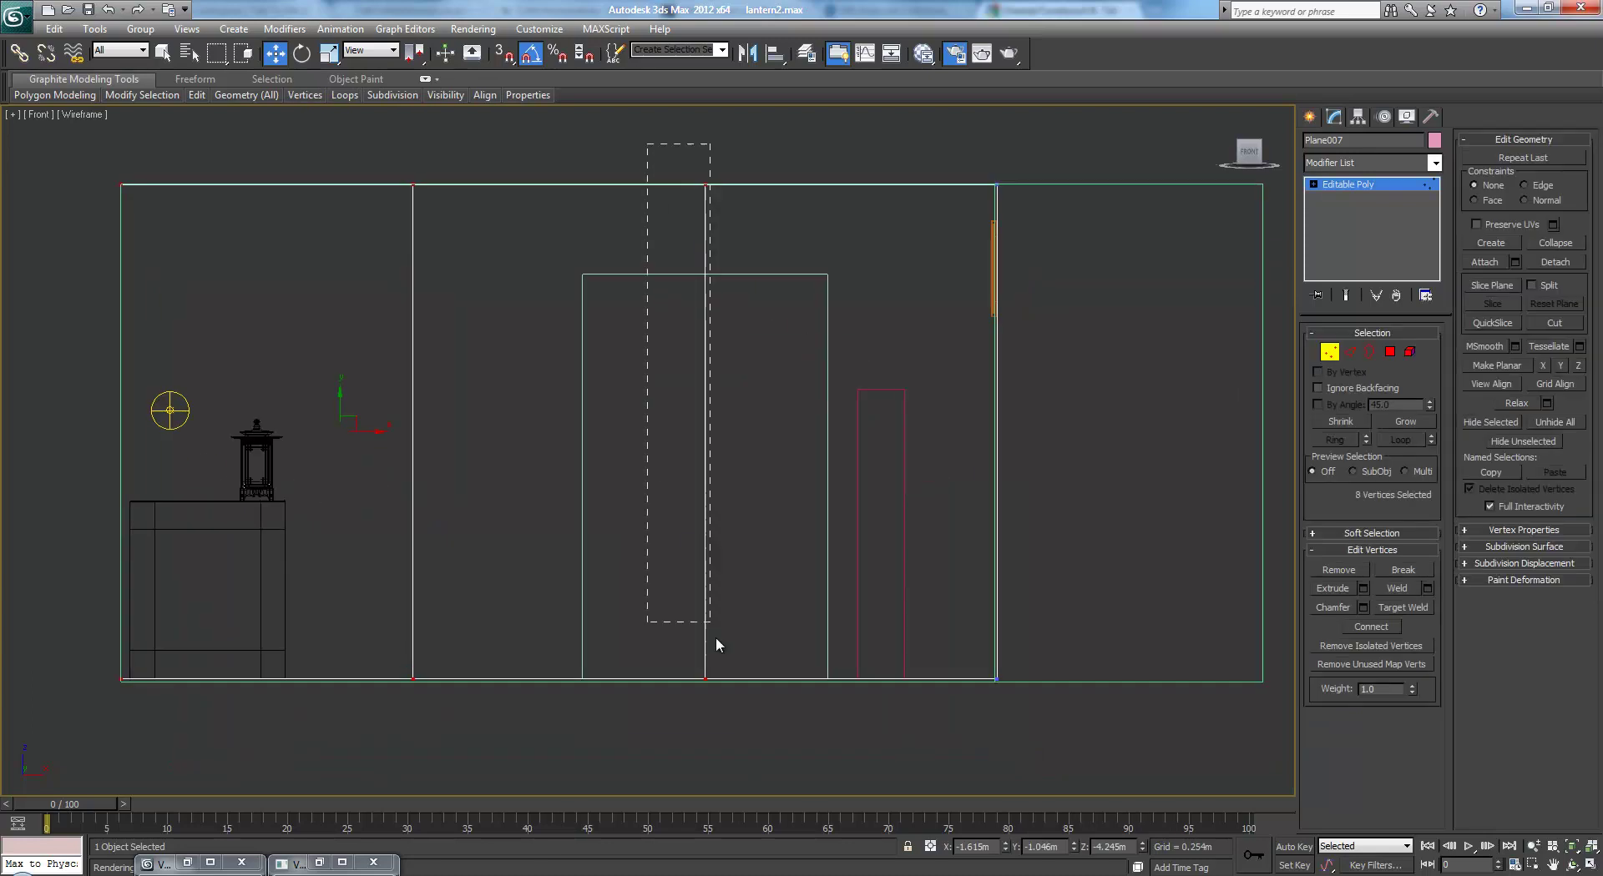
{"action": "left_click_drag", "start_coordinate": [723, 670], "coordinate": [725, 685]}
{"action": "left_click_drag", "start_coordinate": [730, 430], "coordinate": [853, 432]}
{"action": "left_click_drag", "start_coordinate": [367, 167], "coordinate": [542, 772]}
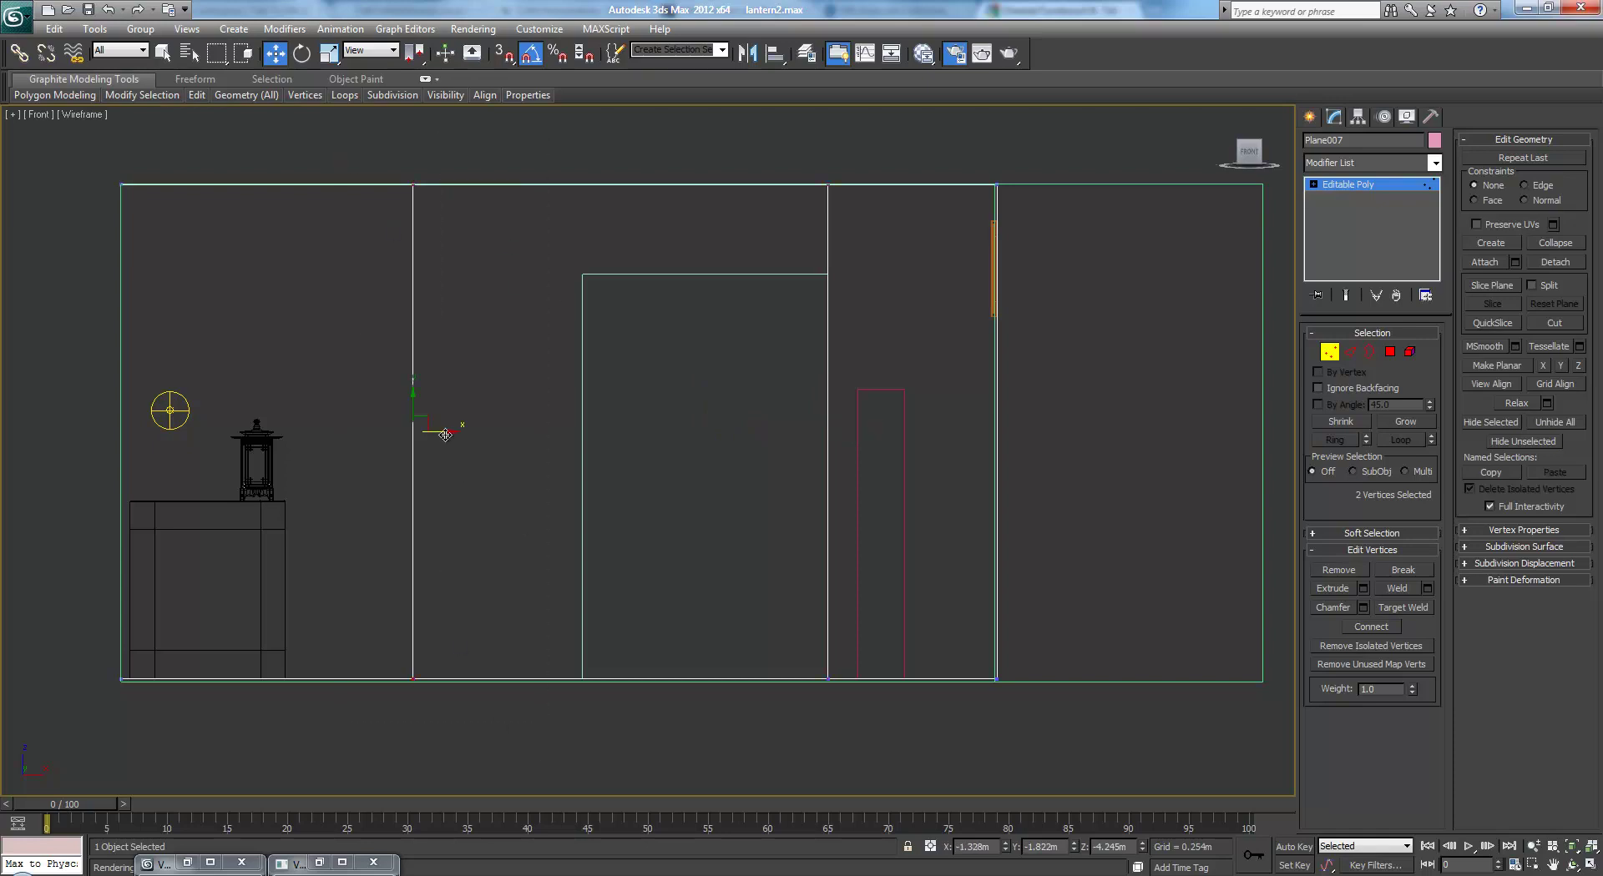
{"action": "left_click_drag", "start_coordinate": [444, 434], "coordinate": [613, 436]}
Connect the room walls' vertical edges with one segment and raise the new edges to the height of the door's top
{"action": "scroll", "coordinate": [635, 434], "scroll_direction": "down", "scroll_amount": 2}
{"action": "left_click", "coordinate": [1353, 353]}
{"action": "left_click_drag", "start_coordinate": [222, 340], "coordinate": [789, 414]}
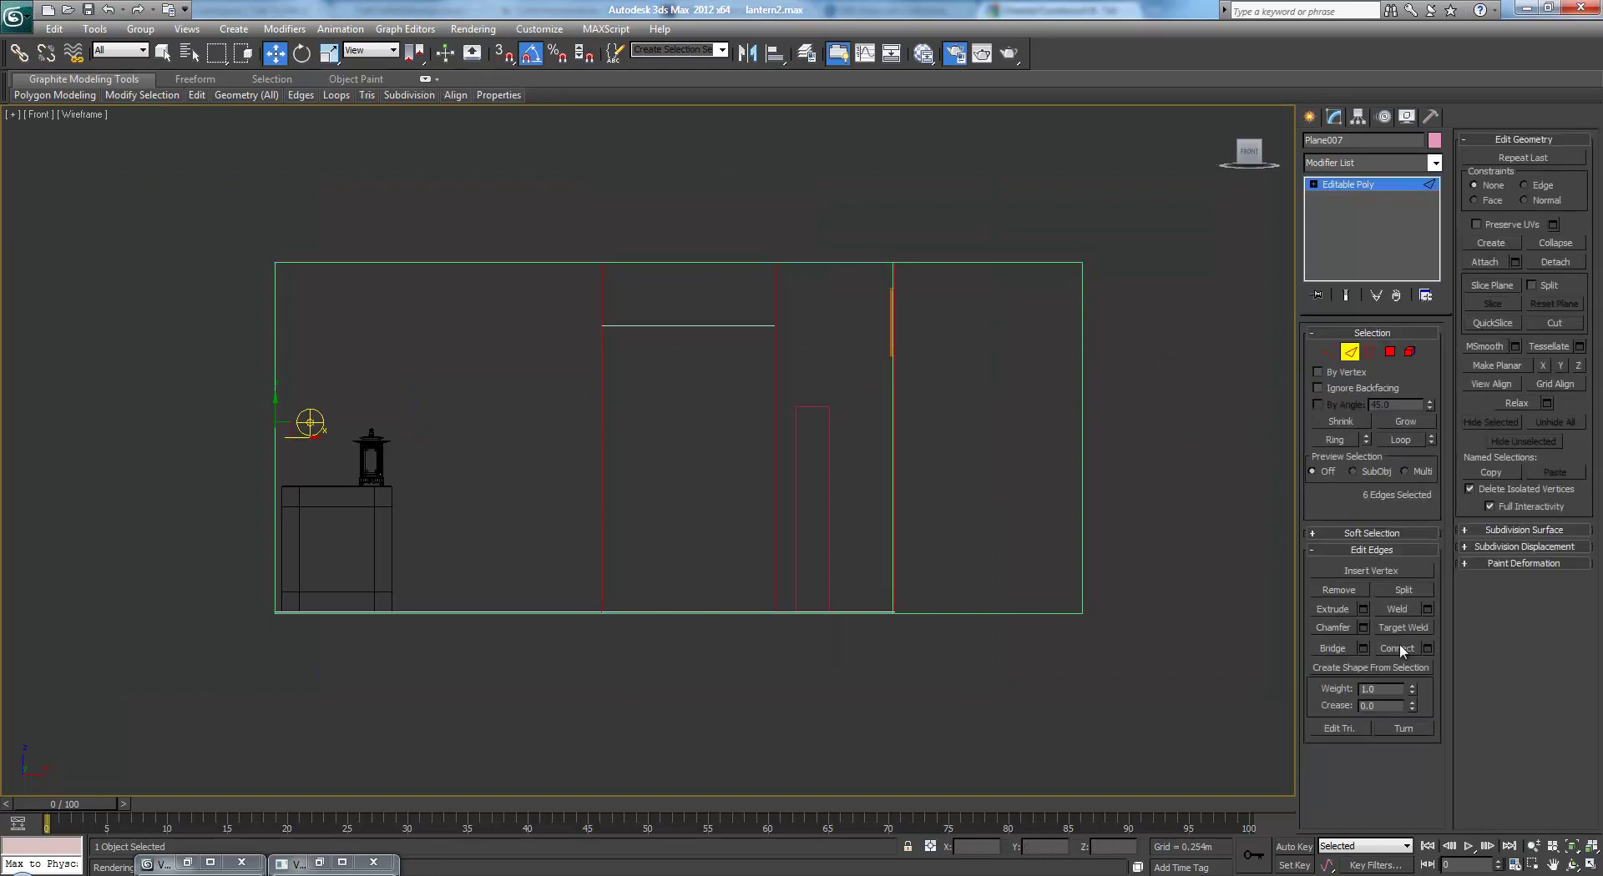
{"action": "left_click", "coordinate": [1426, 647]}
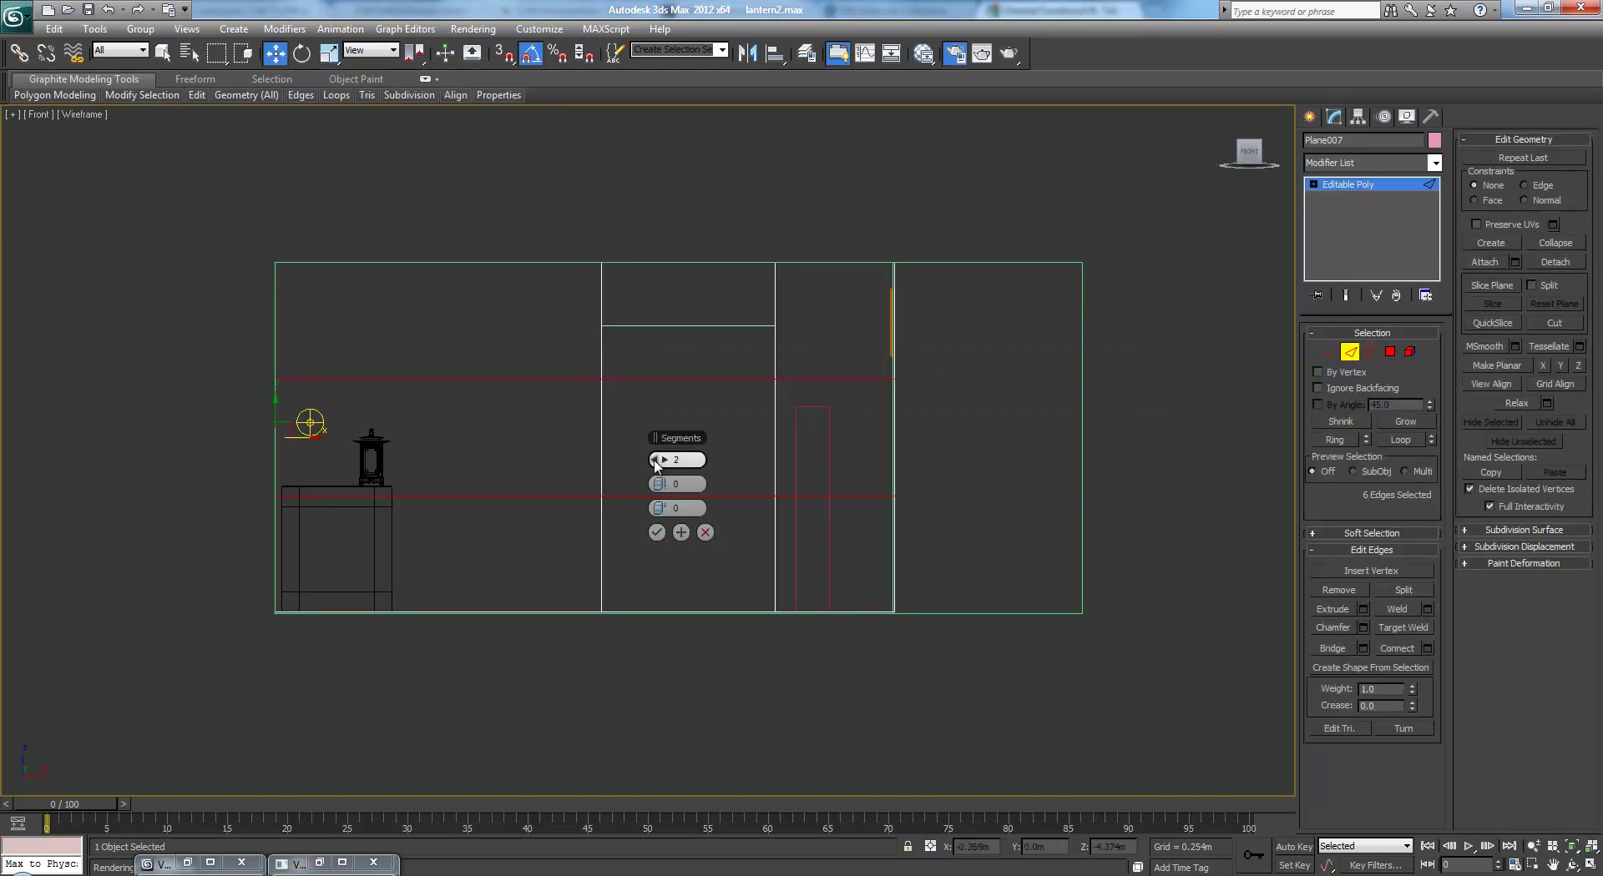
{"action": "left_click_drag", "start_coordinate": [656, 459], "coordinate": [656, 474]}
{"action": "left_click", "coordinate": [656, 532]}
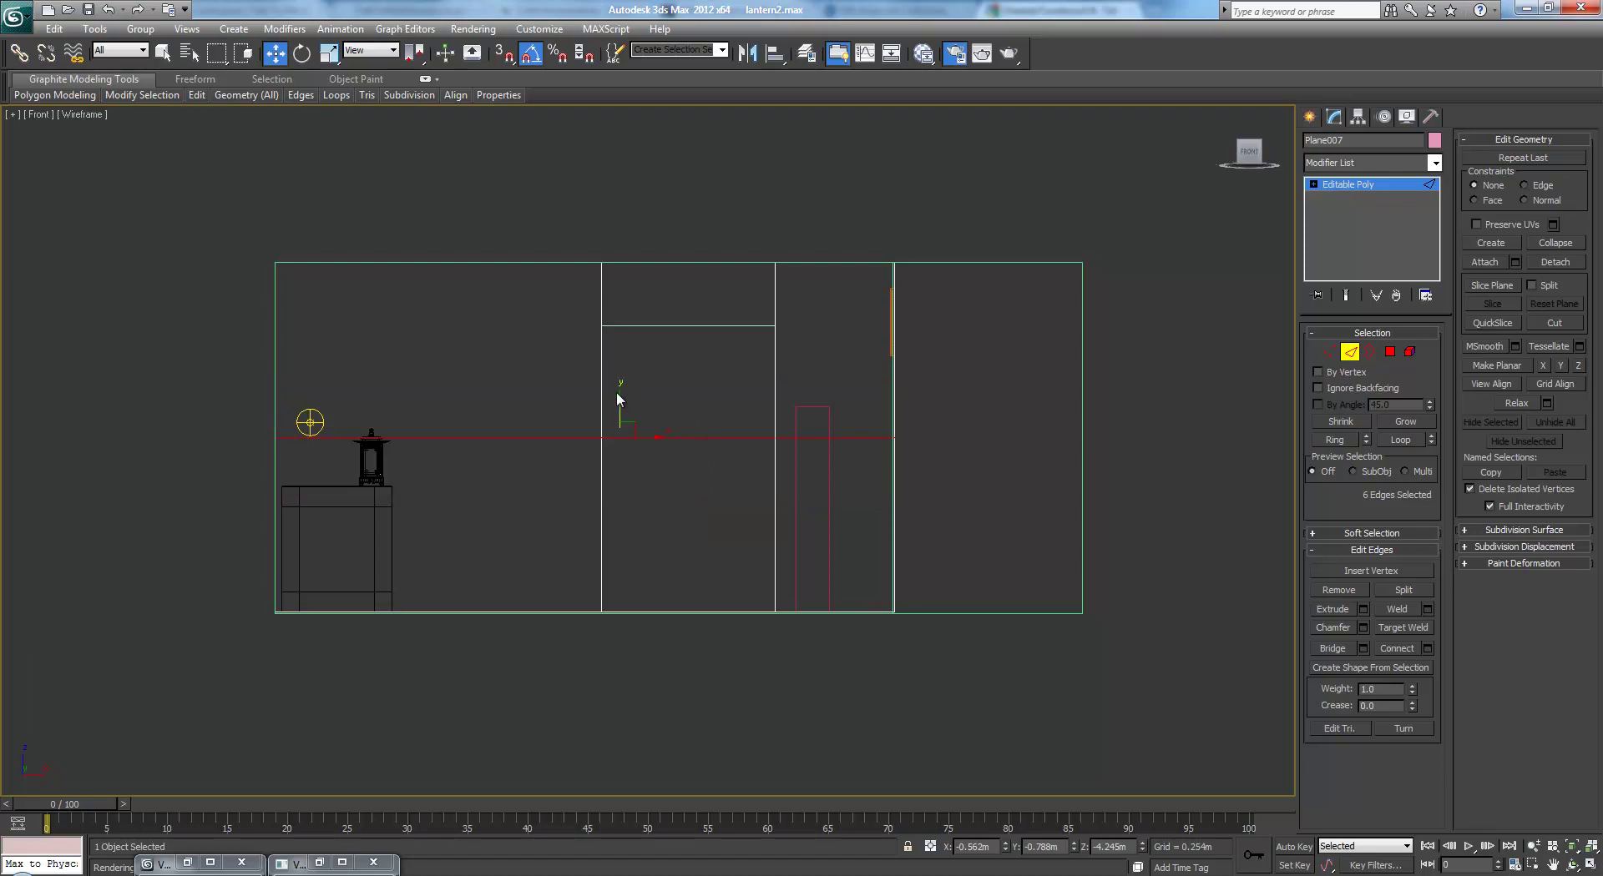
{"action": "left_click_drag", "start_coordinate": [618, 399], "coordinate": [625, 284]}
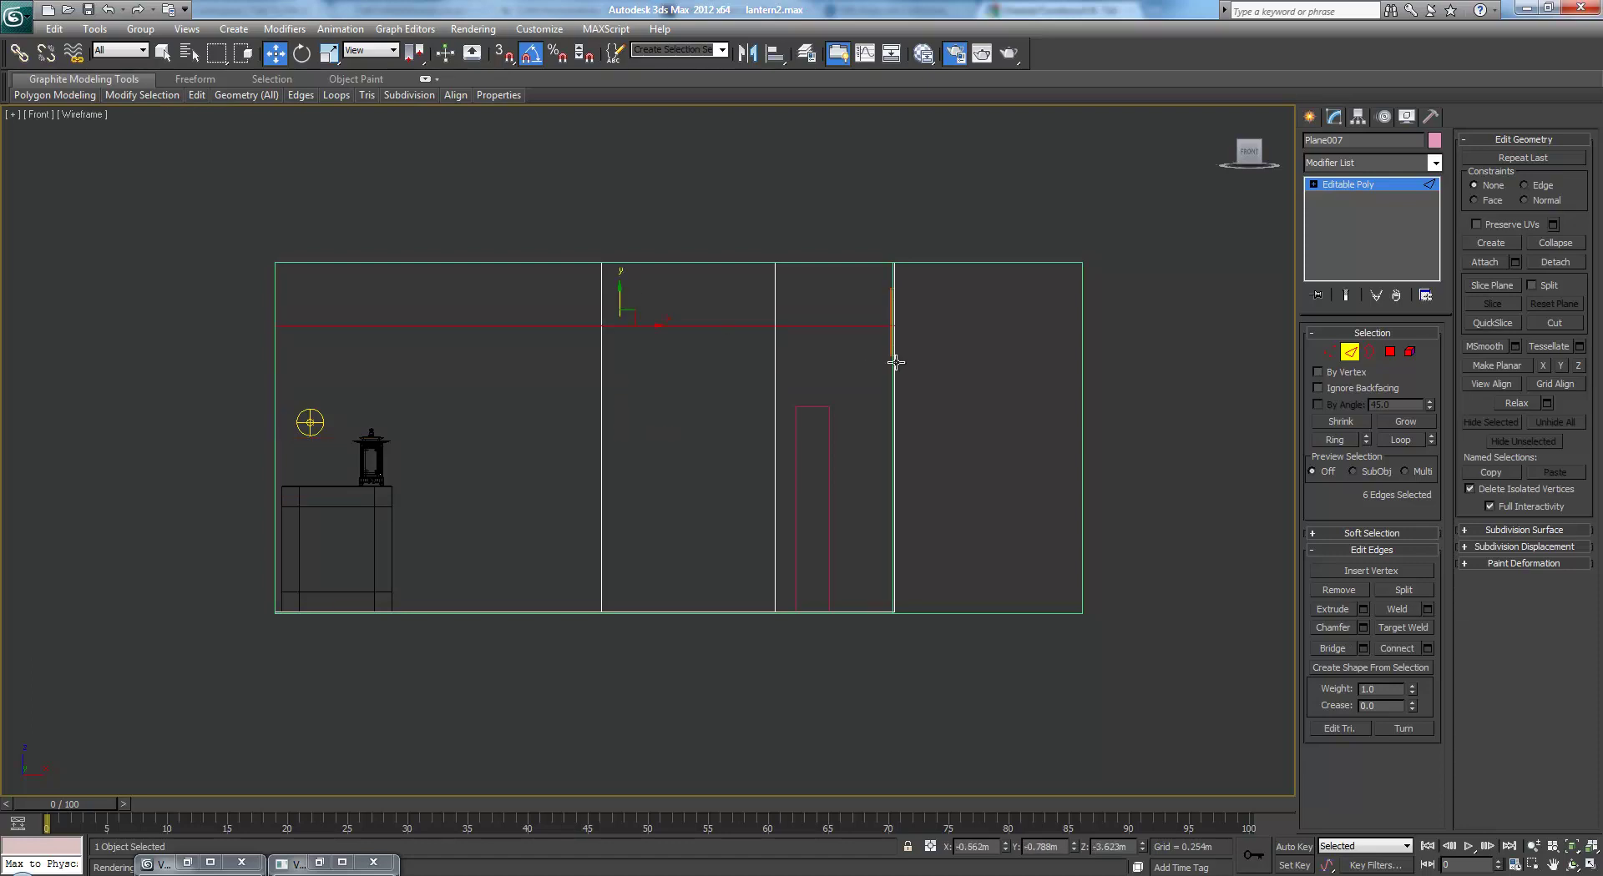
Return to a shaded perspective view of the room and delete the door slab
{"action": "key", "text": "p"}
{"action": "mouse_move", "coordinate": [873, 372]}
{"action": "middle_mouse_down", "text": "alt"}
{"action": "mouse_move", "coordinate": [719, 438]}
{"action": "mouse_move", "coordinate": [747, 446]}
{"action": "mouse_move", "coordinate": [479, 461]}
{"action": "mouse_move", "coordinate": [601, 454]}
{"action": "mouse_move", "coordinate": [1289, 283]}
{"action": "middle_mouse_up", "text": "alt"}
{"action": "key", "text": "F3"}
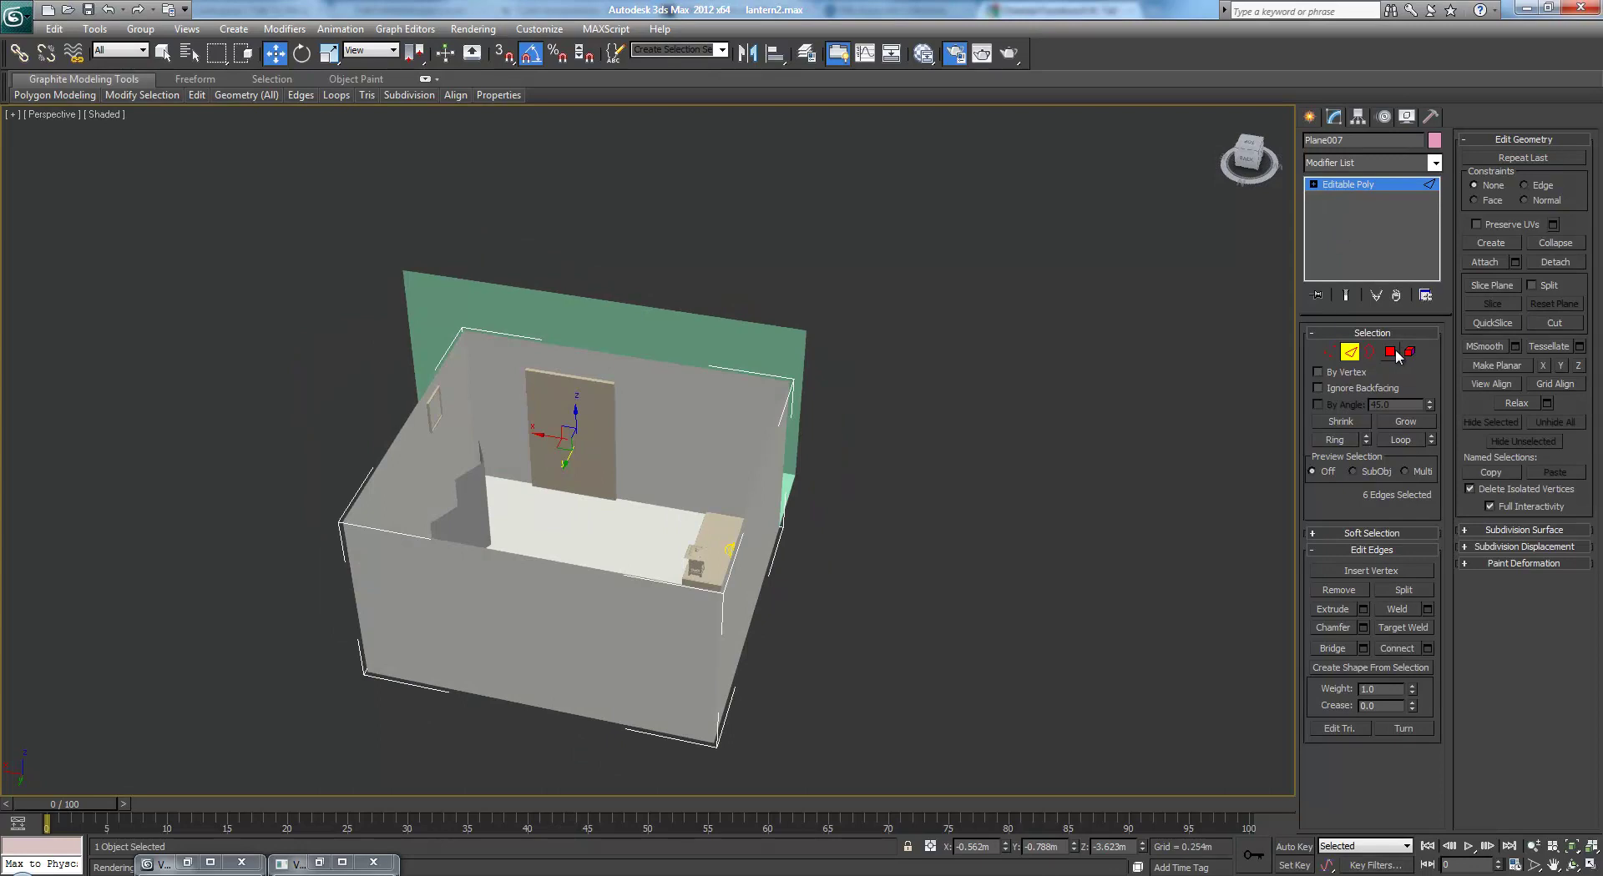
{"action": "left_click", "coordinate": [1360, 187]}
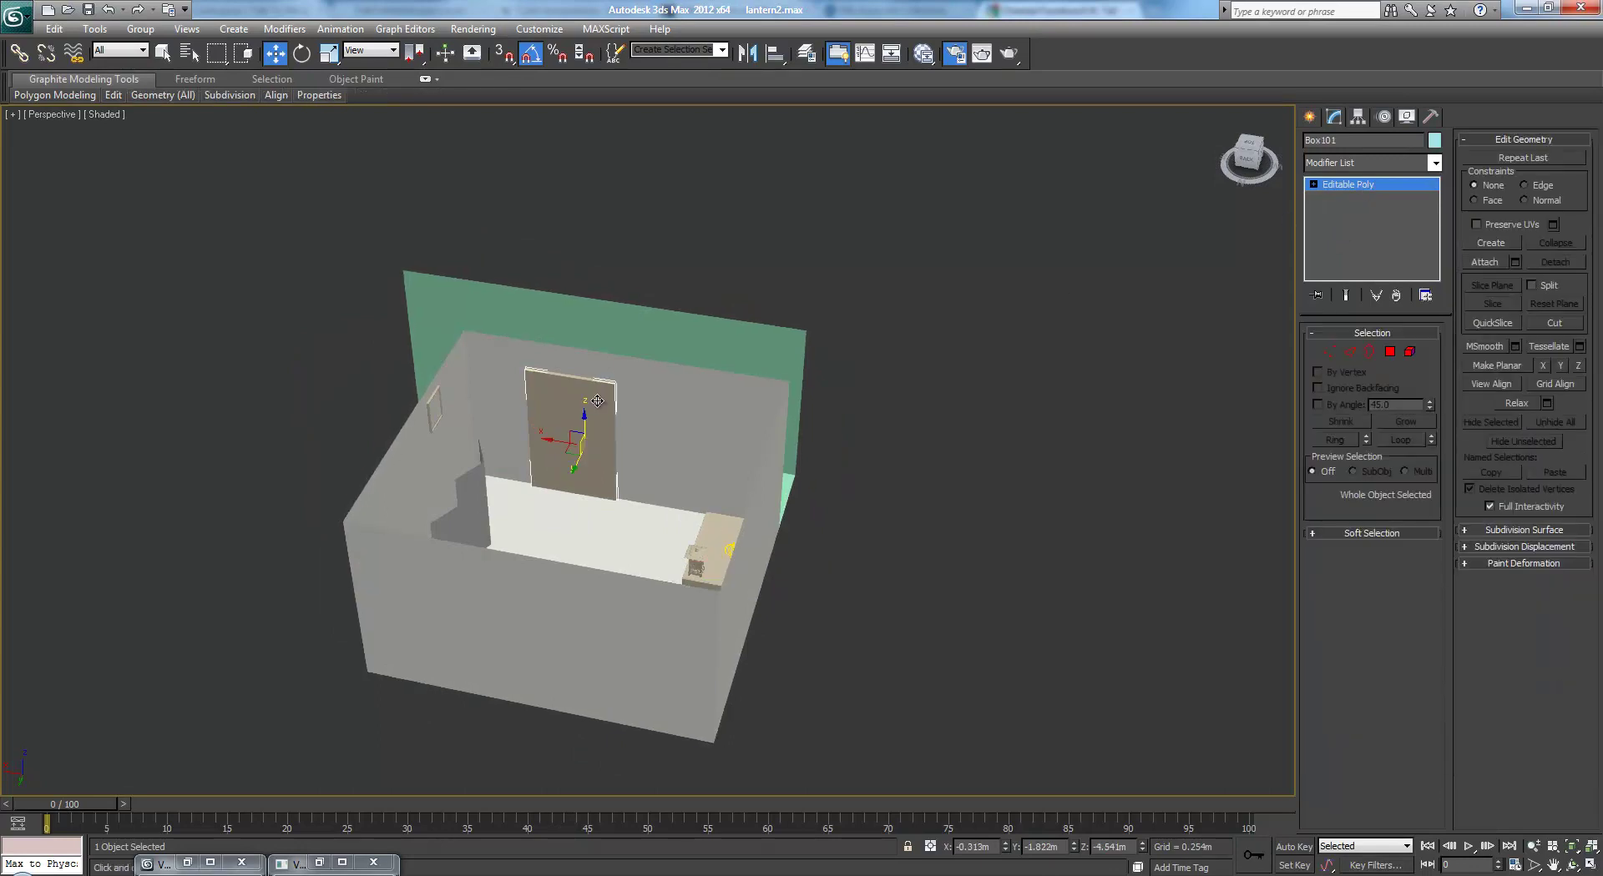
{"action": "key", "text": "Delete"}
Delete the room wall's polygon where the door stood to create a doorway opening
{"action": "left_click", "coordinate": [692, 418]}
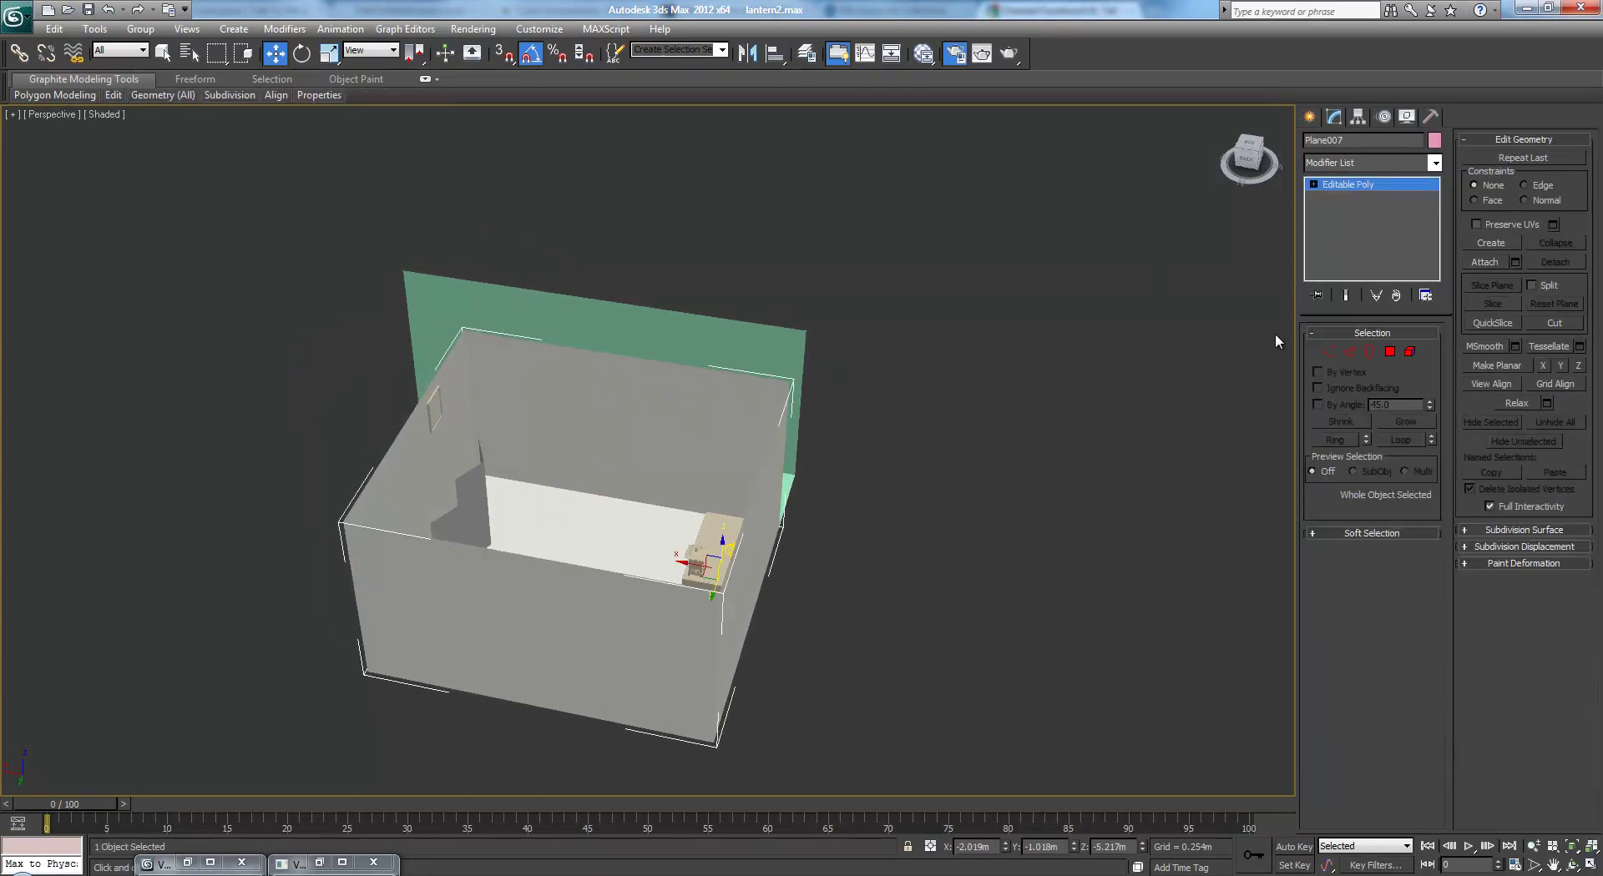
{"action": "left_click", "coordinate": [1390, 352]}
{"action": "left_click", "coordinate": [611, 415]}
{"action": "key", "text": "Delete"}
Examine the doorway opening from the V-Ray camera and from several perspective viewpoints around the room
{"action": "scroll", "coordinate": [672, 396], "scroll_direction": "up", "scroll_amount": 5}
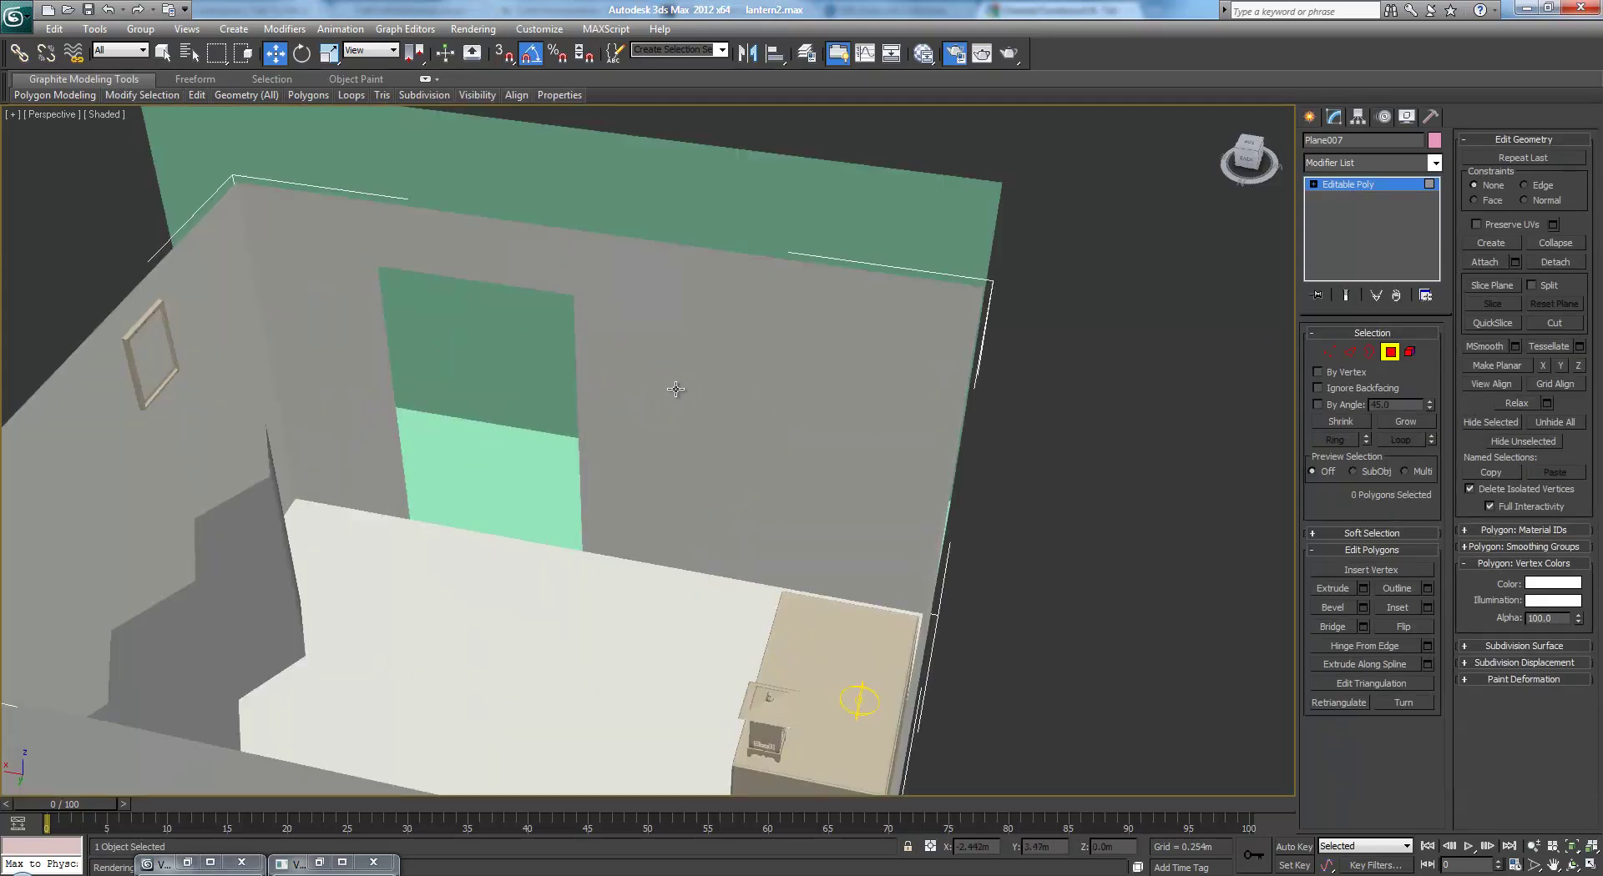
{"action": "middle_click_drag", "start_coordinate": [676, 389], "coordinate": [633, 353], "text": "alt"}
{"action": "key", "text": "c"}
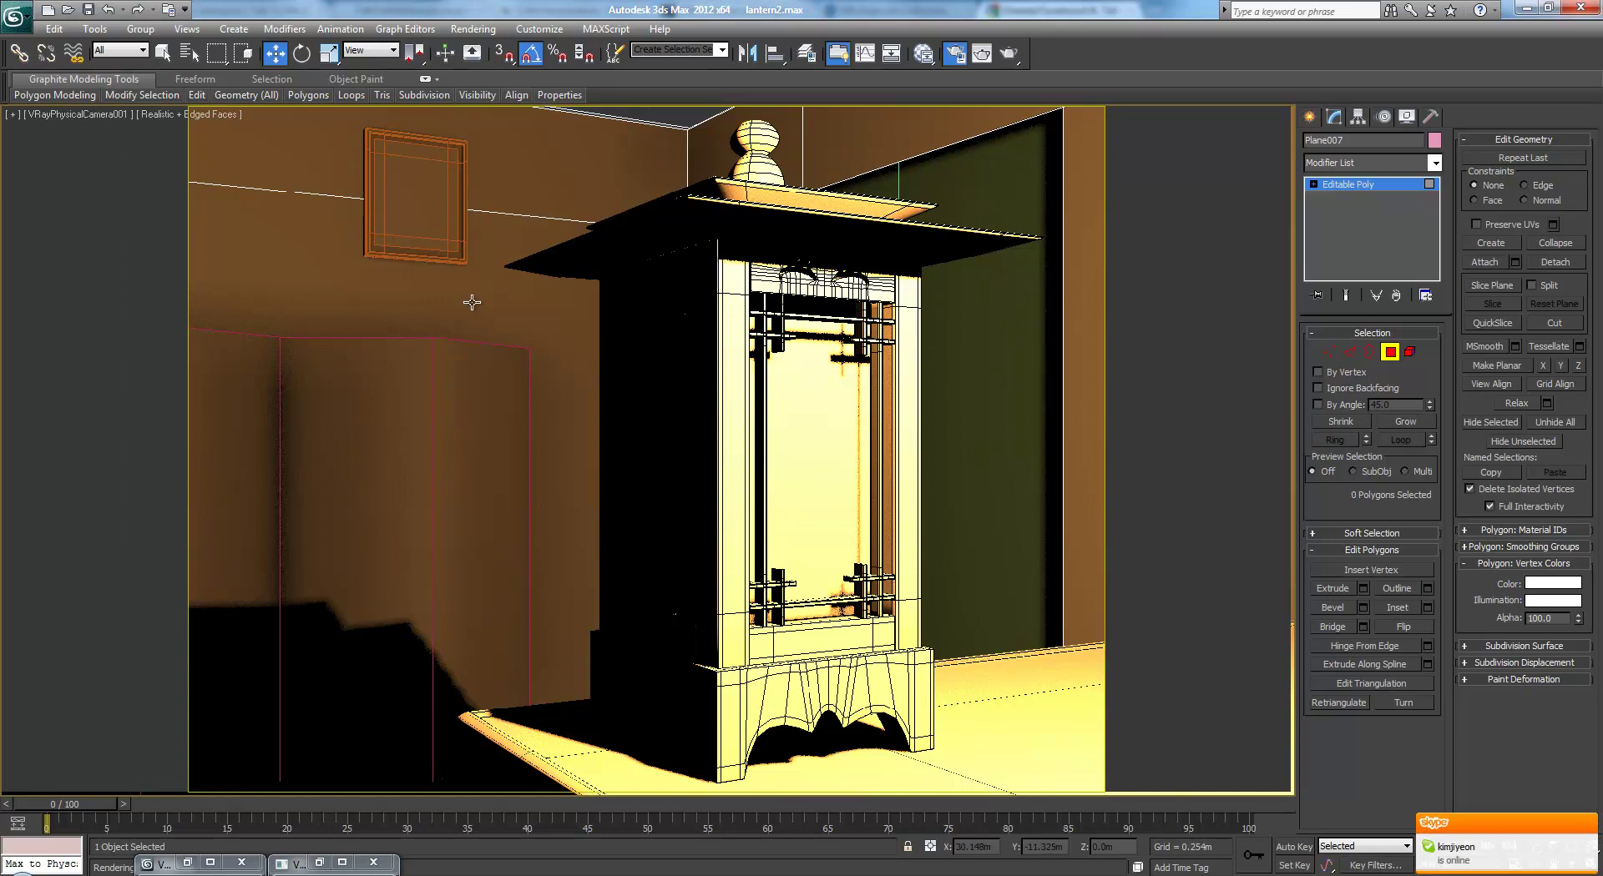
{"action": "key", "text": "p"}
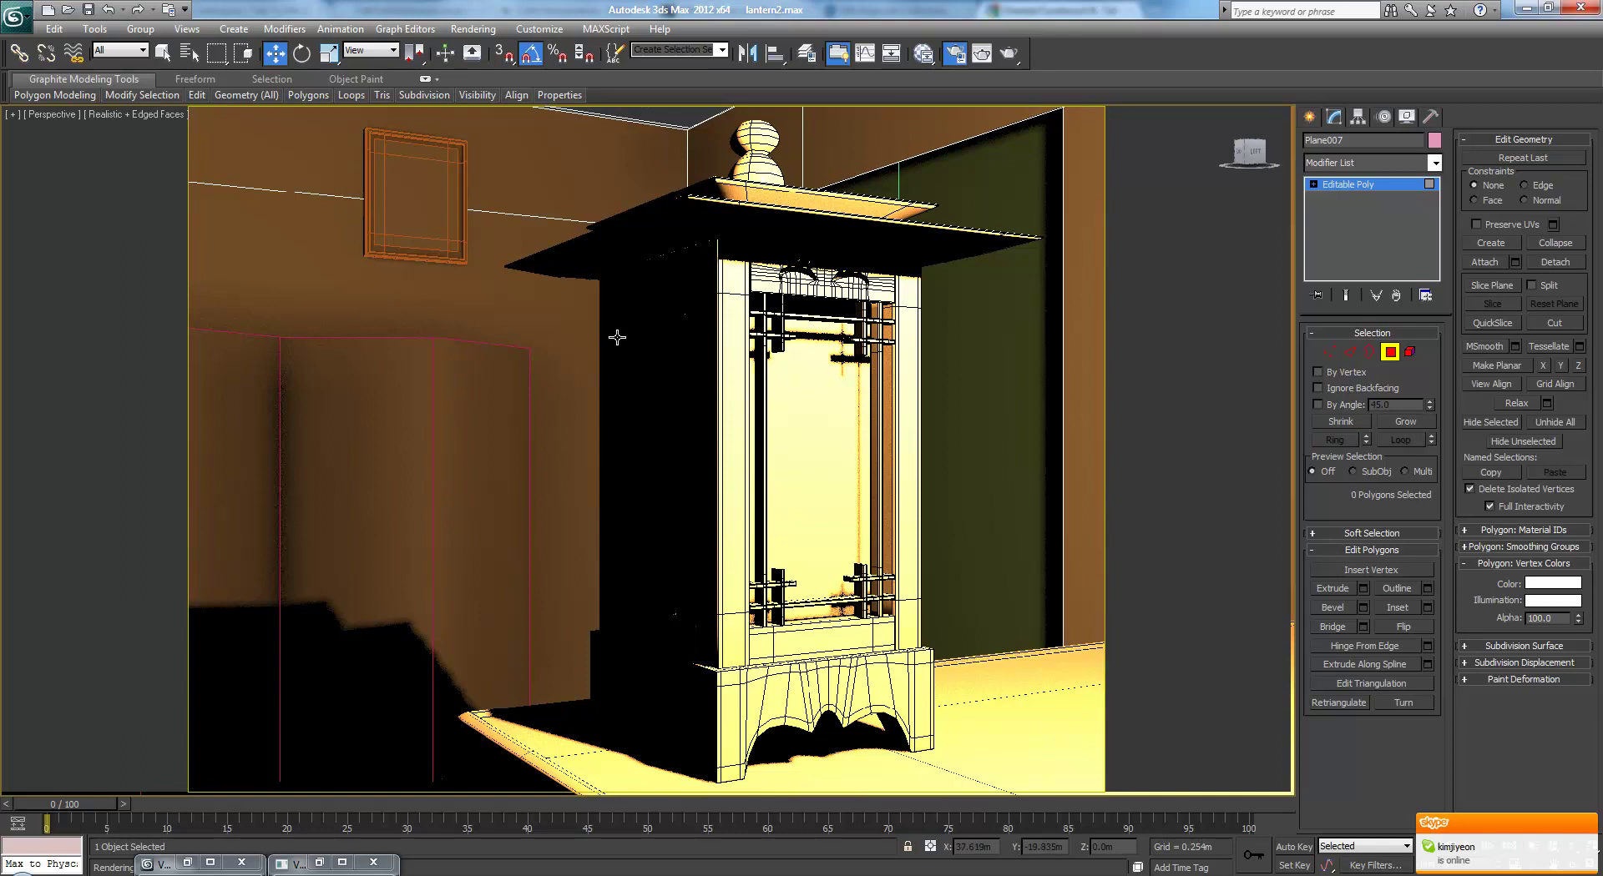
{"action": "key", "text": "alt+w"}
{"action": "right_click", "coordinate": [377, 595]}
{"action": "key", "text": "alt+w"}
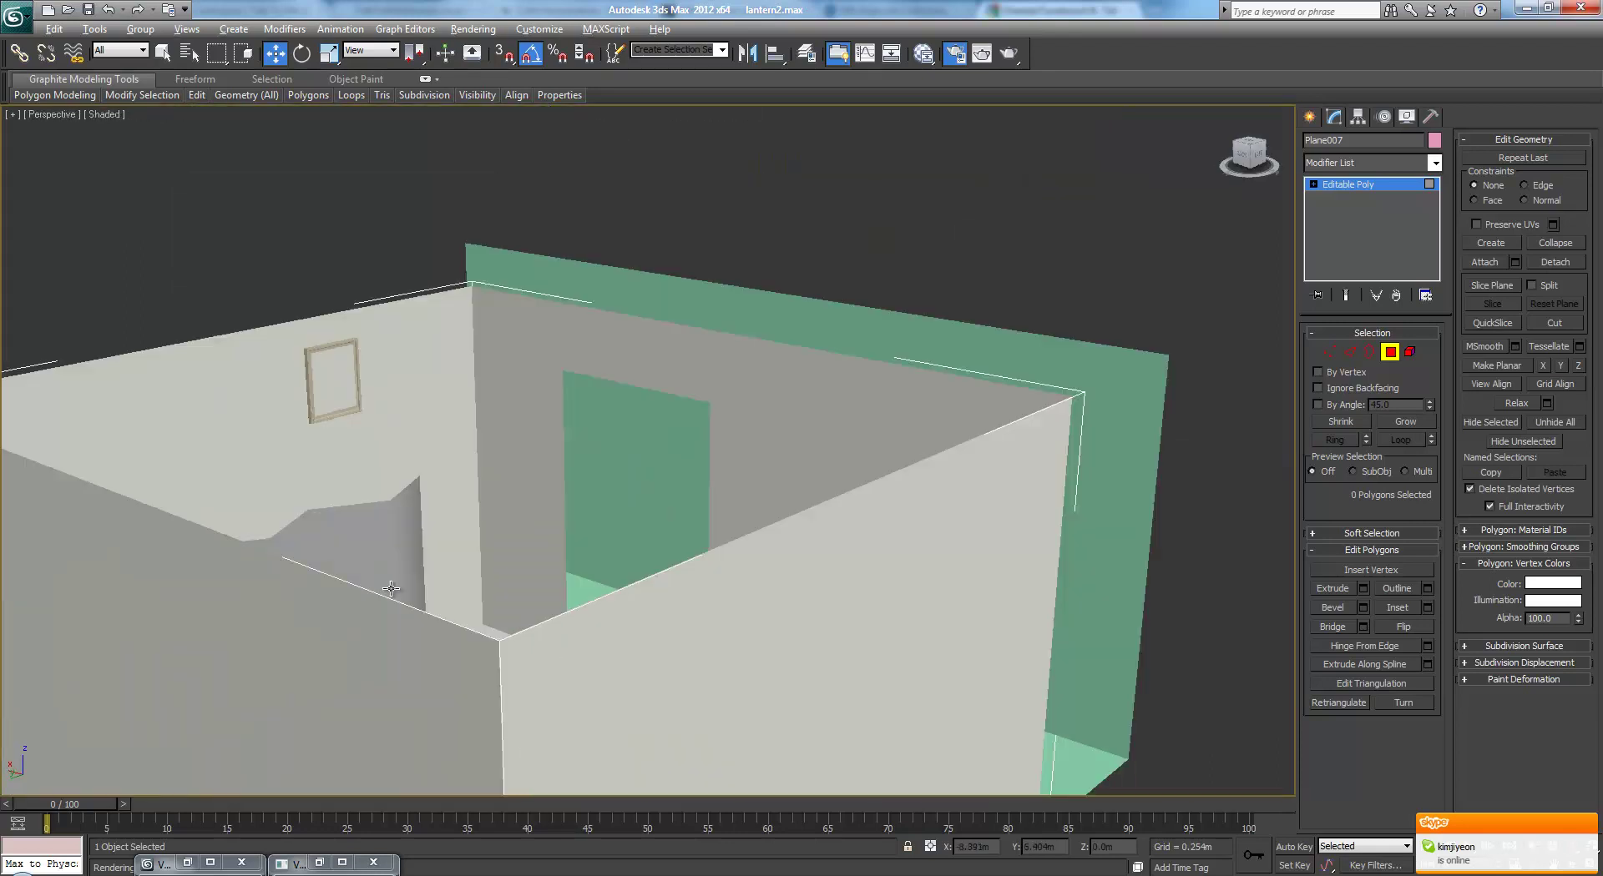
{"action": "scroll", "coordinate": [799, 457], "scroll_direction": "down", "scroll_amount": 2}
{"action": "middle_click_drag", "start_coordinate": [715, 437], "coordinate": [707, 520], "text": "alt"}
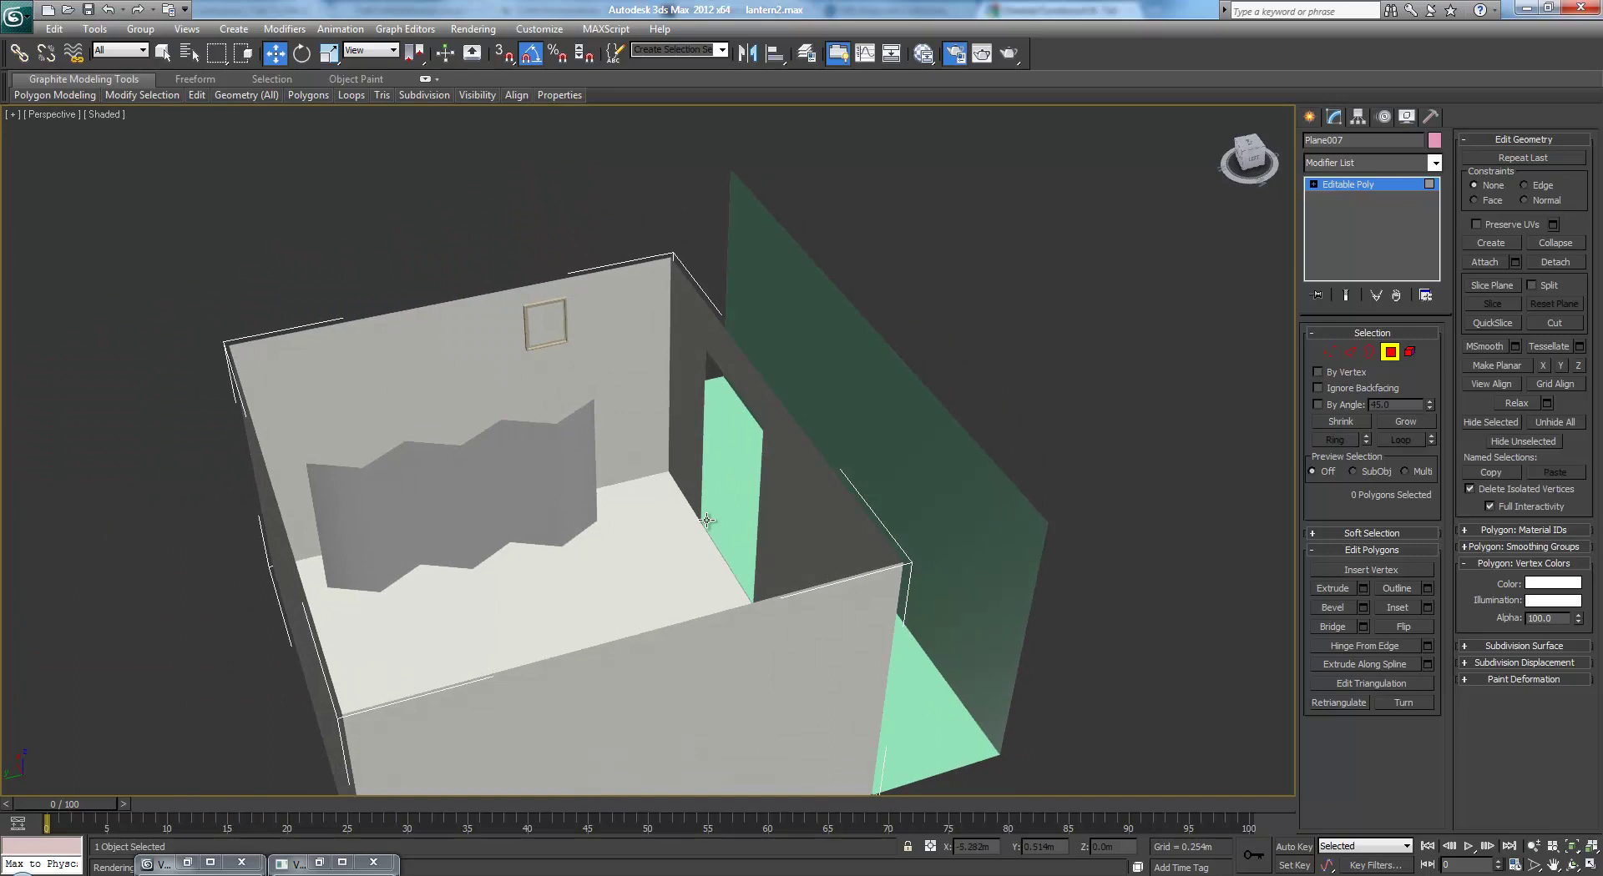
{"action": "scroll", "coordinate": [707, 520], "scroll_direction": "up", "scroll_amount": 5}
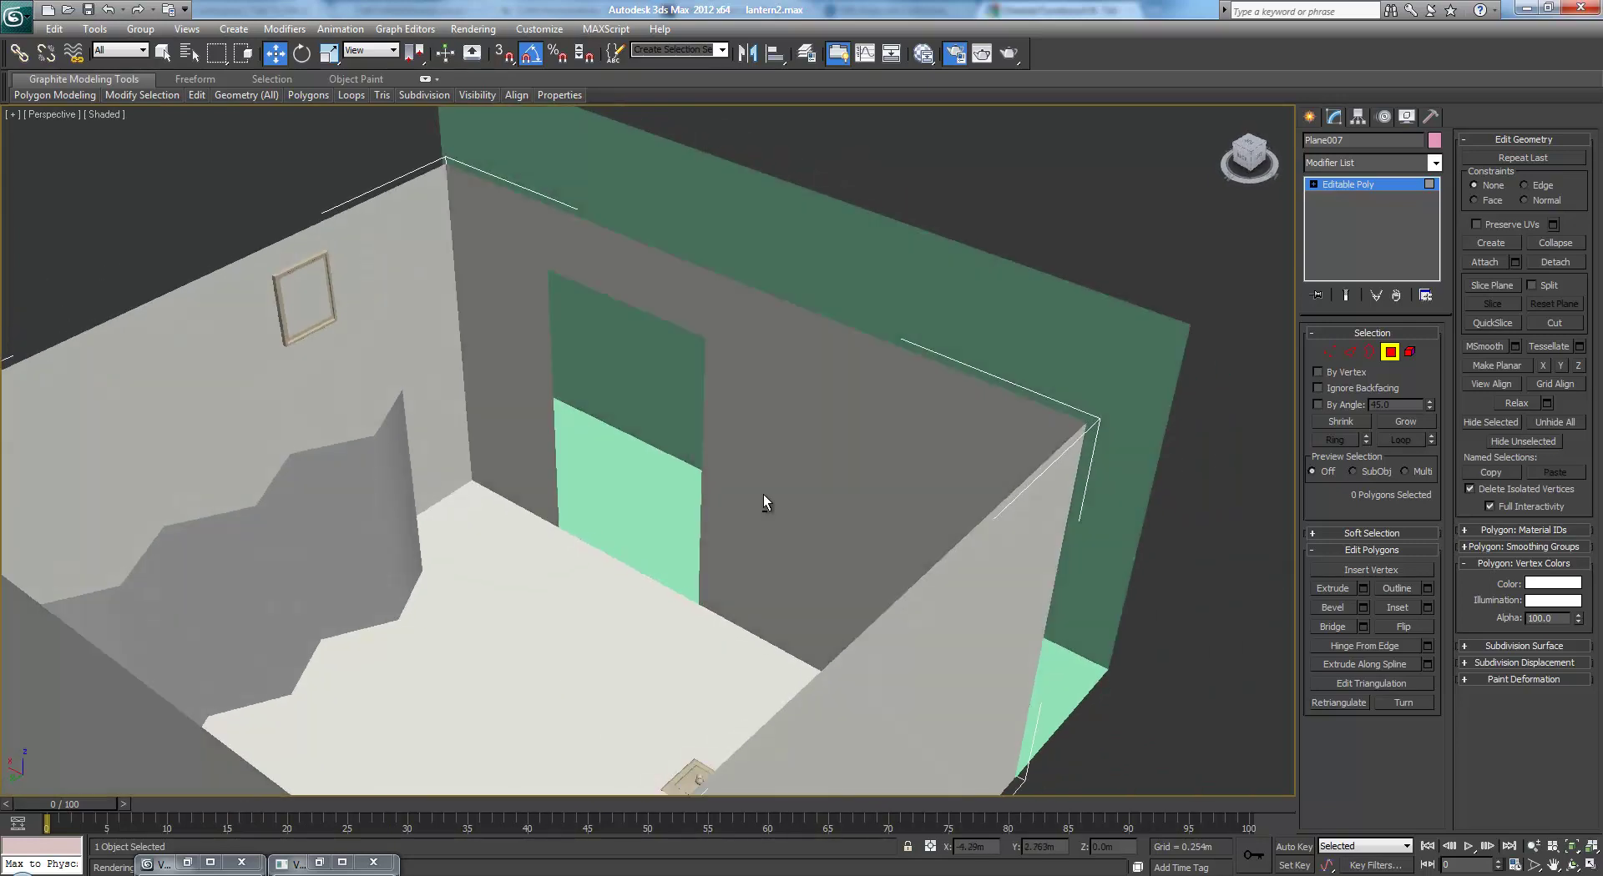
{"action": "scroll", "coordinate": [766, 500], "scroll_direction": "up", "scroll_amount": 6}
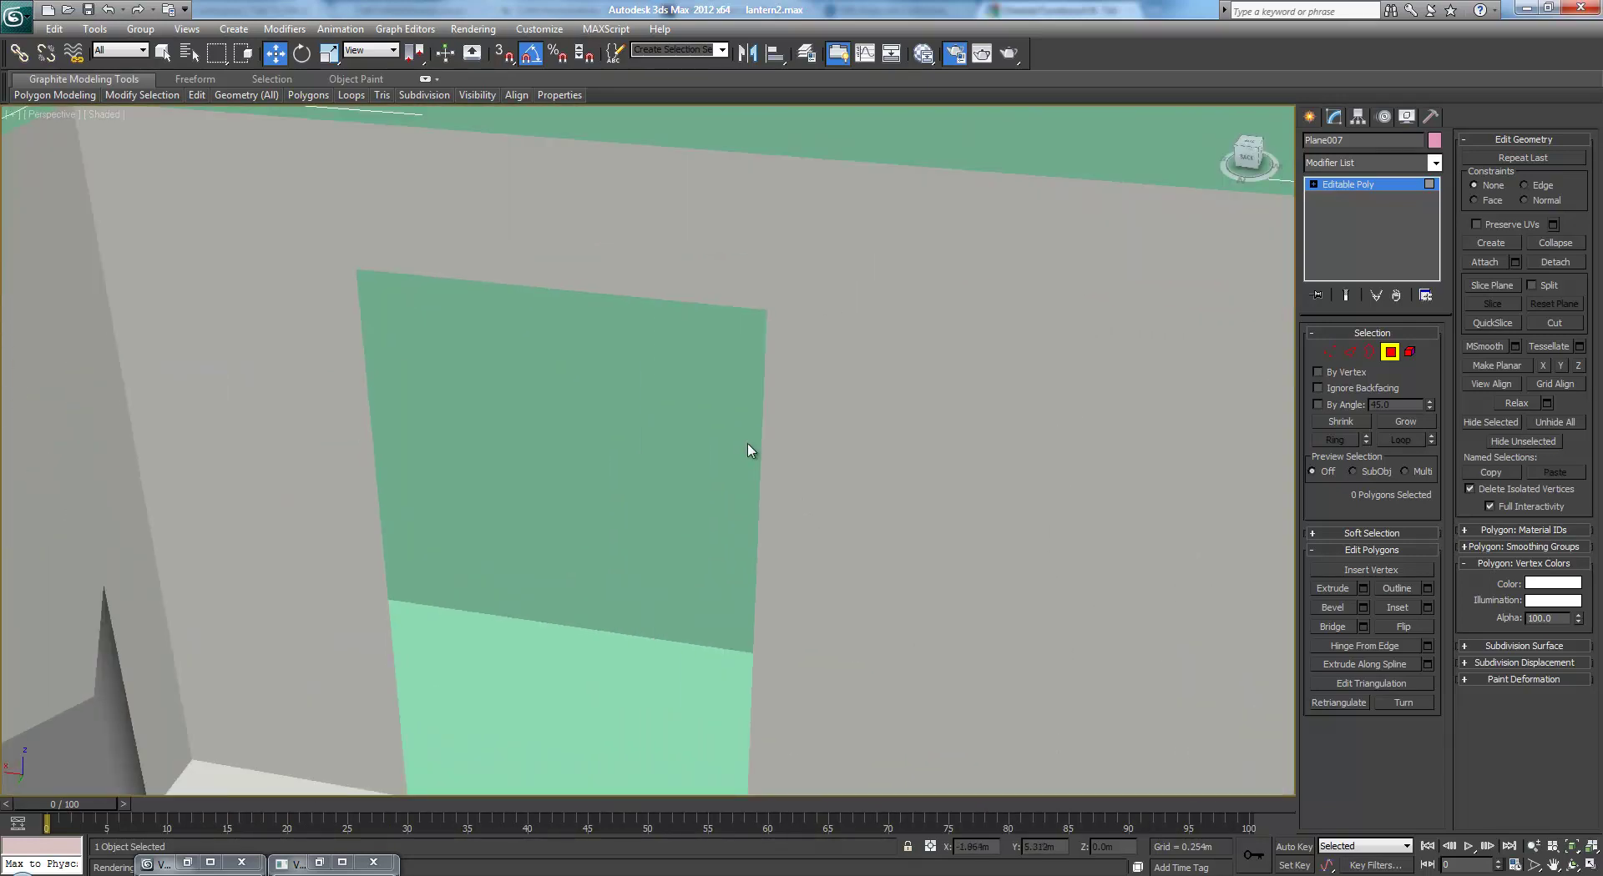
{"action": "scroll", "coordinate": [748, 443], "scroll_direction": "down", "scroll_amount": 4}
With edged faces shown, connect the ring of vertical edges above the doorway with one segment at slide 68
{"action": "left_click", "coordinate": [801, 444]}
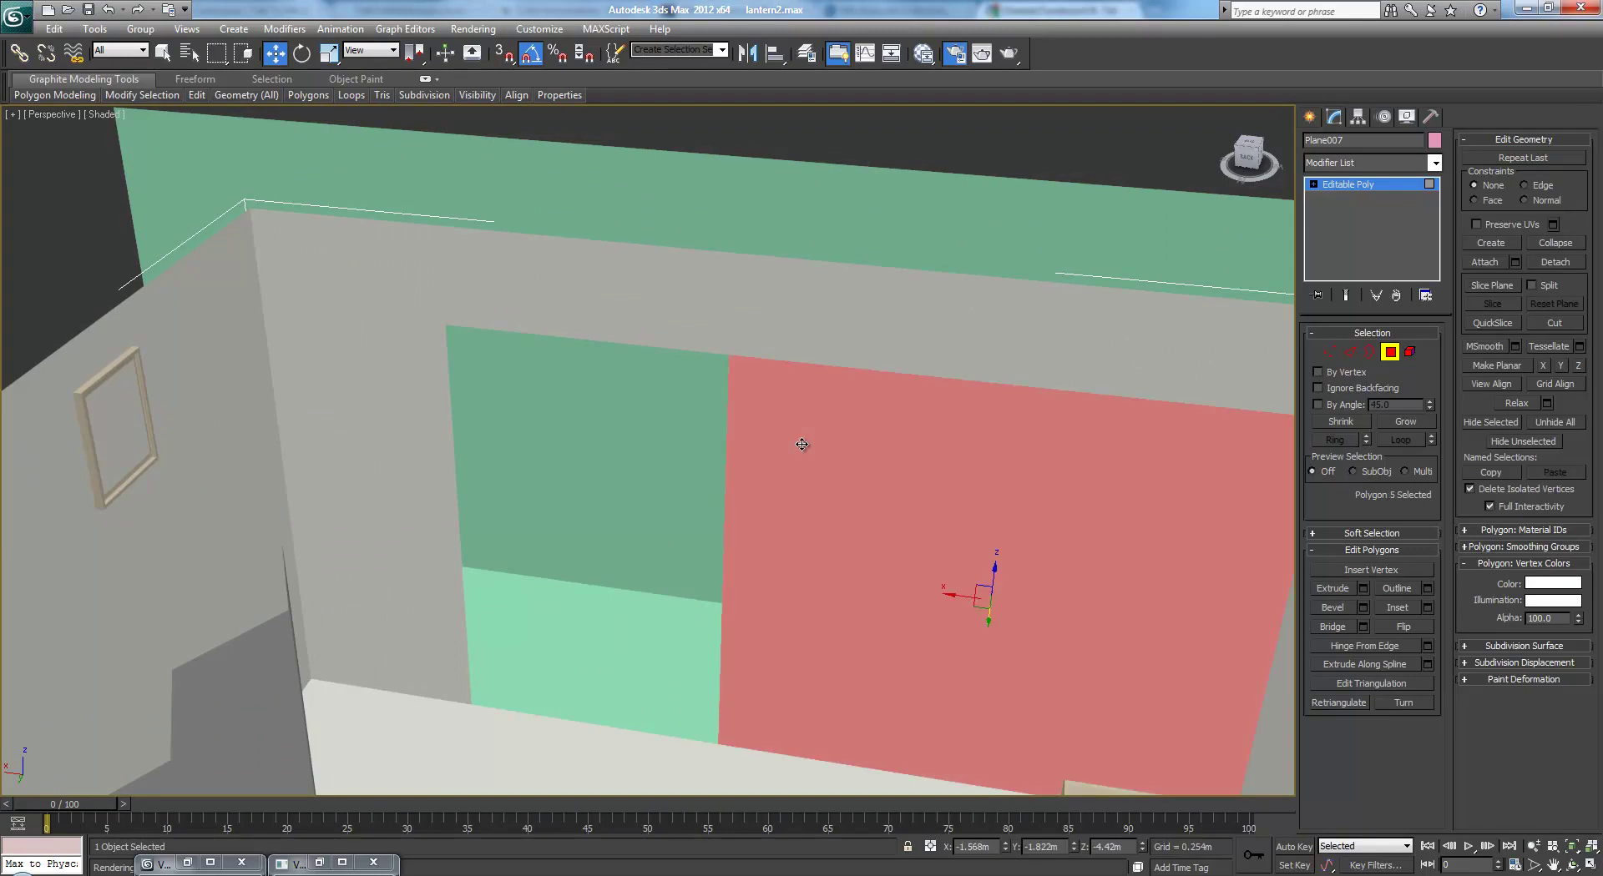
{"action": "left_click", "coordinate": [736, 312]}
{"action": "key", "text": "F4"}
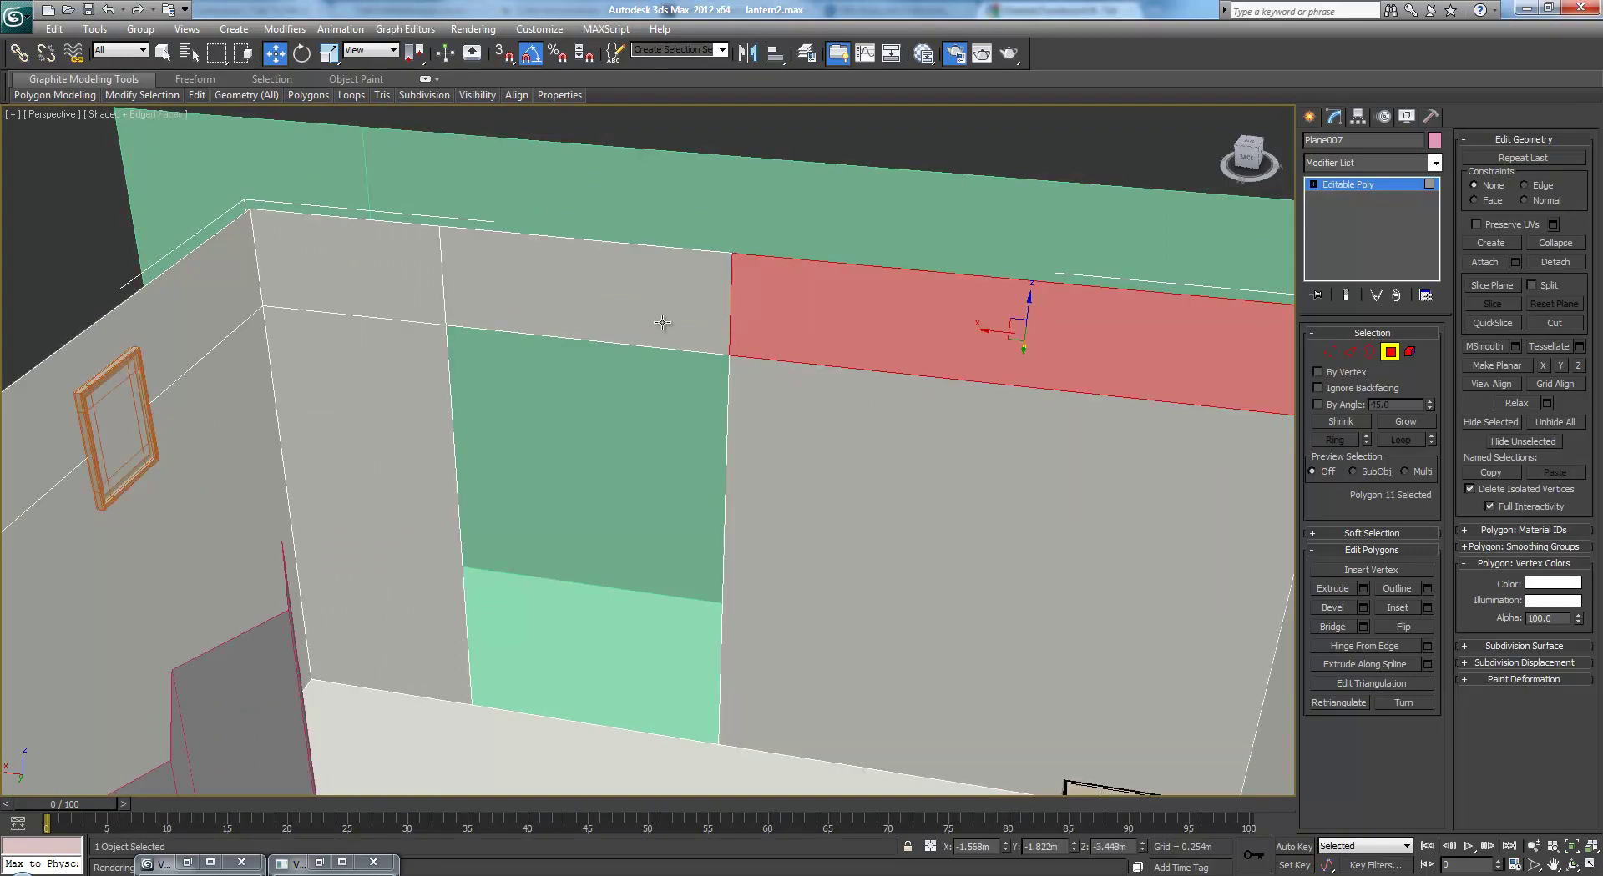
{"action": "left_click", "coordinate": [1349, 351]}
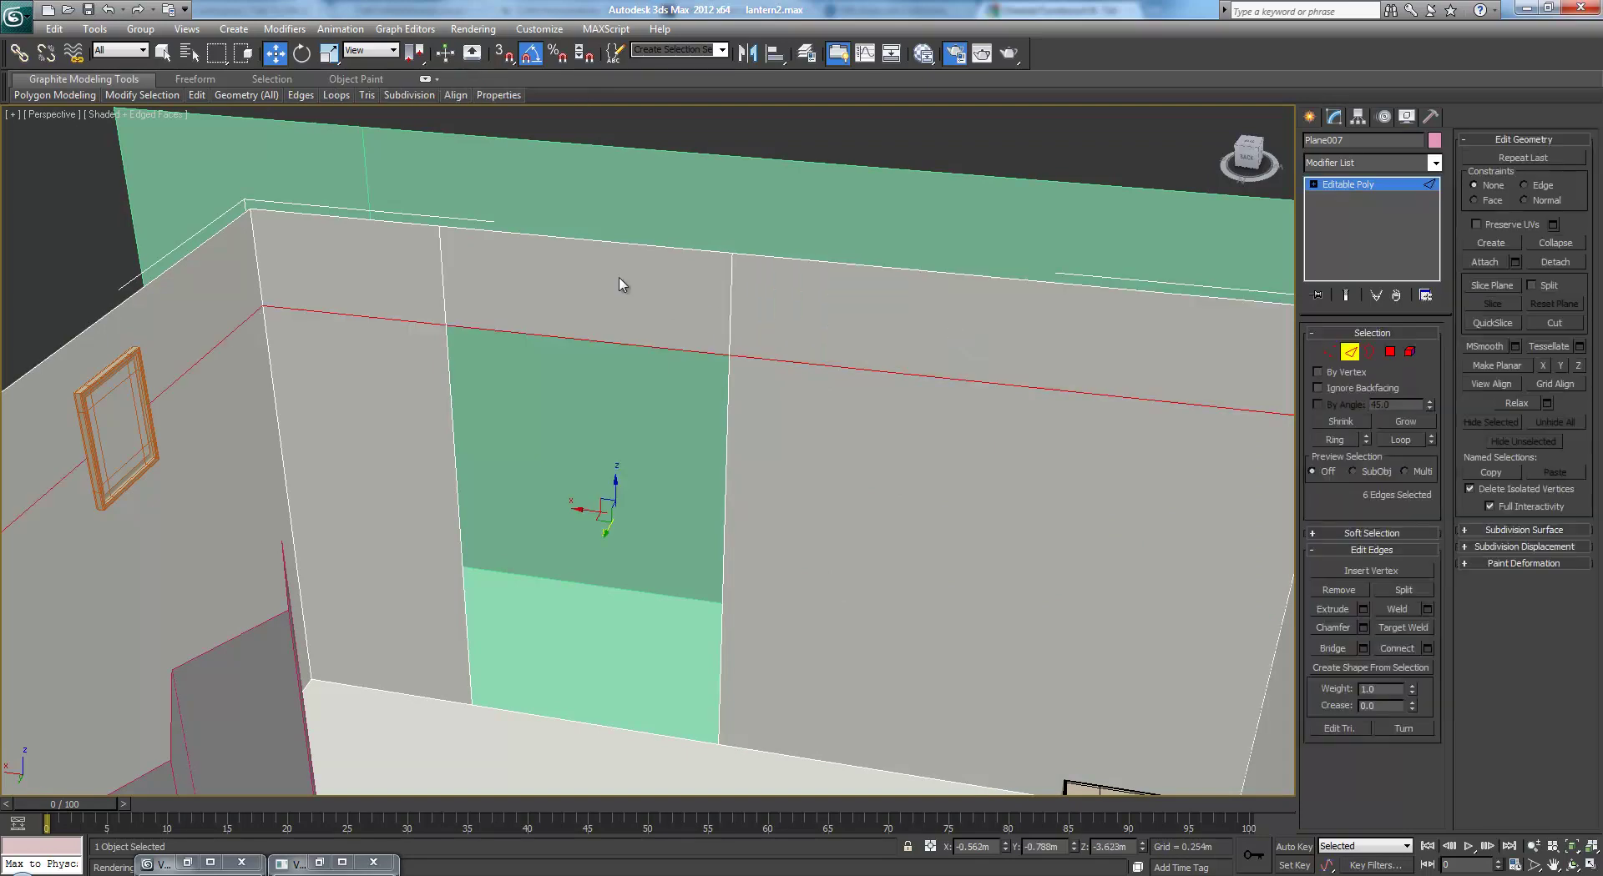
{"action": "left_click", "coordinate": [732, 290]}
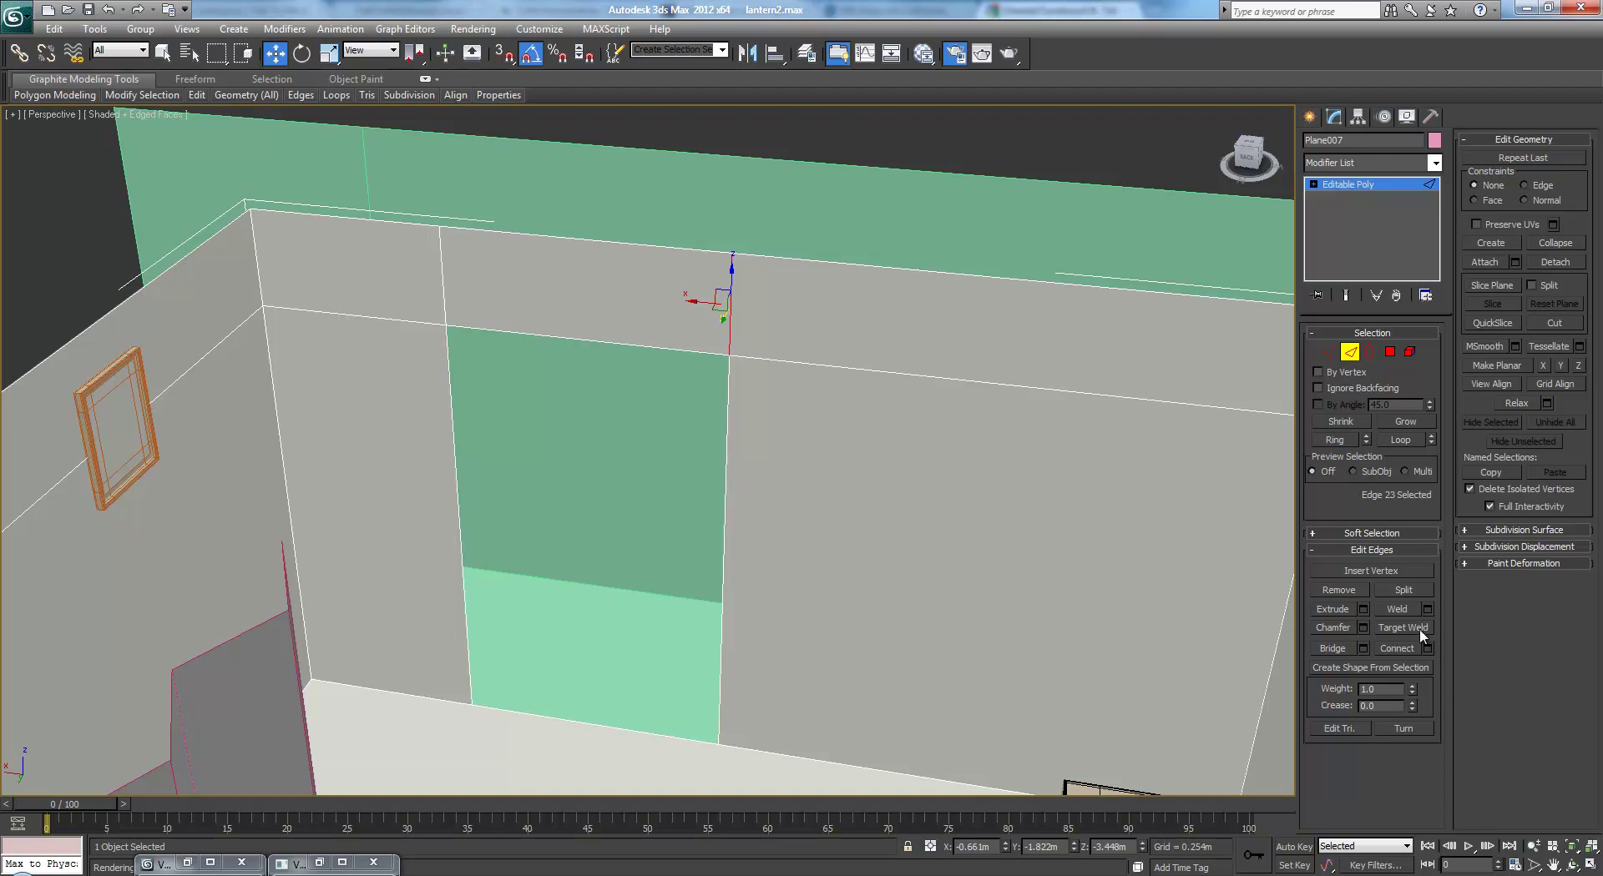
{"action": "left_click", "coordinate": [1400, 439]}
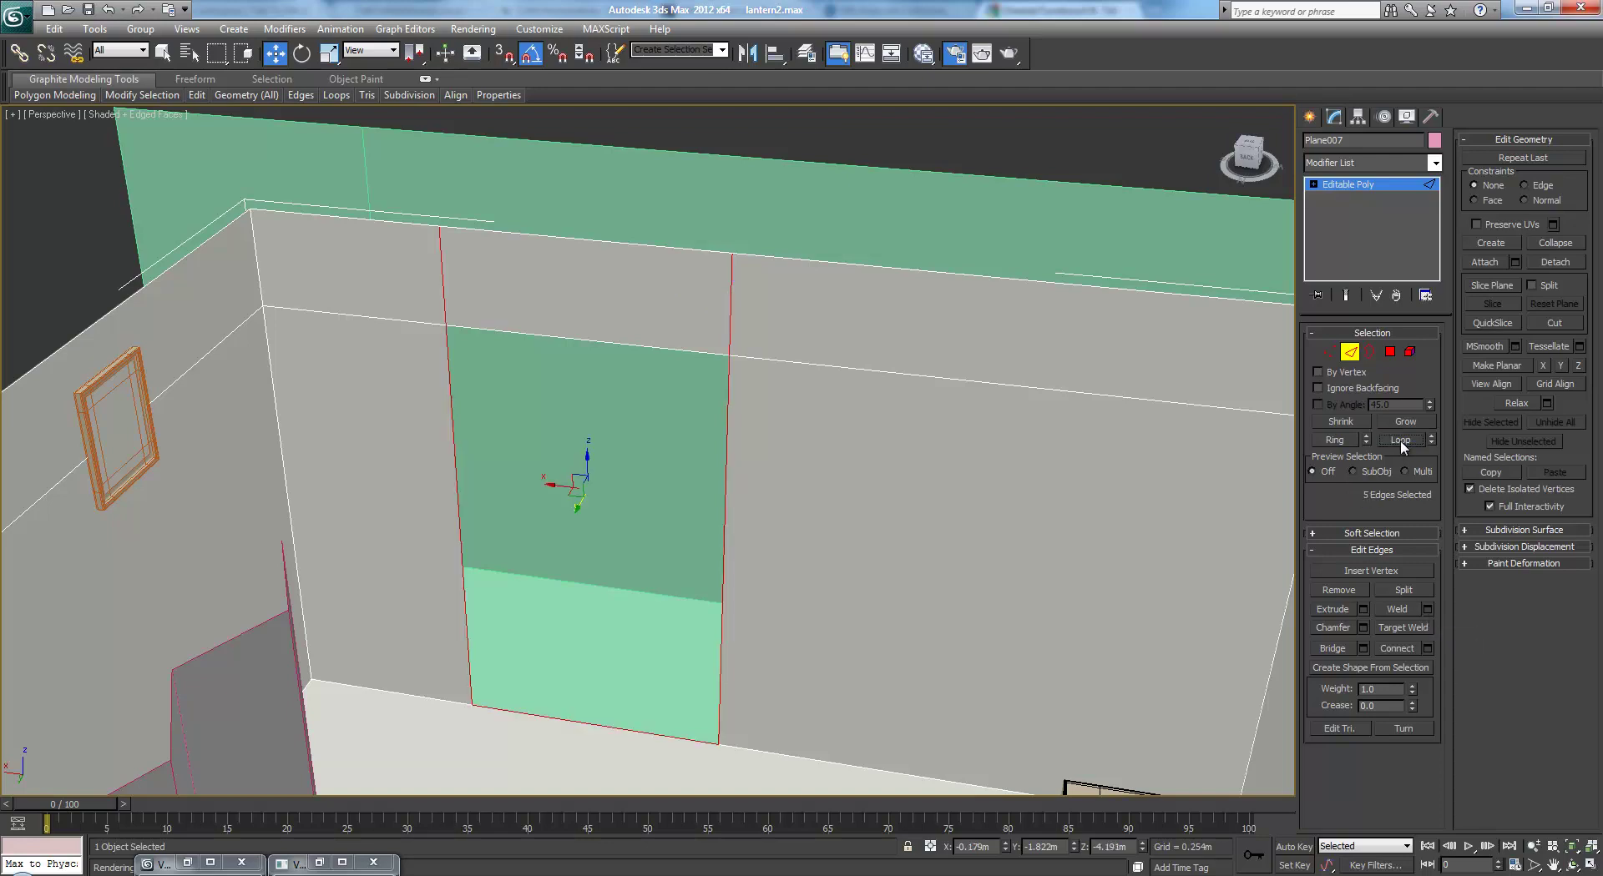
{"action": "left_click", "coordinate": [1334, 440]}
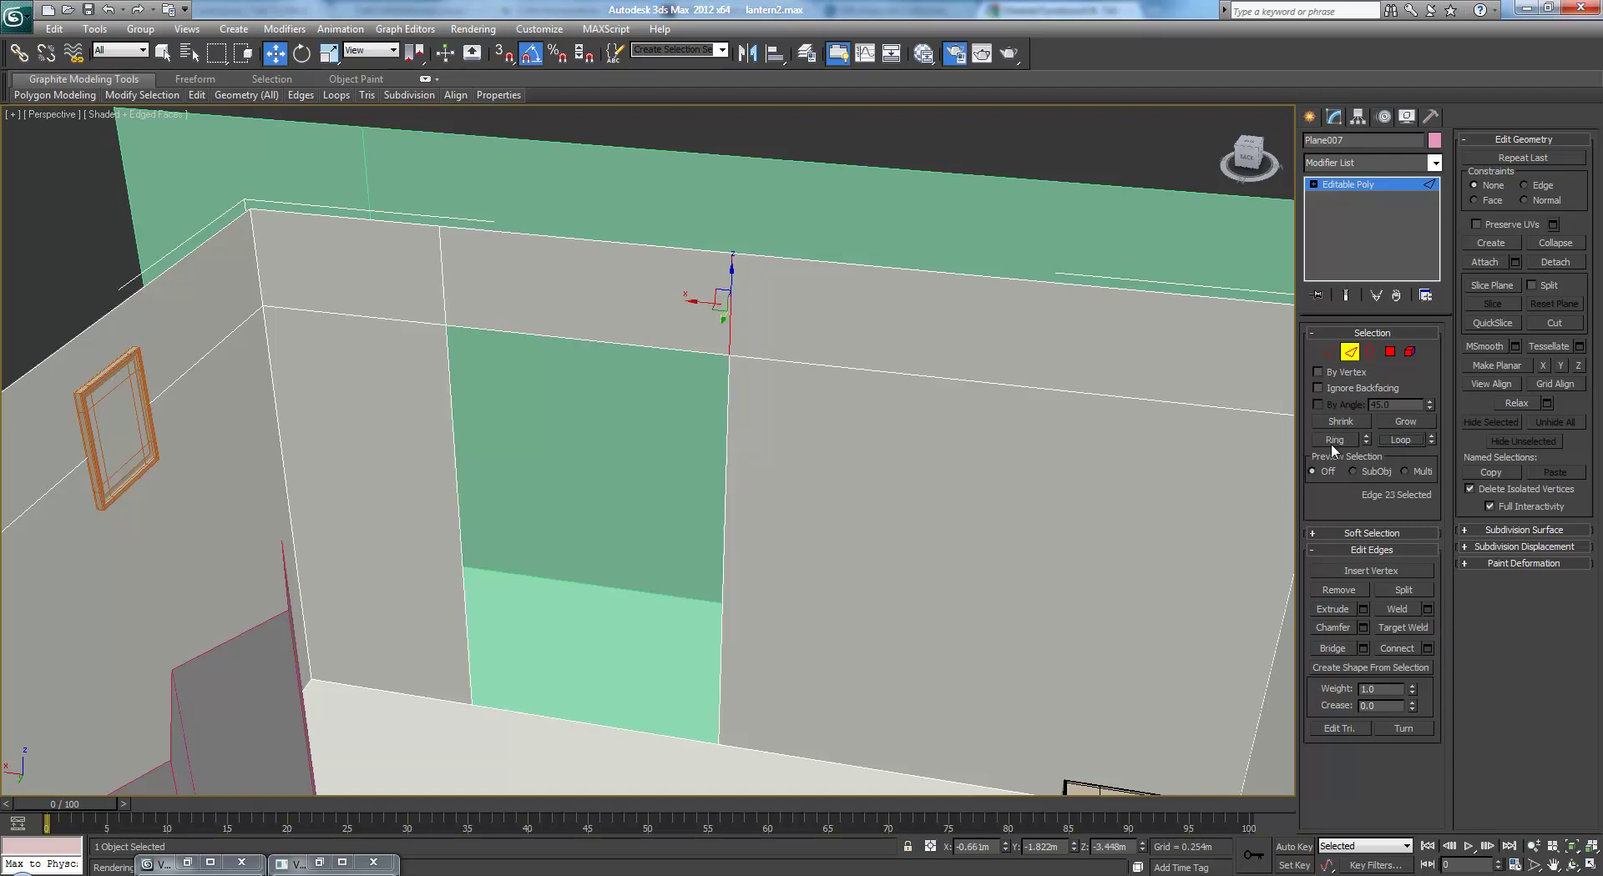
{"action": "left_click", "coordinate": [1428, 648]}
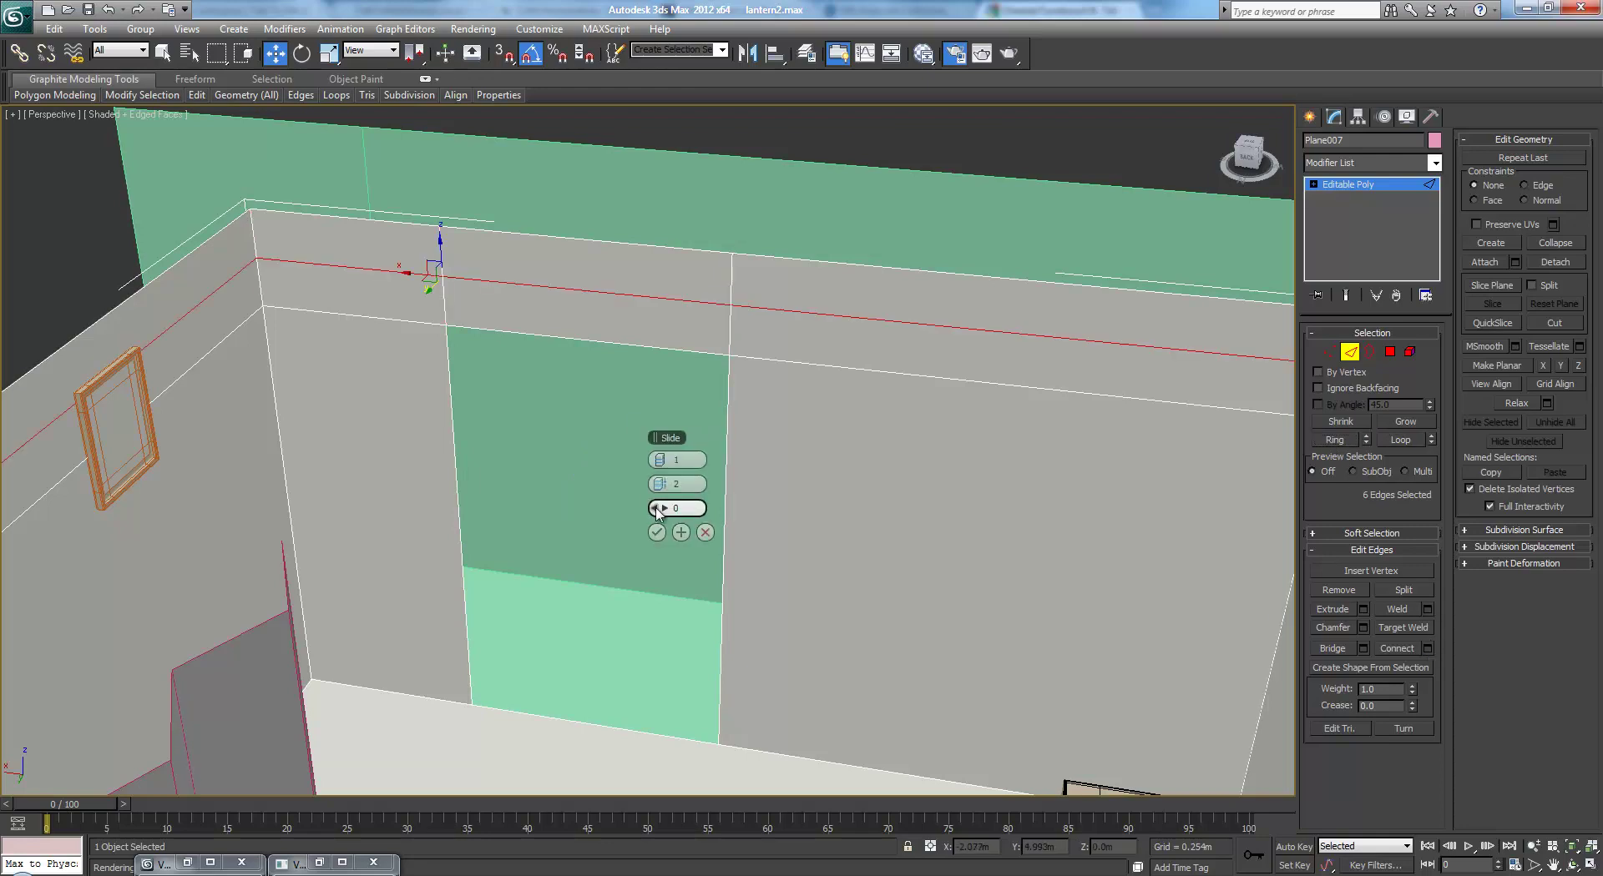
{"action": "left_click_drag", "start_coordinate": [662, 509], "coordinate": [883, 525]}
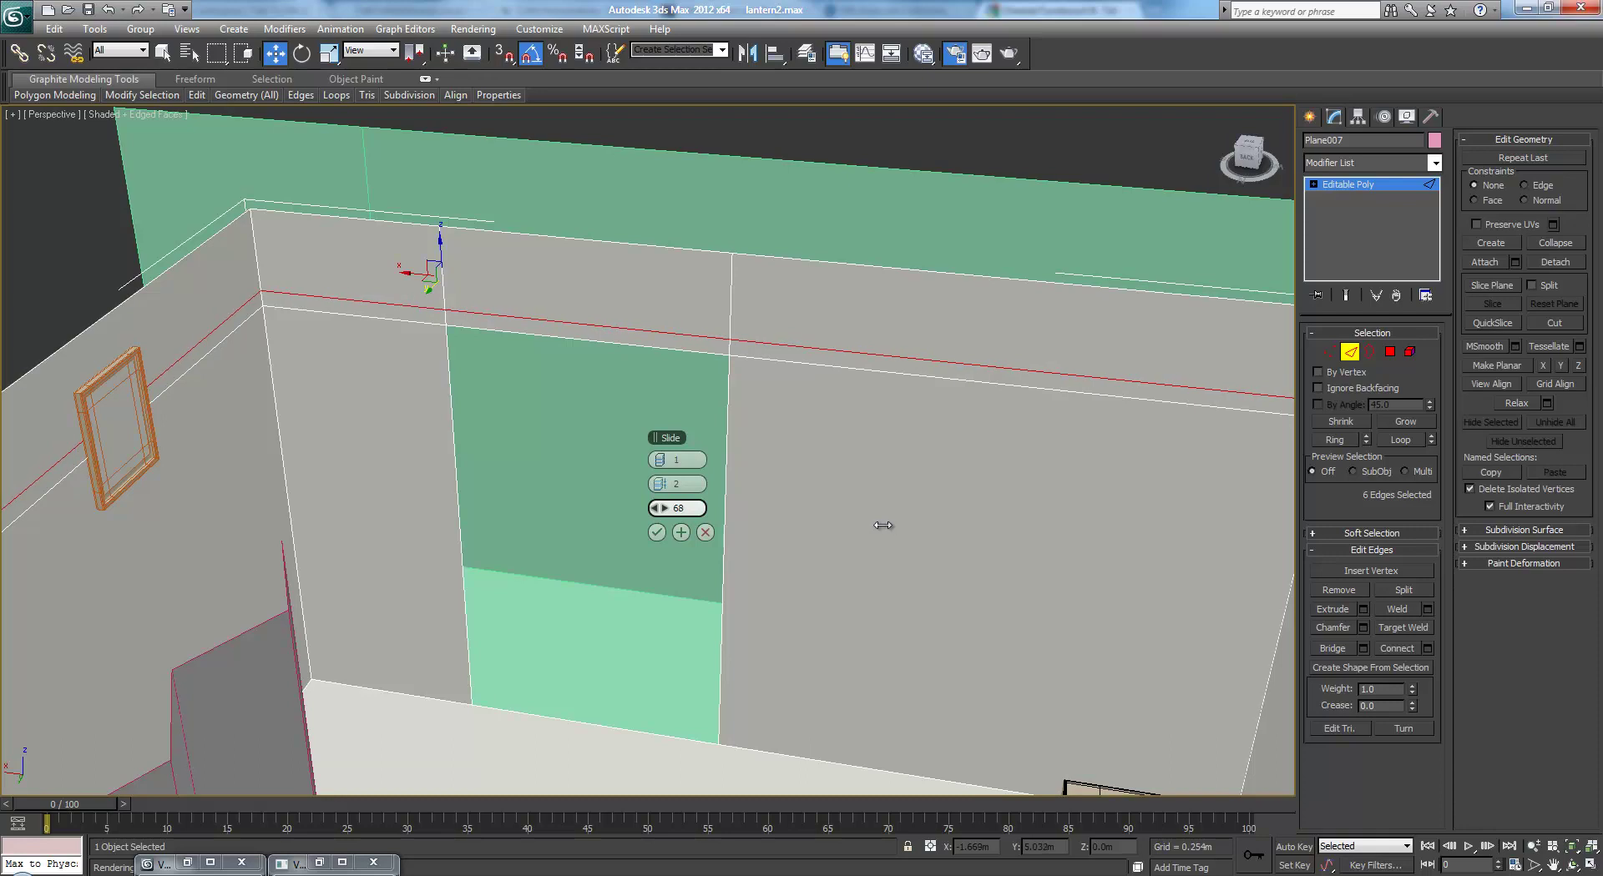
{"action": "left_click", "coordinate": [656, 532]}
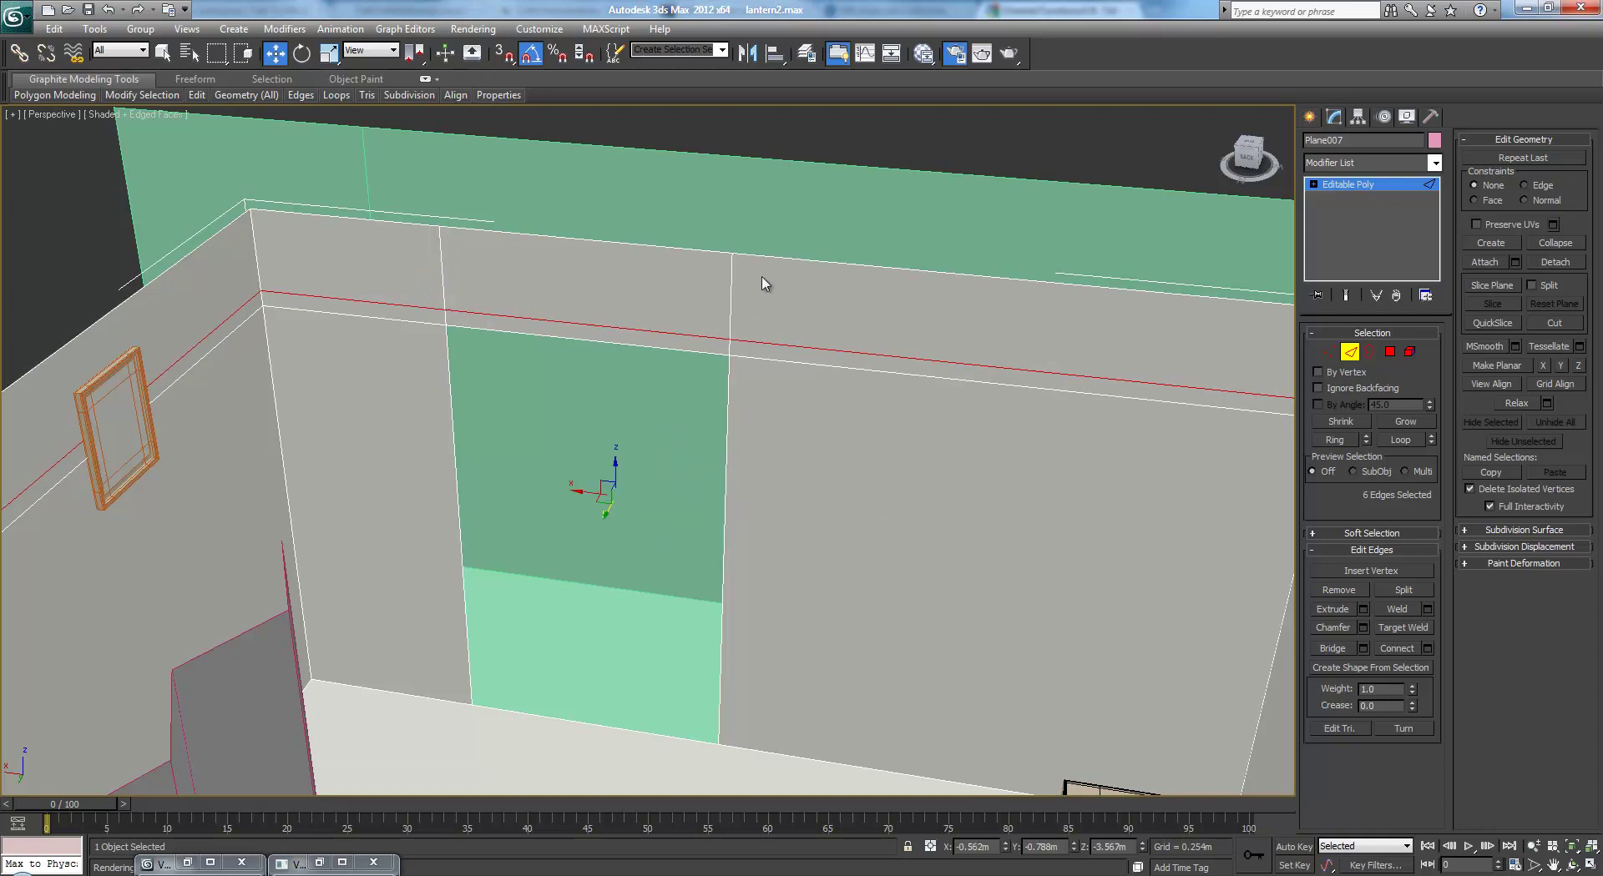
Connect the horizontal edges of the wall section on the doorway's lantern side with one segment at slide 94
{"action": "left_click", "coordinate": [769, 756]}
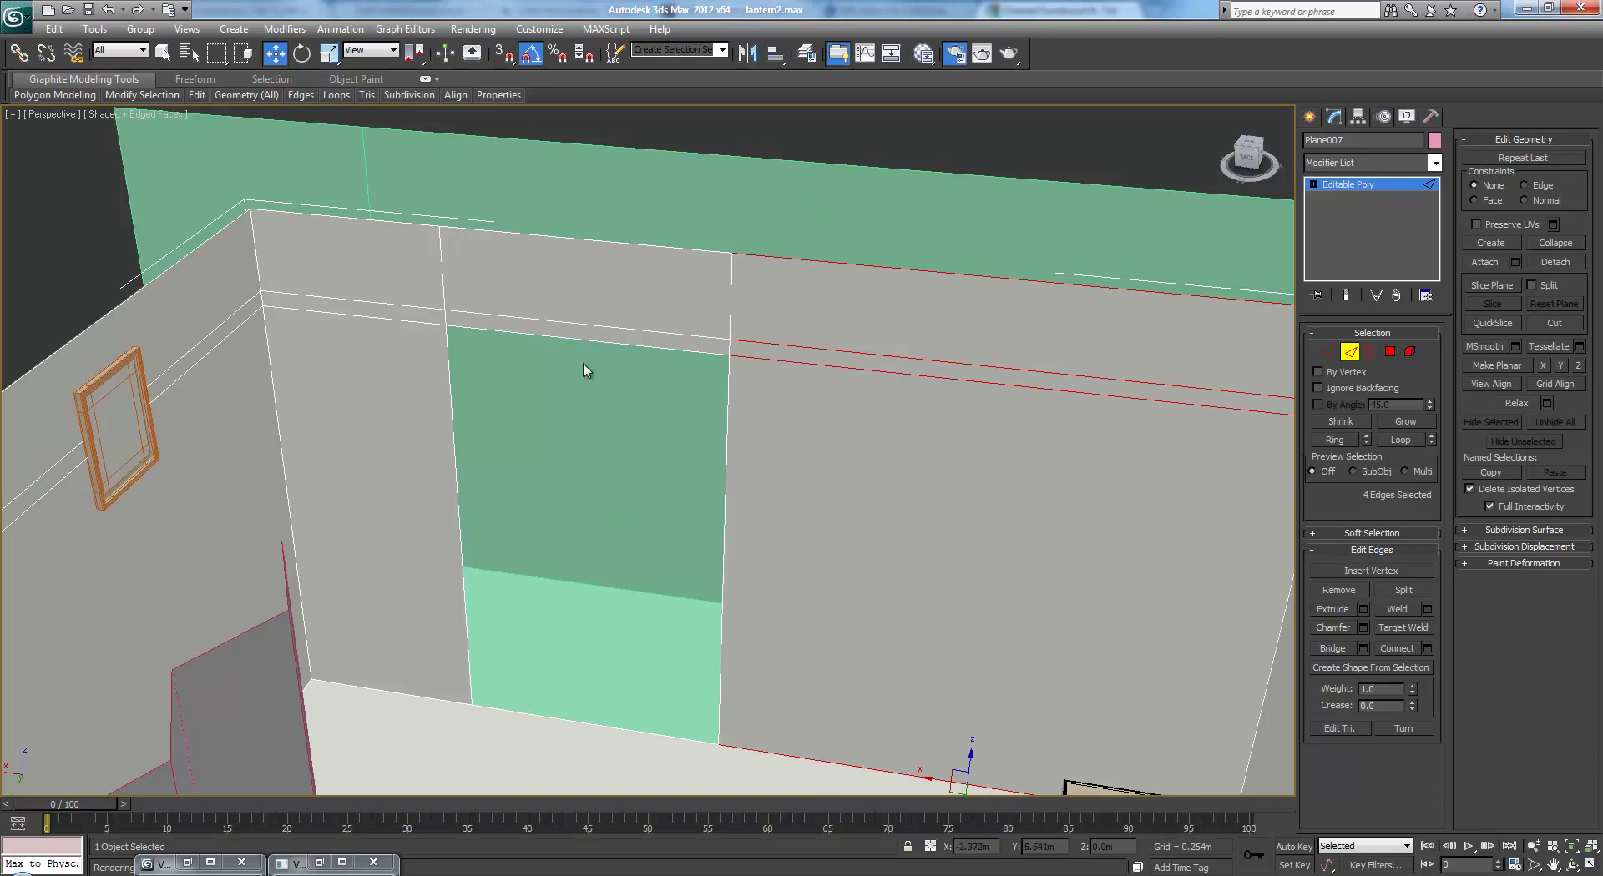
{"action": "left_click", "coordinate": [1428, 648]}
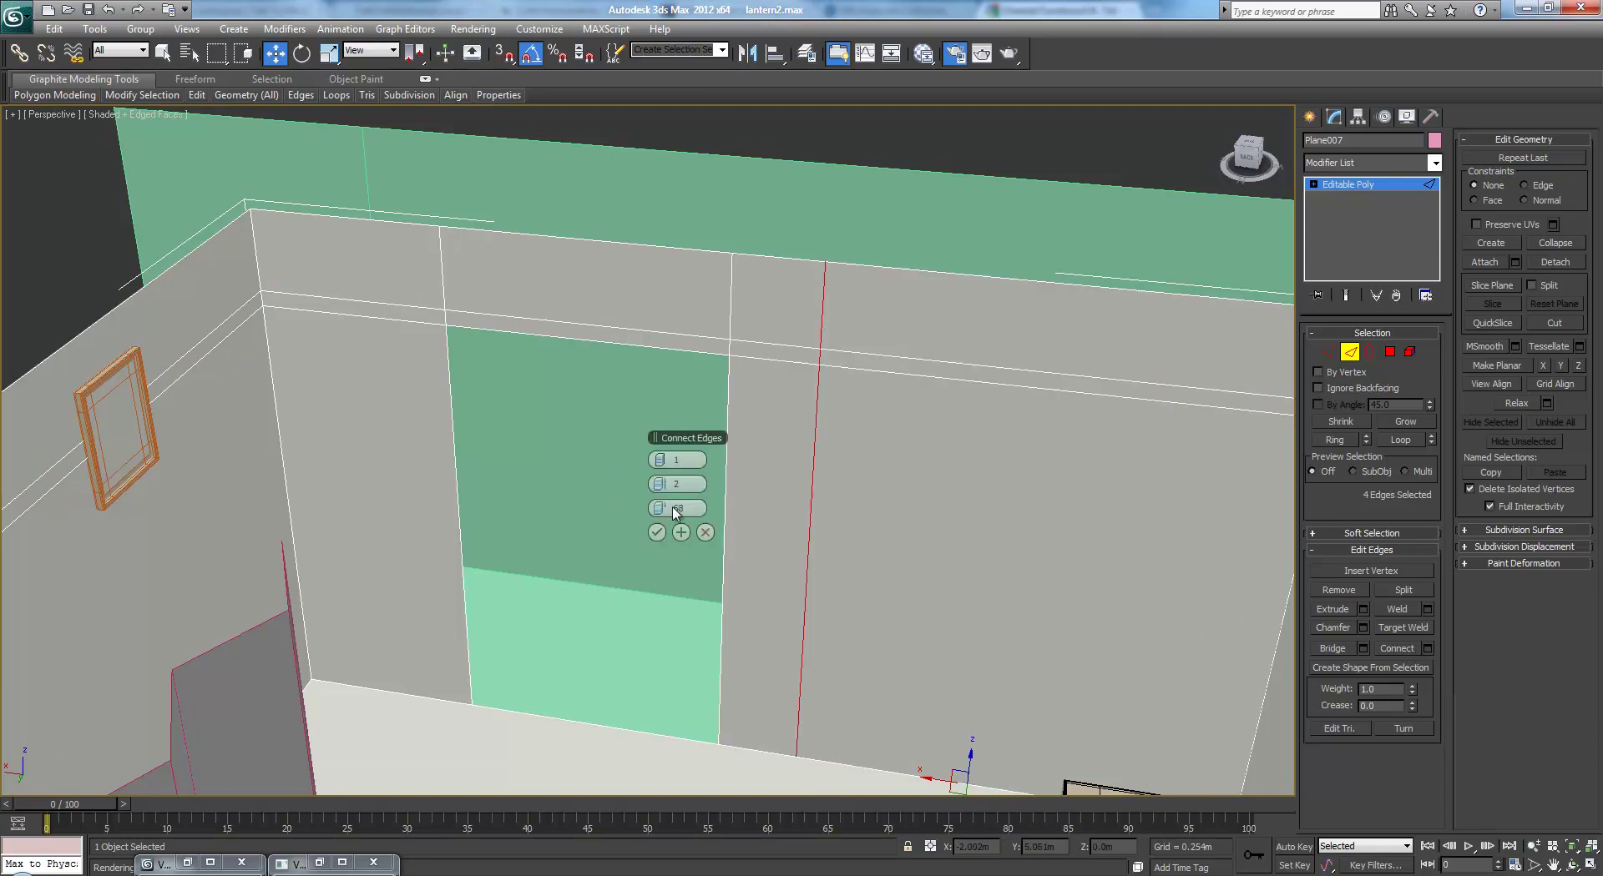
{"action": "left_click_drag", "start_coordinate": [658, 510], "coordinate": [749, 511]}
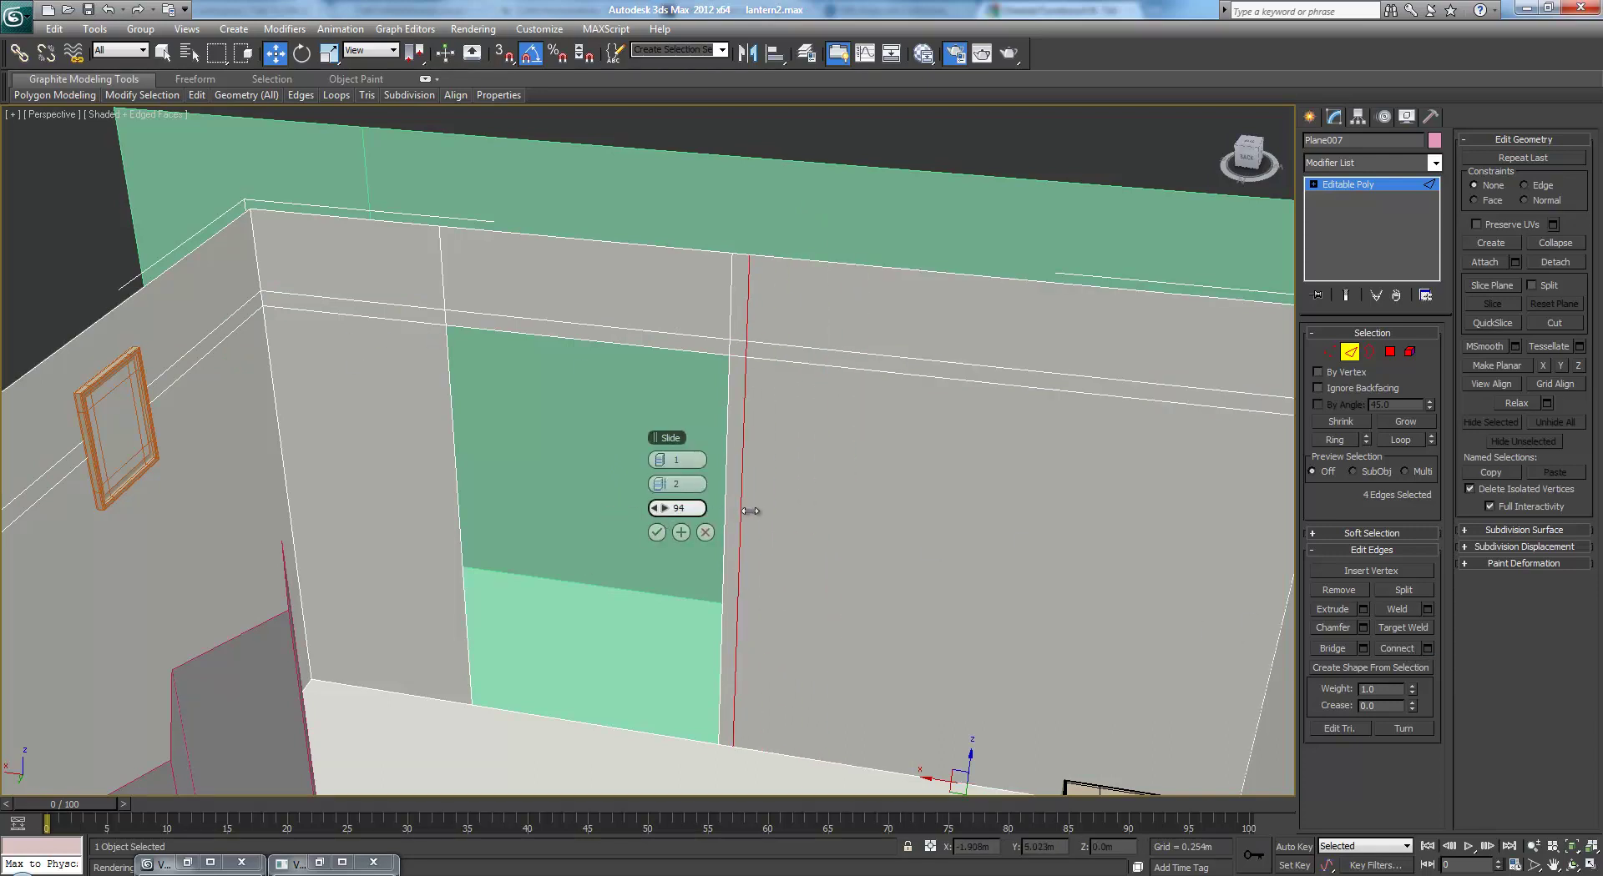
{"action": "left_click", "coordinate": [656, 533]}
Connect the horizontal edges of the wall section between the picture wall and the doorway with one segment at slide -82
{"action": "left_click_drag", "start_coordinate": [378, 438], "coordinate": [403, 745]}
{"action": "left_click", "coordinate": [1428, 649]}
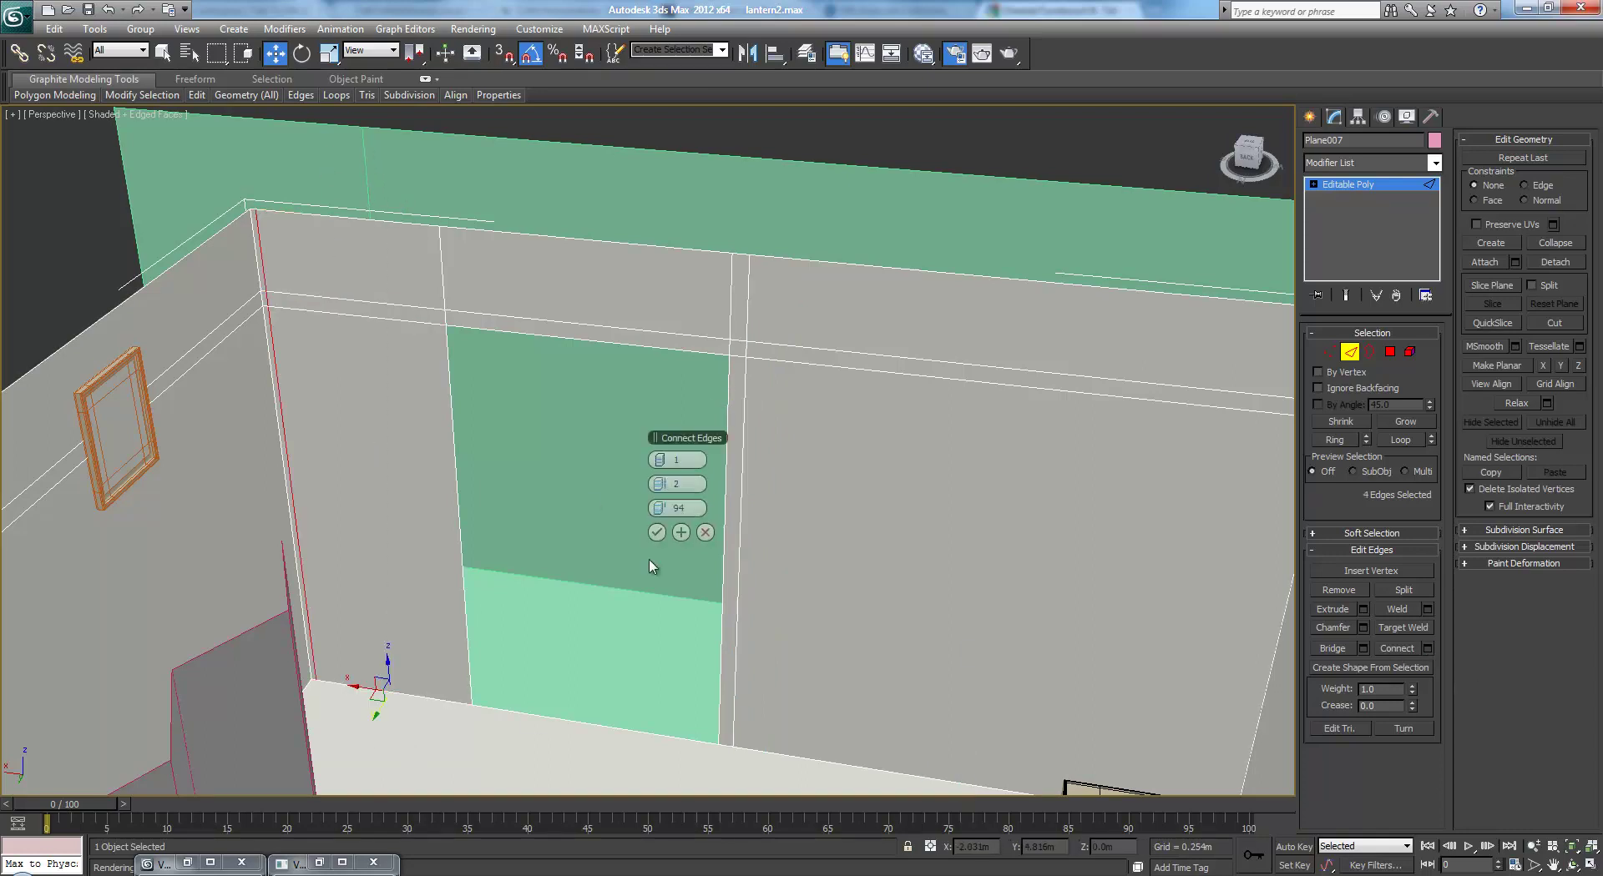
{"action": "left_click_drag", "start_coordinate": [656, 507], "coordinate": [67, 492]}
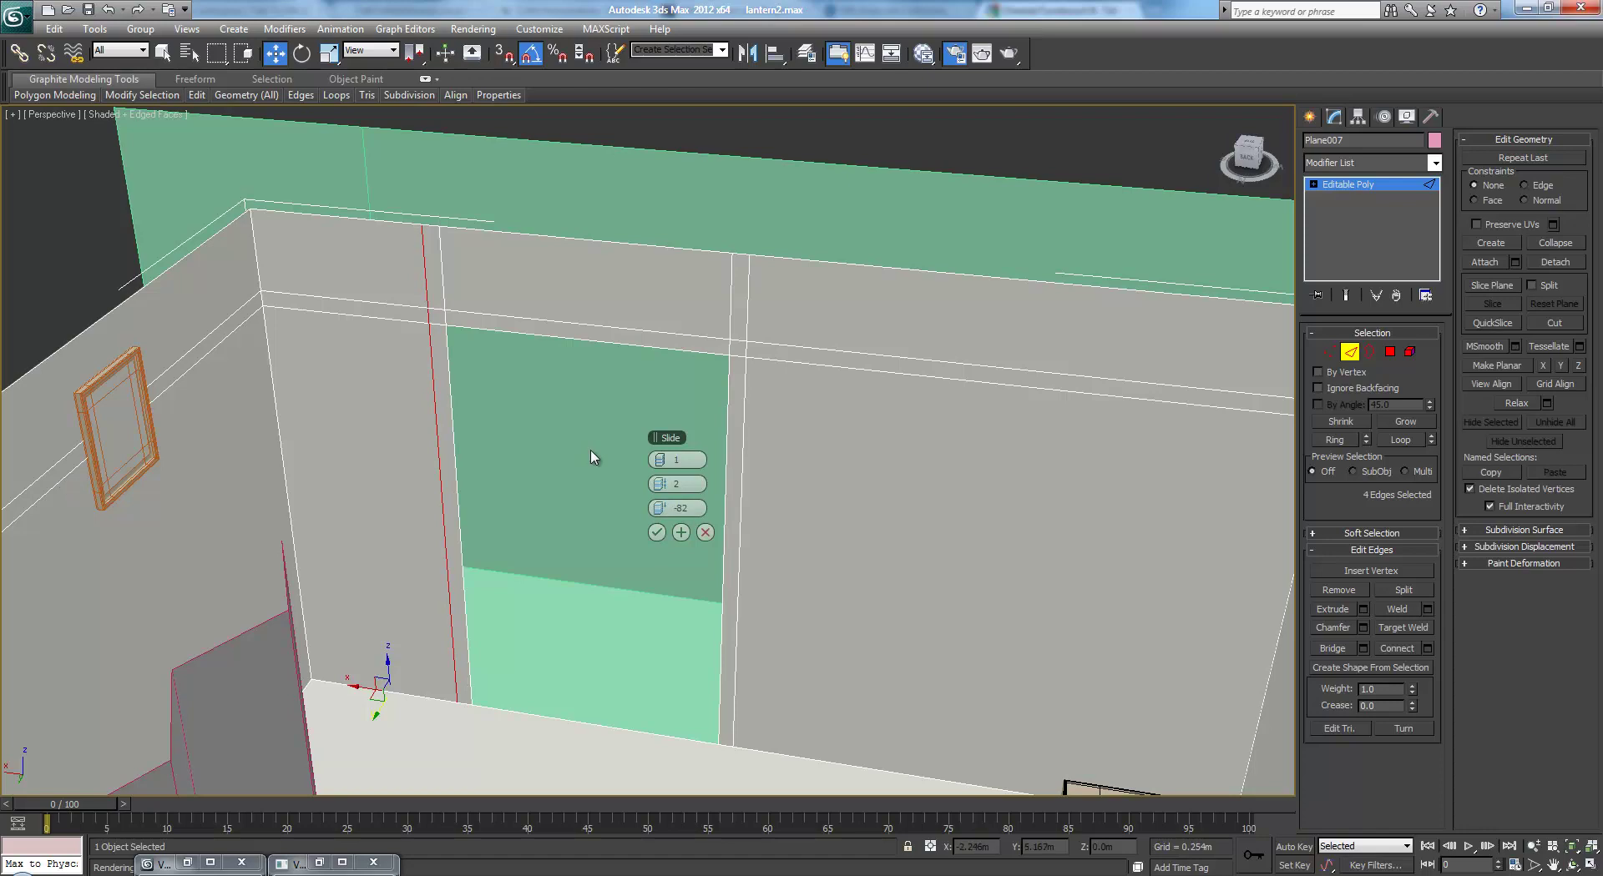
{"action": "left_click", "coordinate": [657, 531]}
Select the doorway's top and two side edges and extend them slightly outward from the room as new faces
{"action": "middle_click_drag", "start_coordinate": [765, 562], "coordinate": [780, 458]}
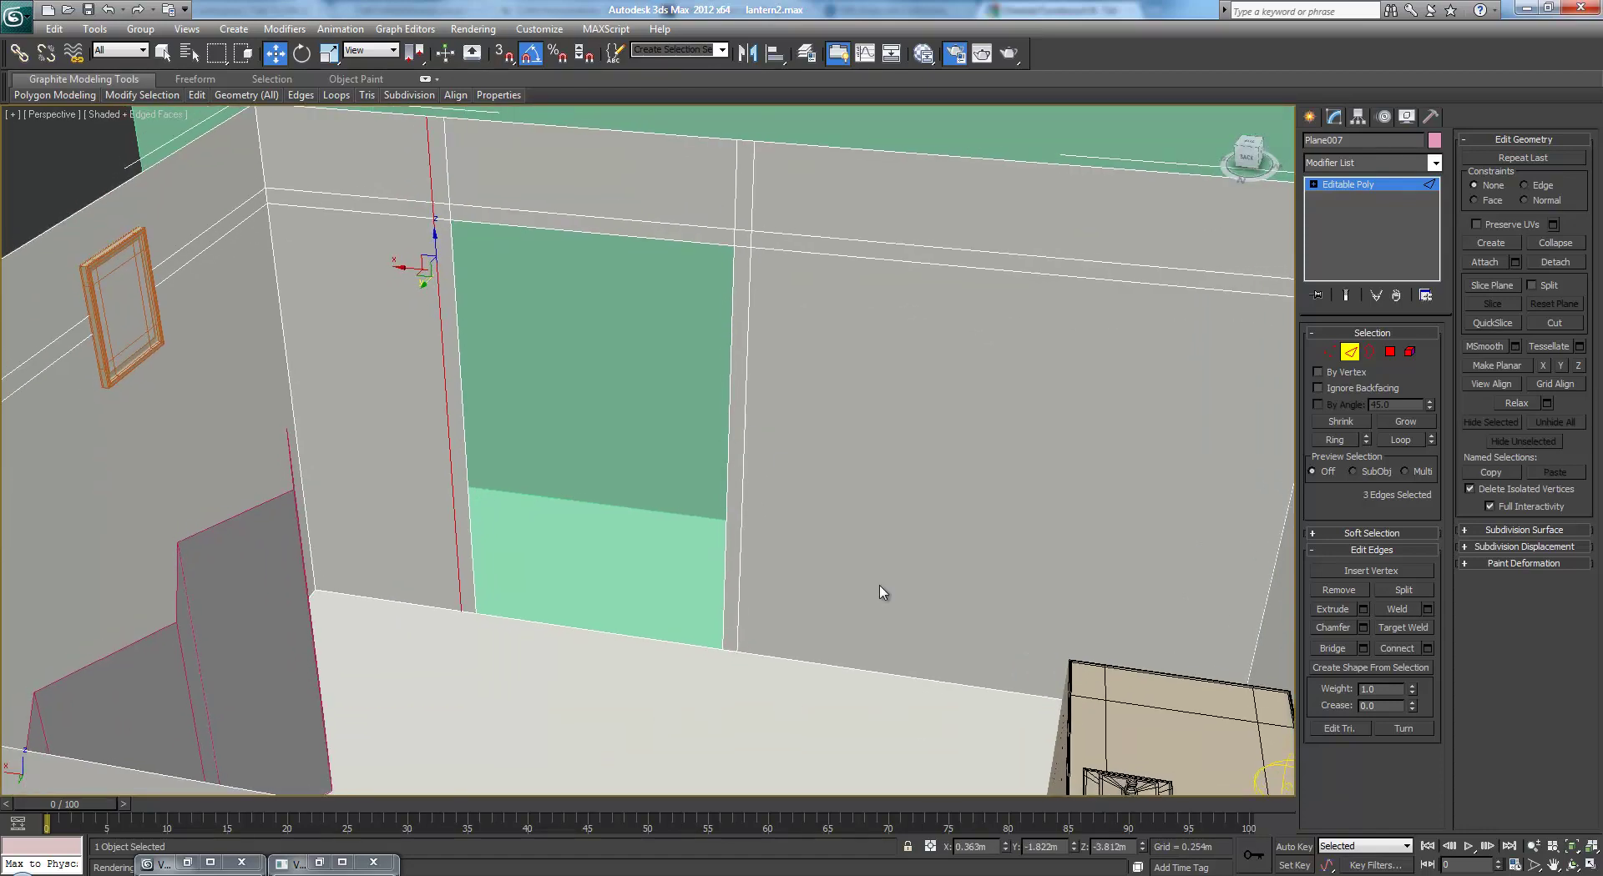
{"action": "middle_click_drag", "start_coordinate": [818, 329], "coordinate": [838, 436]}
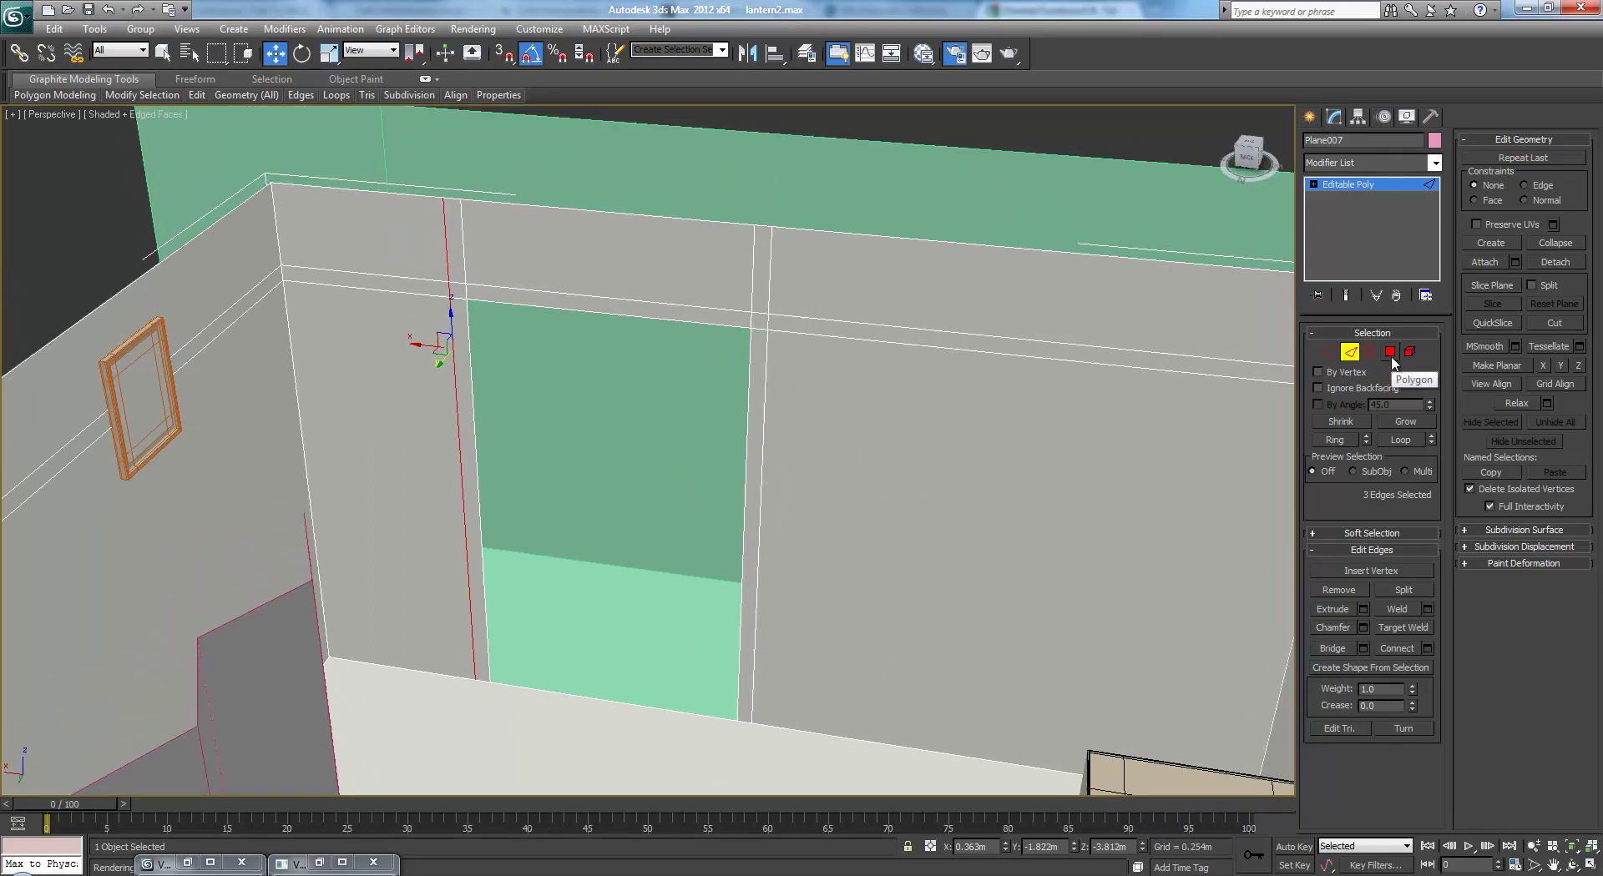
{"action": "left_click", "coordinate": [737, 343]}
{"action": "left_click", "coordinate": [746, 347], "text": "ctrl"}
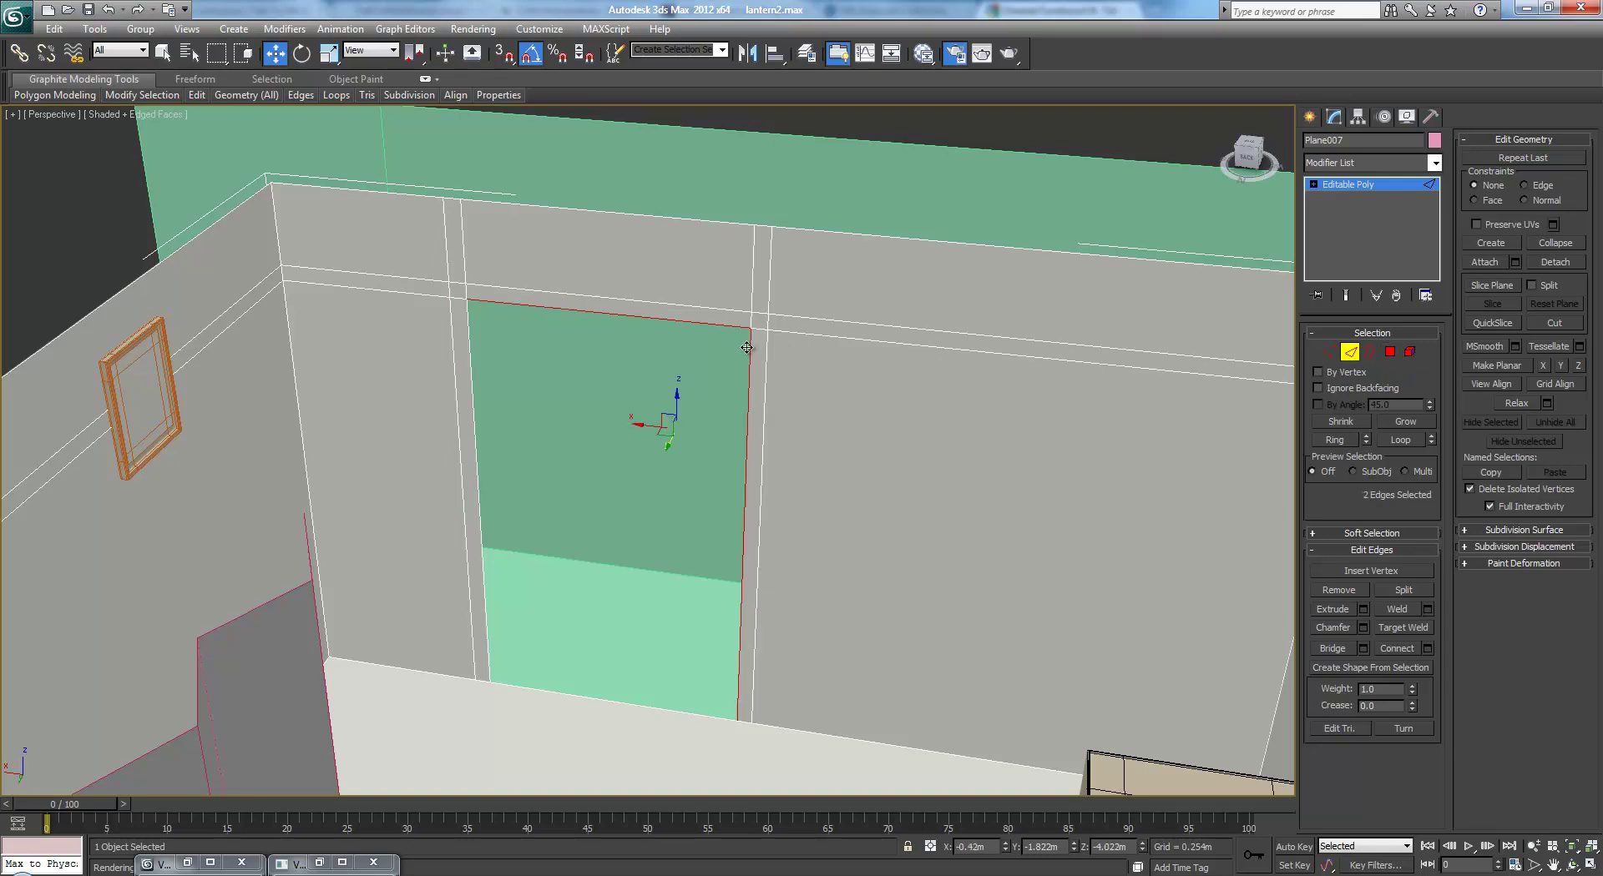
{"action": "left_click", "coordinate": [468, 350], "text": "ctrl"}
{"action": "middle_click_drag", "start_coordinate": [724, 413], "coordinate": [691, 546], "text": "alt"}
{"action": "left_click_drag", "start_coordinate": [682, 569], "coordinate": [689, 565], "text": "shift"}
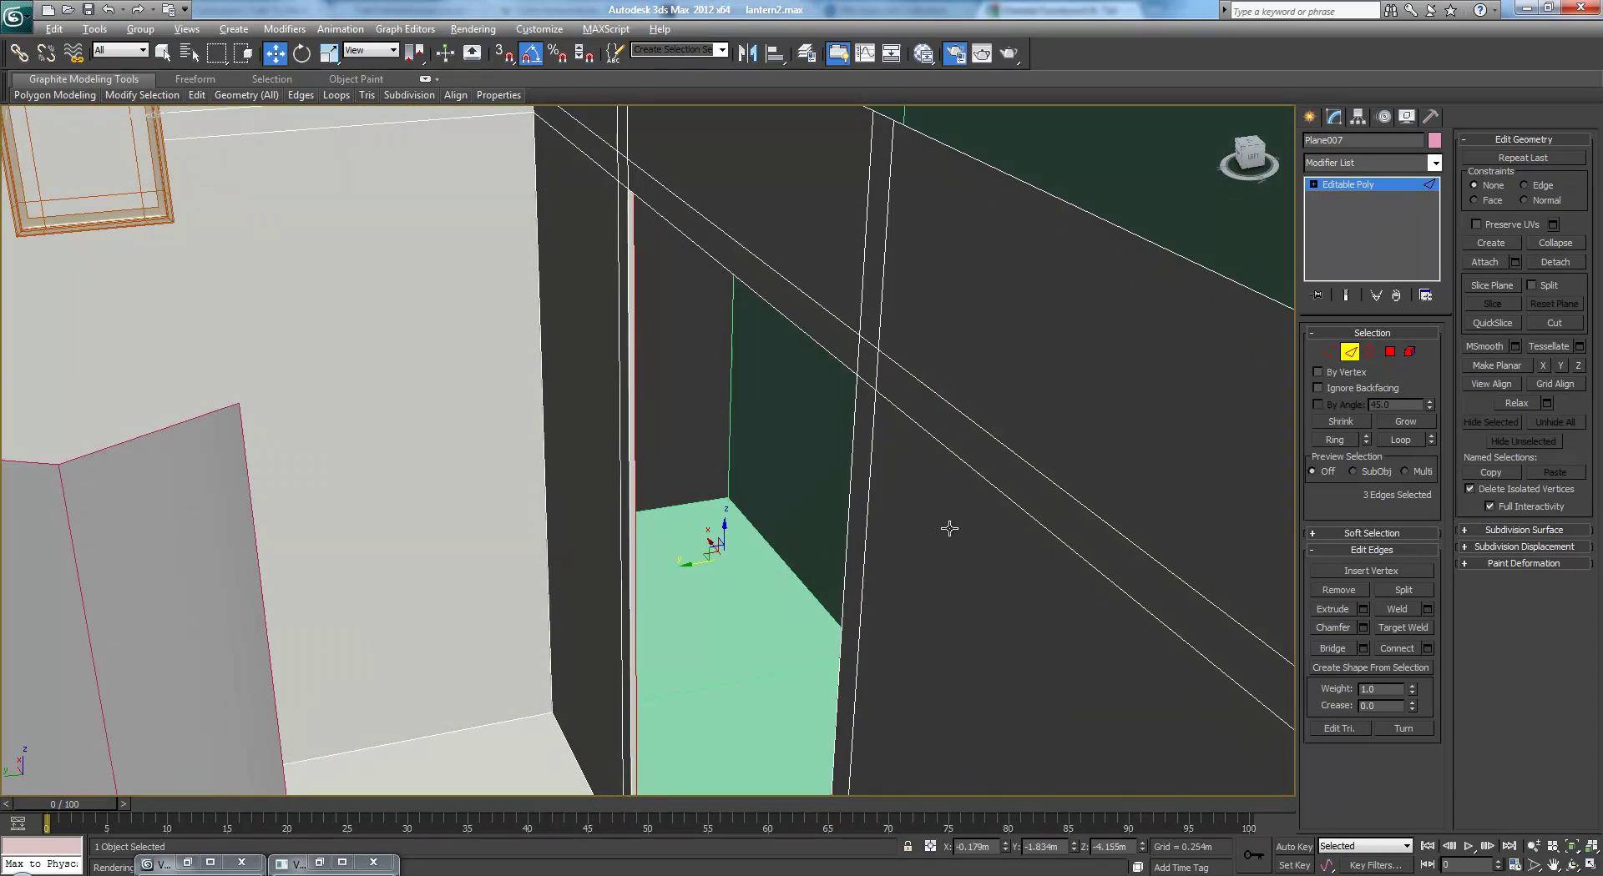
{"action": "middle_click_drag", "start_coordinate": [1018, 510], "coordinate": [855, 546], "text": "alt"}
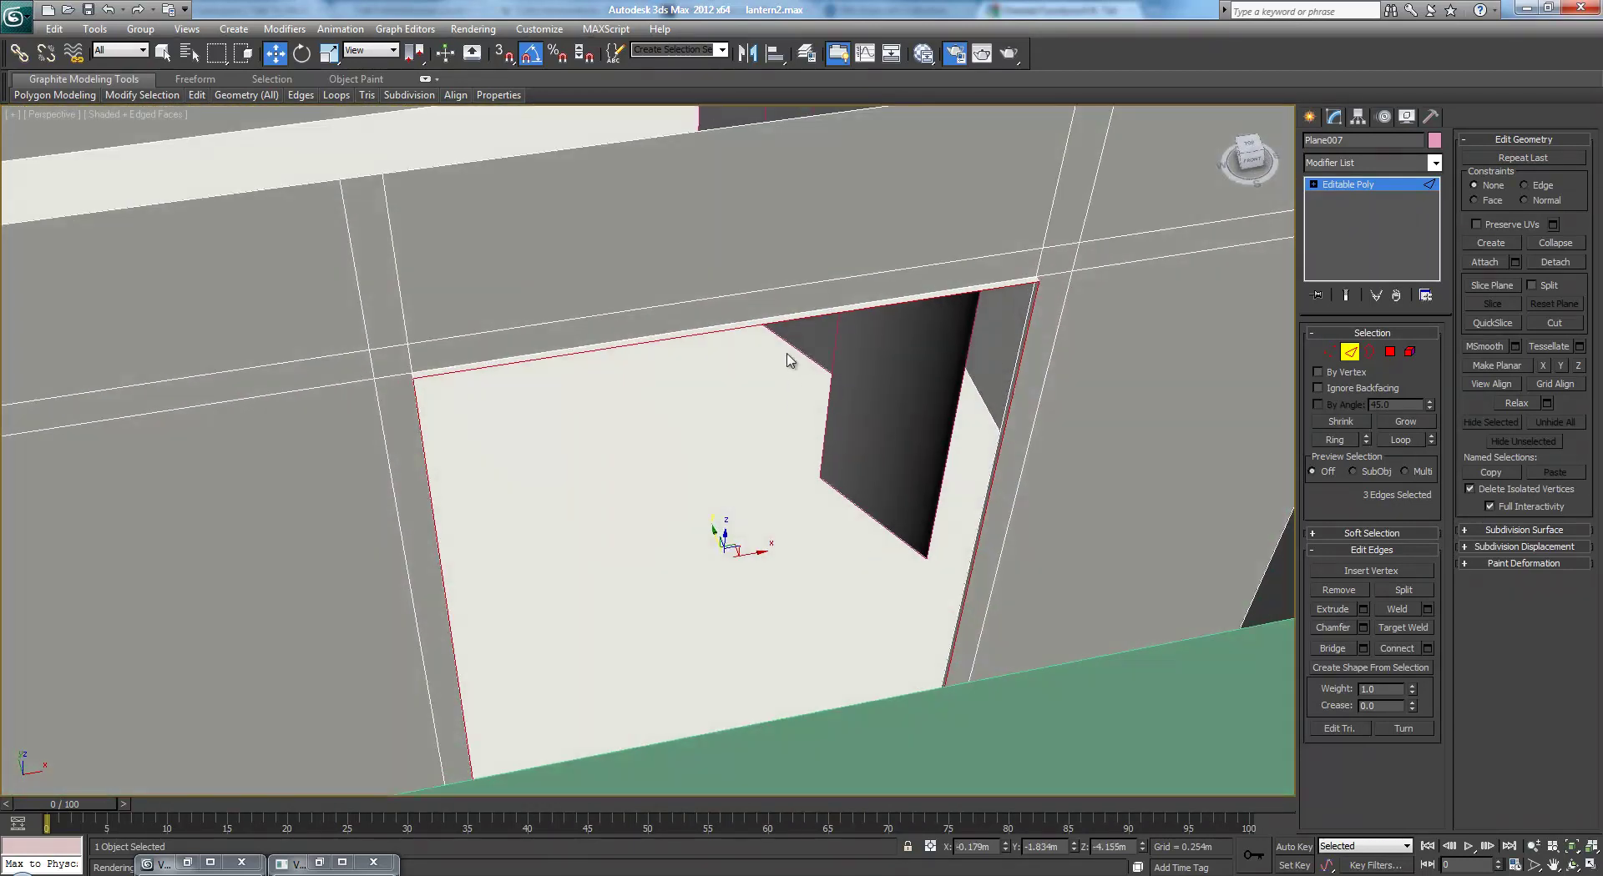
Scale the doorway's three extended edges slightly
{"action": "key", "text": "r"}
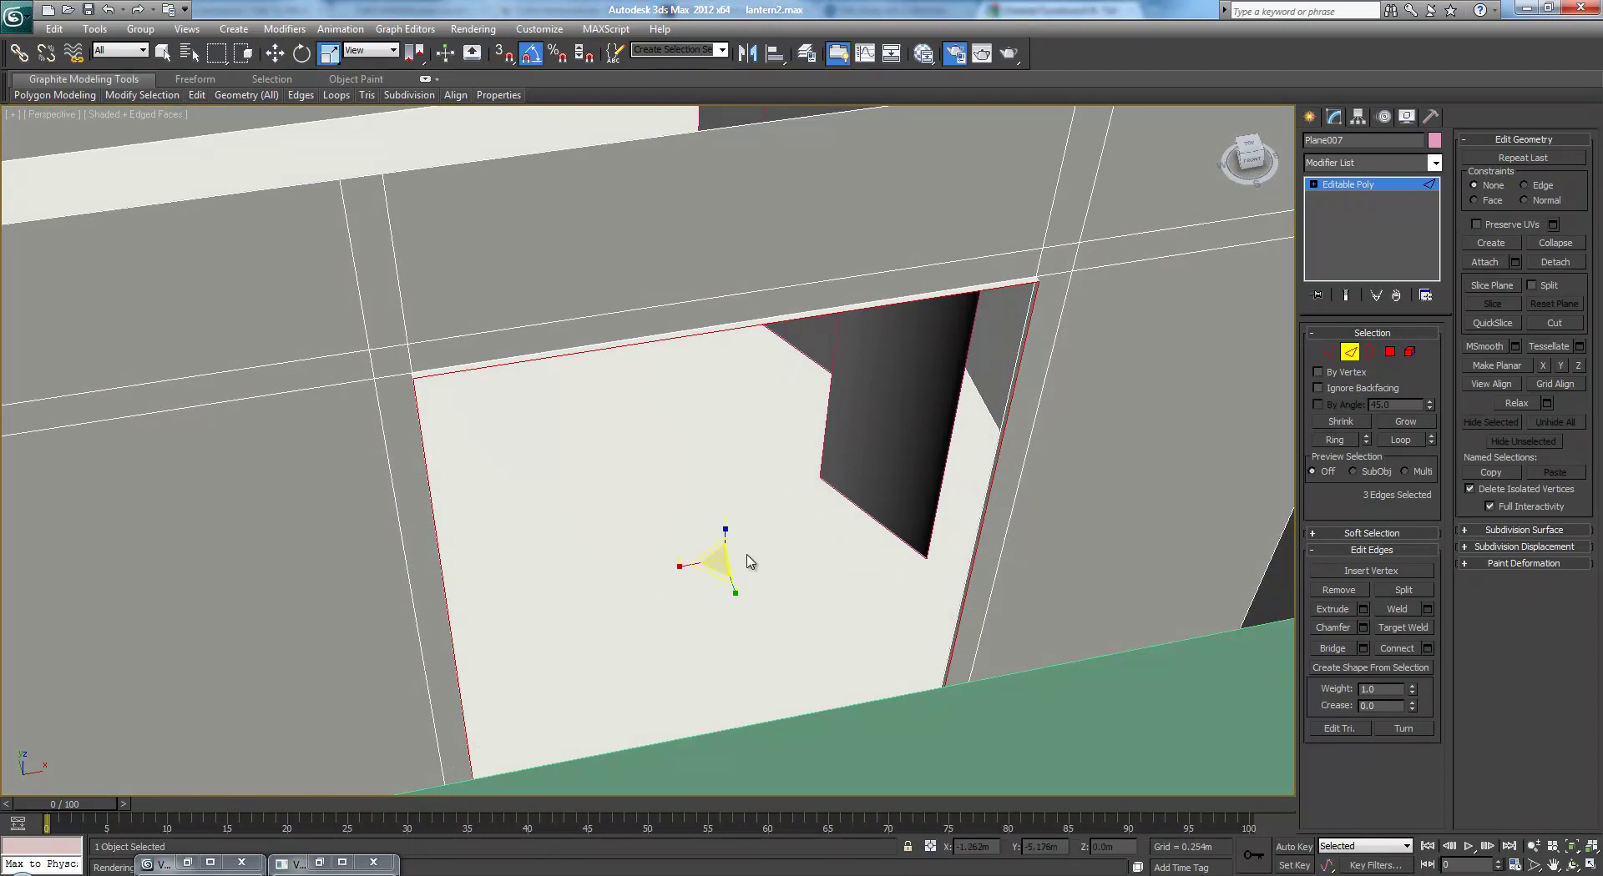
{"action": "left_click_drag", "start_coordinate": [718, 555], "coordinate": [727, 547]}
{"action": "middle_click_drag", "start_coordinate": [663, 454], "coordinate": [916, 415], "text": "alt"}
Select the five narrow polygons bordering the doorway's sides and top and extrude them 0.015 m into the room
{"action": "left_click", "coordinate": [1389, 352]}
{"action": "left_click", "coordinate": [1021, 385]}
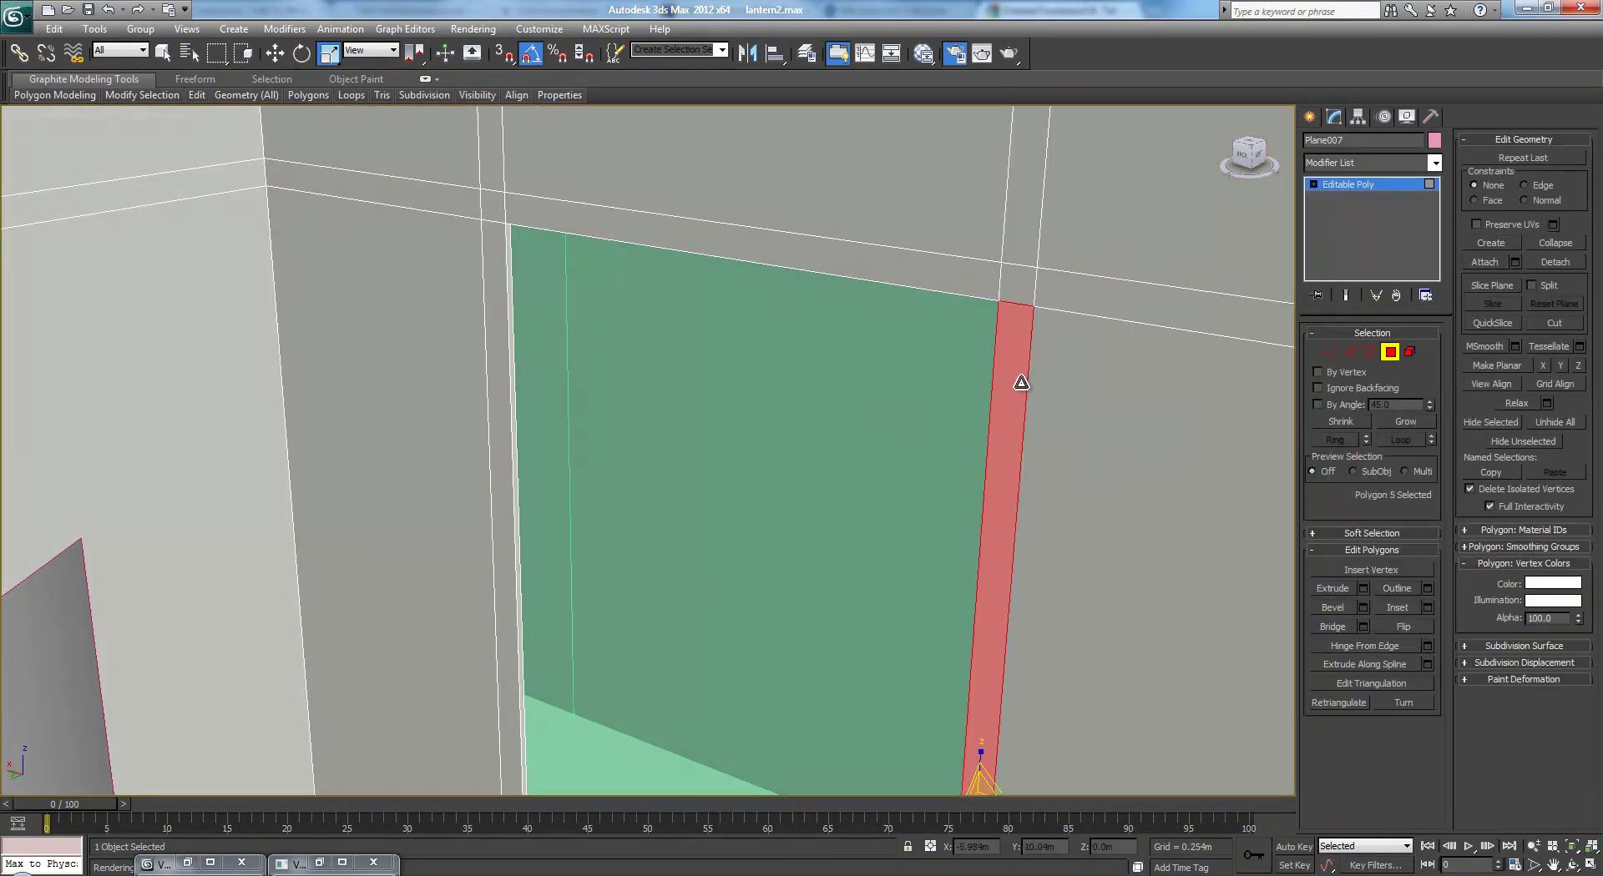
{"action": "left_click", "coordinate": [1022, 287], "text": "ctrl"}
{"action": "left_click", "coordinate": [954, 285], "text": "ctrl"}
{"action": "left_click", "coordinate": [496, 211], "text": "ctrl"}
{"action": "left_click", "coordinate": [486, 246], "text": "ctrl"}
{"action": "scroll", "coordinate": [634, 317], "scroll_direction": "down", "scroll_amount": 2}
{"action": "scroll", "coordinate": [828, 396], "scroll_direction": "down", "scroll_amount": 3}
{"action": "middle_click_drag", "start_coordinate": [828, 396], "coordinate": [823, 440], "text": "alt"}
{"action": "scroll", "coordinate": [825, 442], "scroll_direction": "up", "scroll_amount": 3}
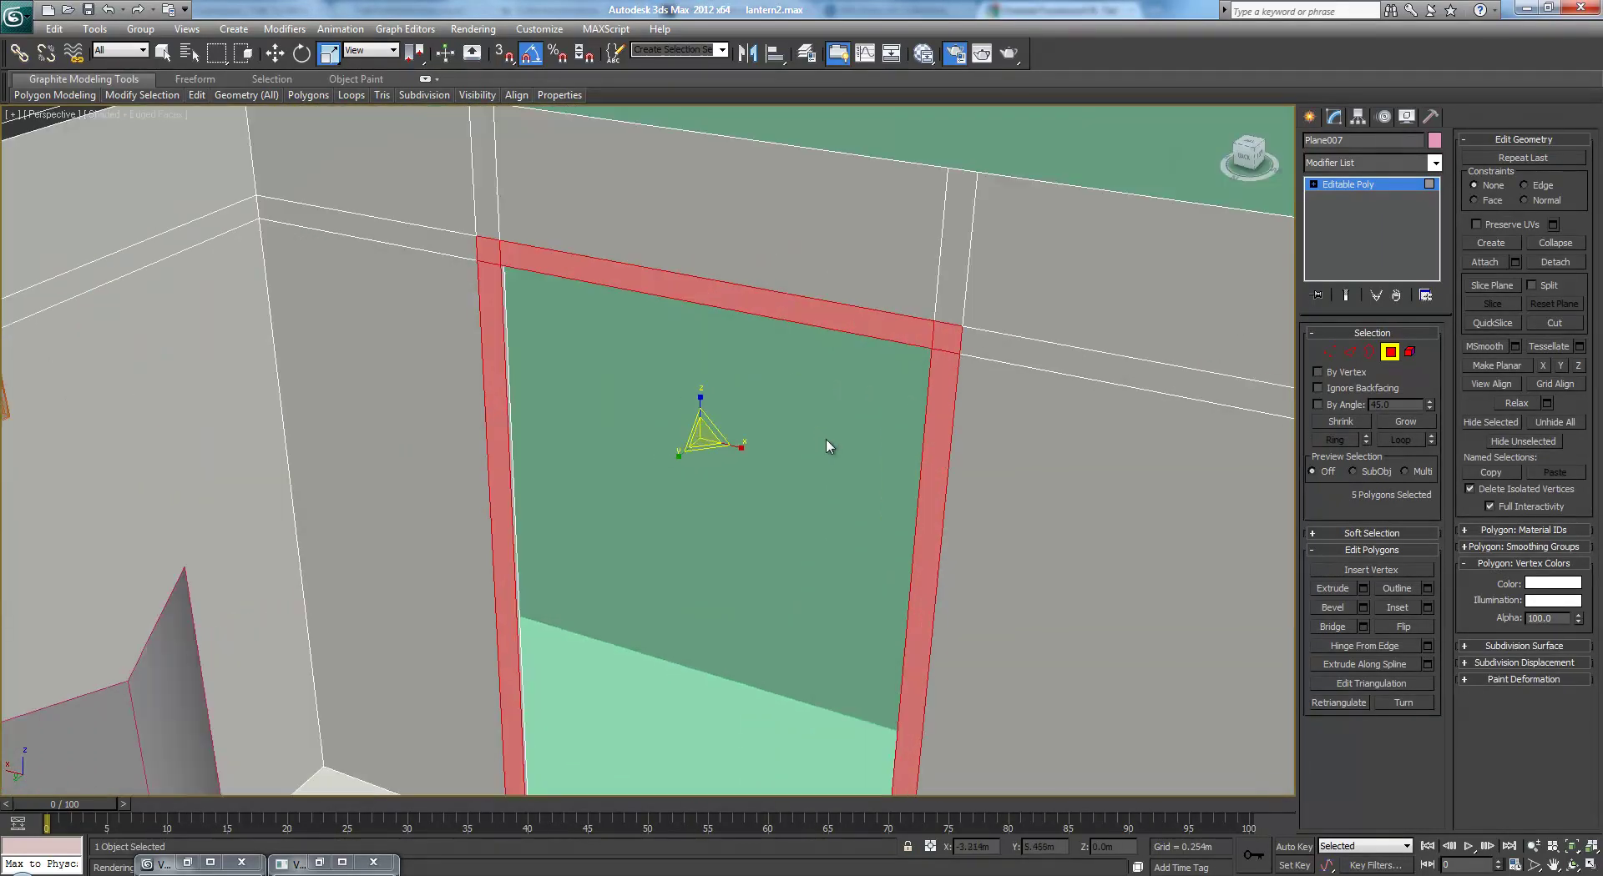
{"action": "left_click", "coordinate": [1363, 589]}
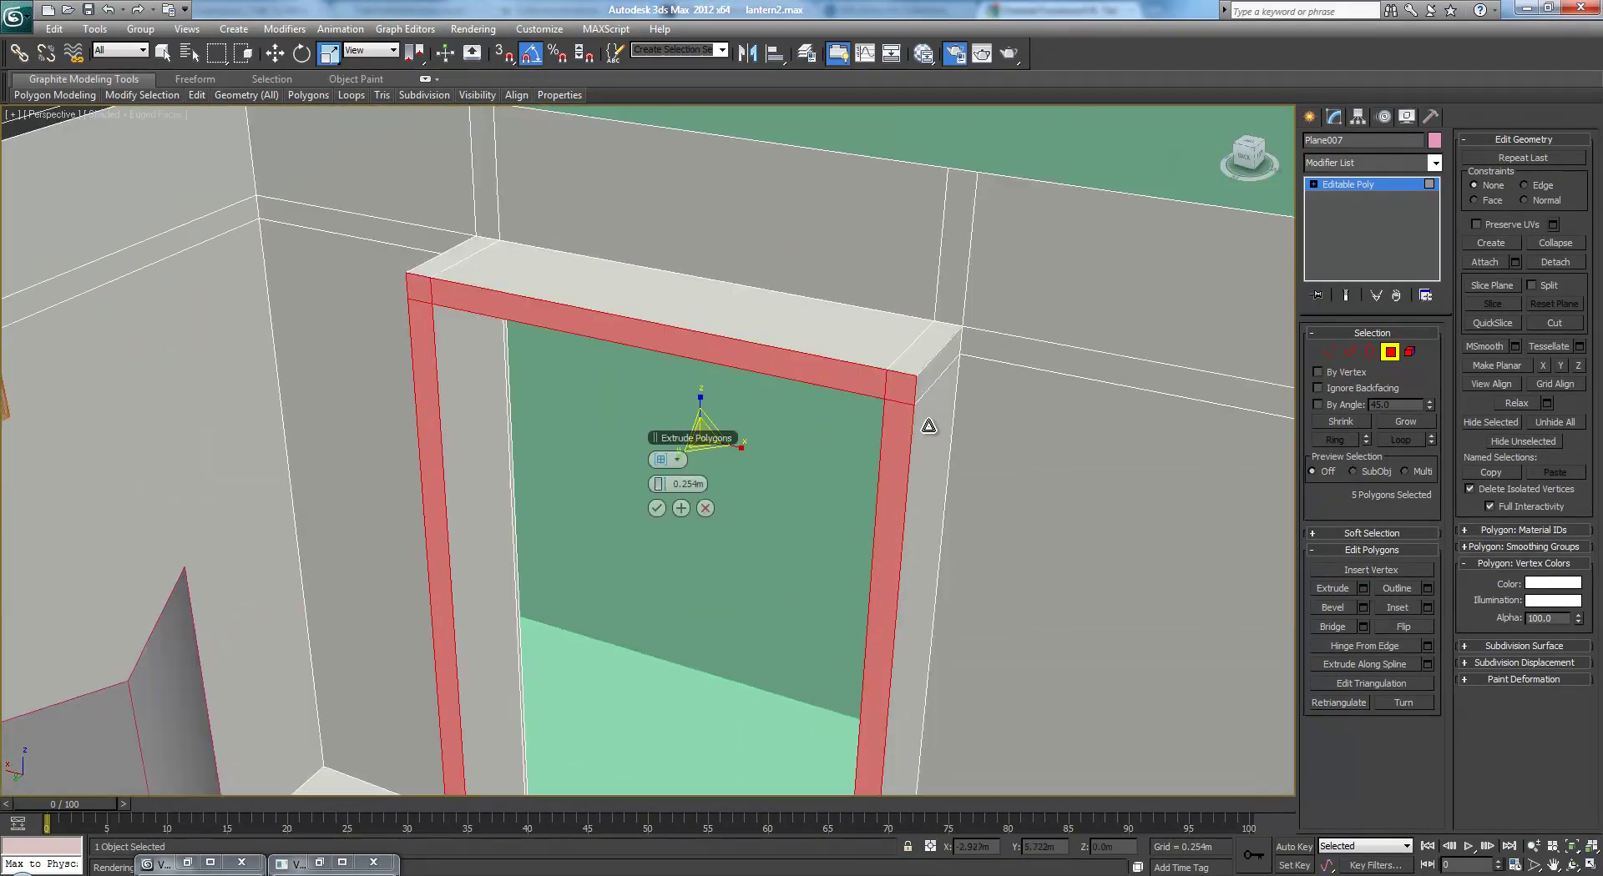
{"action": "middle_click_drag", "start_coordinate": [944, 415], "coordinate": [905, 418], "text": "alt"}
{"action": "scroll", "coordinate": [904, 419], "scroll_direction": "up", "scroll_amount": 4}
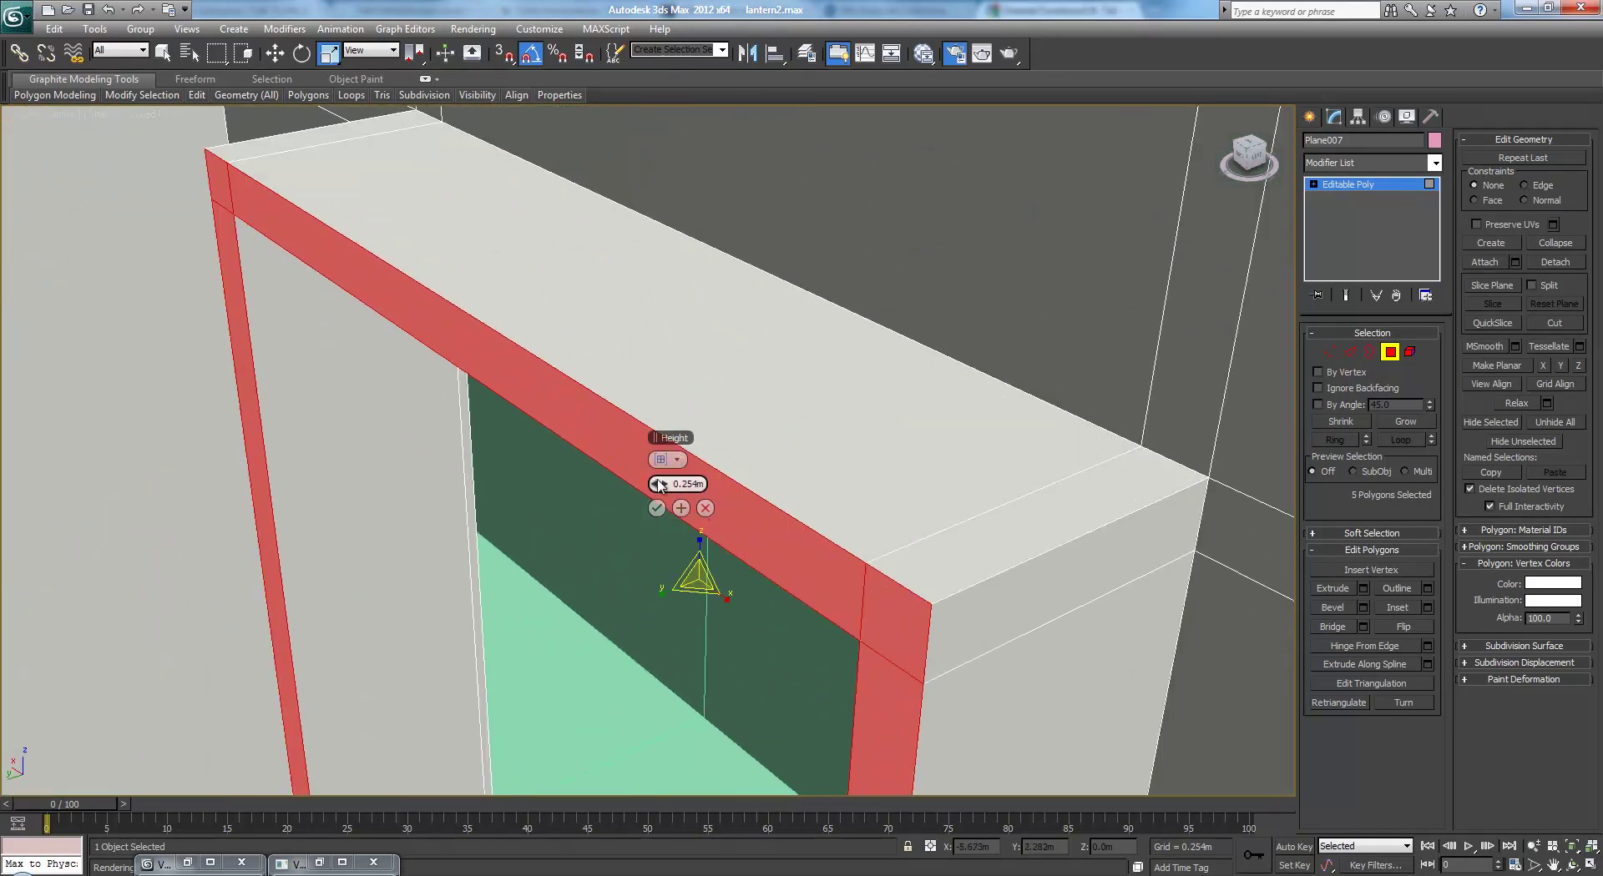
{"action": "left_click_drag", "start_coordinate": [660, 484], "coordinate": [587, 490]}
{"action": "scroll", "coordinate": [618, 490], "scroll_direction": "down", "scroll_amount": 5}
{"action": "scroll", "coordinate": [790, 498], "scroll_direction": "up", "scroll_amount": 4}
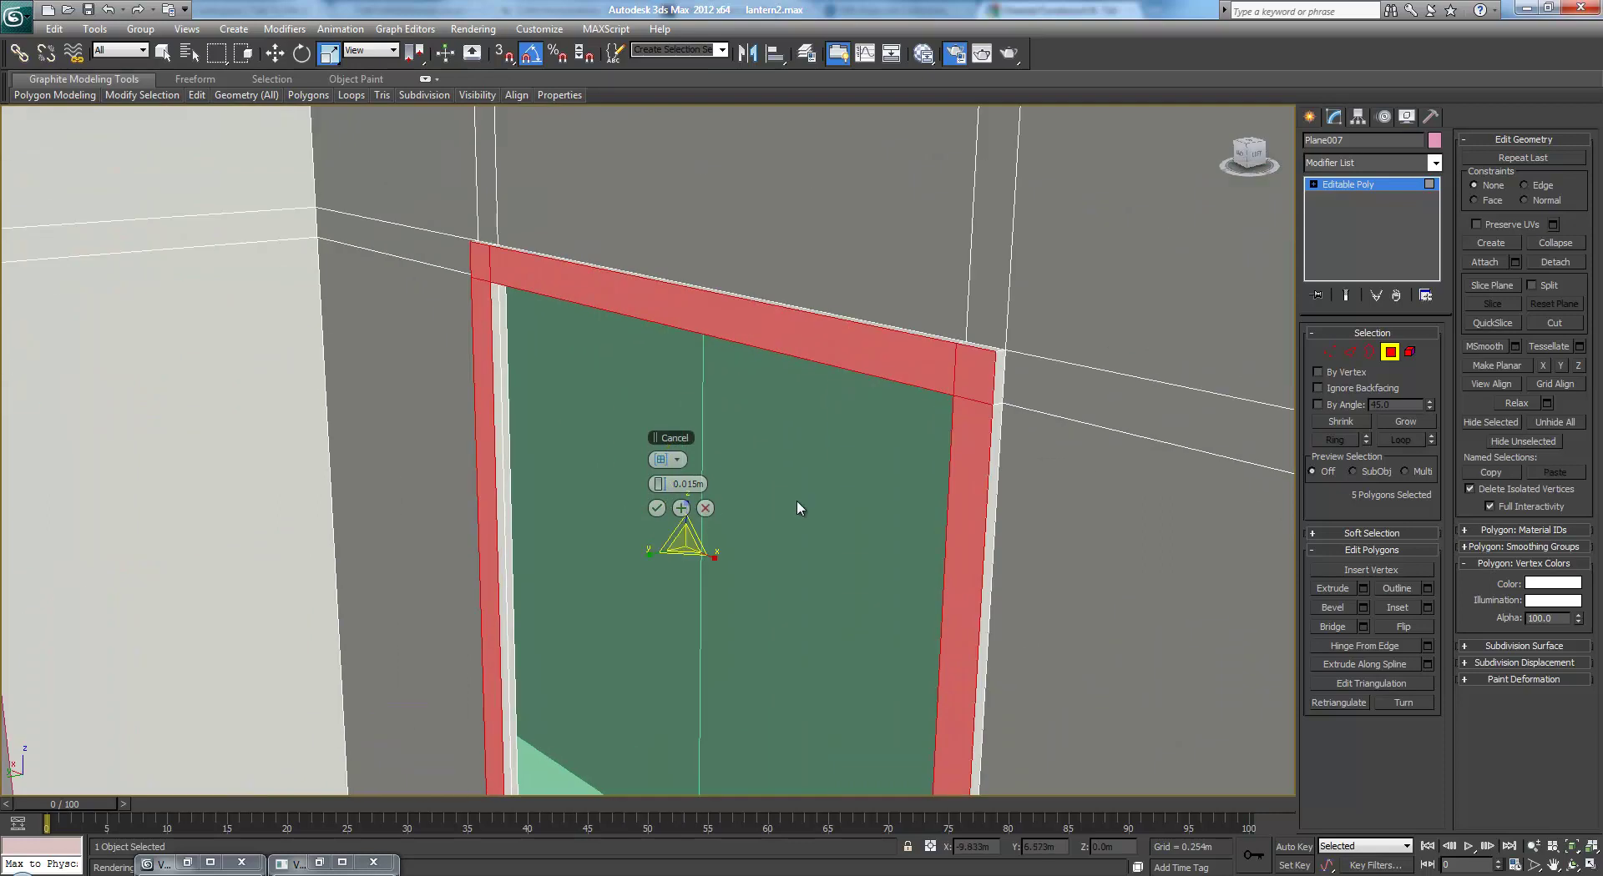
{"action": "scroll", "coordinate": [912, 490], "scroll_direction": "up", "scroll_amount": 2}
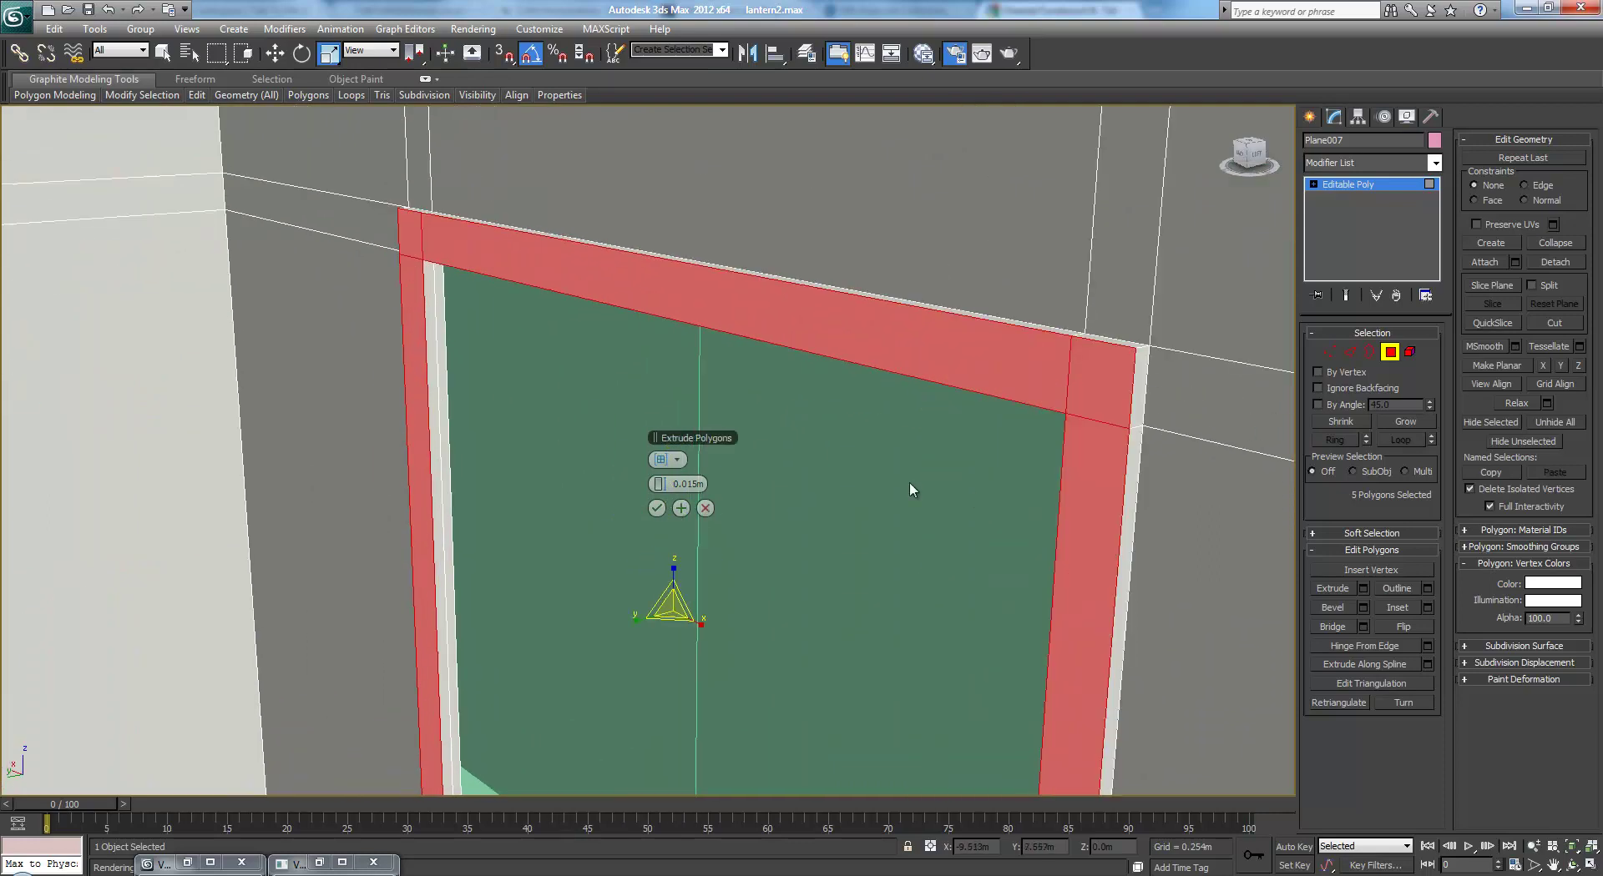
{"action": "left_click", "coordinate": [657, 508]}
Select the outer front edges along the door frame's top and both sides and chamfer them slightly
{"action": "key", "text": "2"}
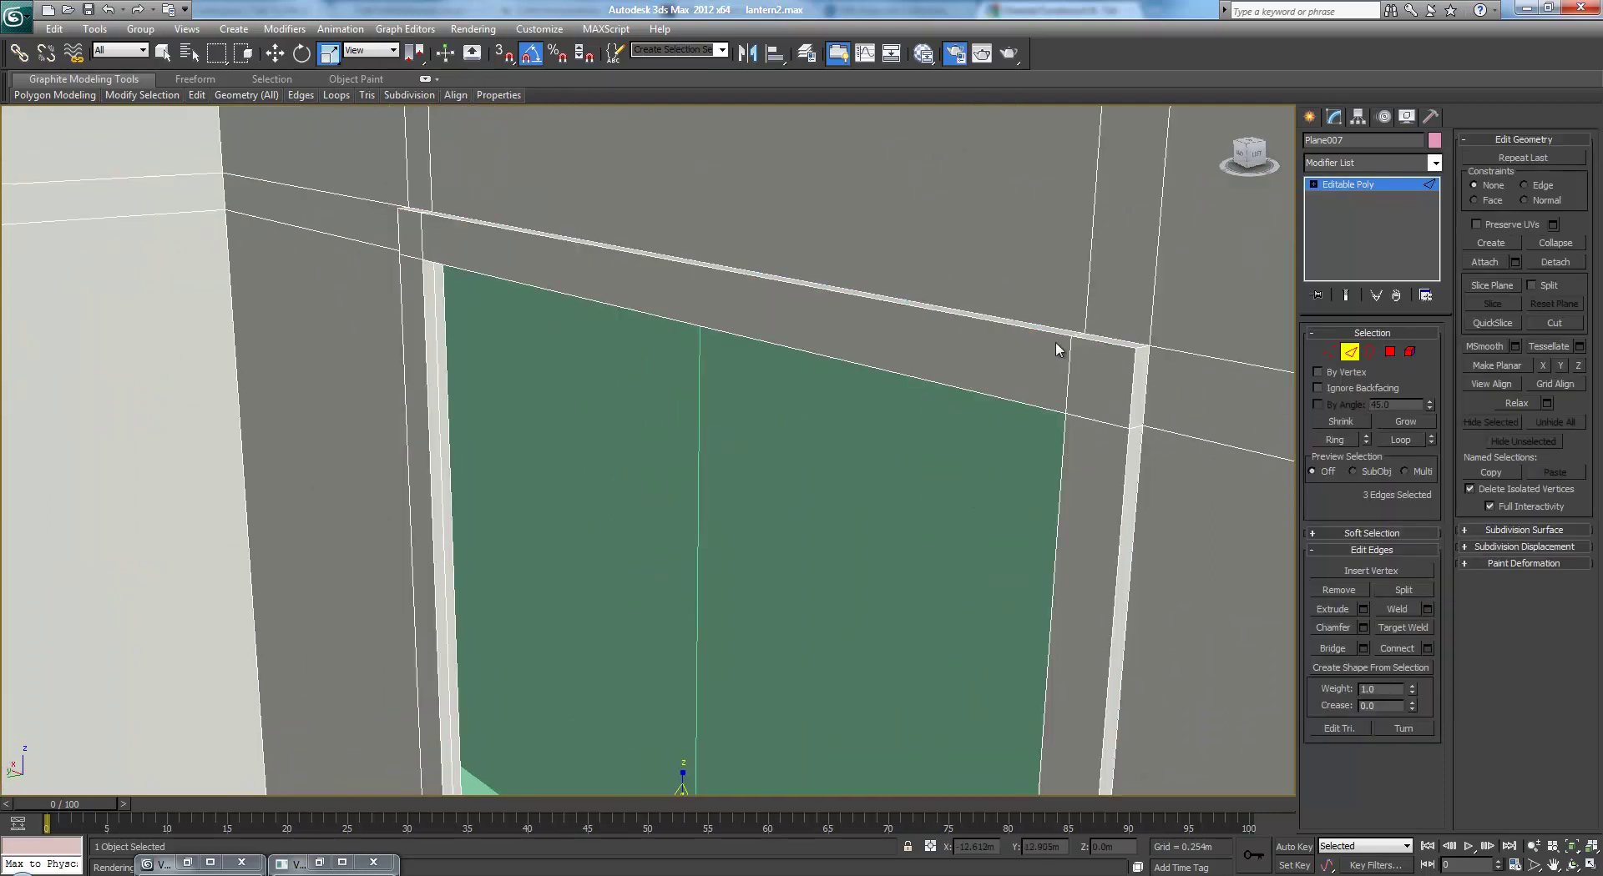
{"action": "left_click", "coordinate": [1055, 336]}
{"action": "left_click", "coordinate": [1402, 439]}
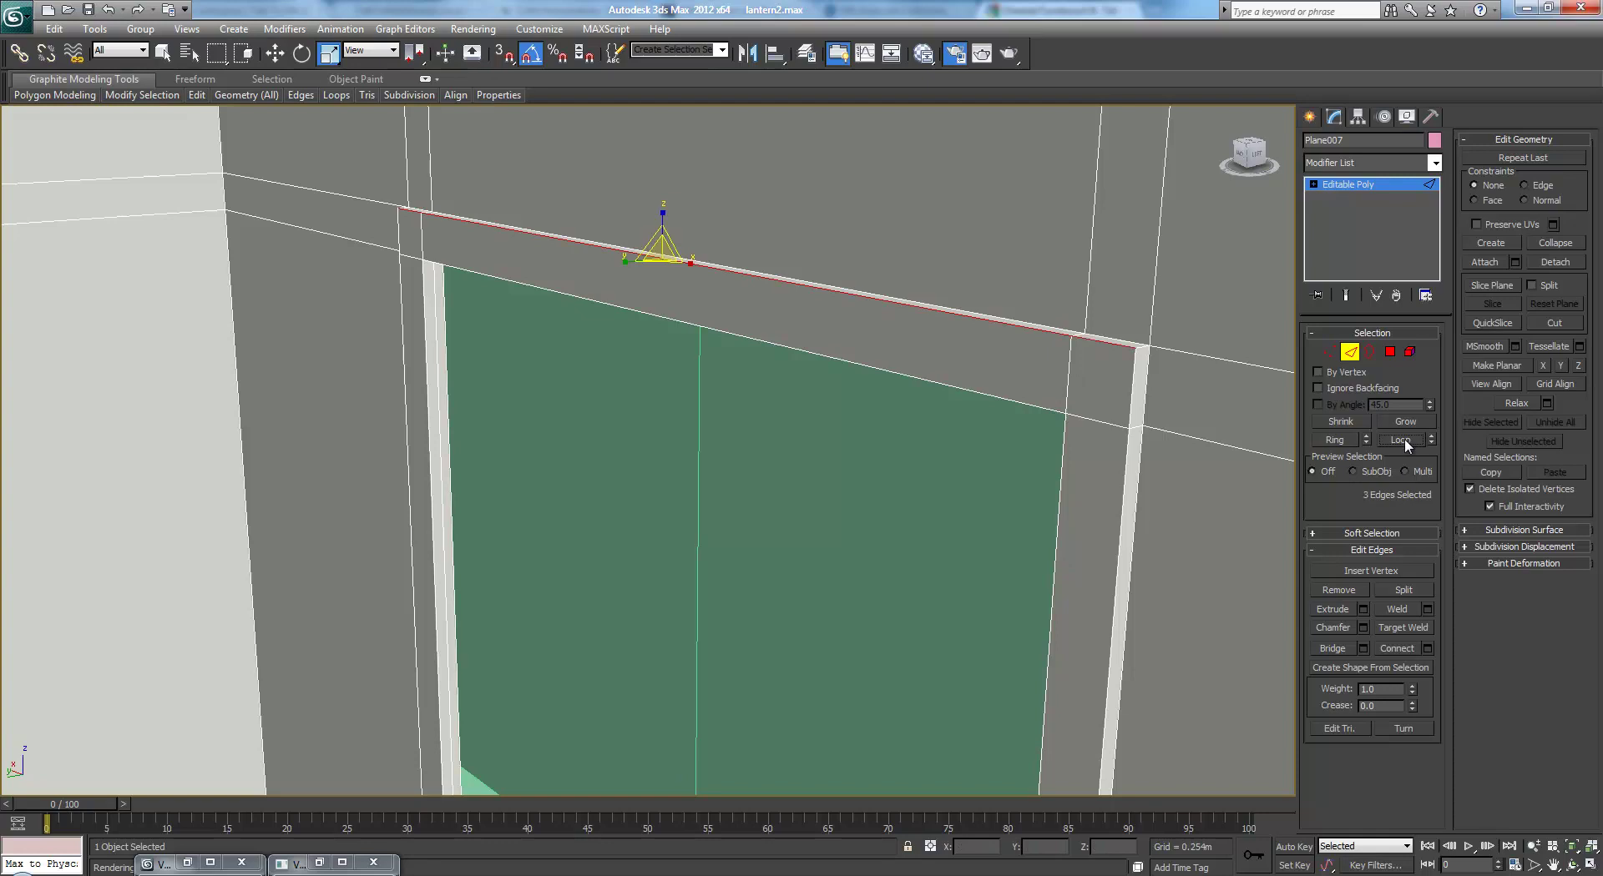
{"action": "left_click", "coordinate": [1141, 391], "text": "ctrl"}
{"action": "left_click", "coordinate": [1126, 458], "text": "ctrl"}
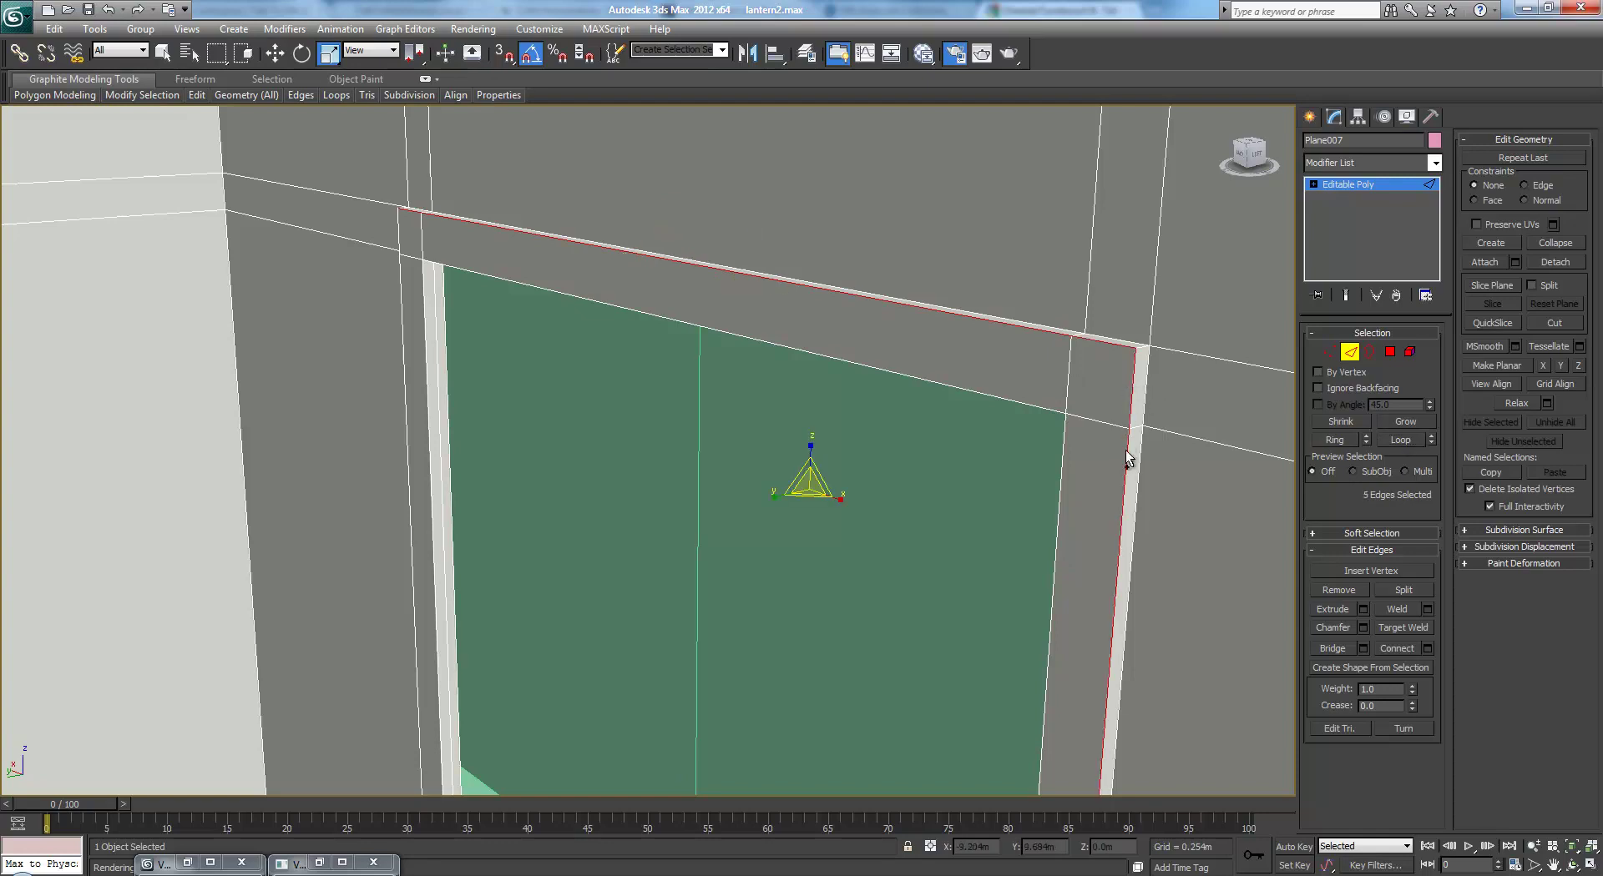
{"action": "left_click", "coordinate": [398, 226], "text": "ctrl"}
{"action": "left_click", "coordinate": [401, 279], "text": "ctrl"}
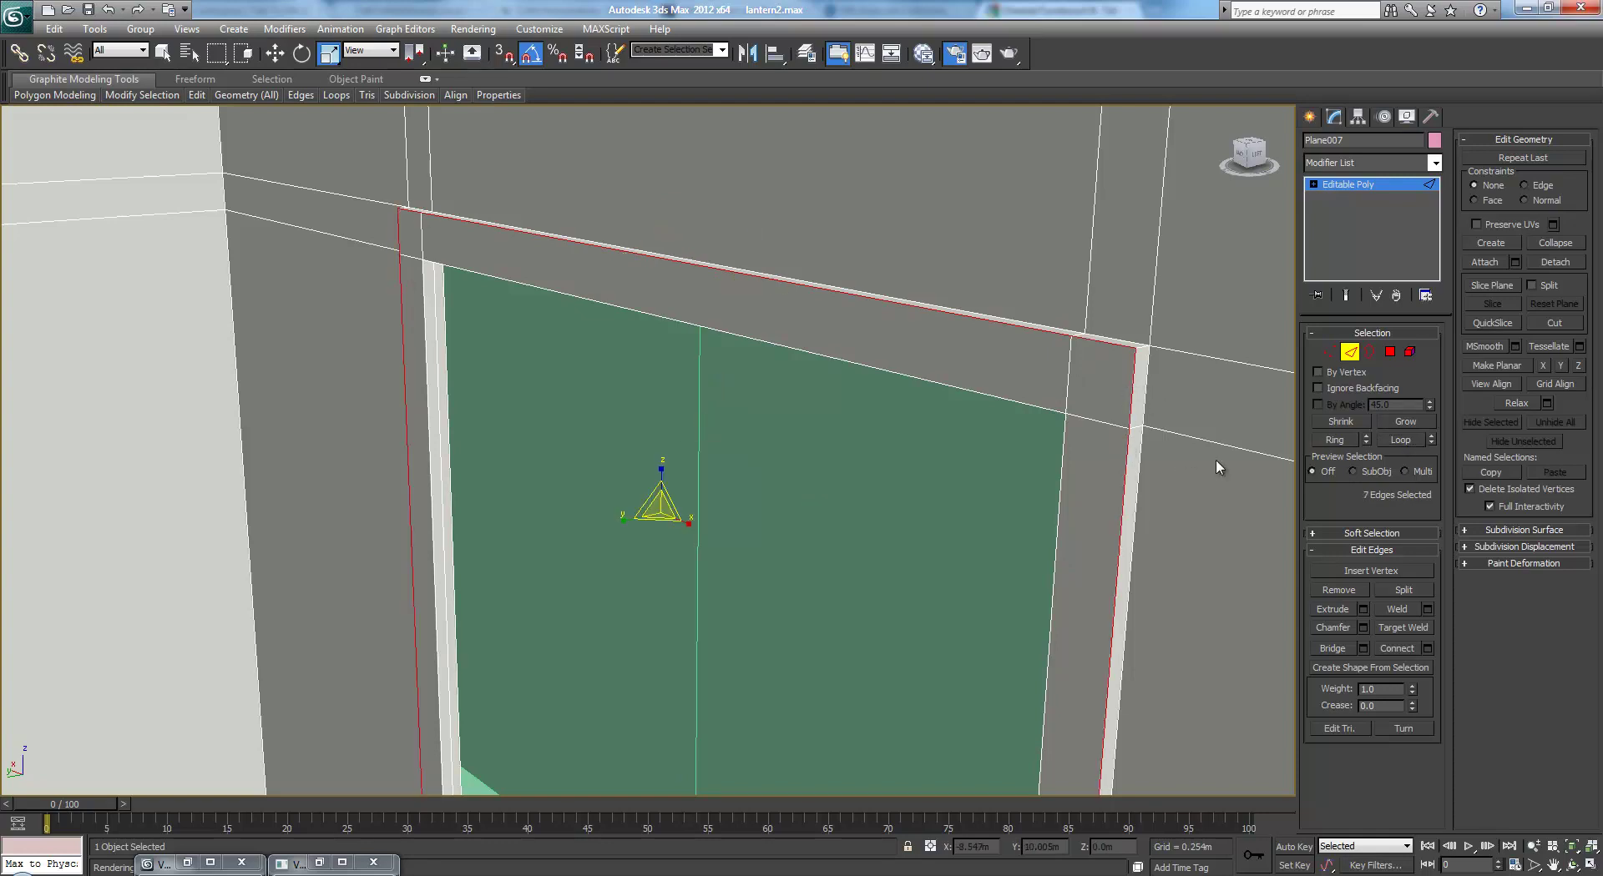
{"action": "left_click", "coordinate": [1362, 627]}
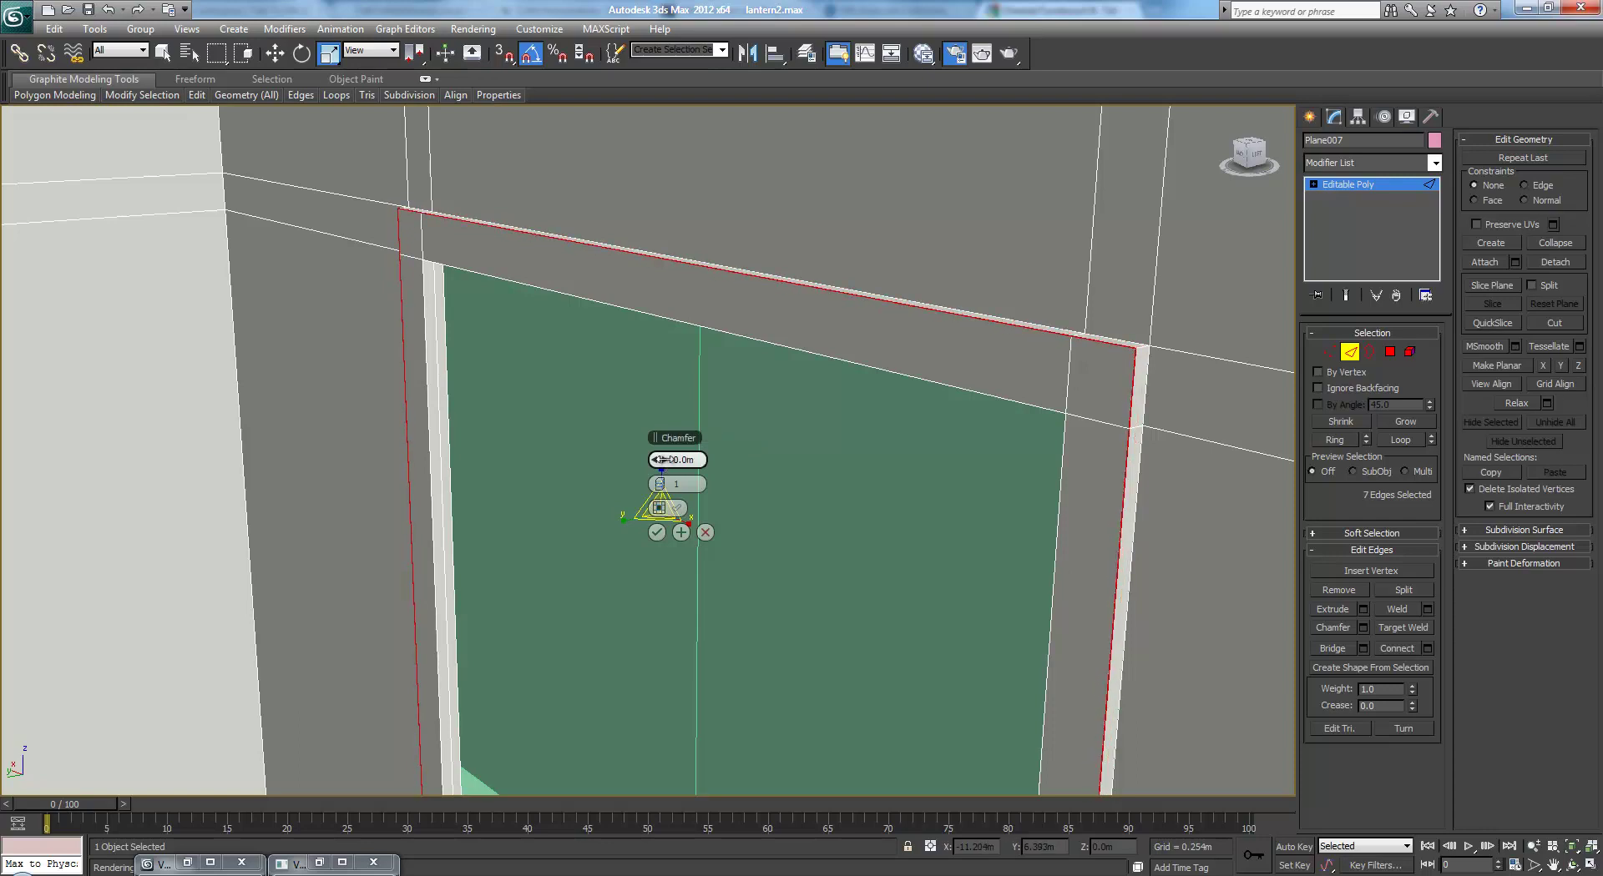
{"action": "left_click_drag", "start_coordinate": [661, 459], "coordinate": [662, 453]}
{"action": "left_click", "coordinate": [661, 509]}
{"action": "left_click", "coordinate": [657, 532]}
Chamfer the door frame's beveled outer front edges a second time with an amount of 0.001 m
{"action": "key", "text": "c"}
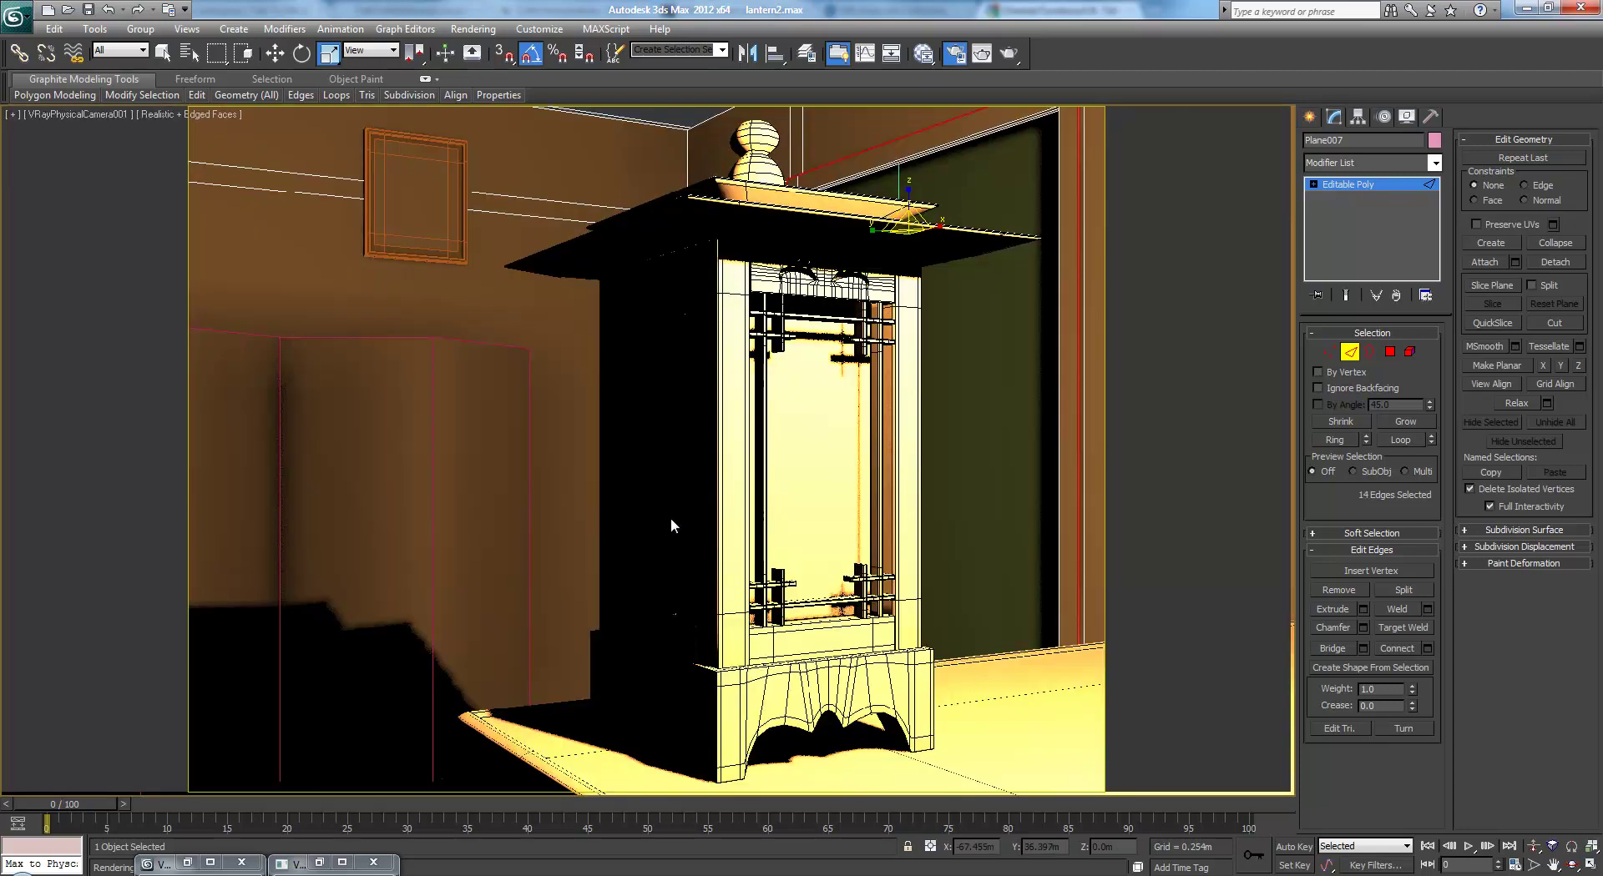
{"action": "key", "text": "alt+w"}
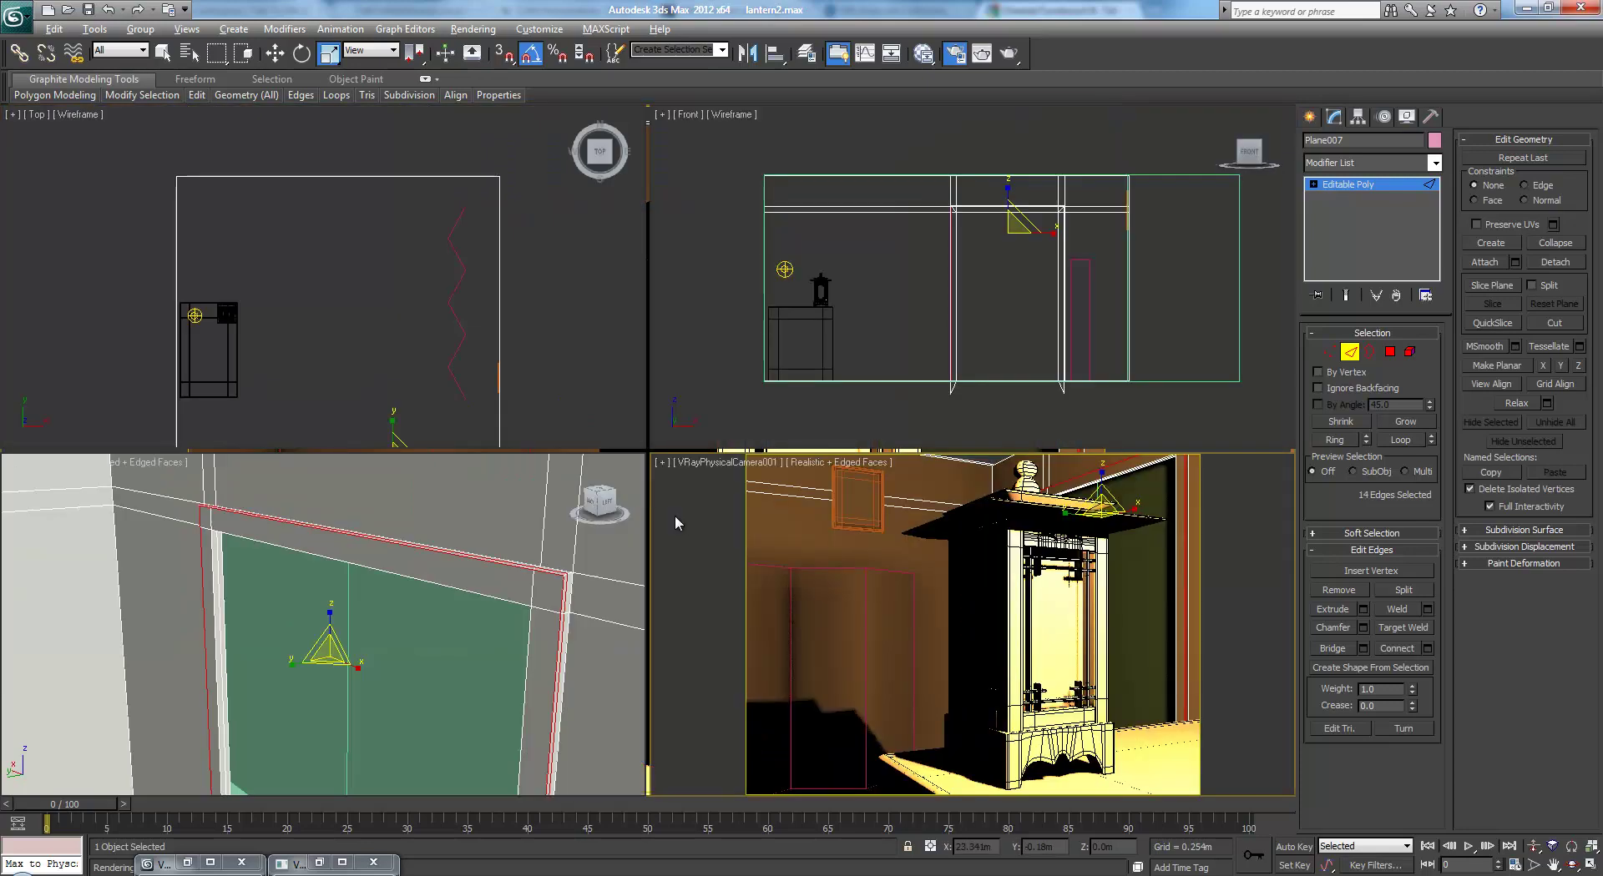
{"action": "right_click", "coordinate": [534, 493]}
{"action": "key", "text": "alt+w"}
{"action": "middle_click_drag", "start_coordinate": [1055, 469], "coordinate": [966, 479]}
{"action": "scroll", "coordinate": [965, 480], "scroll_direction": "up", "scroll_amount": 2}
{"action": "middle_click_drag", "start_coordinate": [1185, 467], "coordinate": [883, 524]}
{"action": "scroll", "coordinate": [884, 524], "scroll_direction": "up", "scroll_amount": 3}
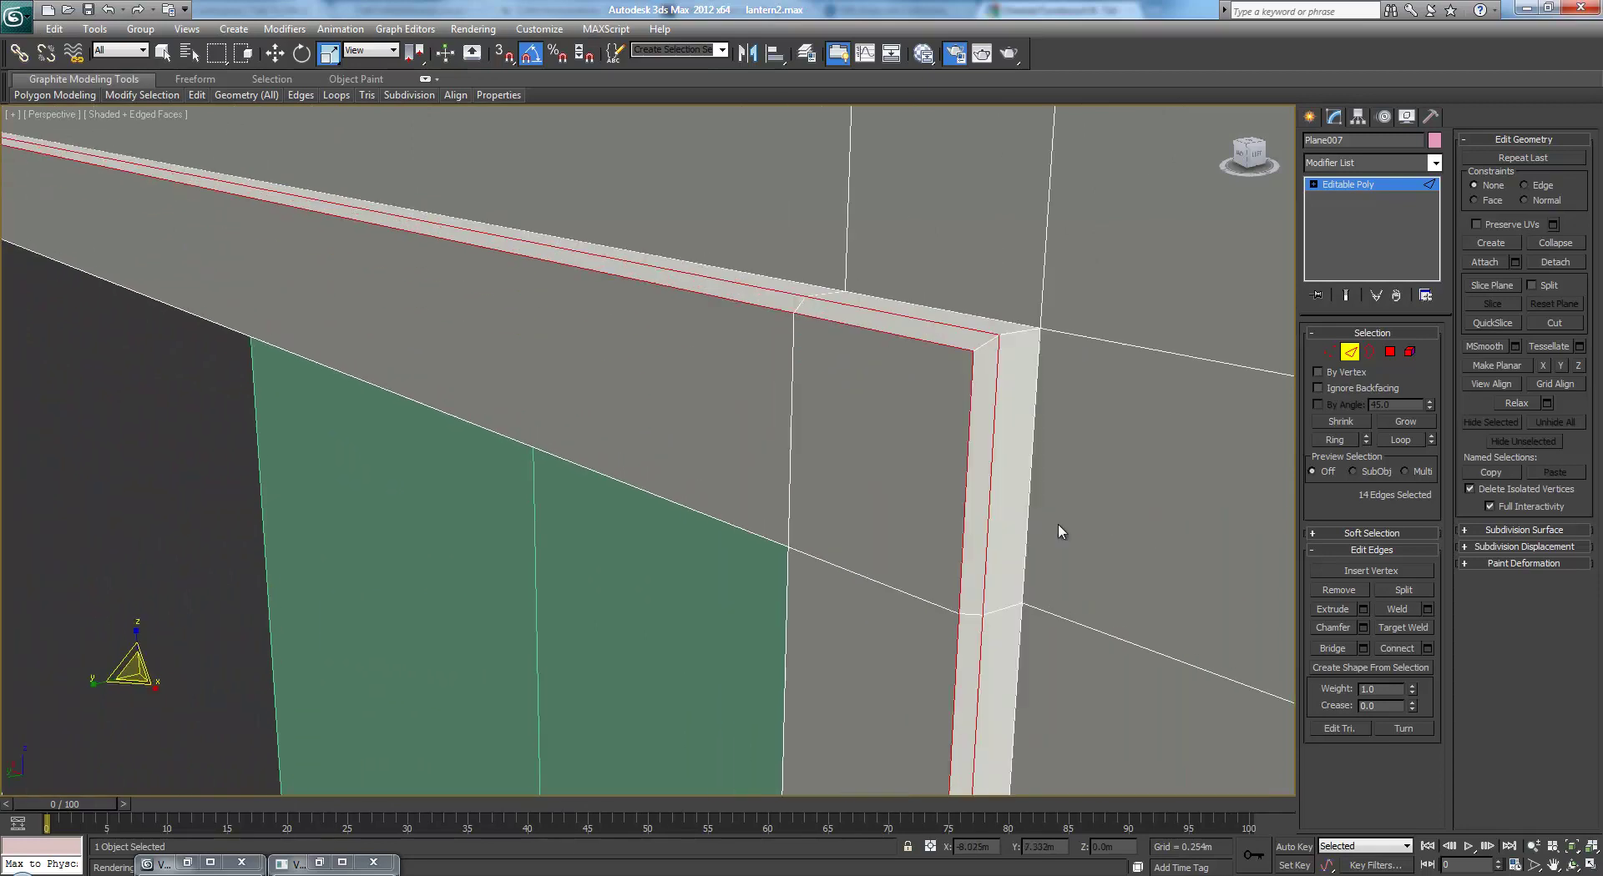
{"action": "left_click", "coordinate": [1362, 628]}
{"action": "right_click", "coordinate": [655, 460]}
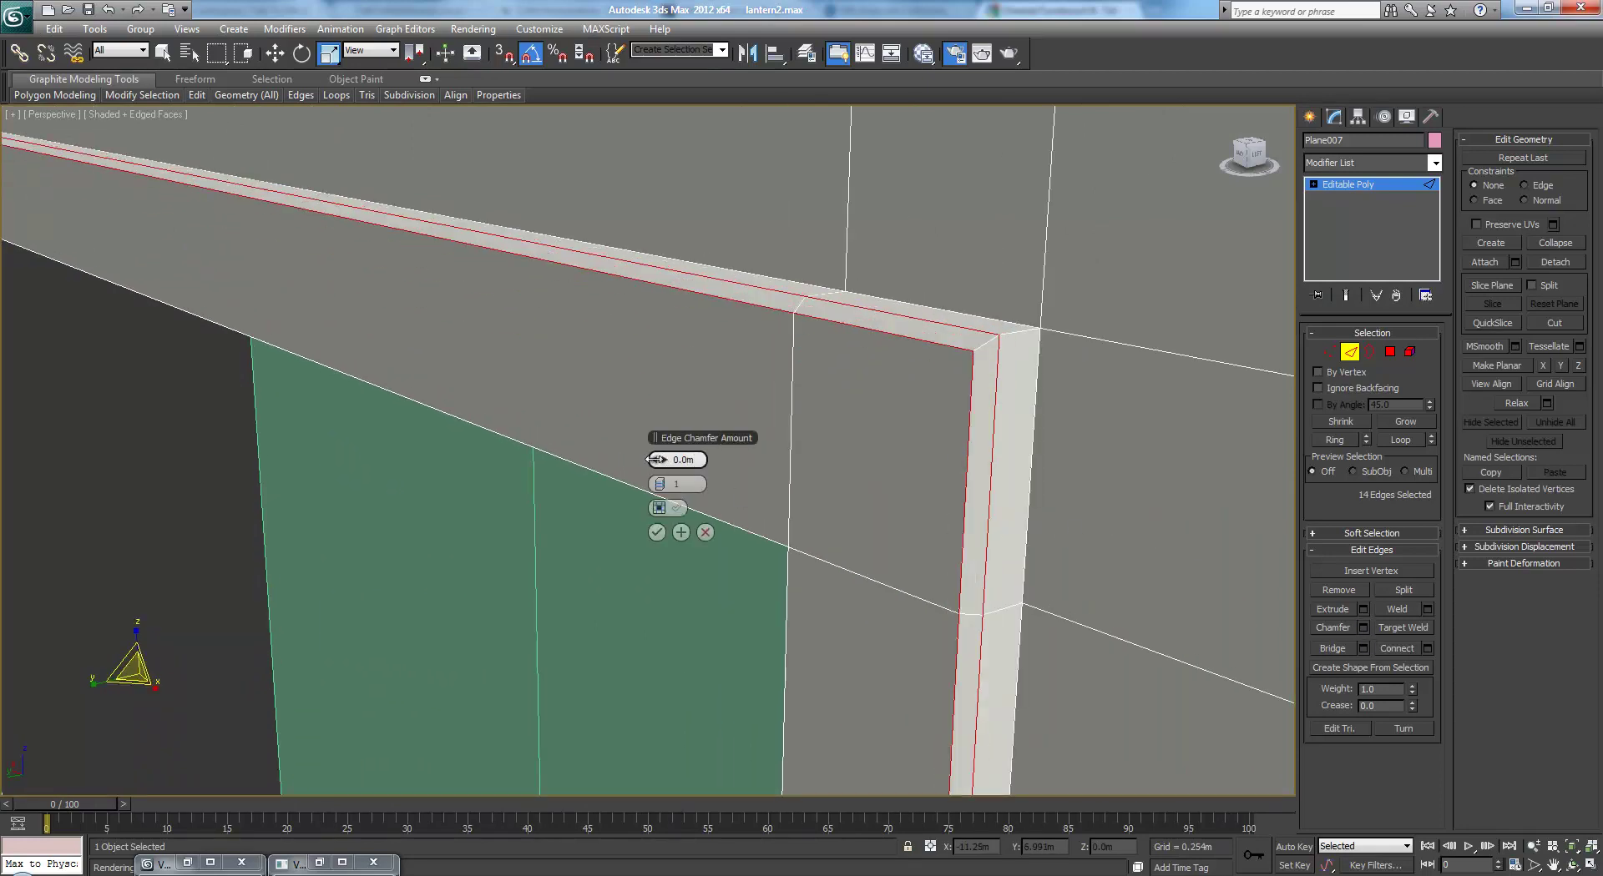
{"action": "left_click_drag", "start_coordinate": [655, 459], "coordinate": [655, 460]}
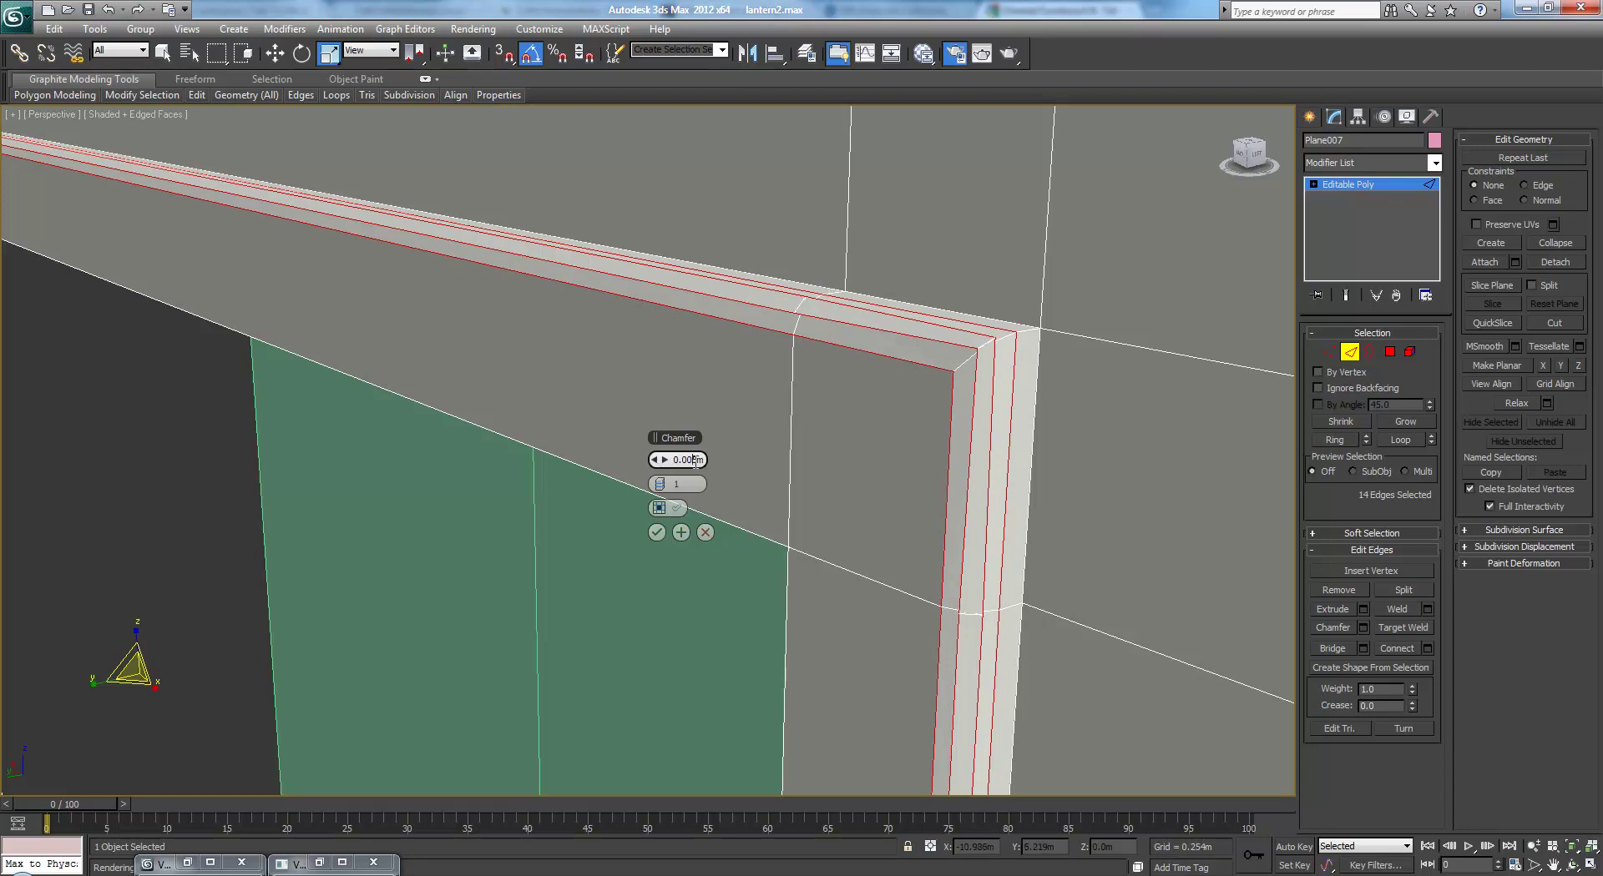
{"action": "type", "text": "1"}
{"action": "key", "text": "Return"}
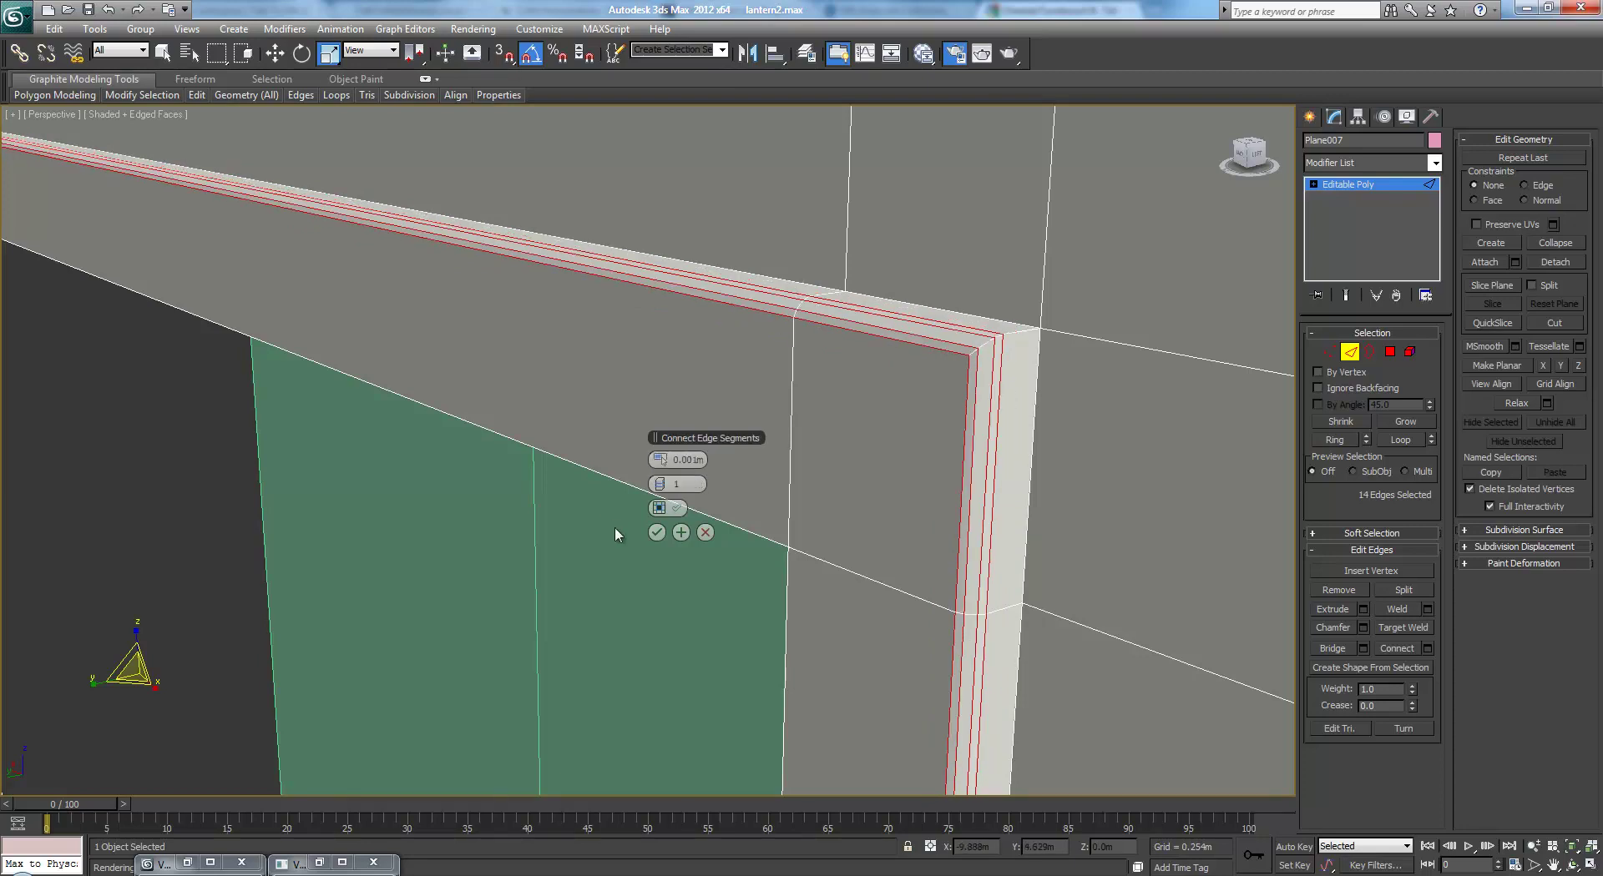
{"action": "left_click", "coordinate": [656, 532]}
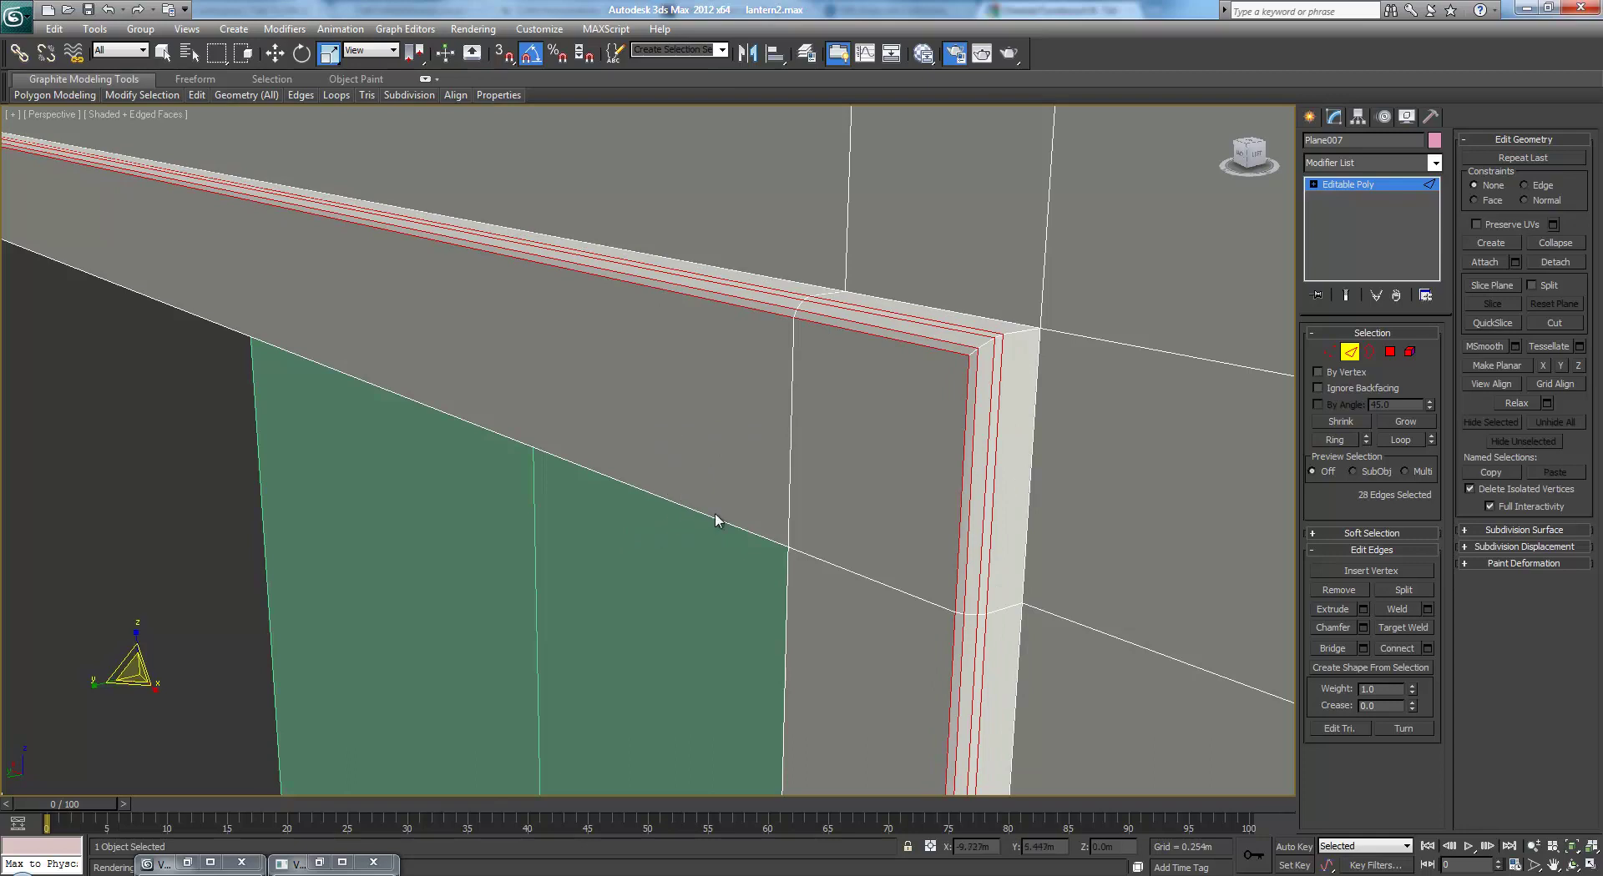
Select the edges where the frame's outer top and sides meet the wall and chamfer them 0.001 m
{"action": "left_click", "coordinate": [1039, 393]}
{"action": "left_click", "coordinate": [1013, 640], "text": "ctrl"}
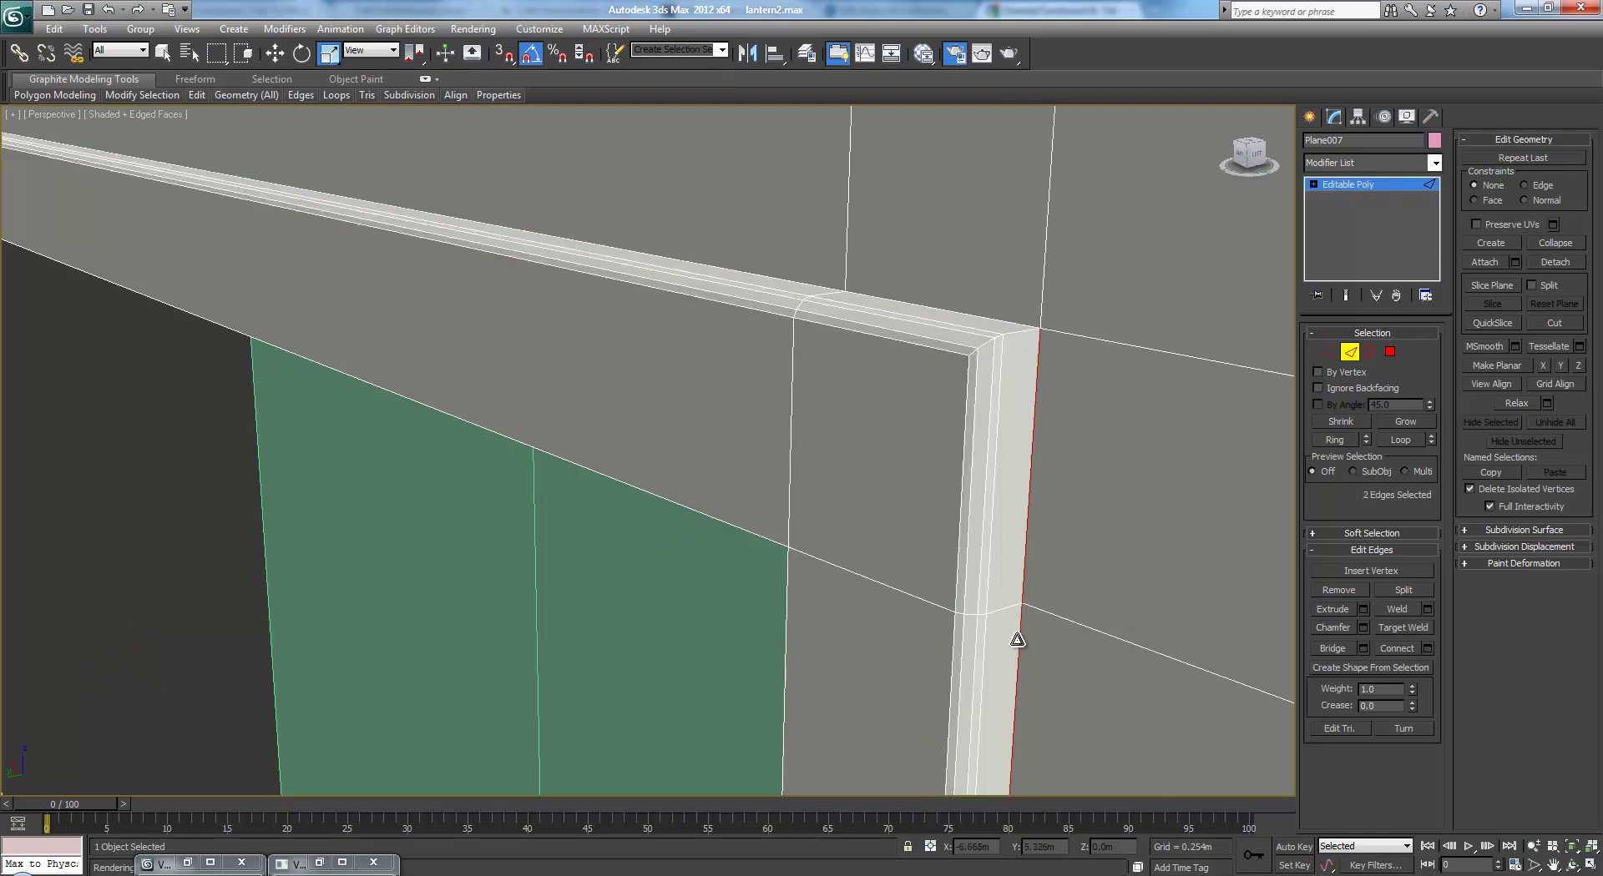
{"action": "left_click", "coordinate": [964, 305], "text": "ctrl"}
{"action": "left_click", "coordinate": [1390, 439]}
{"action": "middle_click_drag", "start_coordinate": [1055, 446], "coordinate": [662, 282], "text": "alt"}
{"action": "scroll", "coordinate": [676, 255], "scroll_direction": "down", "scroll_amount": 1}
{"action": "scroll", "coordinate": [676, 254], "scroll_direction": "up", "scroll_amount": 1}
{"action": "scroll", "coordinate": [532, 326], "scroll_direction": "up", "scroll_amount": 2}
{"action": "middle_click_drag", "start_coordinate": [532, 326], "coordinate": [725, 191]}
{"action": "key", "text": "ctrl+z"}
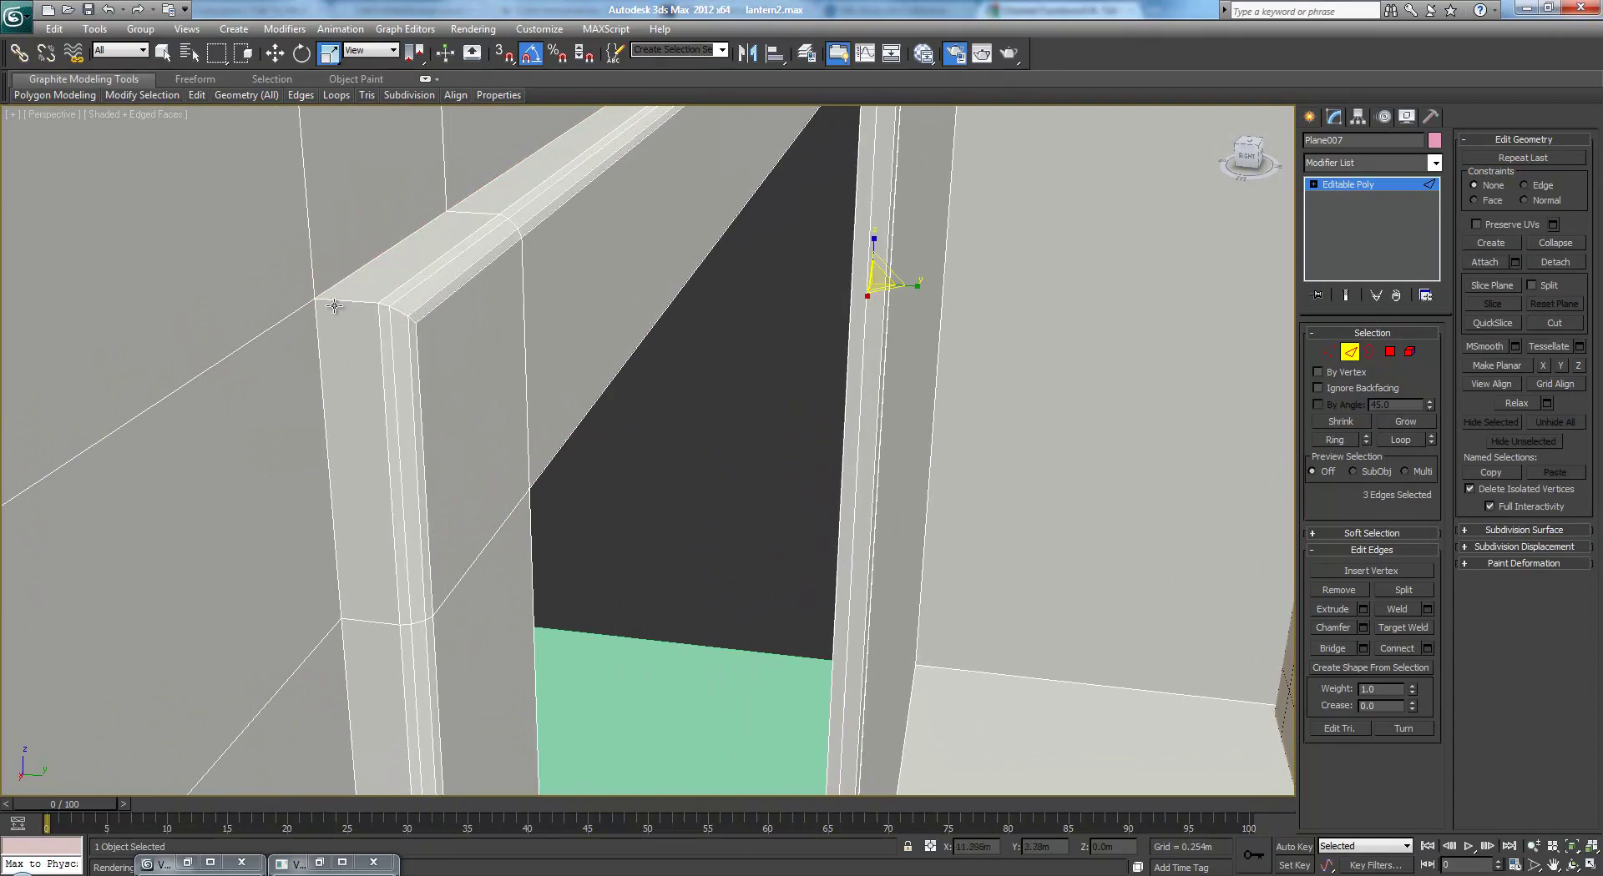
{"action": "left_click", "coordinate": [343, 281], "text": "ctrl"}
{"action": "left_click", "coordinate": [510, 169], "text": "ctrl"}
{"action": "left_click", "coordinate": [320, 362], "text": "ctrl"}
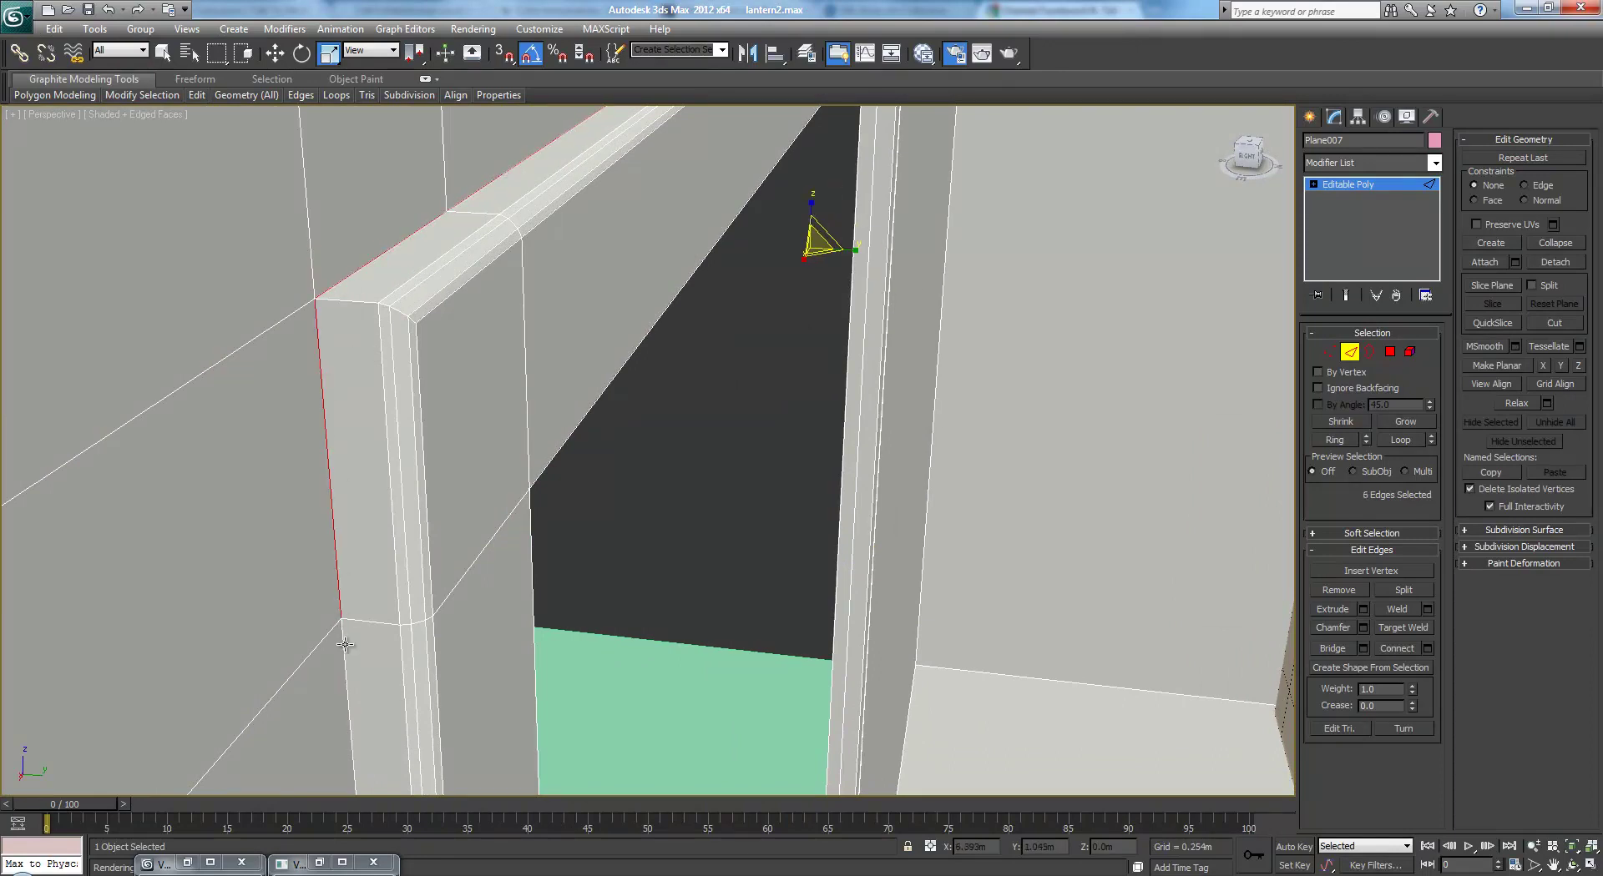
{"action": "left_click", "coordinate": [343, 643], "text": "ctrl"}
{"action": "left_click", "coordinate": [1395, 439]}
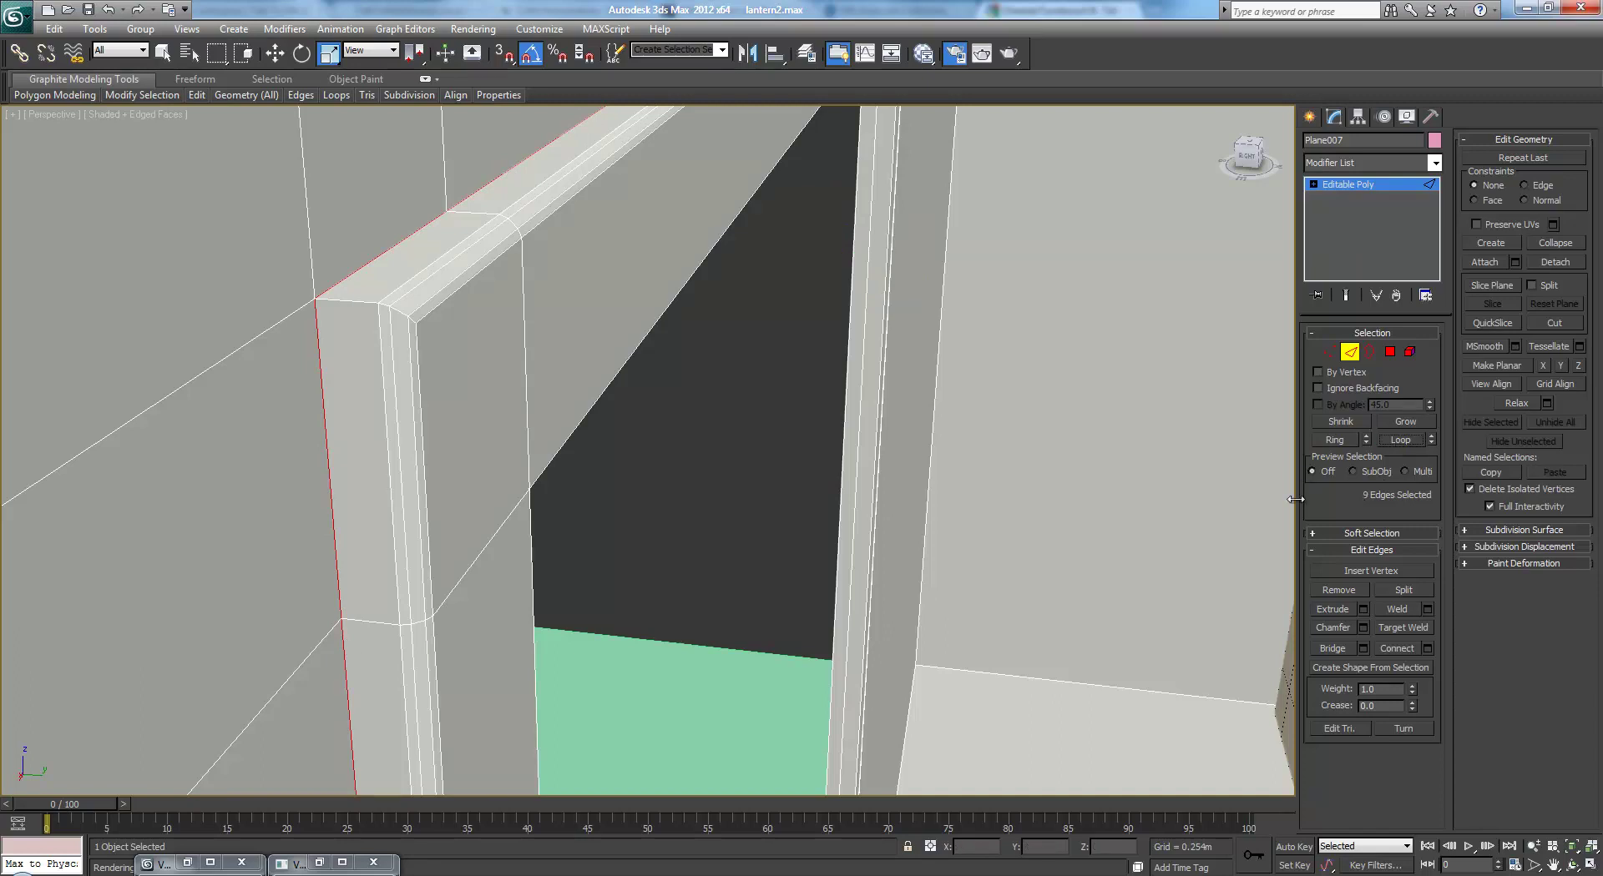
{"action": "left_click", "coordinate": [1364, 627]}
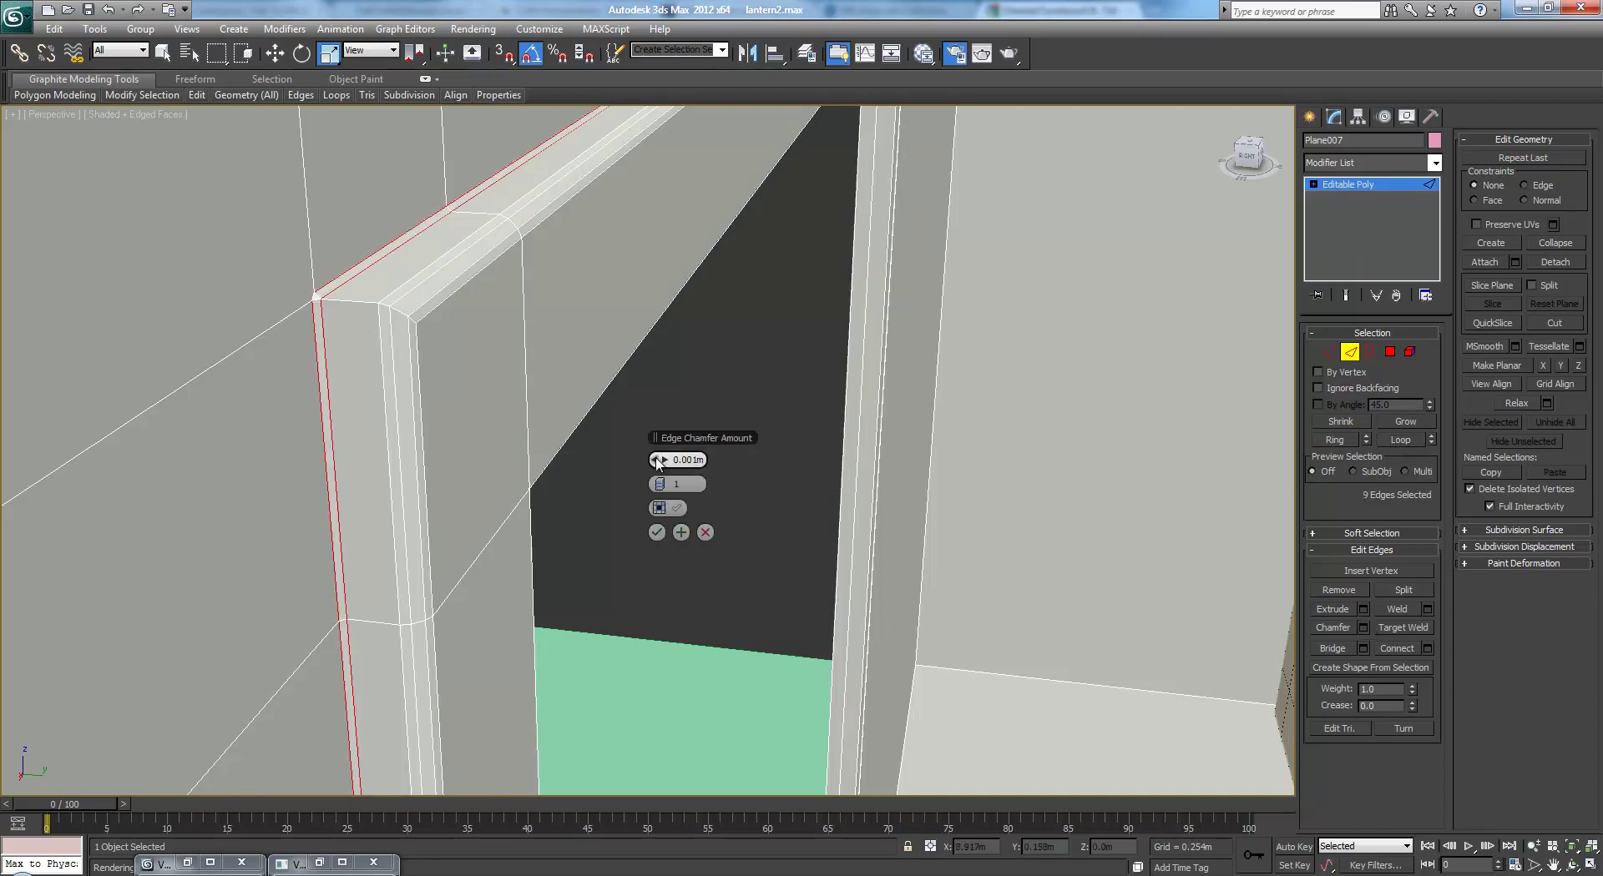
{"action": "left_click", "coordinate": [657, 532]}
Select the three edge segments of the vertical room corner between the picture wall and the doorway wall
{"action": "scroll", "coordinate": [808, 477], "scroll_direction": "down", "scroll_amount": 5}
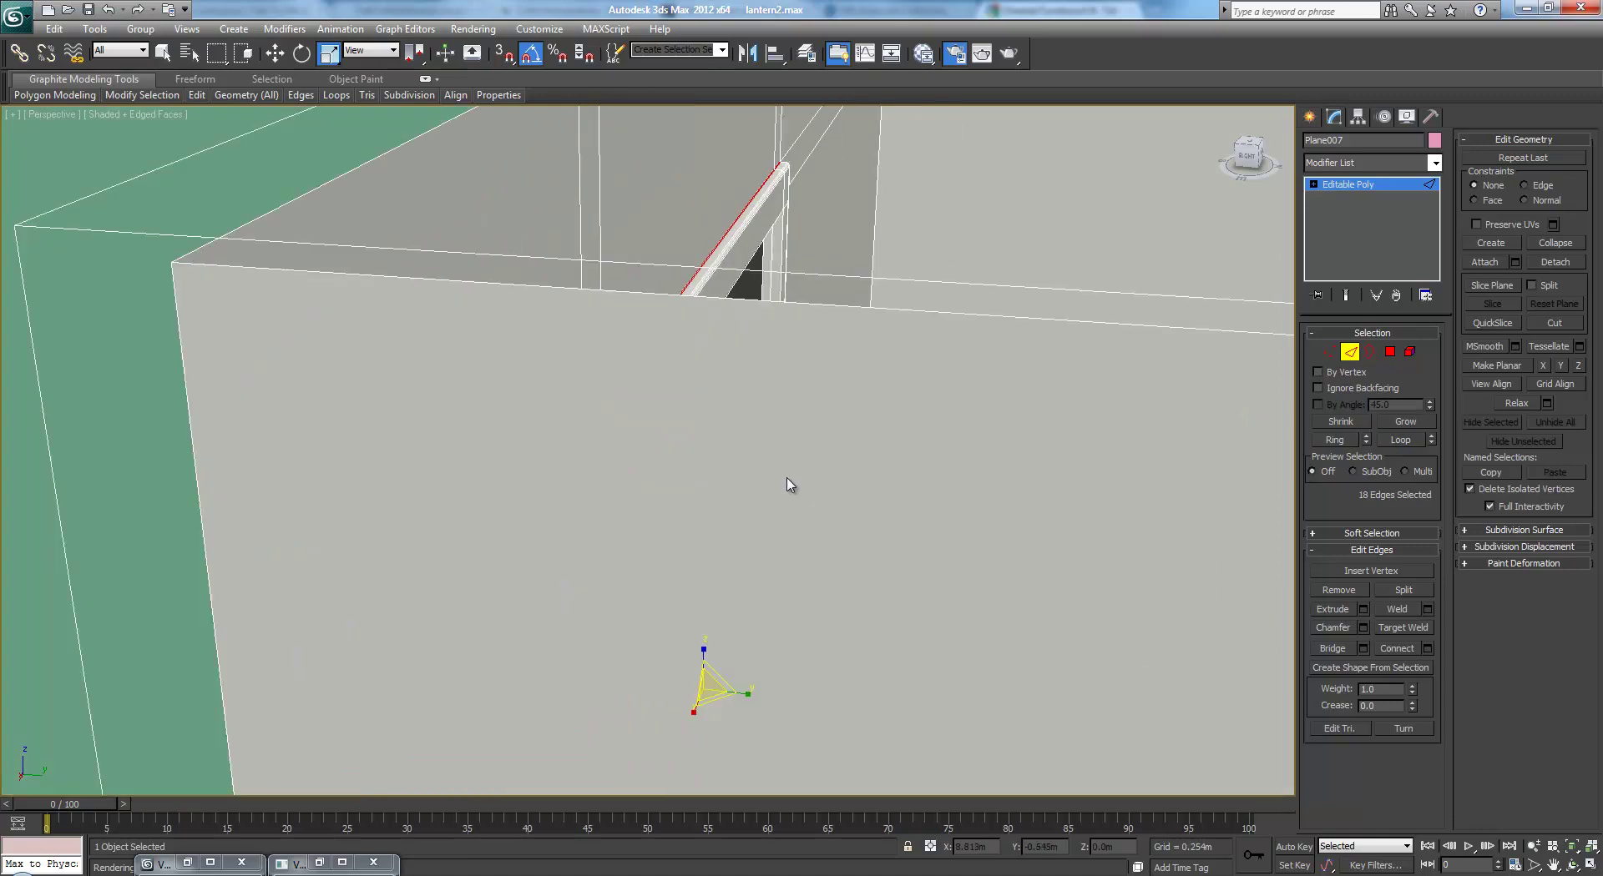
{"action": "middle_click_drag", "start_coordinate": [815, 473], "coordinate": [604, 453], "text": "alt"}
{"action": "scroll", "coordinate": [605, 453], "scroll_direction": "down", "scroll_amount": 6}
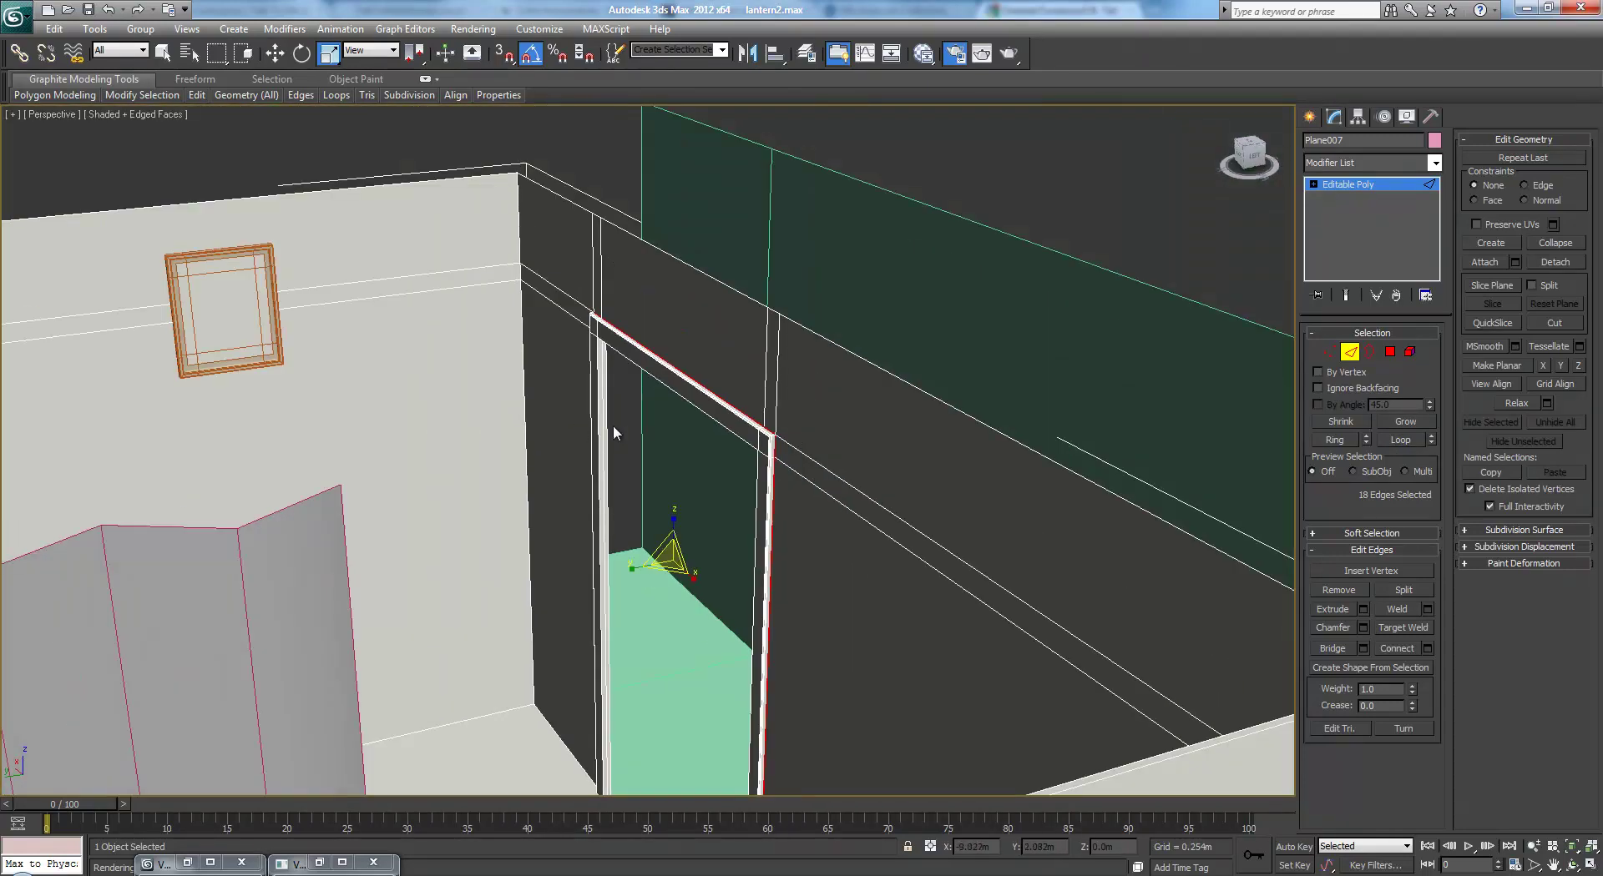
{"action": "middle_click_drag", "start_coordinate": [893, 457], "coordinate": [826, 477], "text": "alt"}
{"action": "scroll", "coordinate": [826, 477], "scroll_direction": "up", "scroll_amount": 2}
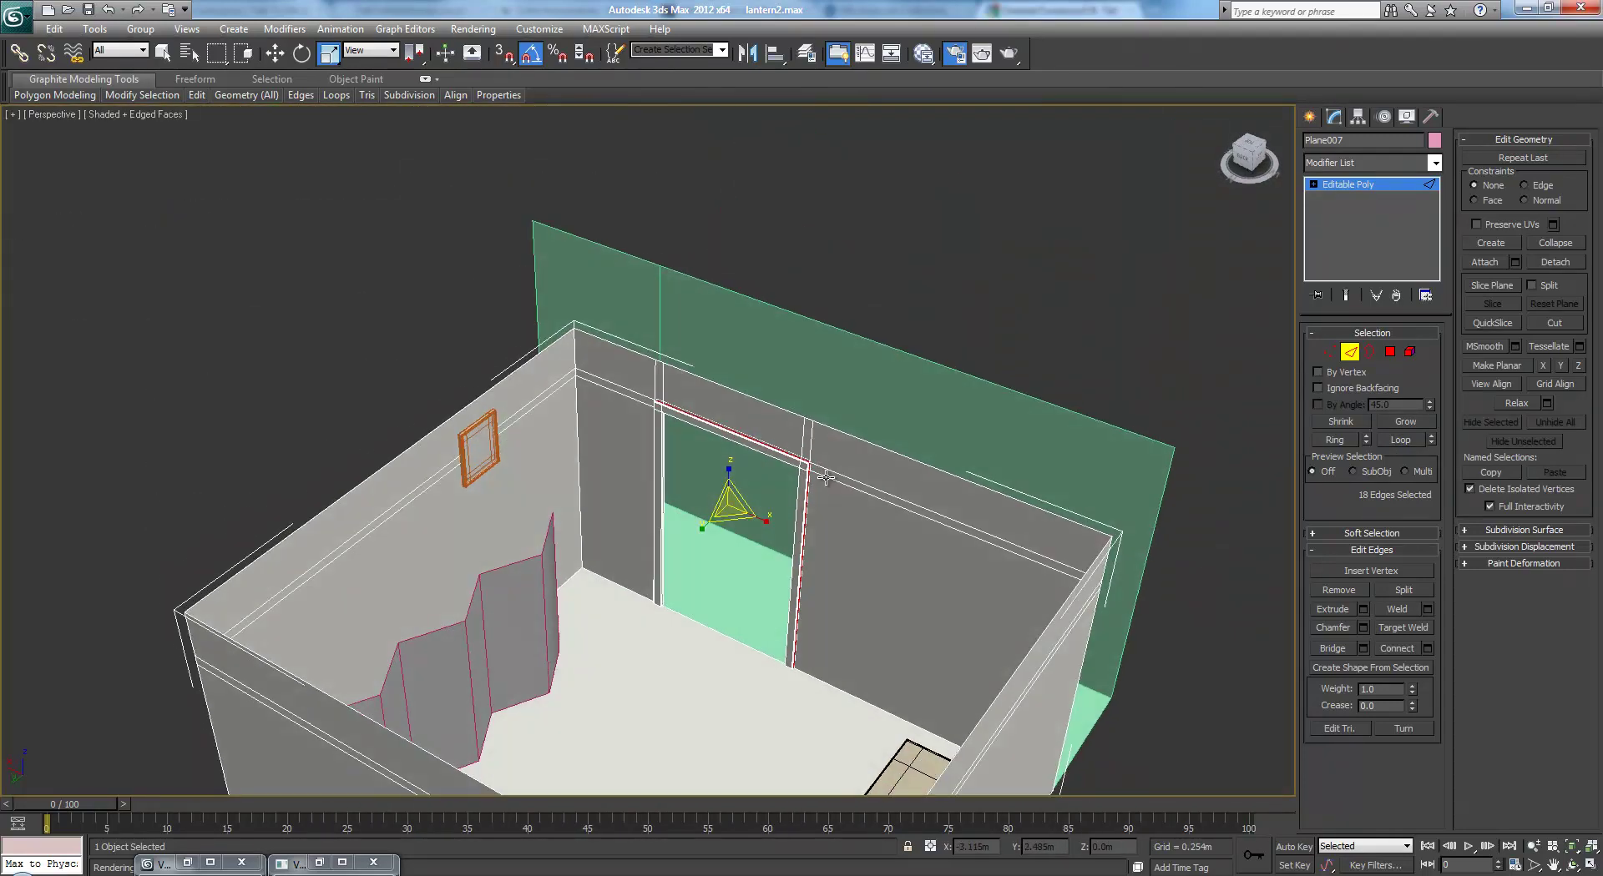
{"action": "left_click", "coordinate": [579, 434]}
{"action": "scroll", "coordinate": [602, 379], "scroll_direction": "up", "scroll_amount": 5}
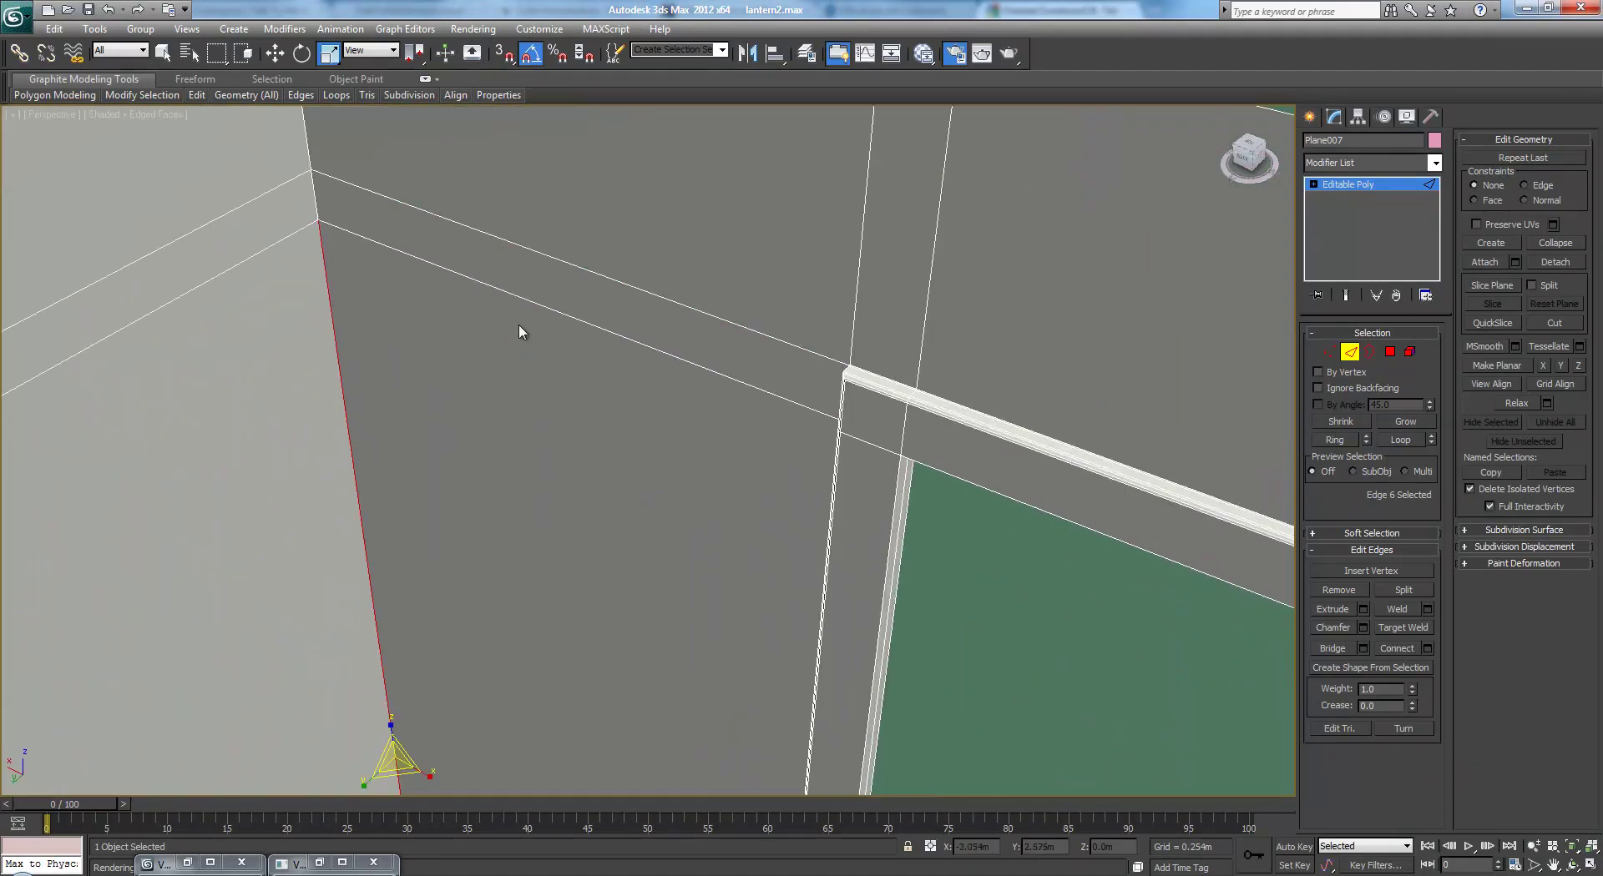
{"action": "scroll", "coordinate": [488, 307], "scroll_direction": "down", "scroll_amount": 2}
{"action": "left_click", "coordinate": [433, 298], "text": "ctrl"}
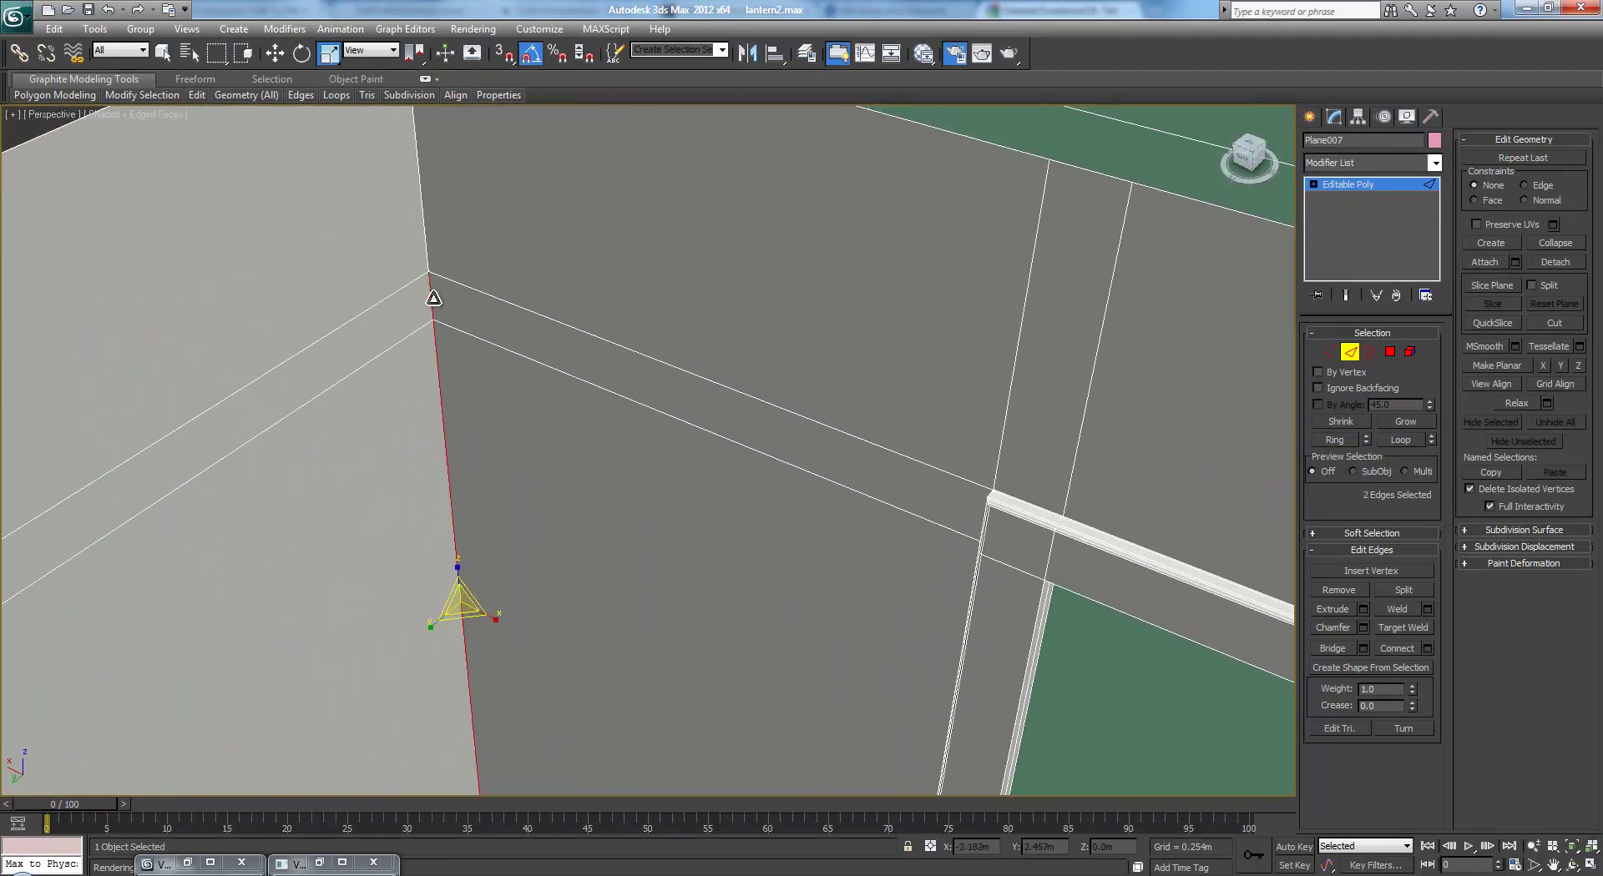
{"action": "left_click", "coordinate": [427, 234], "text": "ctrl"}
Add the vertical edge segments of the other three room corners to the selection
{"action": "middle_click_drag", "start_coordinate": [533, 250], "coordinate": [936, 442], "text": "alt"}
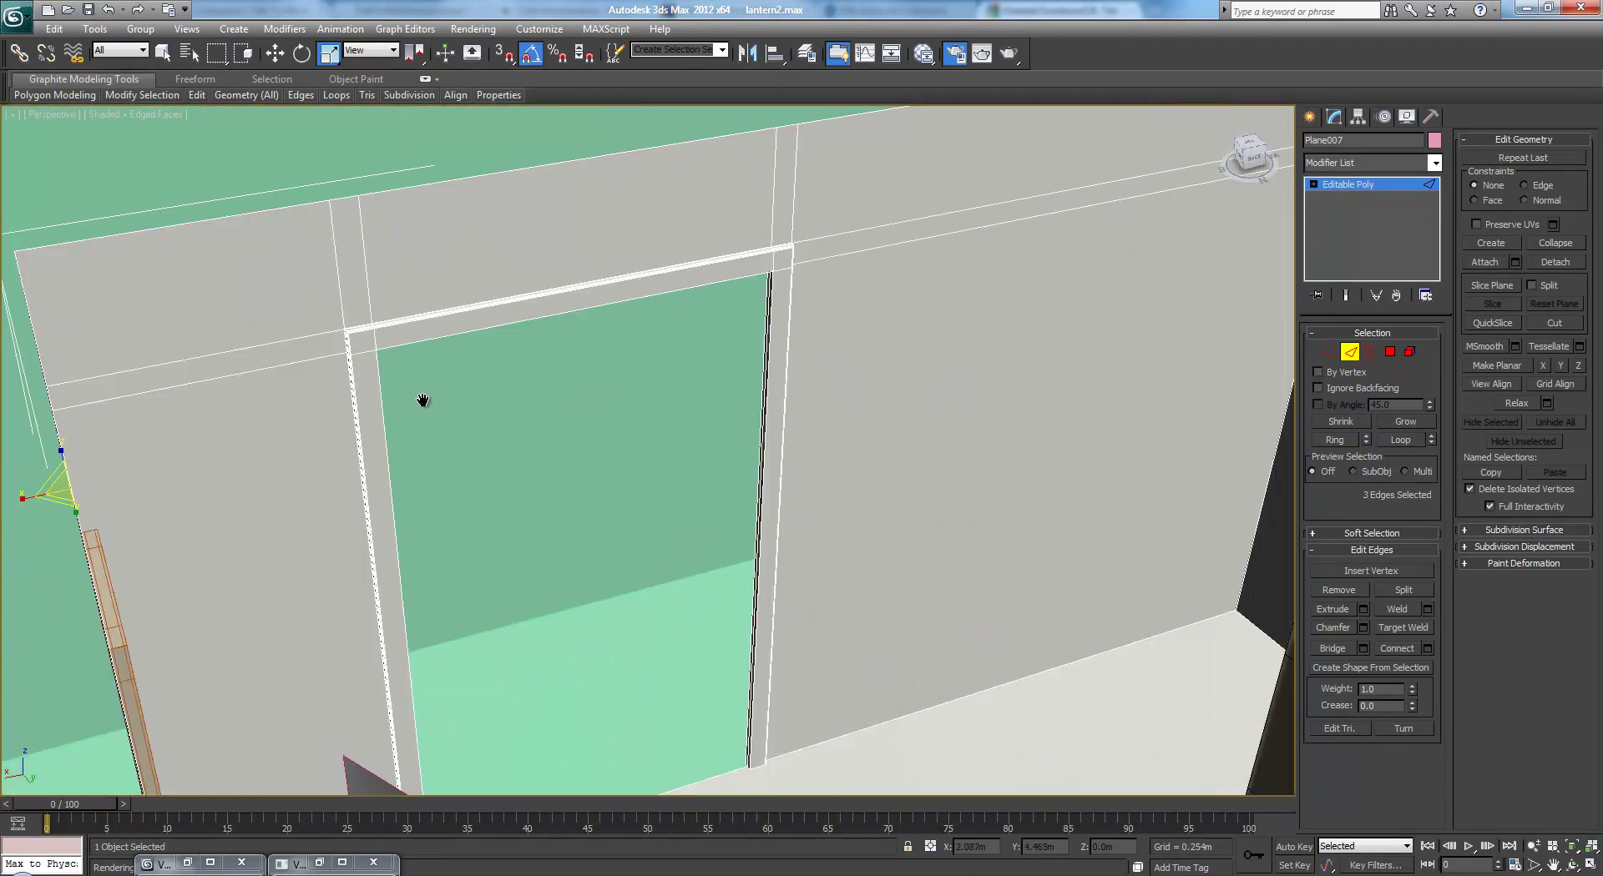
{"action": "middle_click_drag", "start_coordinate": [225, 403], "coordinate": [167, 405]}
{"action": "middle_click_drag", "start_coordinate": [977, 357], "coordinate": [762, 440], "text": "alt"}
{"action": "left_click", "coordinate": [717, 362], "text": "ctrl"}
{"action": "middle_click_drag", "start_coordinate": [739, 286], "coordinate": [742, 455]}
{"action": "scroll", "coordinate": [743, 455], "scroll_direction": "up", "scroll_amount": 2}
{"action": "left_click", "coordinate": [746, 213], "text": "ctrl"}
{"action": "left_click", "coordinate": [750, 188], "text": "ctrl"}
{"action": "scroll", "coordinate": [715, 265], "scroll_direction": "down", "scroll_amount": 3}
{"action": "middle_click_drag", "start_coordinate": [748, 398], "coordinate": [819, 425], "text": "alt"}
{"action": "scroll", "coordinate": [754, 315], "scroll_direction": "up", "scroll_amount": 3}
{"action": "left_click", "coordinate": [794, 305], "text": "ctrl"}
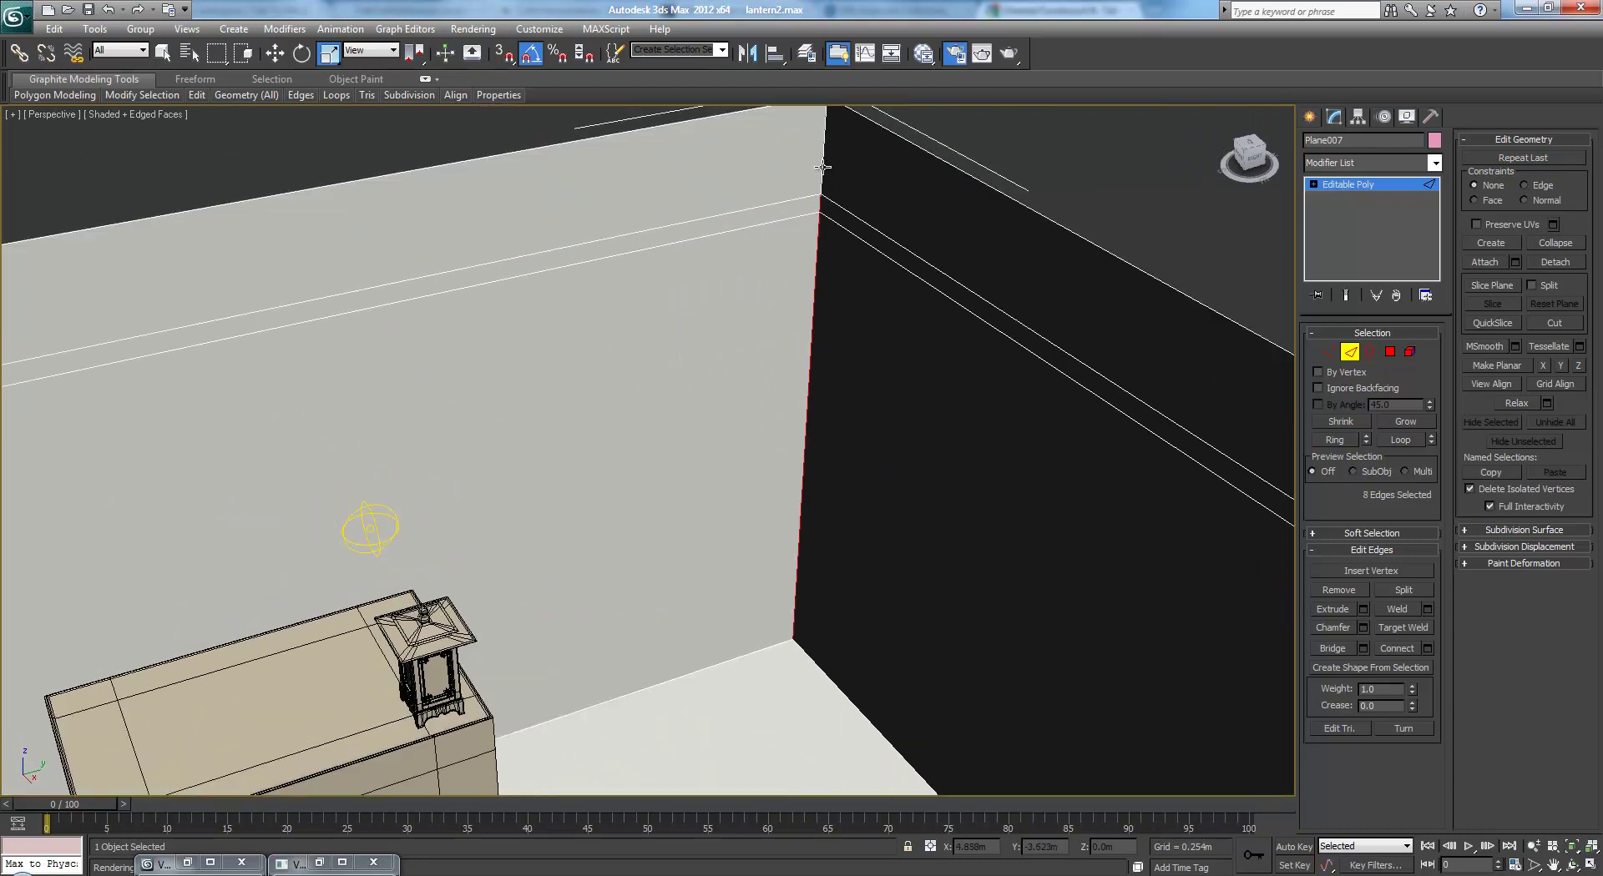
{"action": "scroll", "coordinate": [707, 400], "scroll_direction": "down", "scroll_amount": 1}
{"action": "middle_click_drag", "start_coordinate": [706, 401], "coordinate": [839, 409], "text": "alt"}
{"action": "left_click", "coordinate": [776, 284], "text": "ctrl"}
{"action": "scroll", "coordinate": [775, 290], "scroll_direction": "up", "scroll_amount": 2}
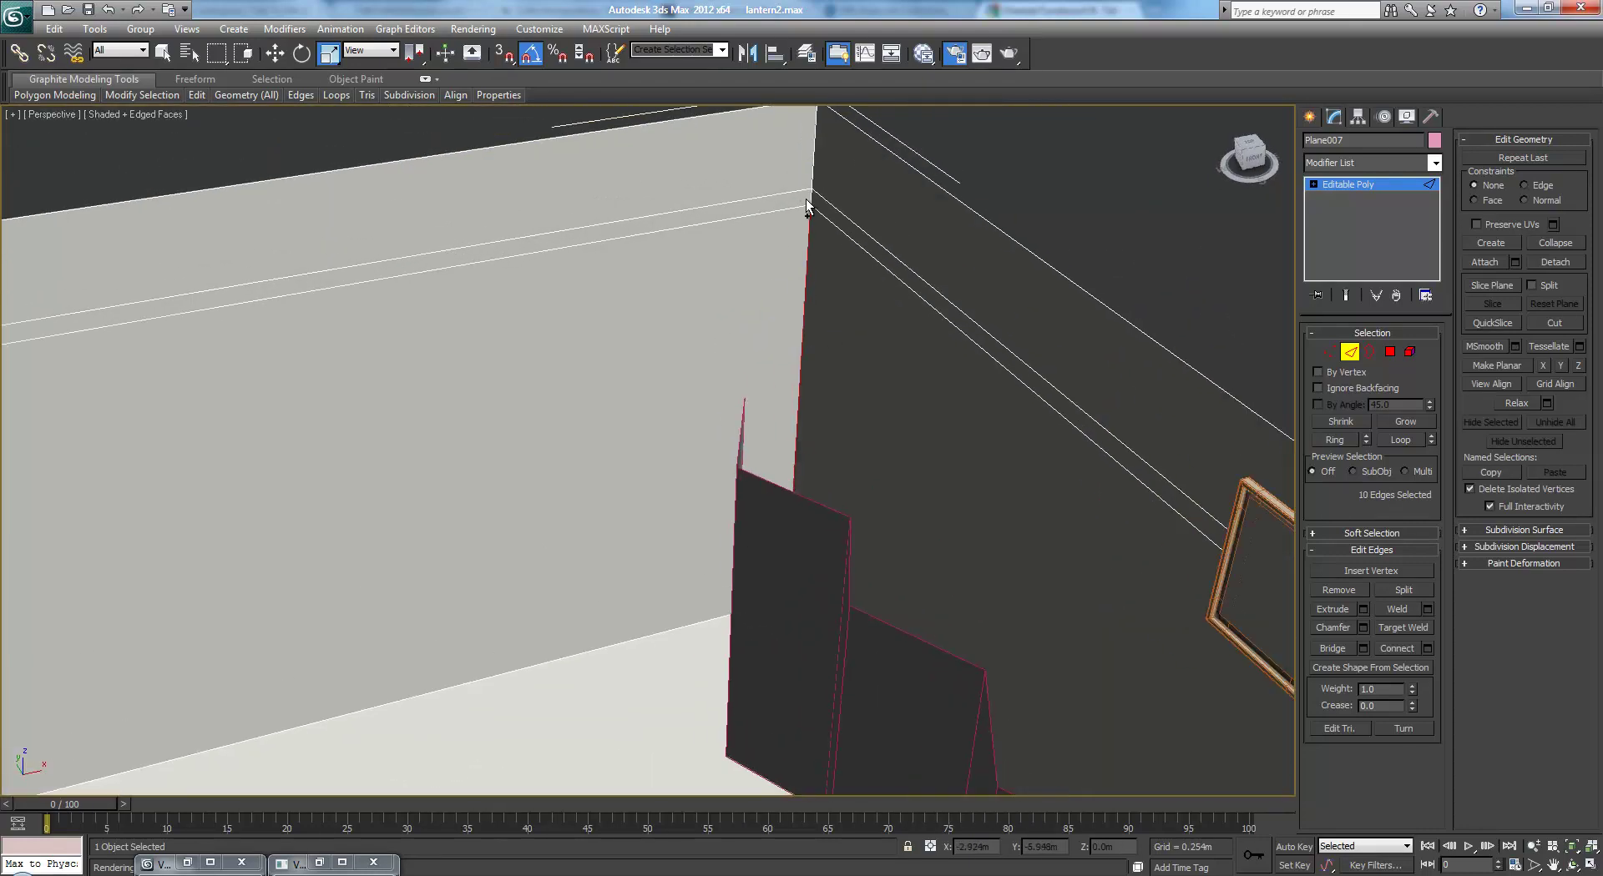
Chamfer the selected vertical room corners by 0.001 m and leave edge editing
{"action": "left_click", "coordinate": [1363, 628]}
{"action": "middle_click_drag", "start_coordinate": [915, 571], "coordinate": [1167, 568], "text": "alt"}
{"action": "scroll", "coordinate": [804, 445], "scroll_direction": "up", "scroll_amount": 2}
{"action": "key", "text": "z"}
{"action": "scroll", "coordinate": [937, 226], "scroll_direction": "up", "scroll_amount": 4}
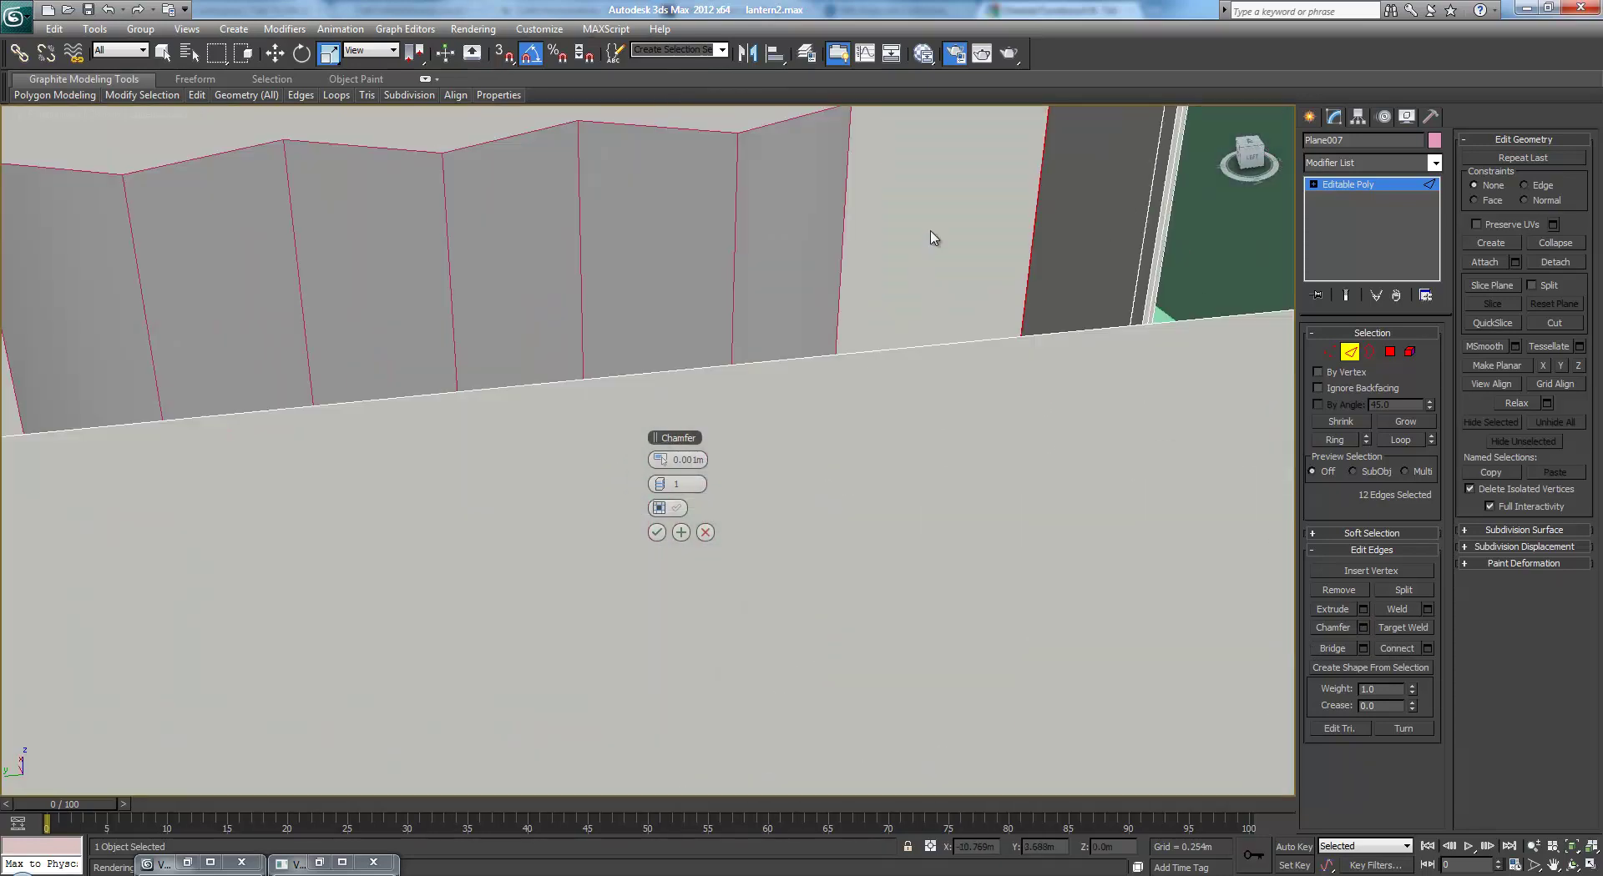
{"action": "middle_click_drag", "start_coordinate": [937, 234], "coordinate": [584, 784]}
{"action": "scroll", "coordinate": [977, 117], "scroll_direction": "up", "scroll_amount": 3}
{"action": "middle_click_drag", "start_coordinate": [985, 189], "coordinate": [800, 770]}
{"action": "scroll", "coordinate": [799, 770], "scroll_direction": "up", "scroll_amount": 1}
{"action": "middle_click_drag", "start_coordinate": [915, 632], "coordinate": [599, 409], "text": "alt"}
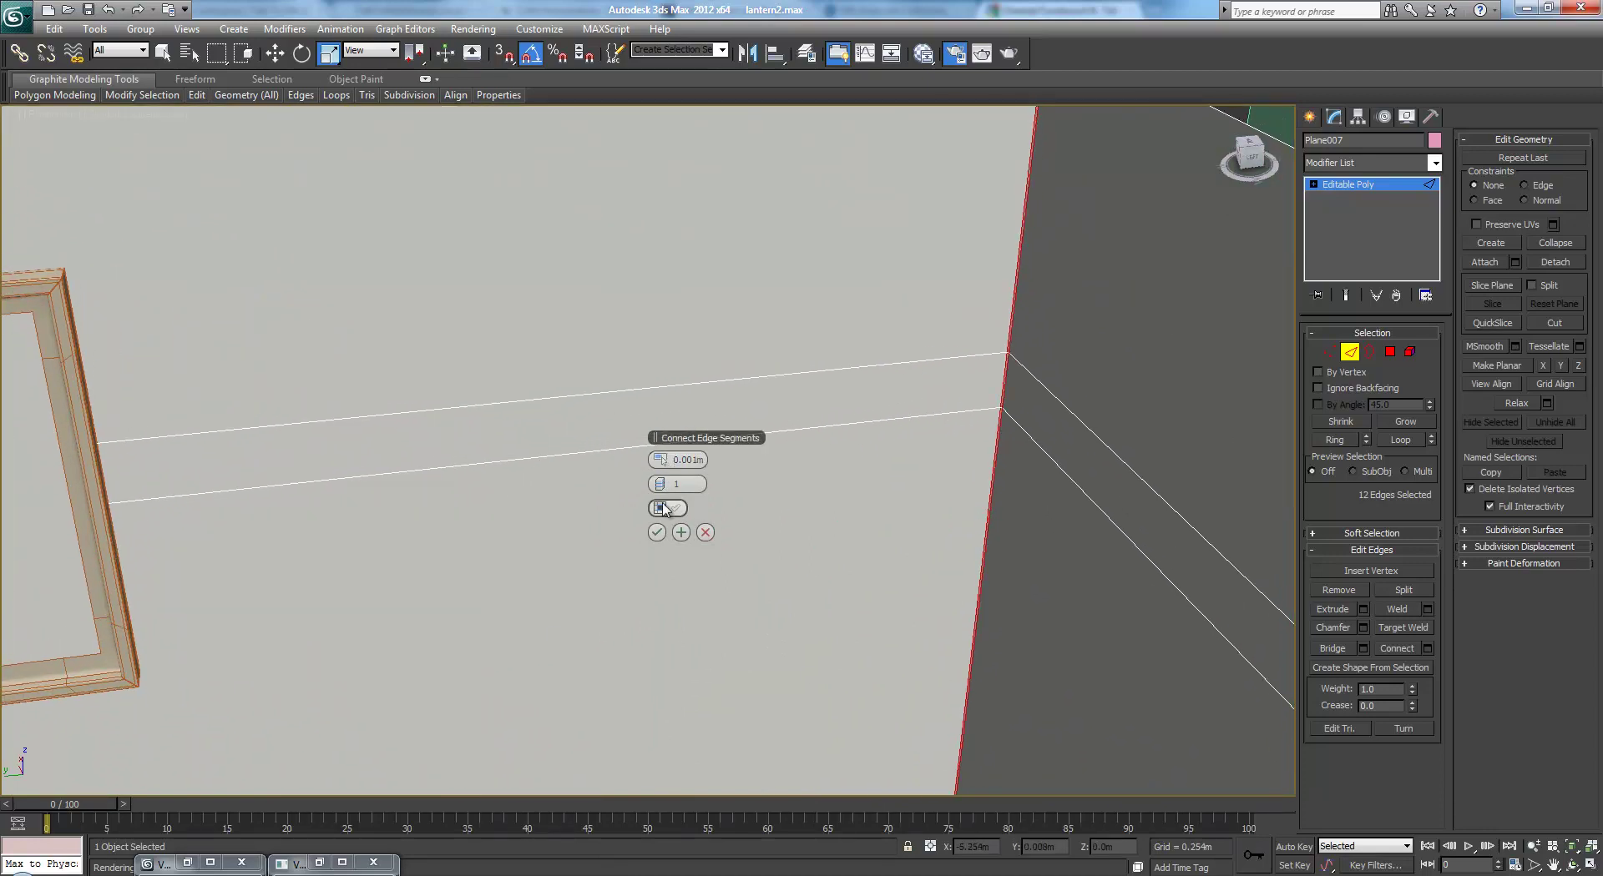
{"action": "left_click", "coordinate": [657, 532]}
{"action": "middle_click_drag", "start_coordinate": [773, 498], "coordinate": [950, 385], "text": "alt"}
{"action": "scroll", "coordinate": [935, 216], "scroll_direction": "down", "scroll_amount": 4}
{"action": "left_click", "coordinate": [1340, 185]}
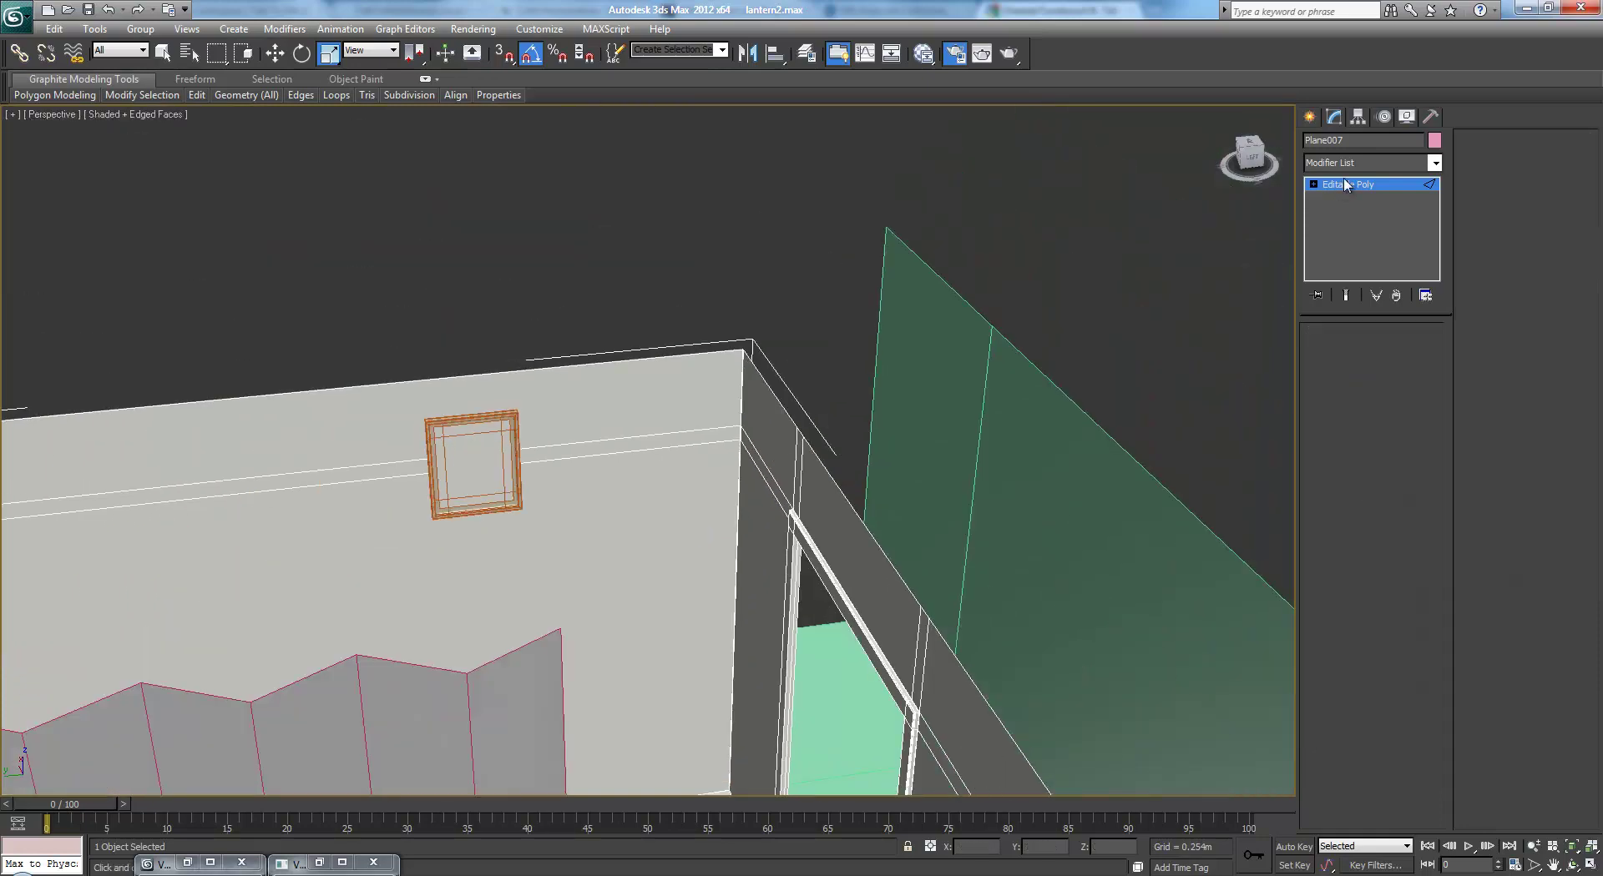
Select the room walls again and reopen polygon editing with the door frame's face polygons selected
{"action": "left_click", "coordinate": [745, 233]}
{"action": "scroll", "coordinate": [685, 267], "scroll_direction": "down", "scroll_amount": 4}
{"action": "middle_click_drag", "start_coordinate": [651, 286], "coordinate": [743, 486], "text": "alt"}
{"action": "scroll", "coordinate": [744, 487], "scroll_direction": "up", "scroll_amount": 5}
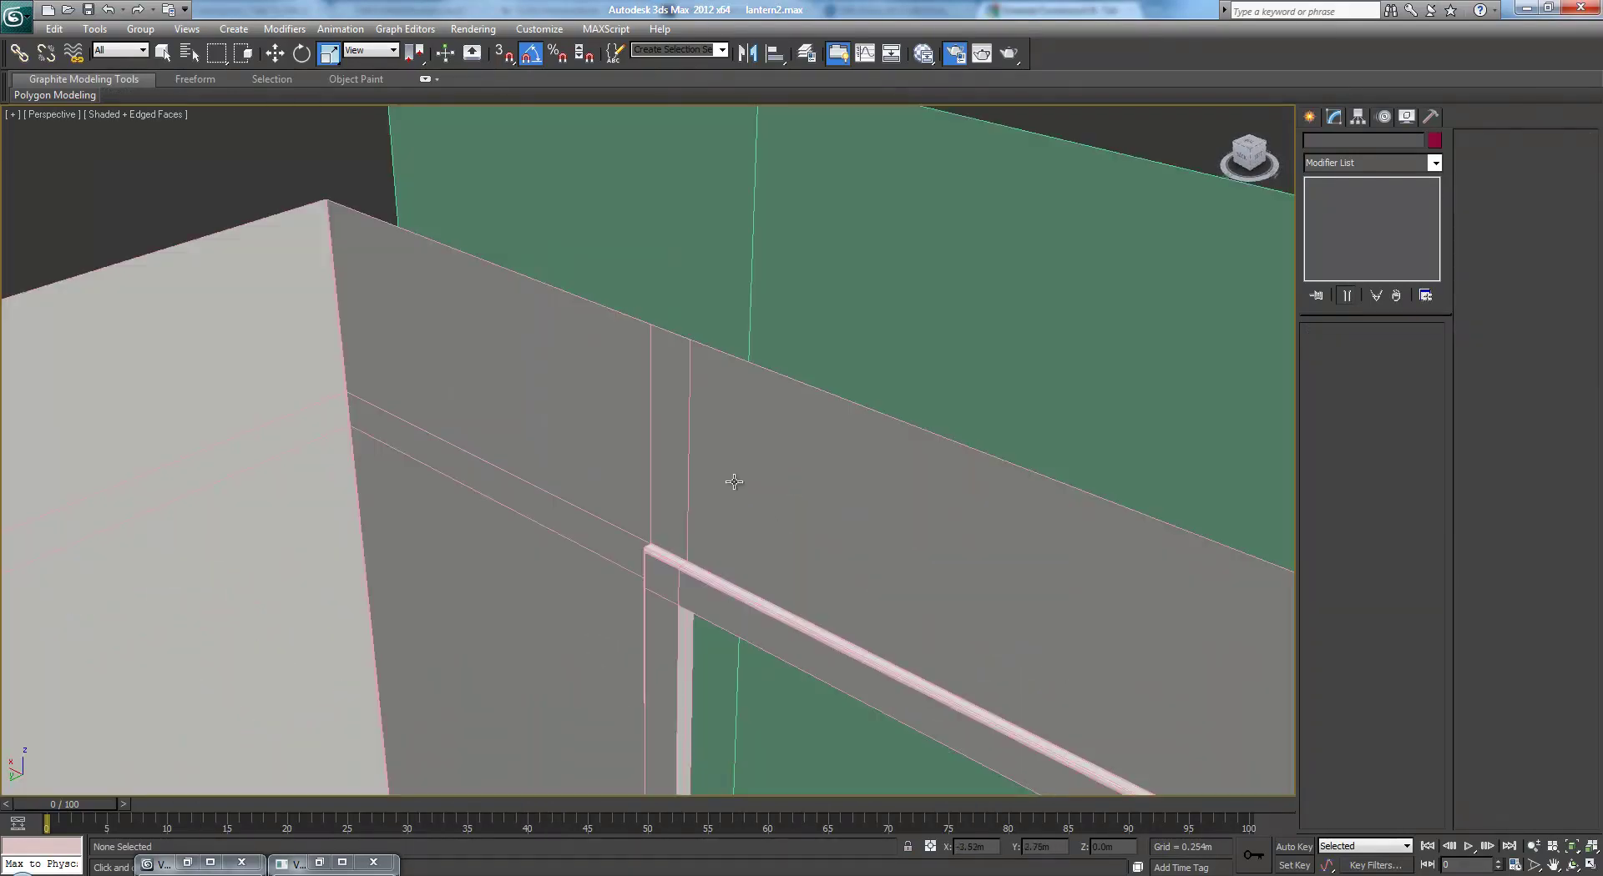
{"action": "middle_click_drag", "start_coordinate": [814, 572], "coordinate": [634, 302]}
{"action": "left_click", "coordinate": [889, 477]}
{"action": "left_click", "coordinate": [1390, 352]}
{"action": "left_click", "coordinate": [852, 576]}
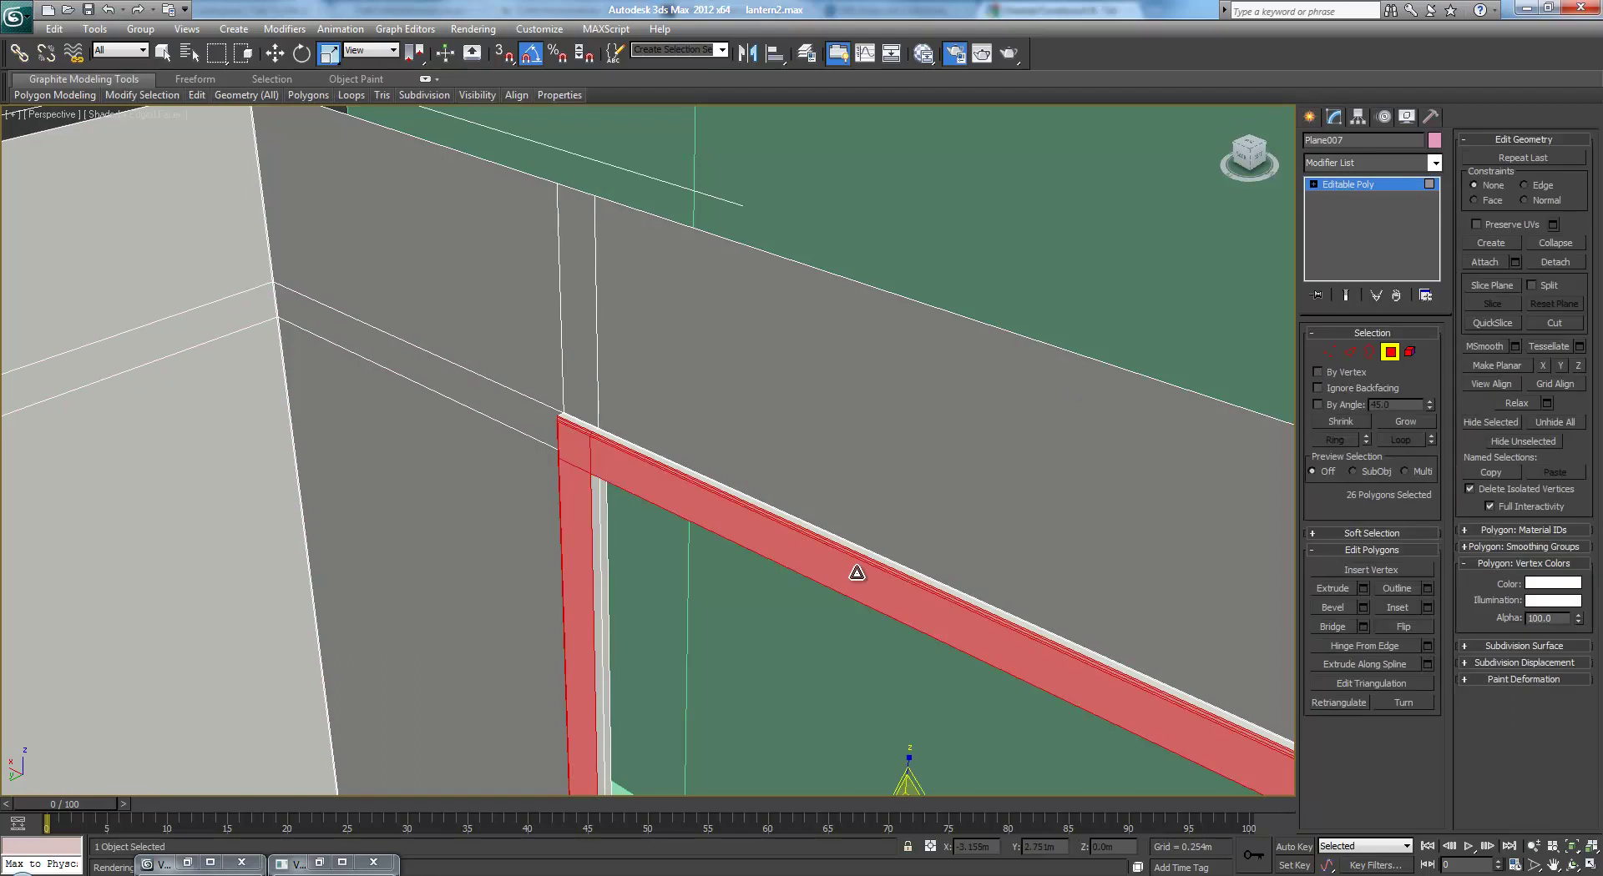
{"action": "left_click", "coordinate": [859, 573]}
{"action": "middle_click_drag", "start_coordinate": [859, 573], "coordinate": [789, 420]}
{"action": "key", "text": "ctrl+z"}
{"action": "key", "text": "ctrl+z"}
{"action": "scroll", "coordinate": [827, 476], "scroll_direction": "down", "scroll_amount": 6}
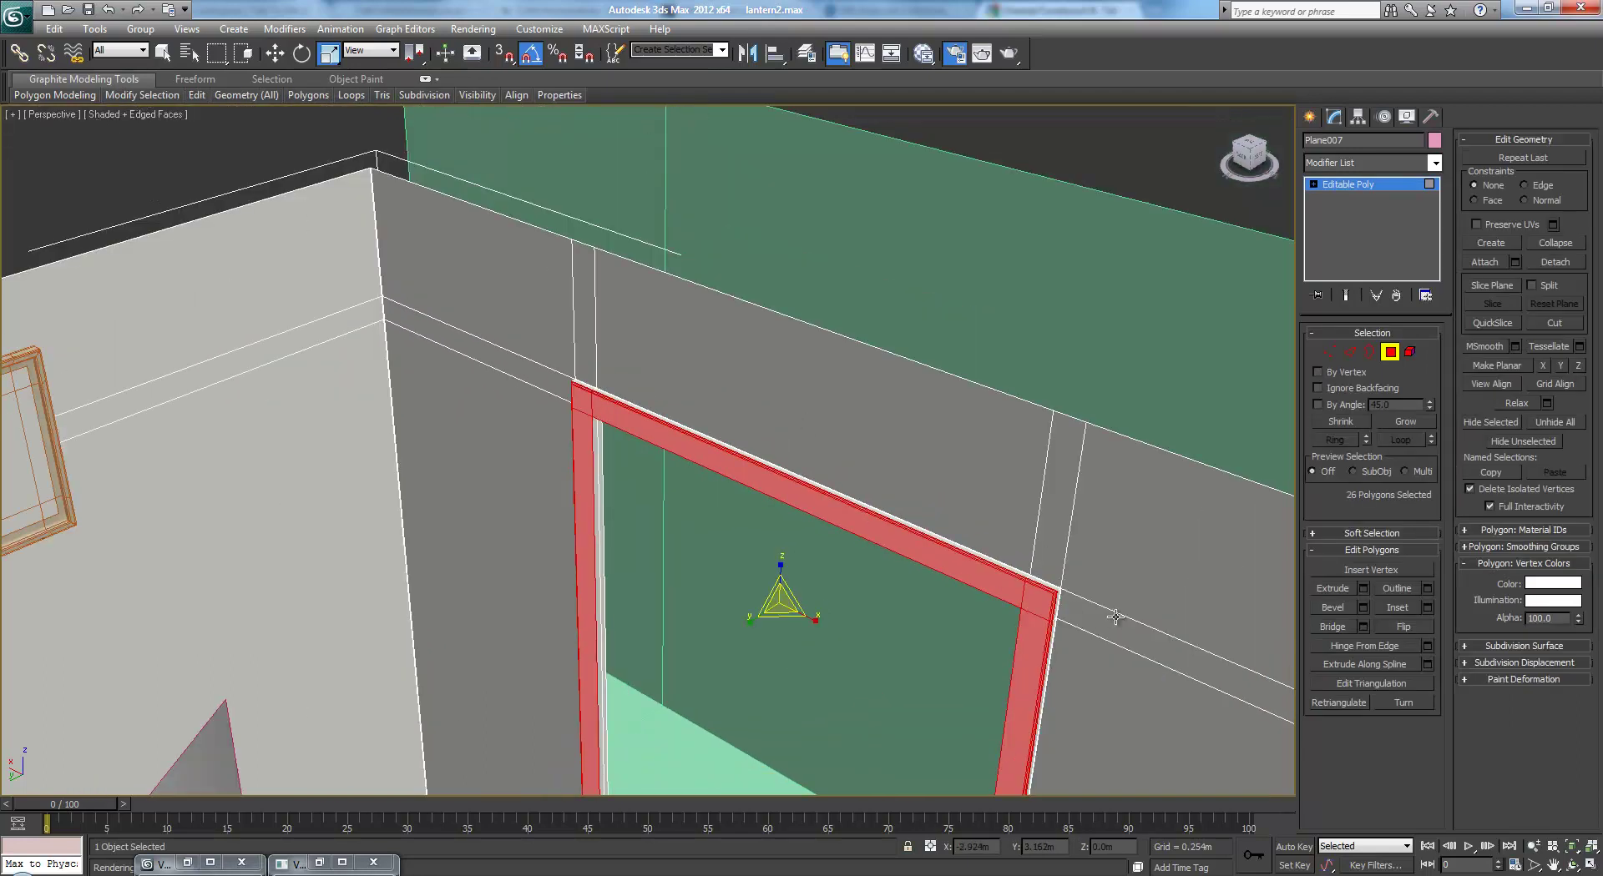
Grow the polygon selection twice to include the whole door frame and detach it as a separate object named "Door Frame"
{"action": "middle_click_drag", "start_coordinate": [1113, 615], "coordinate": [973, 434]}
{"action": "scroll", "coordinate": [977, 434], "scroll_direction": "up", "scroll_amount": 2}
{"action": "left_click", "coordinate": [1424, 418]}
{"action": "left_click", "coordinate": [1424, 418]}
{"action": "middle_click_drag", "start_coordinate": [981, 531], "coordinate": [850, 578], "text": "alt"}
{"action": "scroll", "coordinate": [849, 571], "scroll_direction": "down", "scroll_amount": 3}
{"action": "left_click", "coordinate": [1553, 263]}
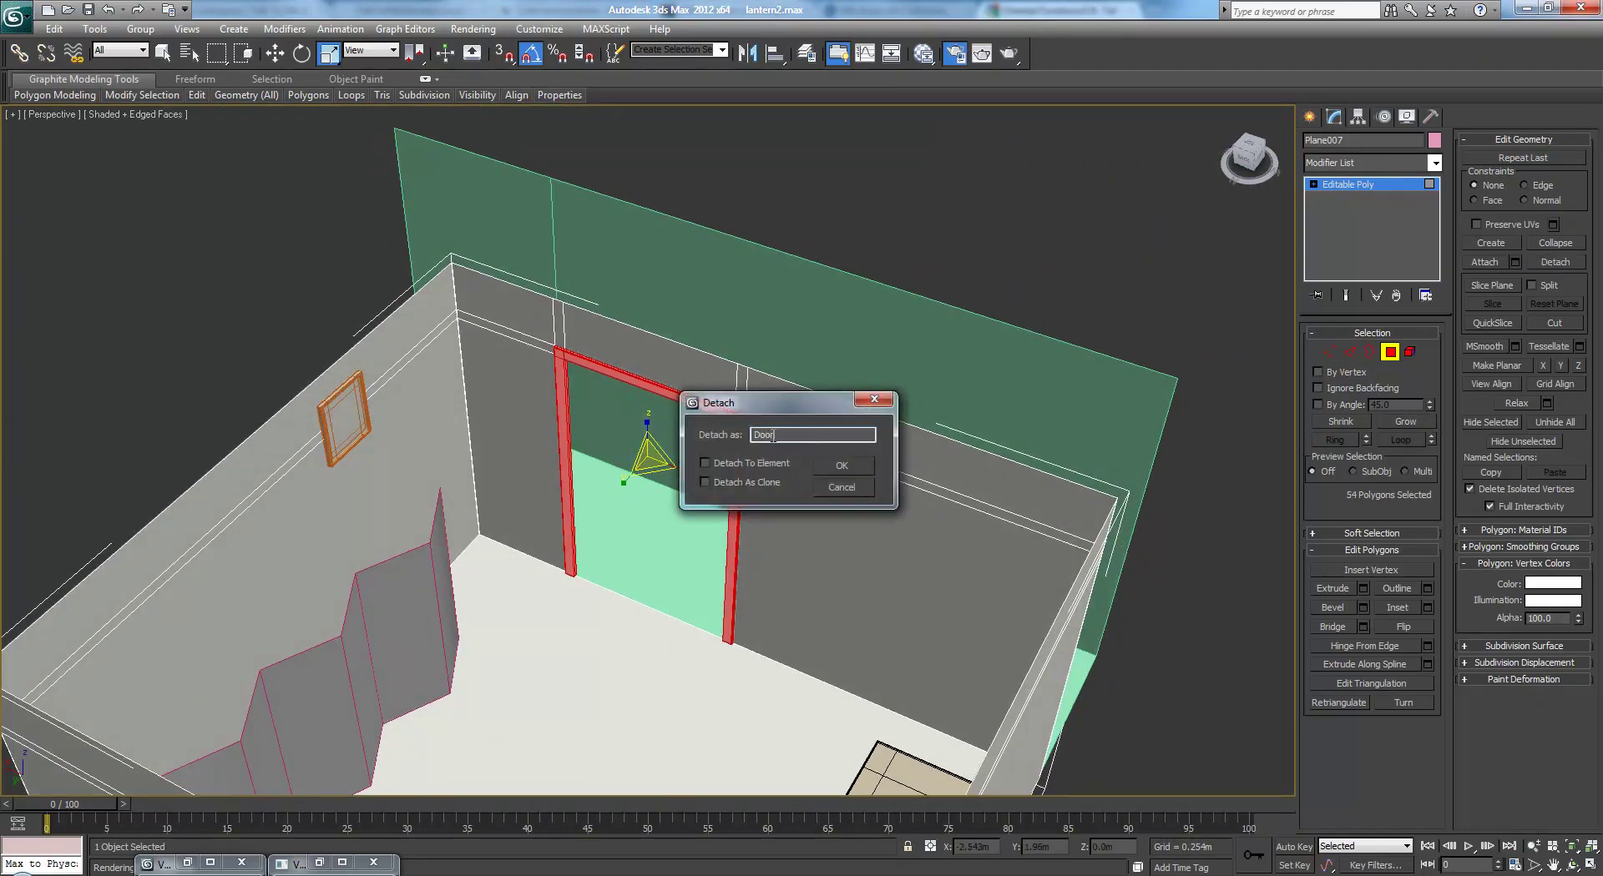
{"action": "type", "text": "Door Frame"}
{"action": "key", "text": "Return"}
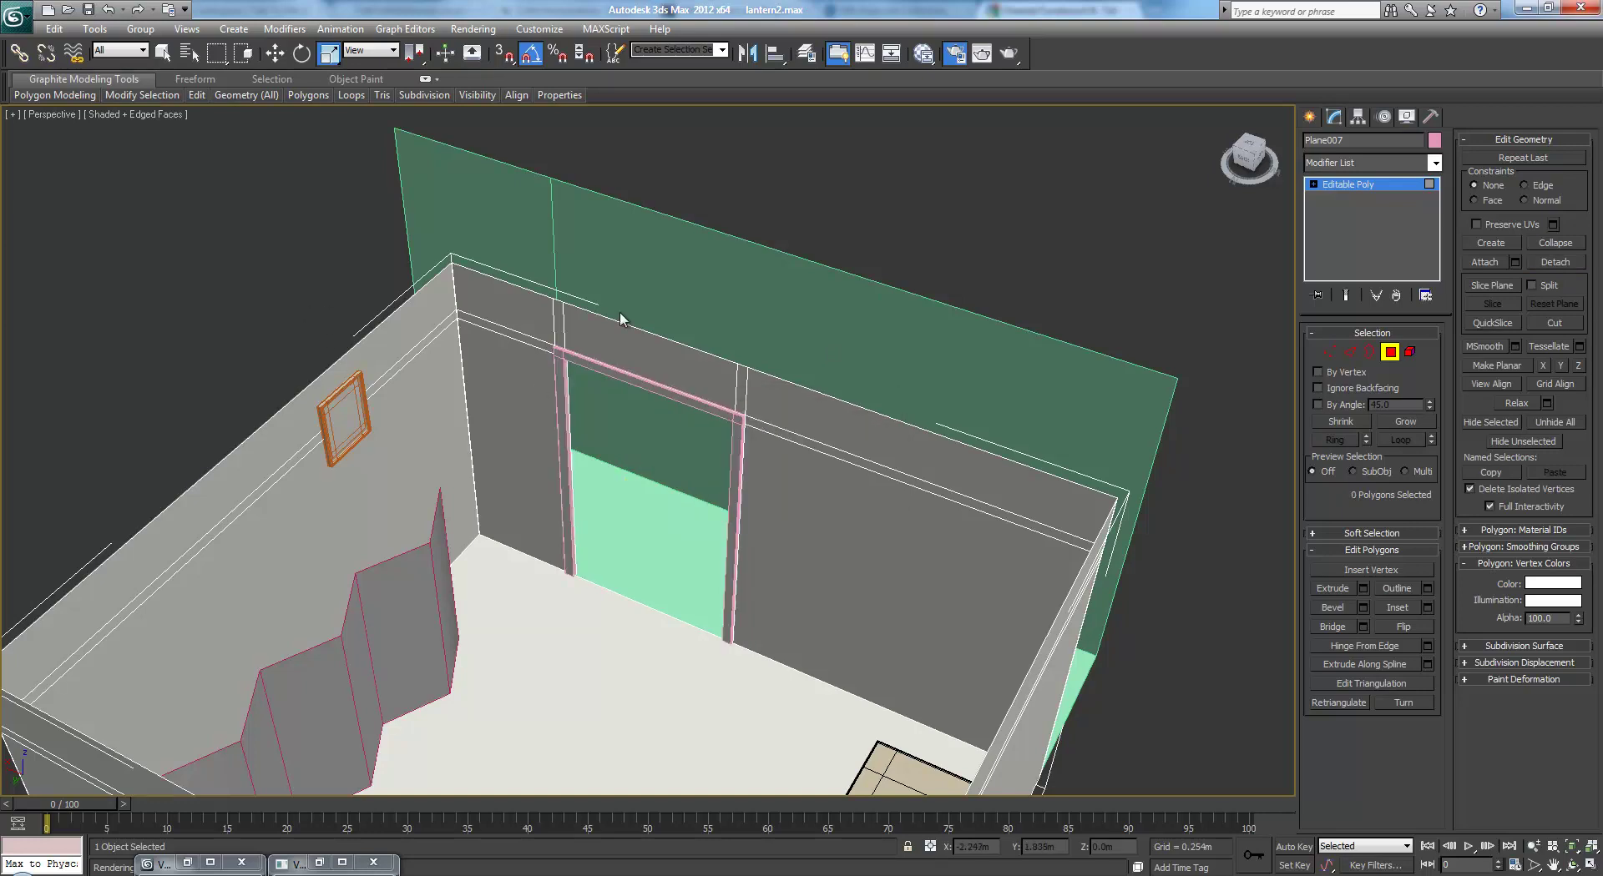
Assign the dark red-brown Arch & Design Material #30 to the detached door frame and minimize the Slate Material Editor
{"action": "middle_click_drag", "start_coordinate": [674, 323], "coordinate": [743, 324], "text": "alt"}
{"action": "key", "text": "m"}
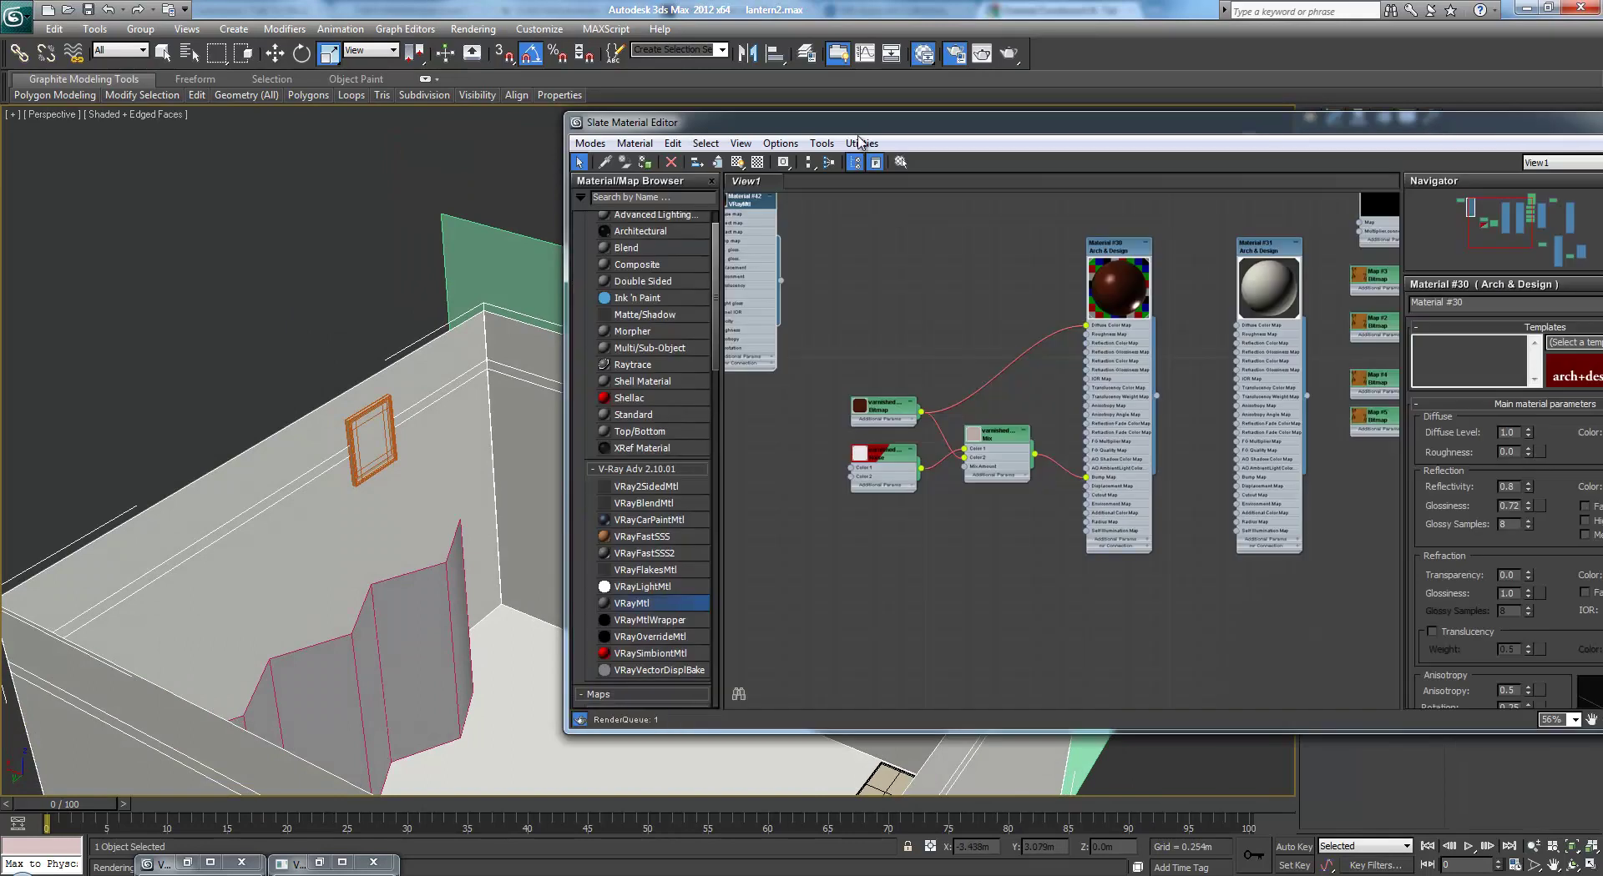
{"action": "left_click_drag", "start_coordinate": [852, 122], "coordinate": [969, 119]}
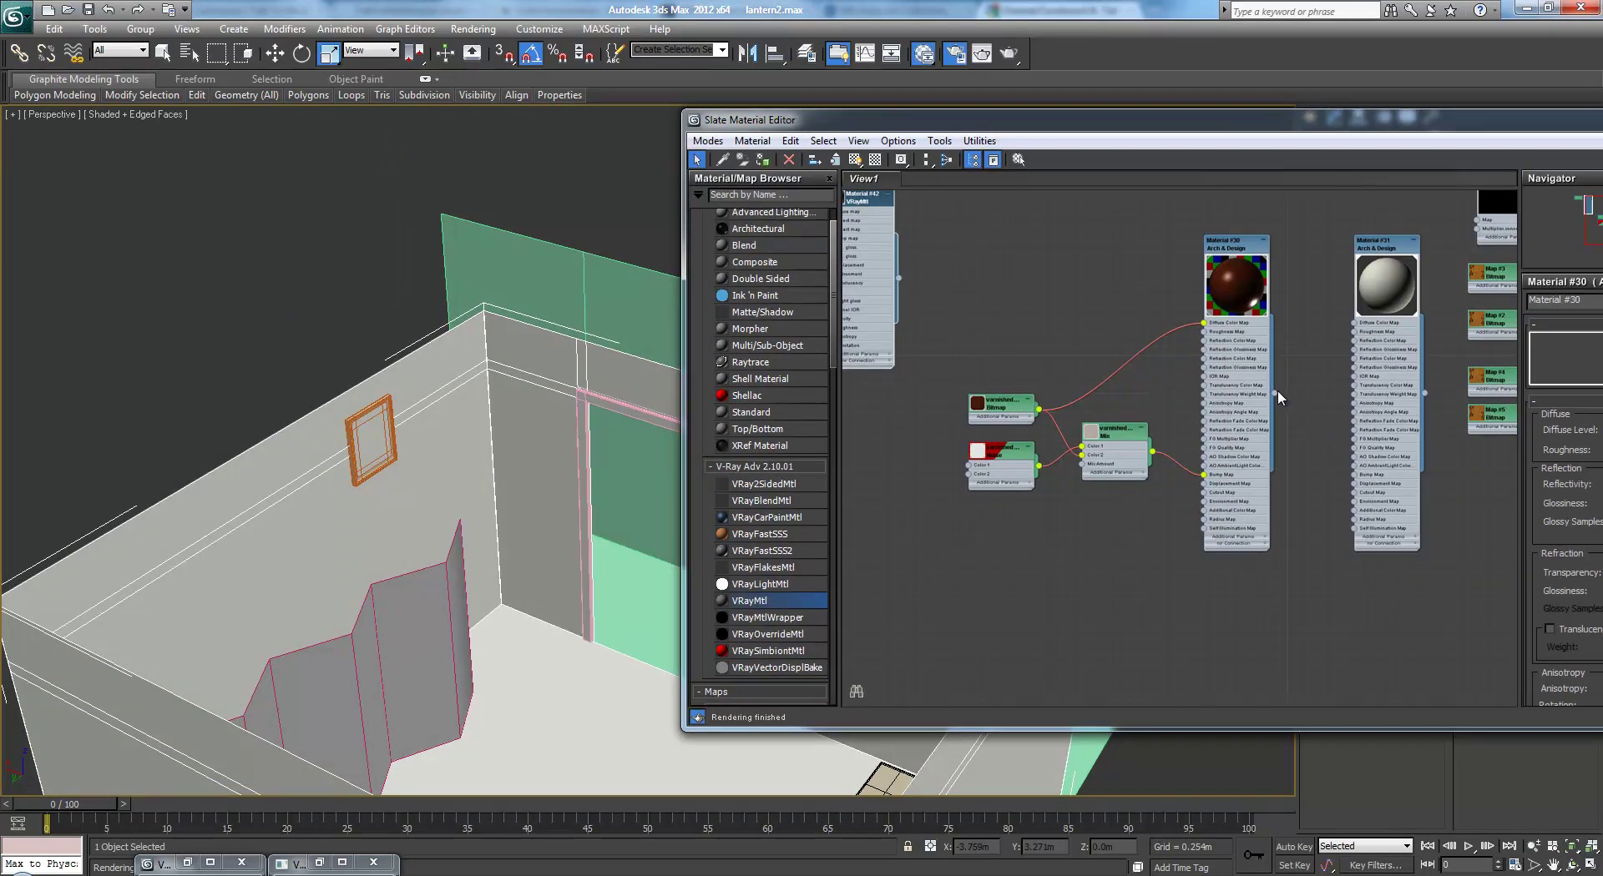
{"action": "mouse_move", "coordinate": [1276, 390]}
{"action": "left_mouse_down"}
{"action": "mouse_move", "coordinate": [989, 418]}
{"action": "mouse_move", "coordinate": [626, 397]}
{"action": "left_mouse_up"}
{"action": "left_click_drag", "start_coordinate": [1555, 124], "coordinate": [986, 130]}
{"action": "left_click", "coordinate": [1173, 122]}
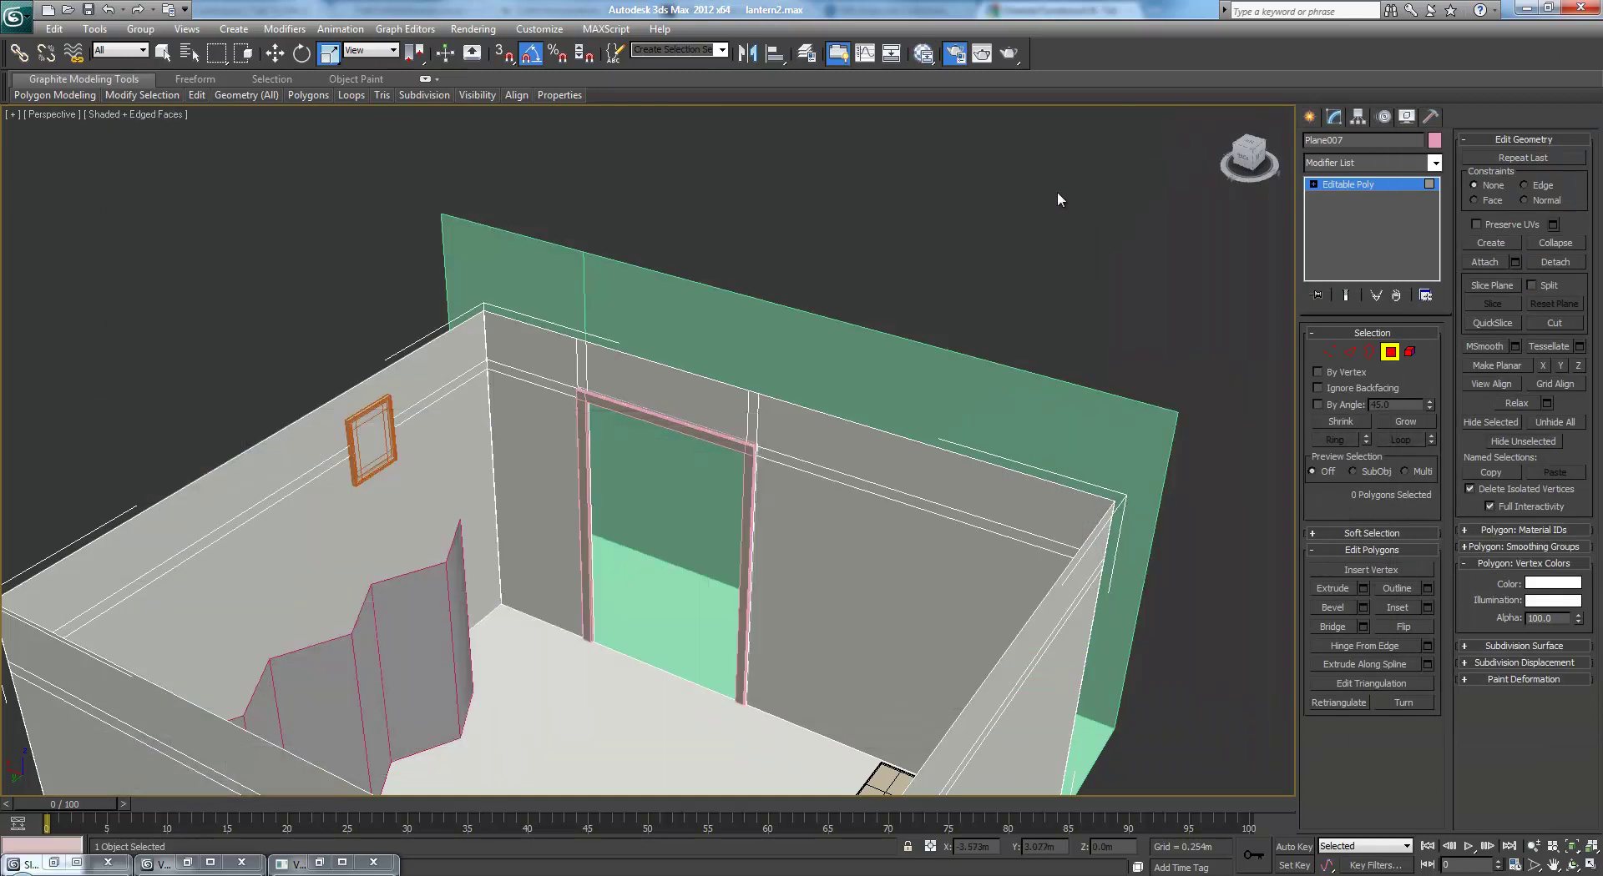
Leave polygon editing on the room walls and select the folding screen
{"action": "mouse_move", "coordinate": [743, 505]}
{"action": "middle_mouse_down"}
{"action": "mouse_move", "coordinate": [808, 456]}
{"action": "mouse_move", "coordinate": [887, 454]}
{"action": "mouse_move", "coordinate": [751, 483]}
{"action": "middle_mouse_up"}
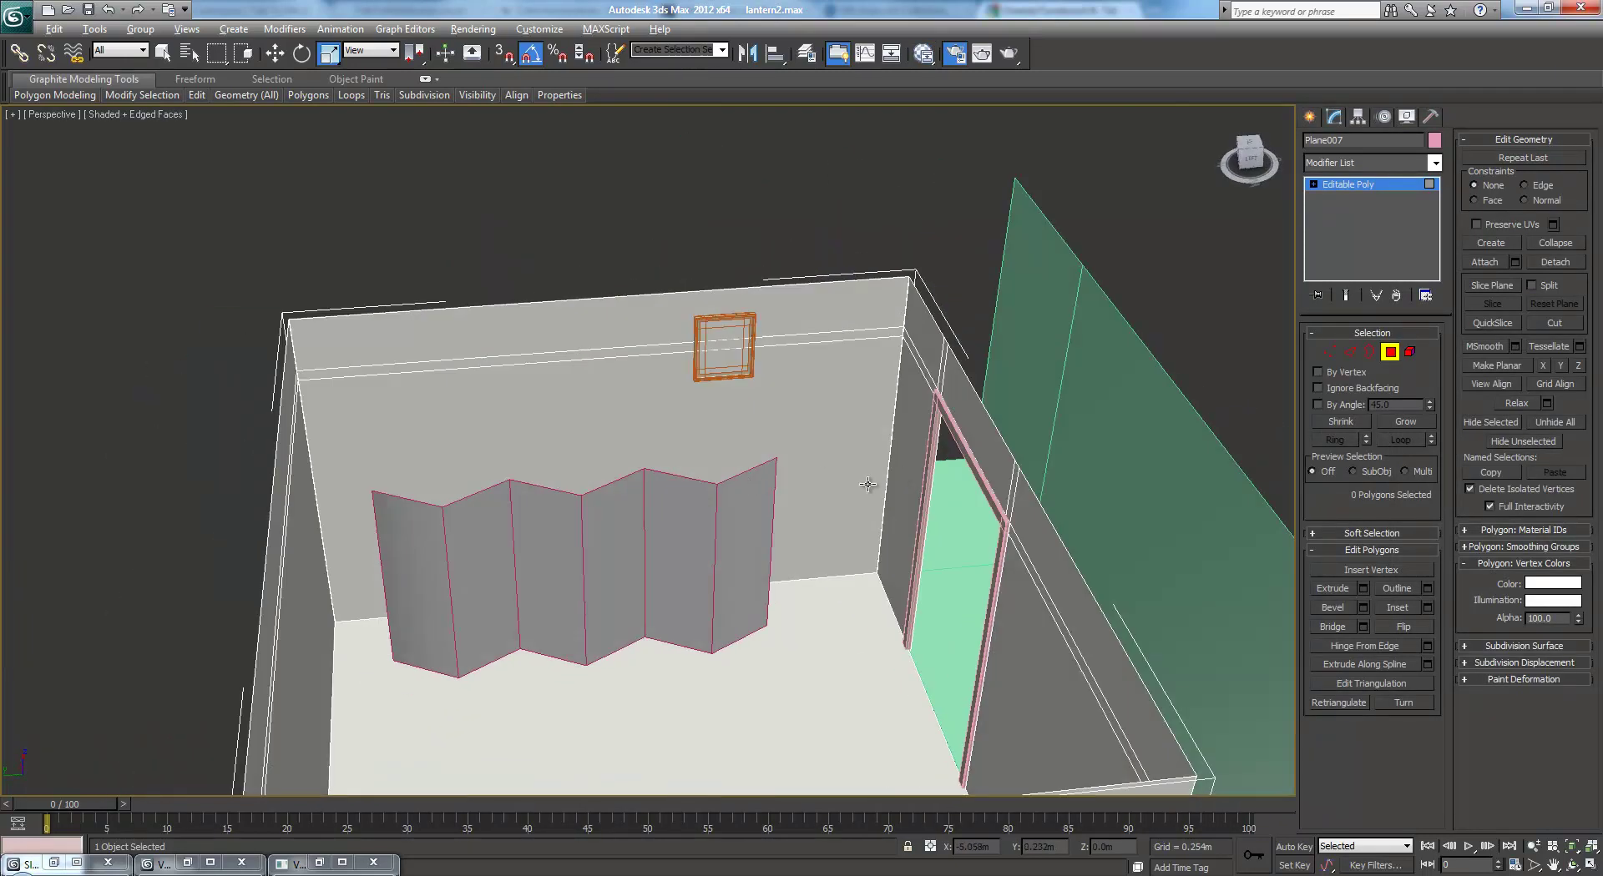
{"action": "mouse_move", "coordinate": [868, 485]}
{"action": "middle_mouse_down", "text": "alt"}
{"action": "mouse_move", "coordinate": [898, 468]}
{"action": "mouse_move", "coordinate": [862, 466]}
{"action": "middle_mouse_up", "text": "alt"}
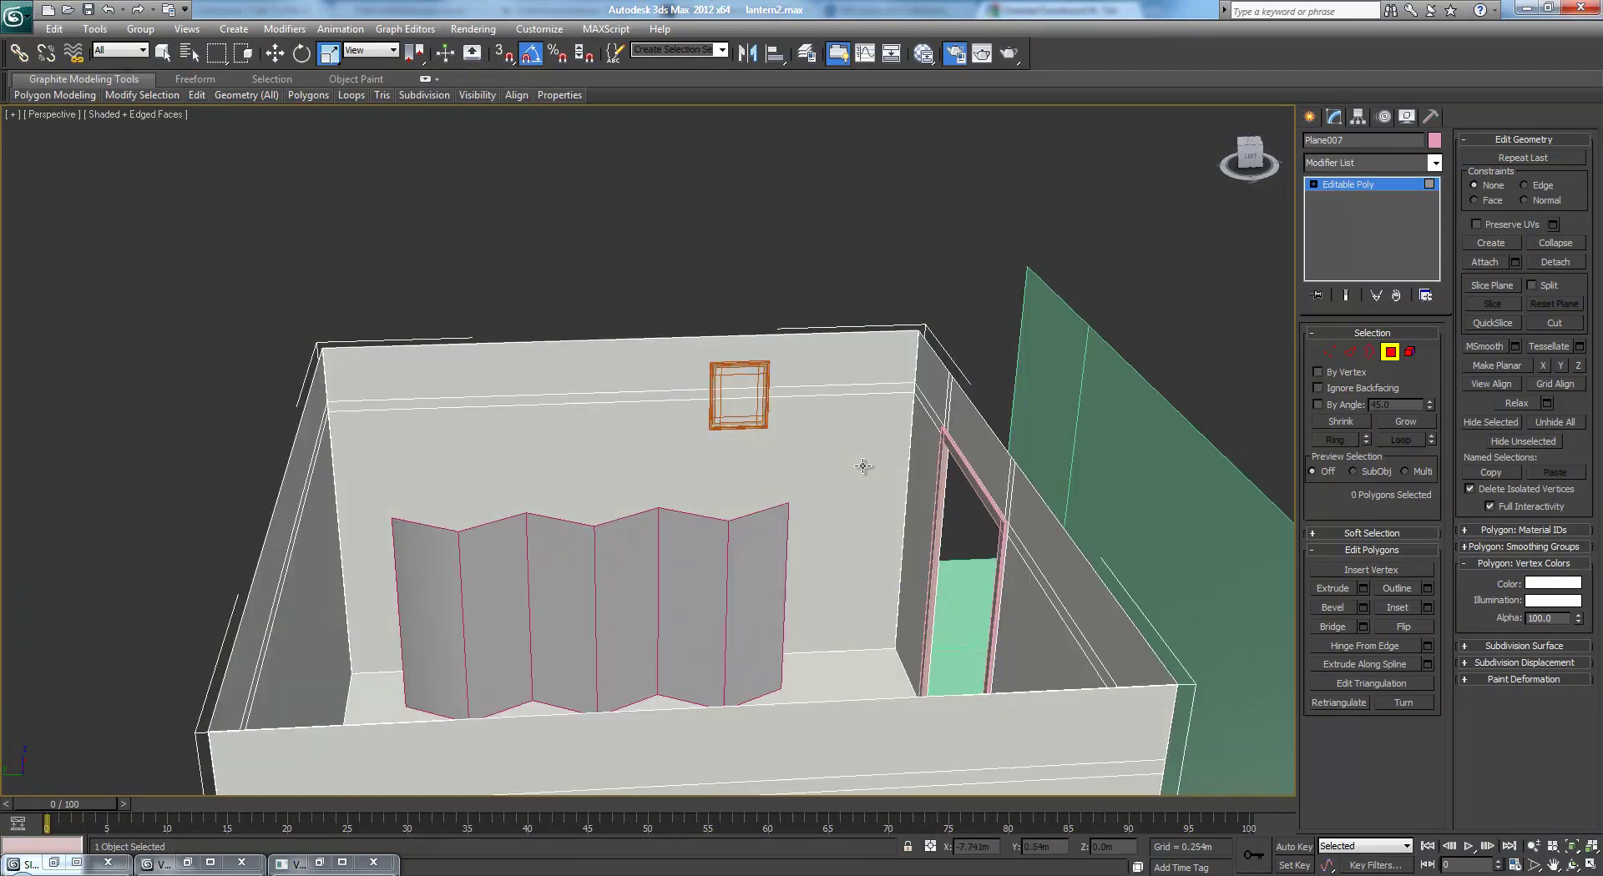
{"action": "scroll", "coordinate": [863, 466], "scroll_direction": "up", "scroll_amount": 2}
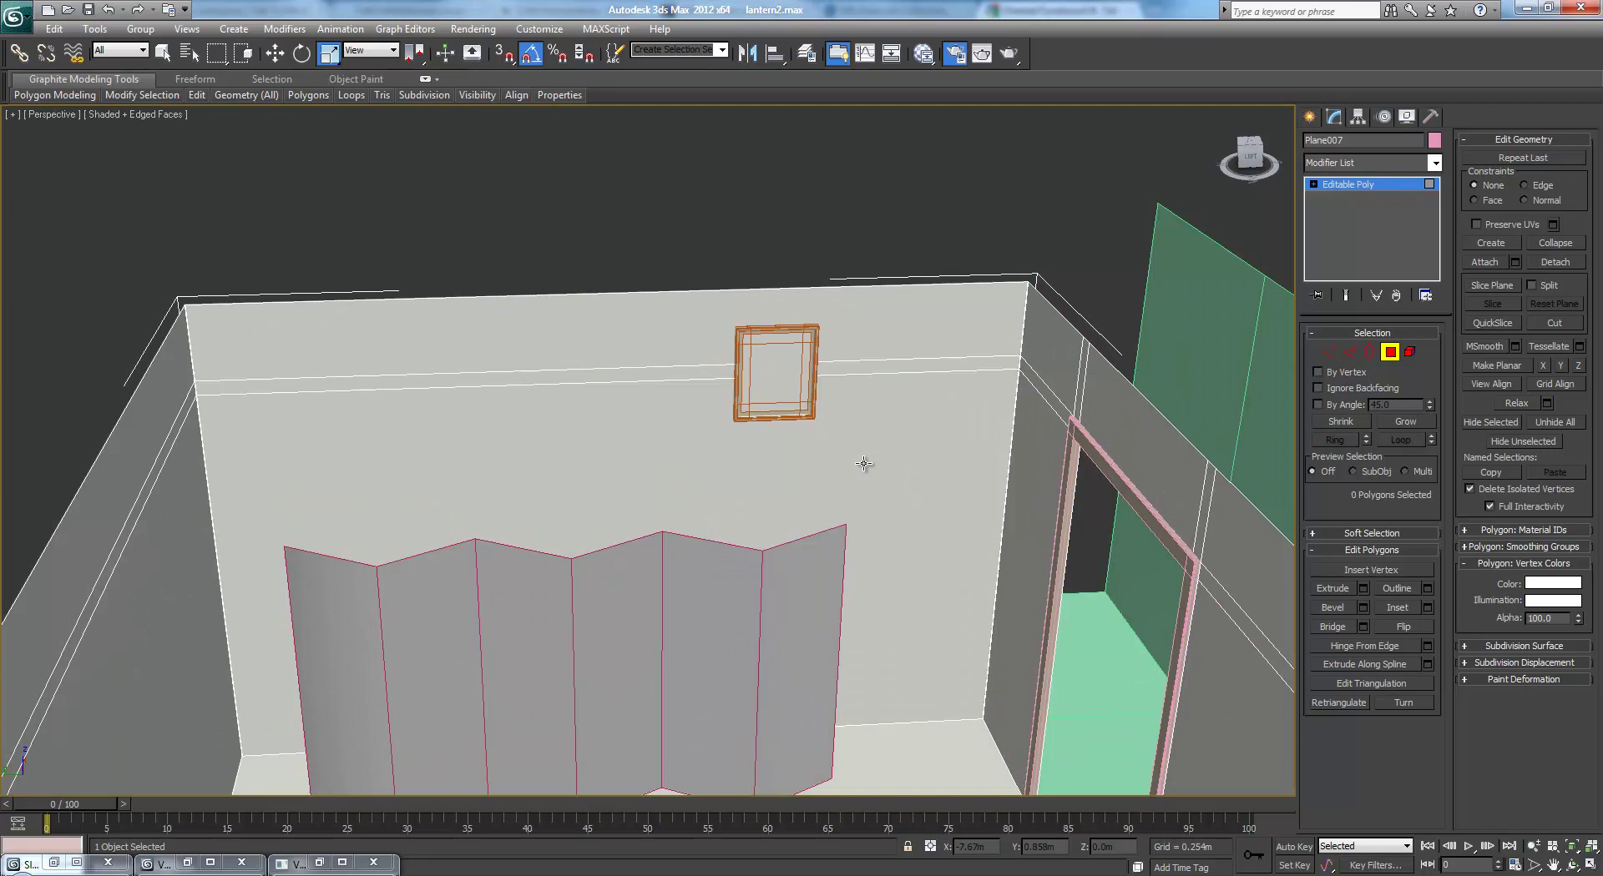
{"action": "scroll", "coordinate": [744, 397], "scroll_direction": "down", "scroll_amount": 4}
{"action": "scroll", "coordinate": [816, 388], "scroll_direction": "up", "scroll_amount": 3}
{"action": "mouse_move", "coordinate": [812, 426]}
{"action": "middle_mouse_down", "text": "alt"}
{"action": "mouse_move", "coordinate": [769, 454]}
{"action": "mouse_move", "coordinate": [827, 451]}
{"action": "middle_mouse_up", "text": "alt"}
{"action": "left_click", "coordinate": [819, 448]}
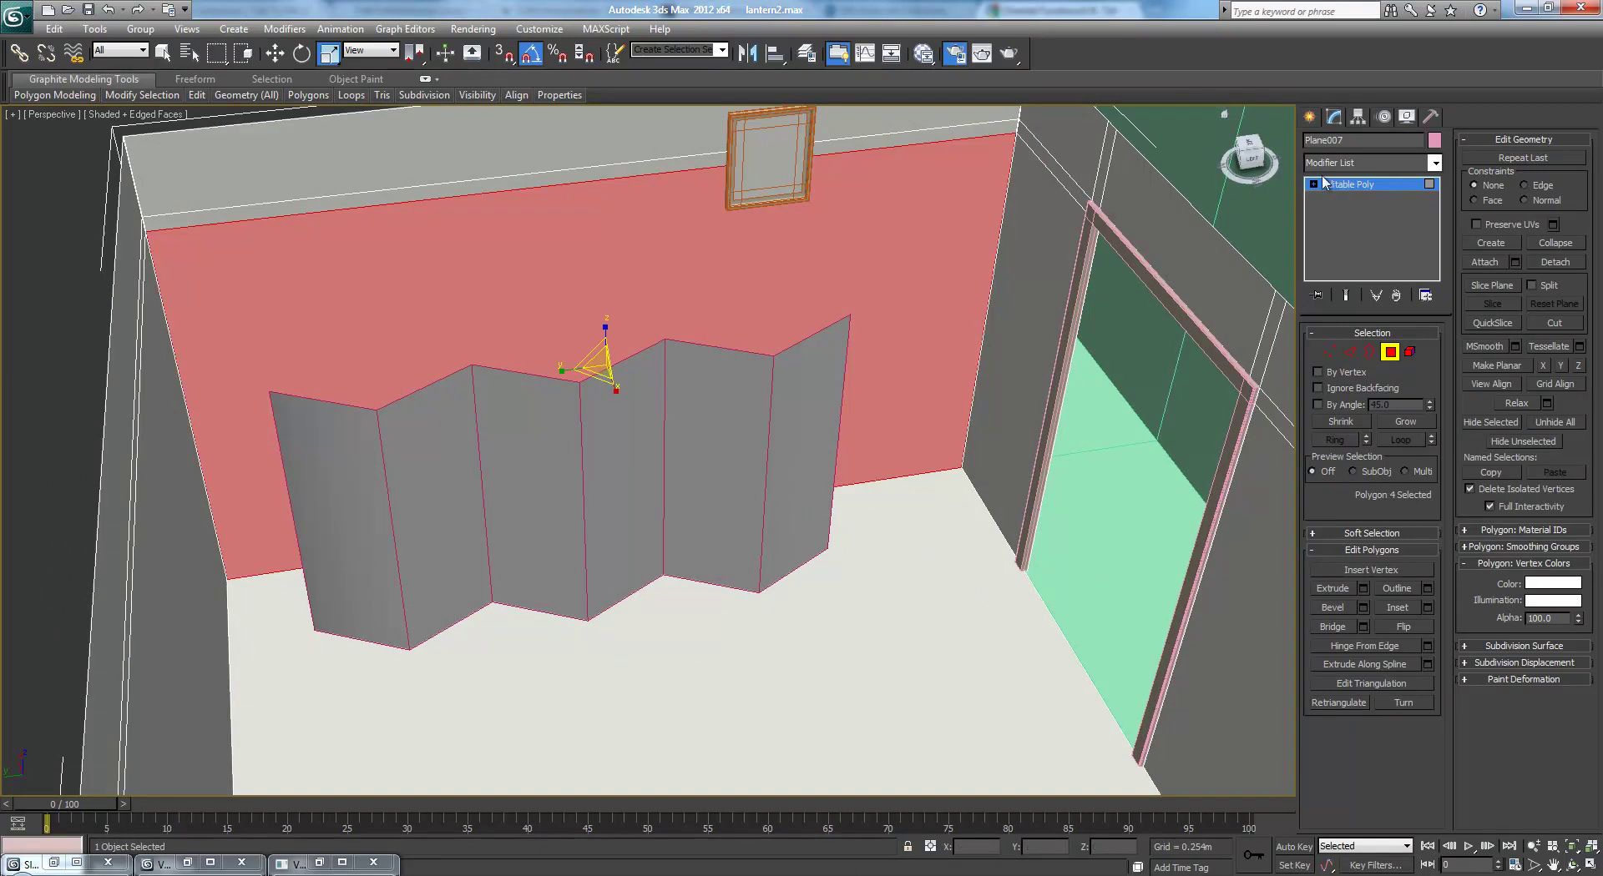
{"action": "left_click", "coordinate": [1354, 187]}
{"action": "left_click", "coordinate": [788, 469]}
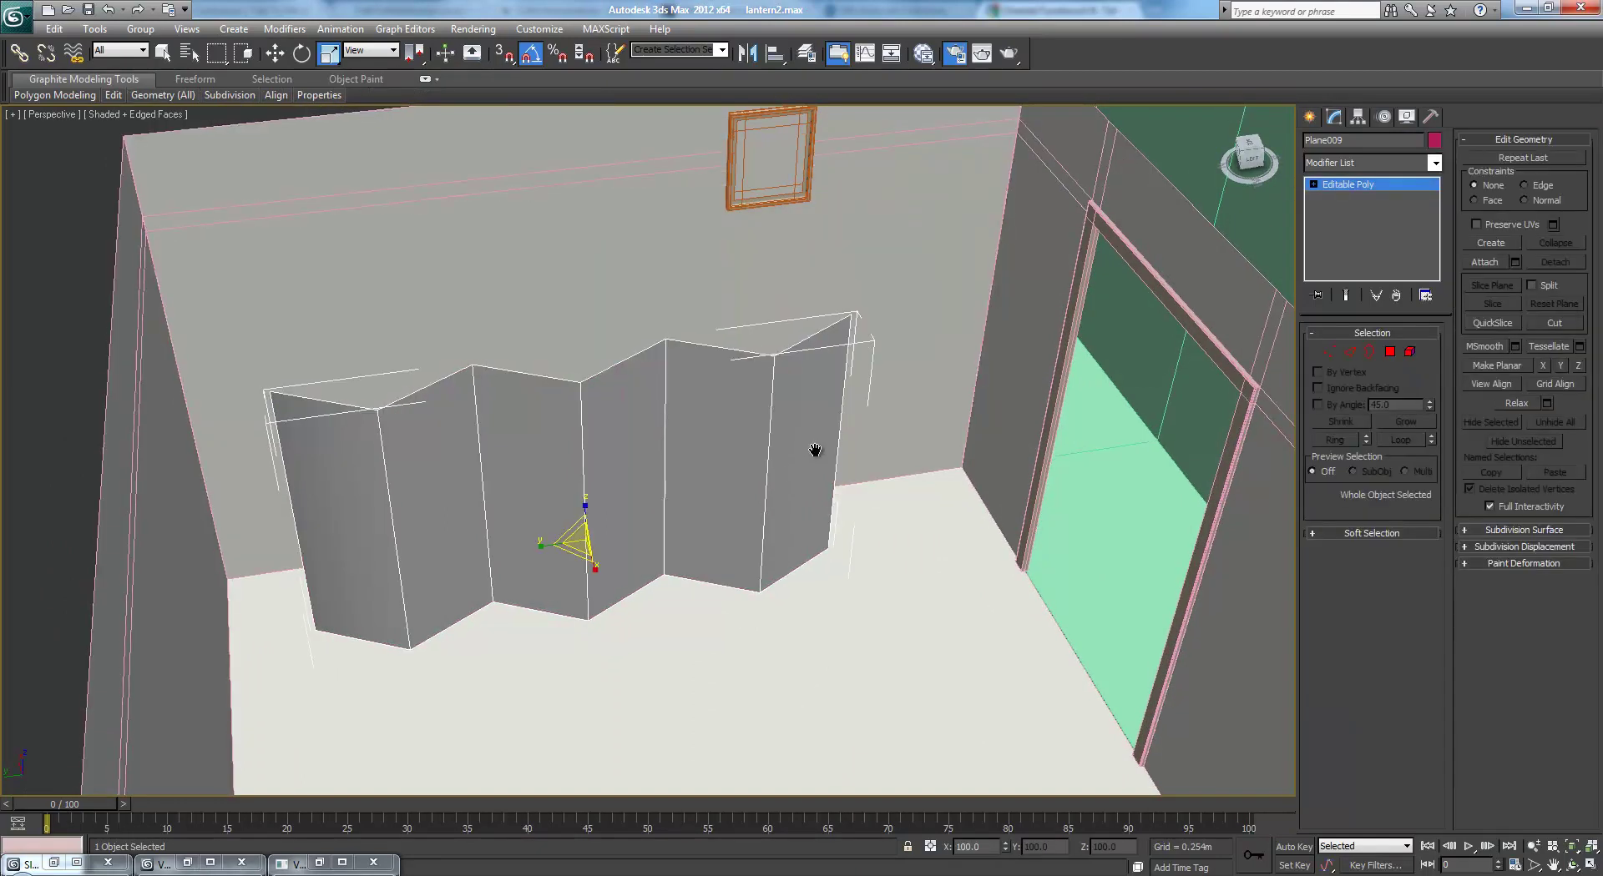
Select all polygons of the folding screen
{"action": "scroll", "coordinate": [831, 467], "scroll_direction": "up", "scroll_amount": 5}
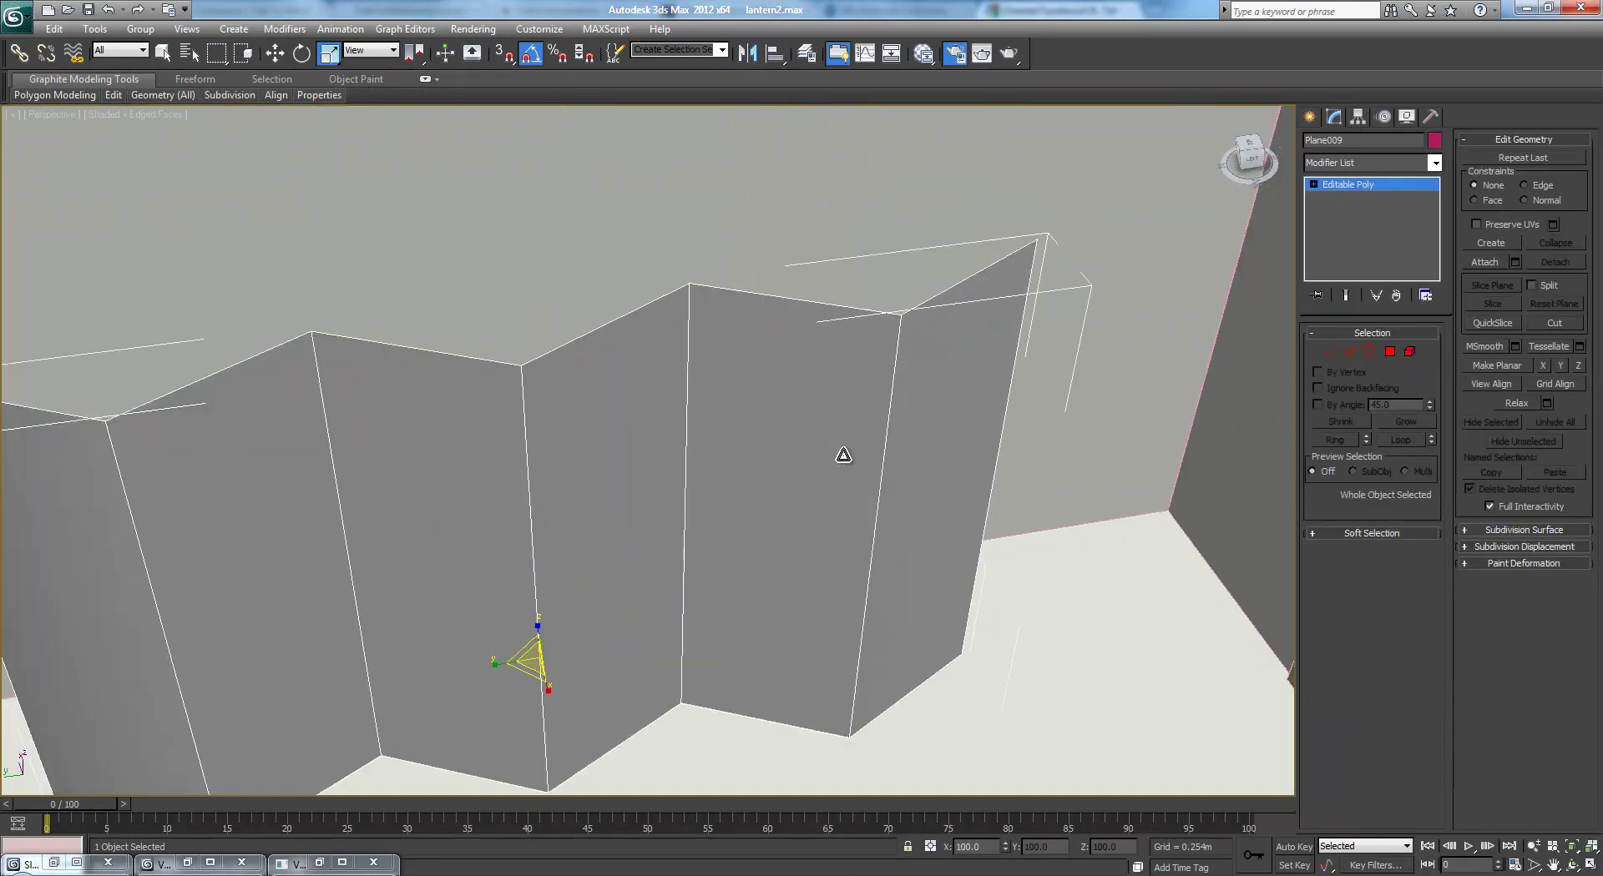
{"action": "left_click", "coordinate": [1399, 357]}
{"action": "scroll", "coordinate": [1056, 436], "scroll_direction": "down", "scroll_amount": 2}
{"action": "key", "text": "ctrl+a"}
{"action": "scroll", "coordinate": [1123, 481], "scroll_direction": "down", "scroll_amount": 3}
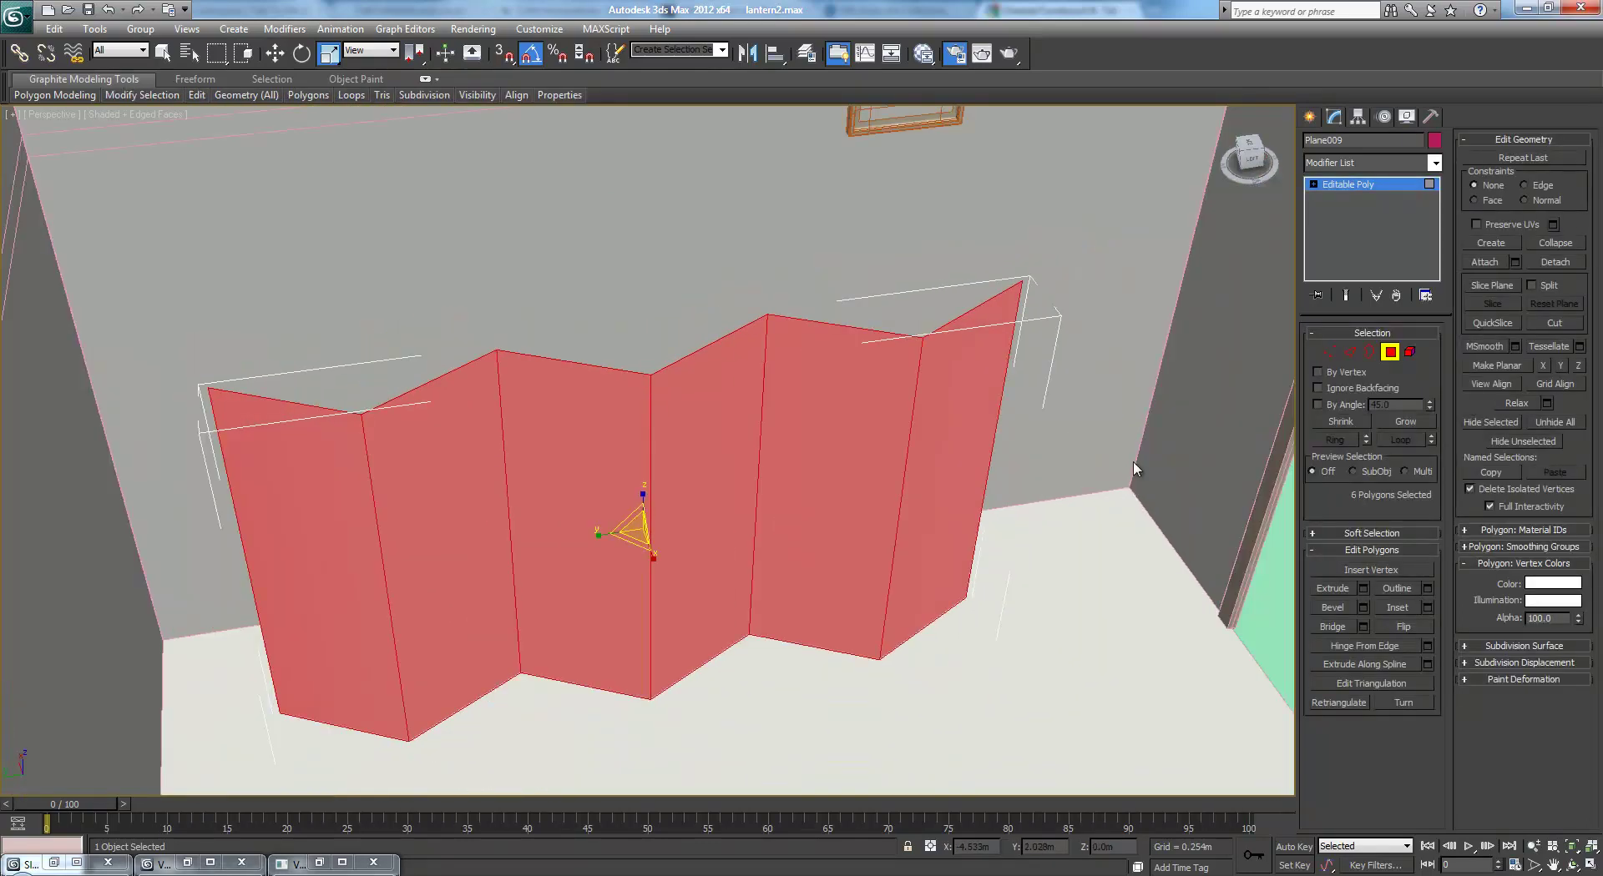
Extrude the folding screen's selected polygons by about 0.009 m, then leave polygon editing and deselect the screen
{"action": "left_click", "coordinate": [1363, 589]}
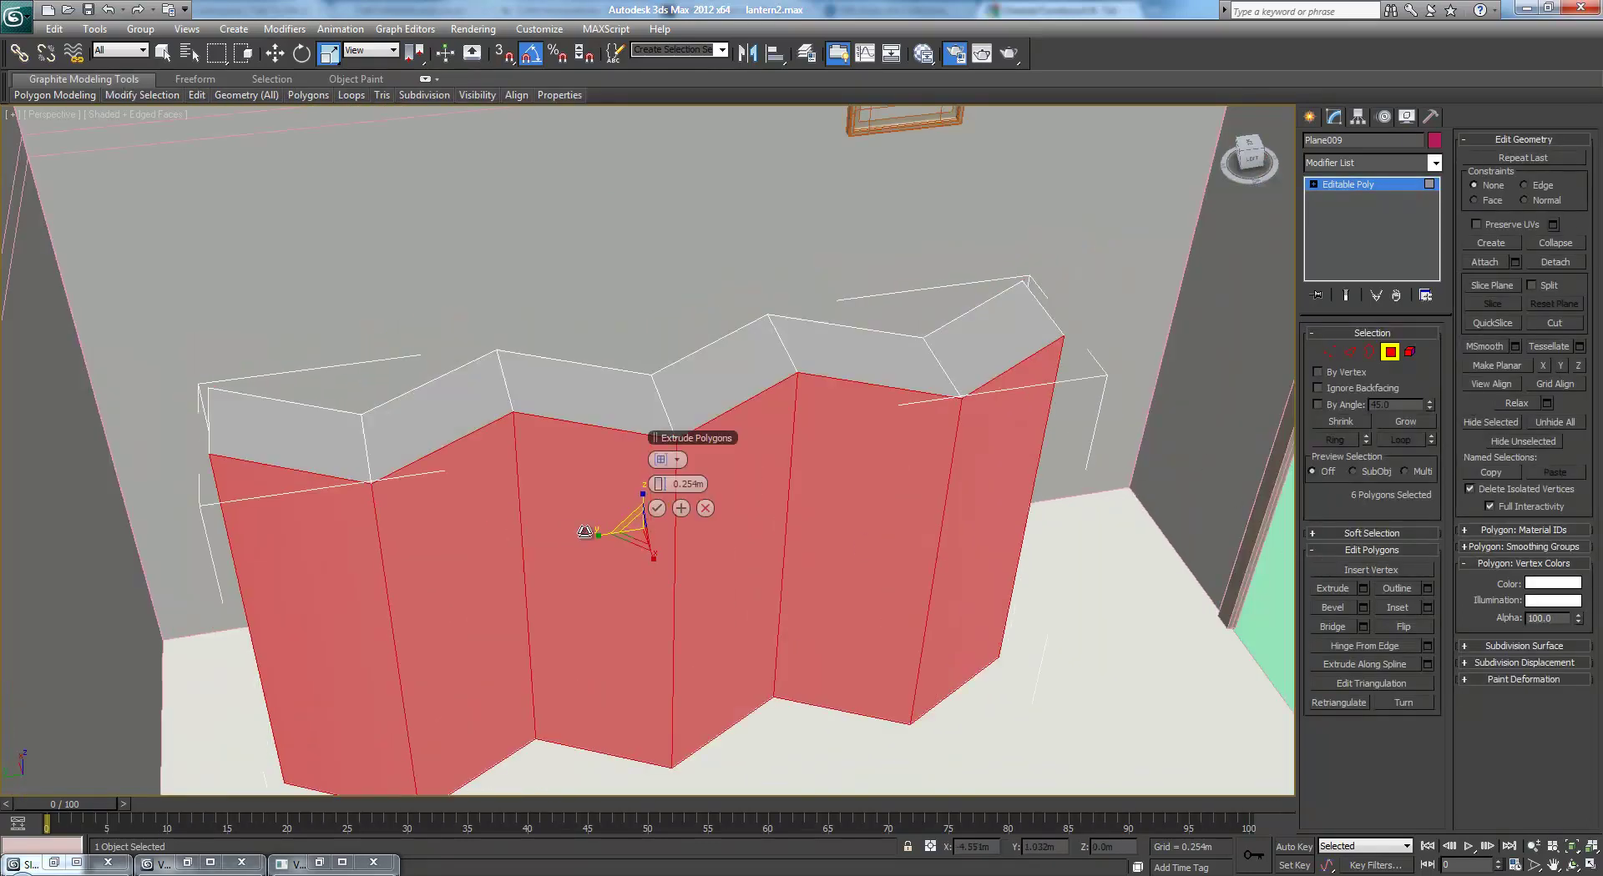
{"action": "left_click_drag", "start_coordinate": [659, 484], "coordinate": [582, 476]}
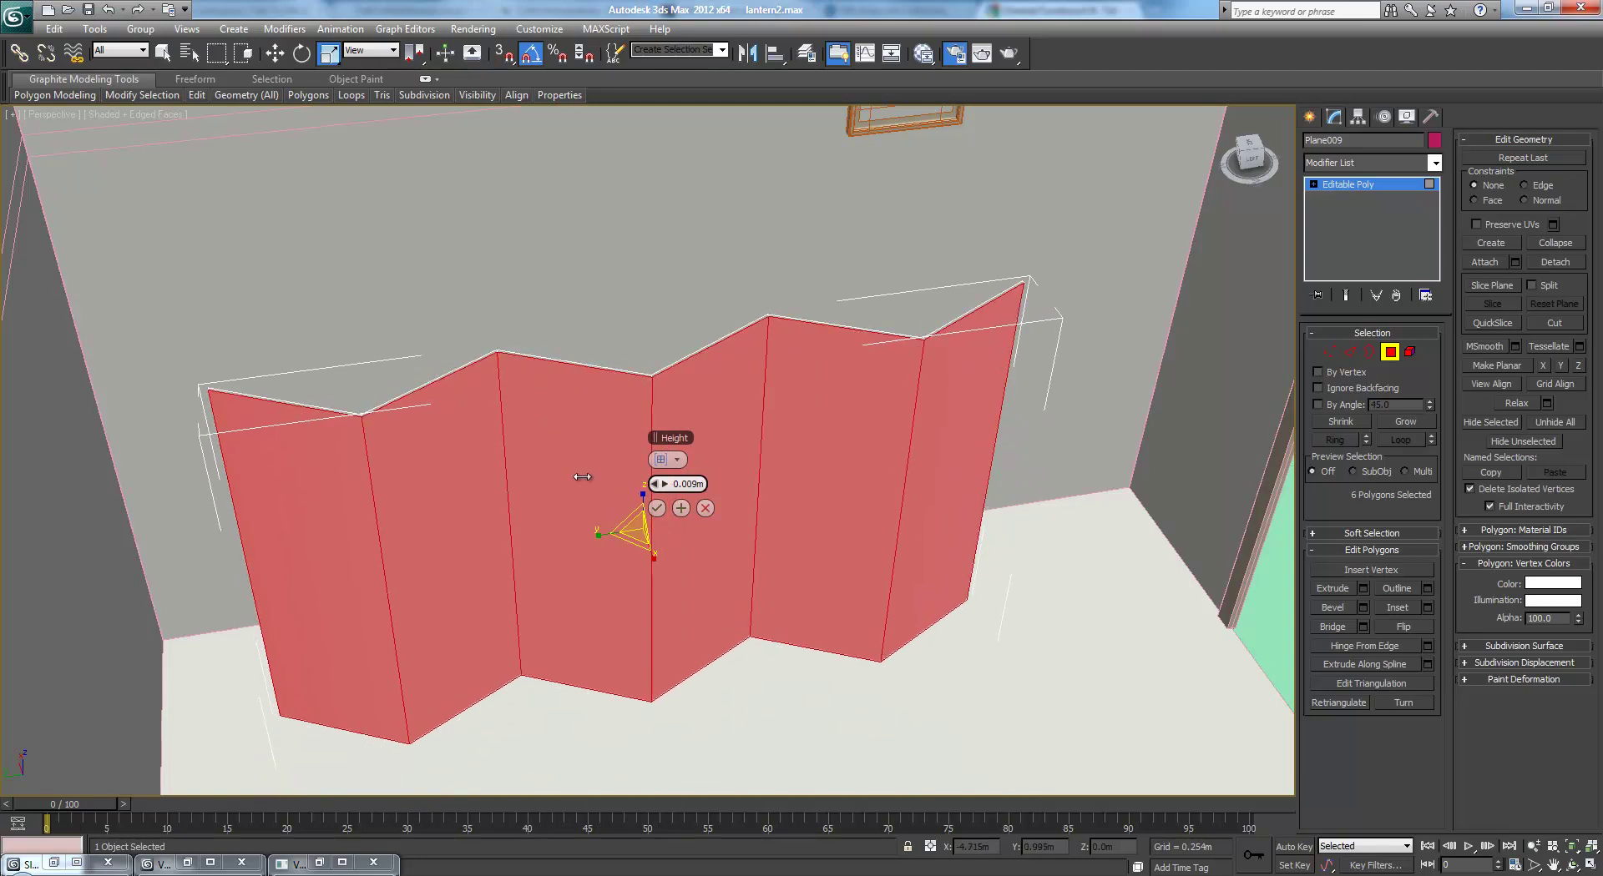
{"action": "left_click_drag", "start_coordinate": [582, 477], "coordinate": [582, 477]}
{"action": "left_click", "coordinate": [657, 509]}
{"action": "mouse_move", "coordinate": [702, 475]}
{"action": "middle_mouse_down", "text": "alt"}
{"action": "mouse_move", "coordinate": [851, 488]}
{"action": "mouse_move", "coordinate": [851, 515]}
{"action": "mouse_move", "coordinate": [702, 468]}
{"action": "middle_mouse_up", "text": "alt"}
{"action": "scroll", "coordinate": [701, 468], "scroll_direction": "down", "scroll_amount": 4}
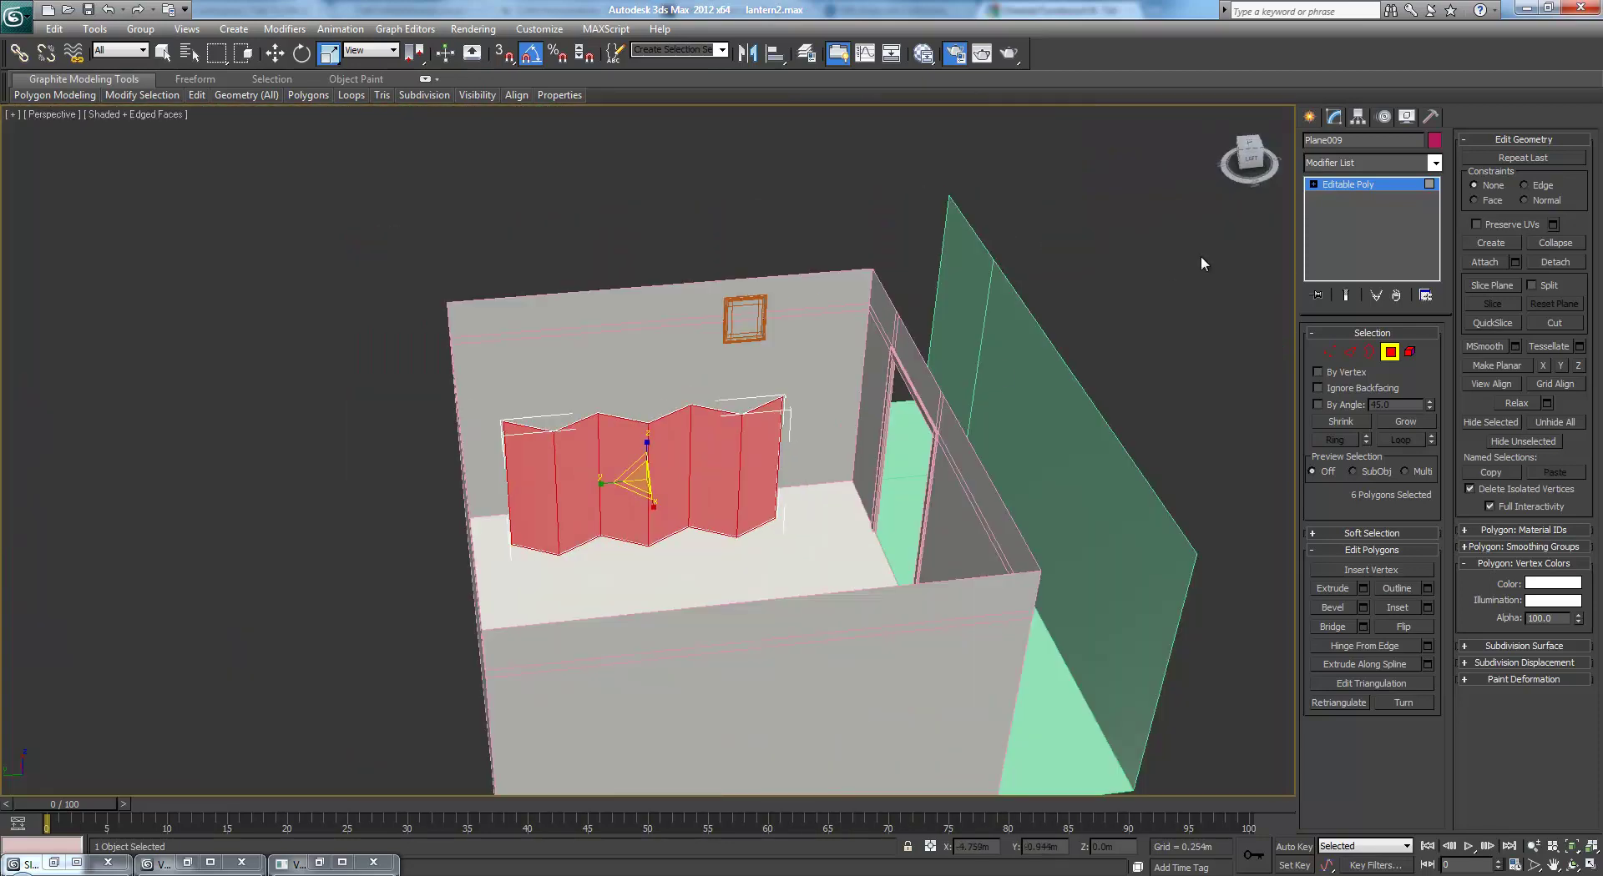
{"action": "left_click", "coordinate": [1352, 190]}
{"action": "left_click", "coordinate": [1230, 275]}
Activate the standard primitive Box tool for drawing on the floor by the folding screen
{"action": "middle_click_drag", "start_coordinate": [1077, 372], "coordinate": [1040, 396]}
{"action": "scroll", "coordinate": [1040, 397], "scroll_direction": "up", "scroll_amount": 6}
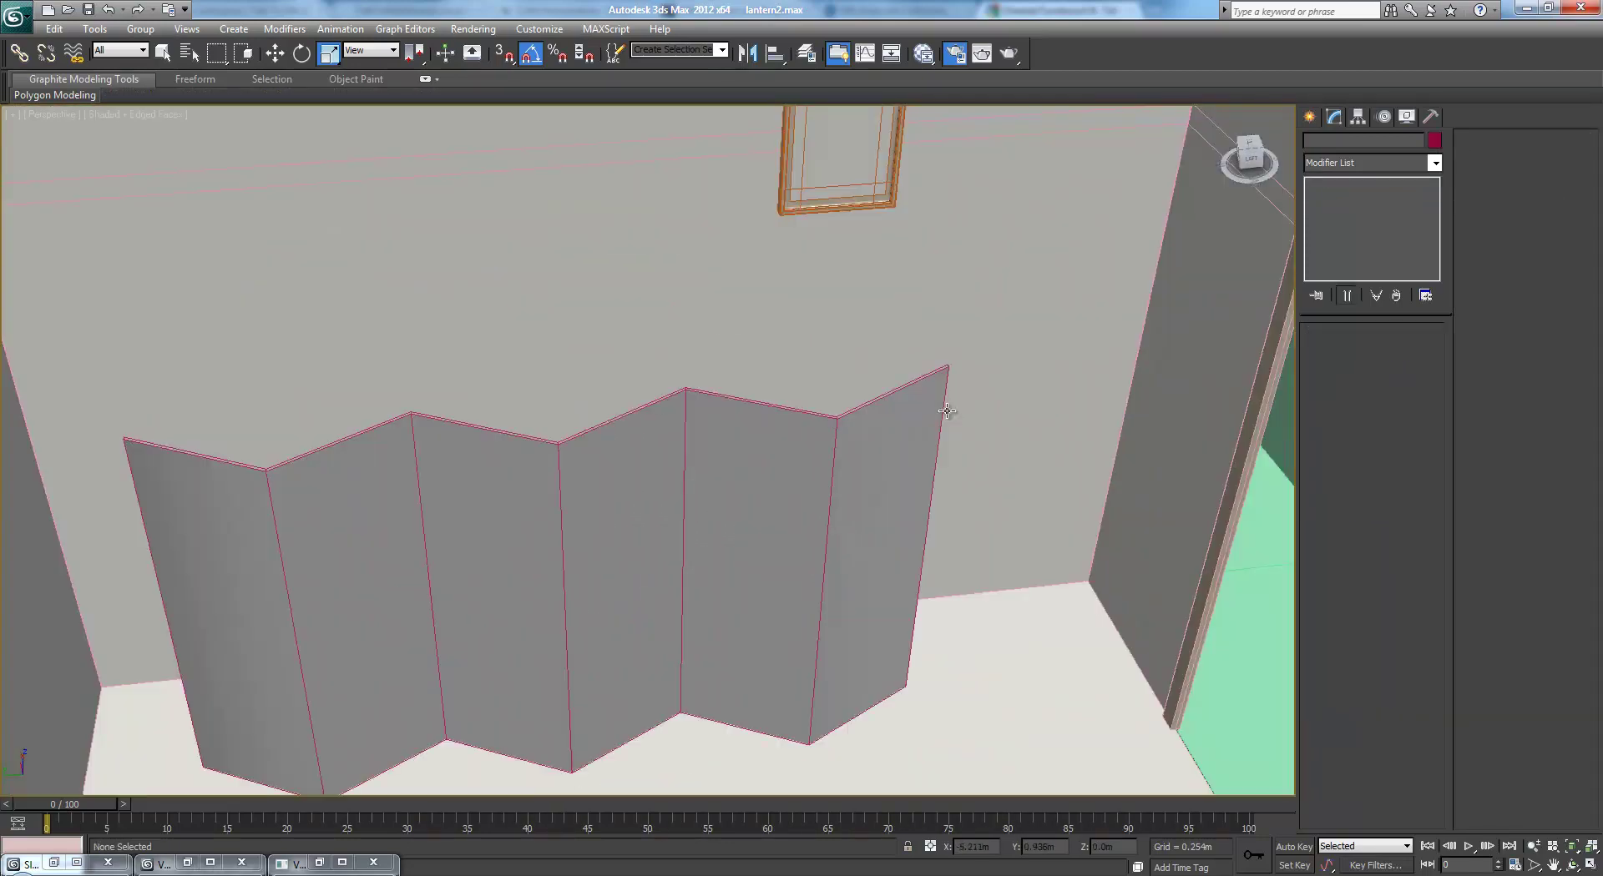
{"action": "left_click", "coordinate": [1308, 117]}
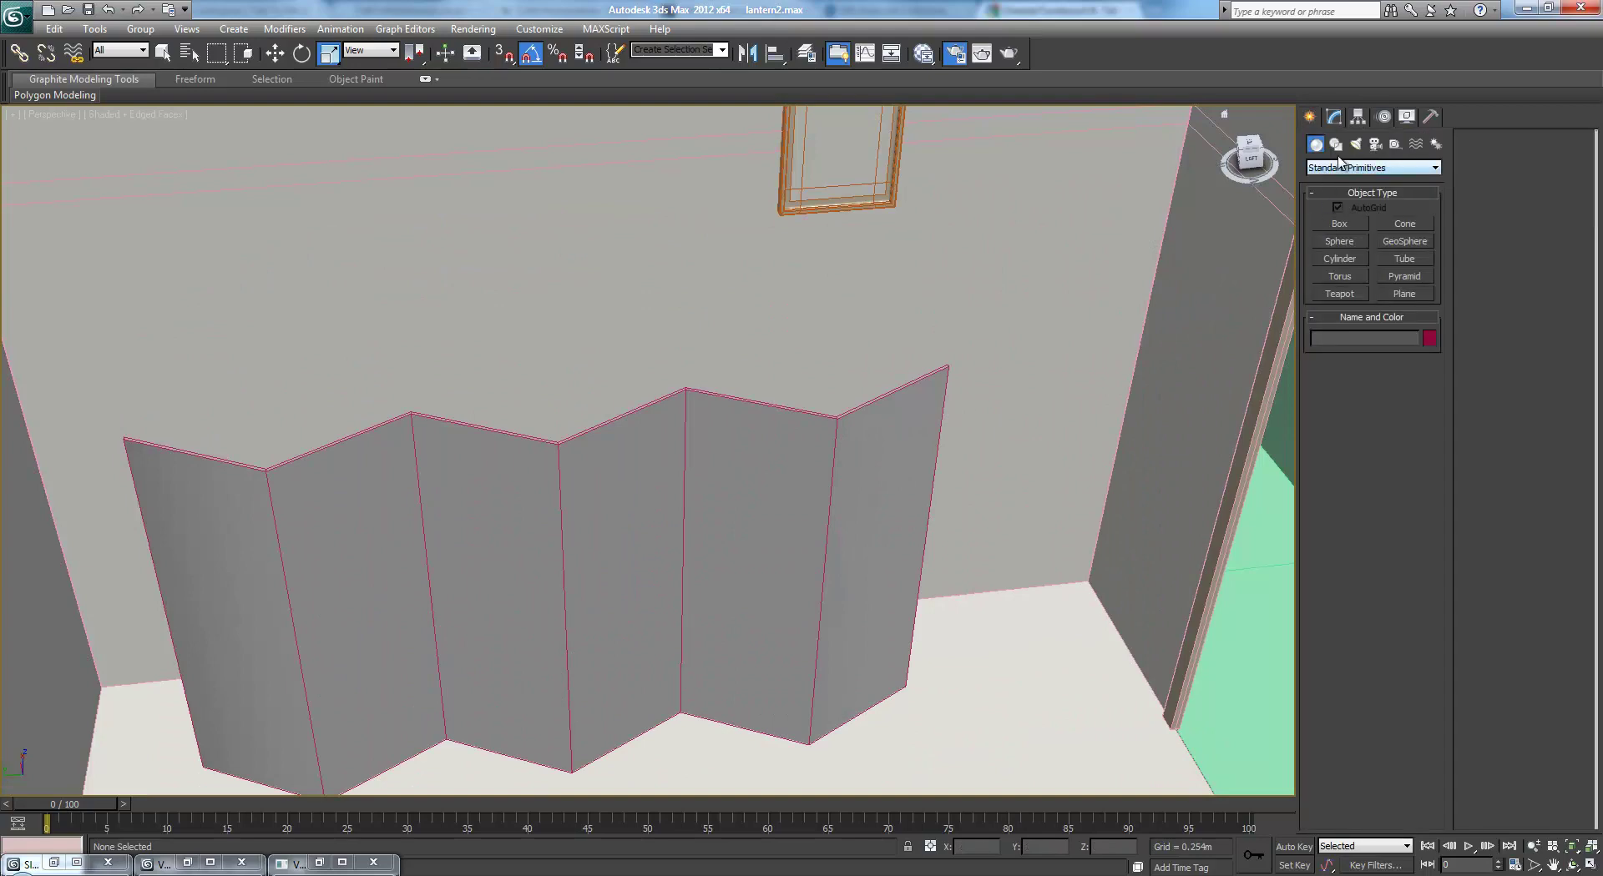
{"action": "left_click", "coordinate": [1337, 224]}
{"action": "middle_click_drag", "start_coordinate": [910, 613], "coordinate": [910, 402]}
{"action": "left_click_drag", "start_coordinate": [710, 582], "coordinate": [732, 525]}
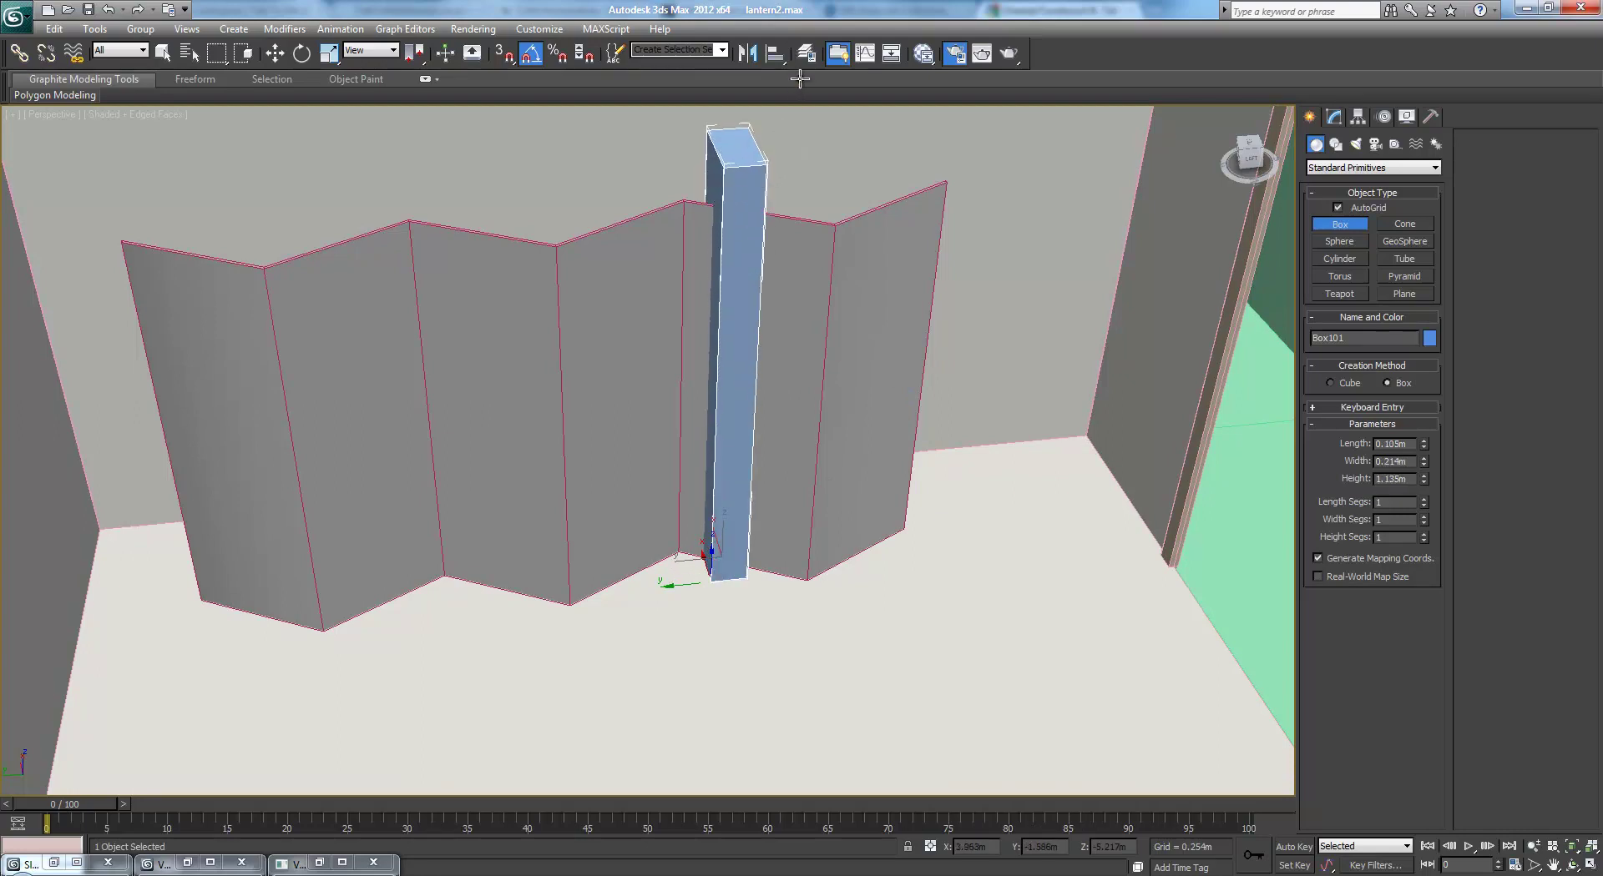
{"action": "right_click", "coordinate": [823, 154]}
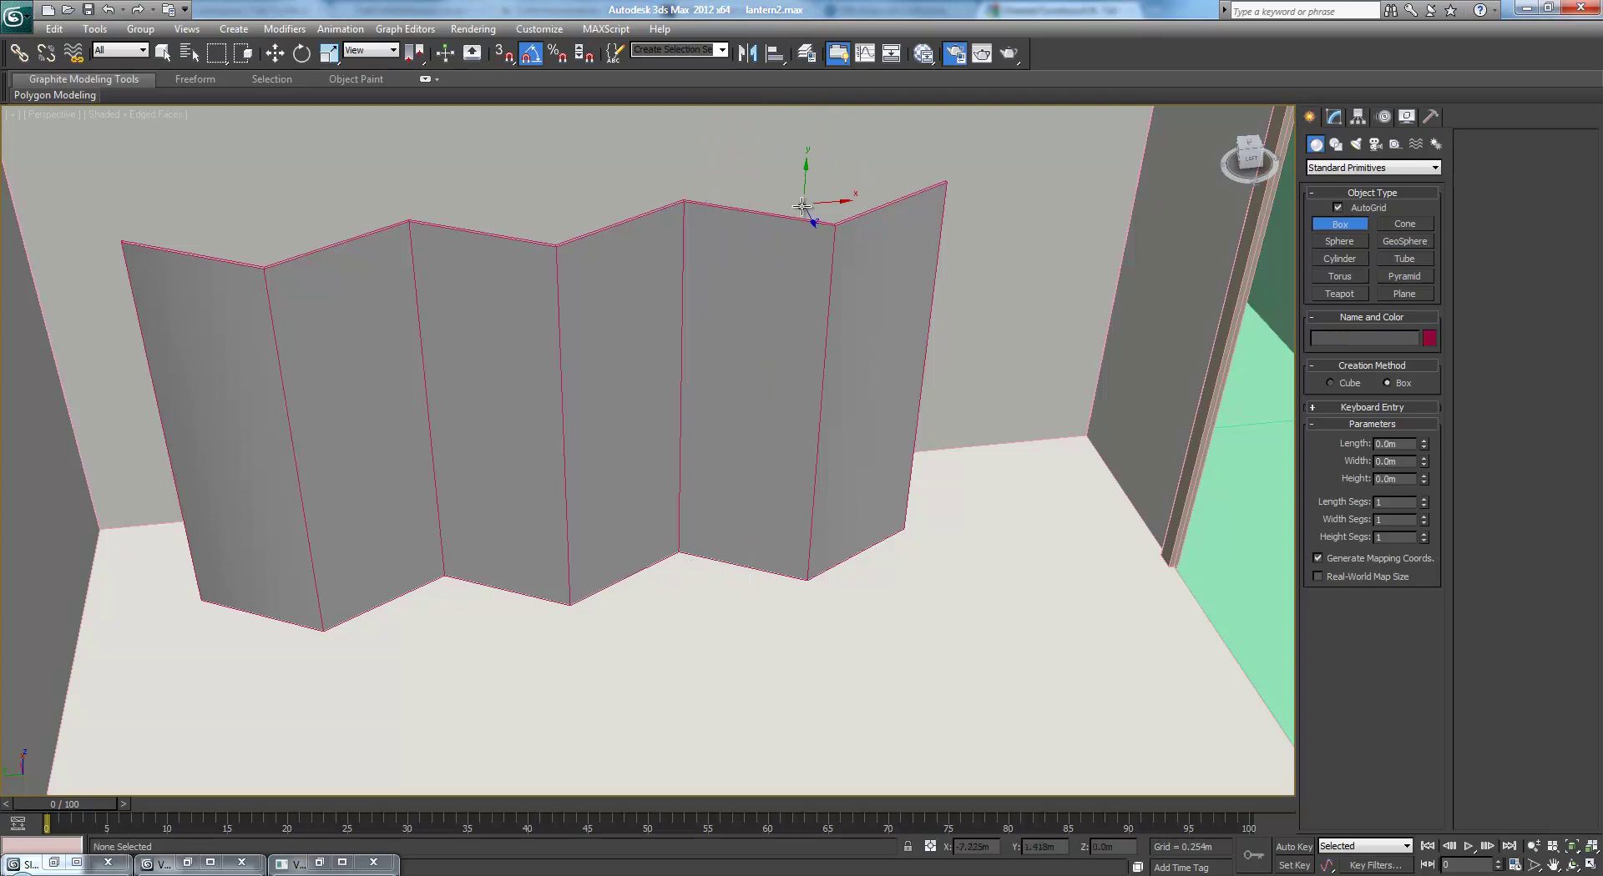
Create a tall box about 0.204 m long, 0.135 m wide and 1.928 m high on the floor at the folding screen
{"action": "scroll", "coordinate": [806, 218], "scroll_direction": "down", "scroll_amount": 4}
{"action": "left_click_drag", "start_coordinate": [660, 601], "coordinate": [700, 570]}
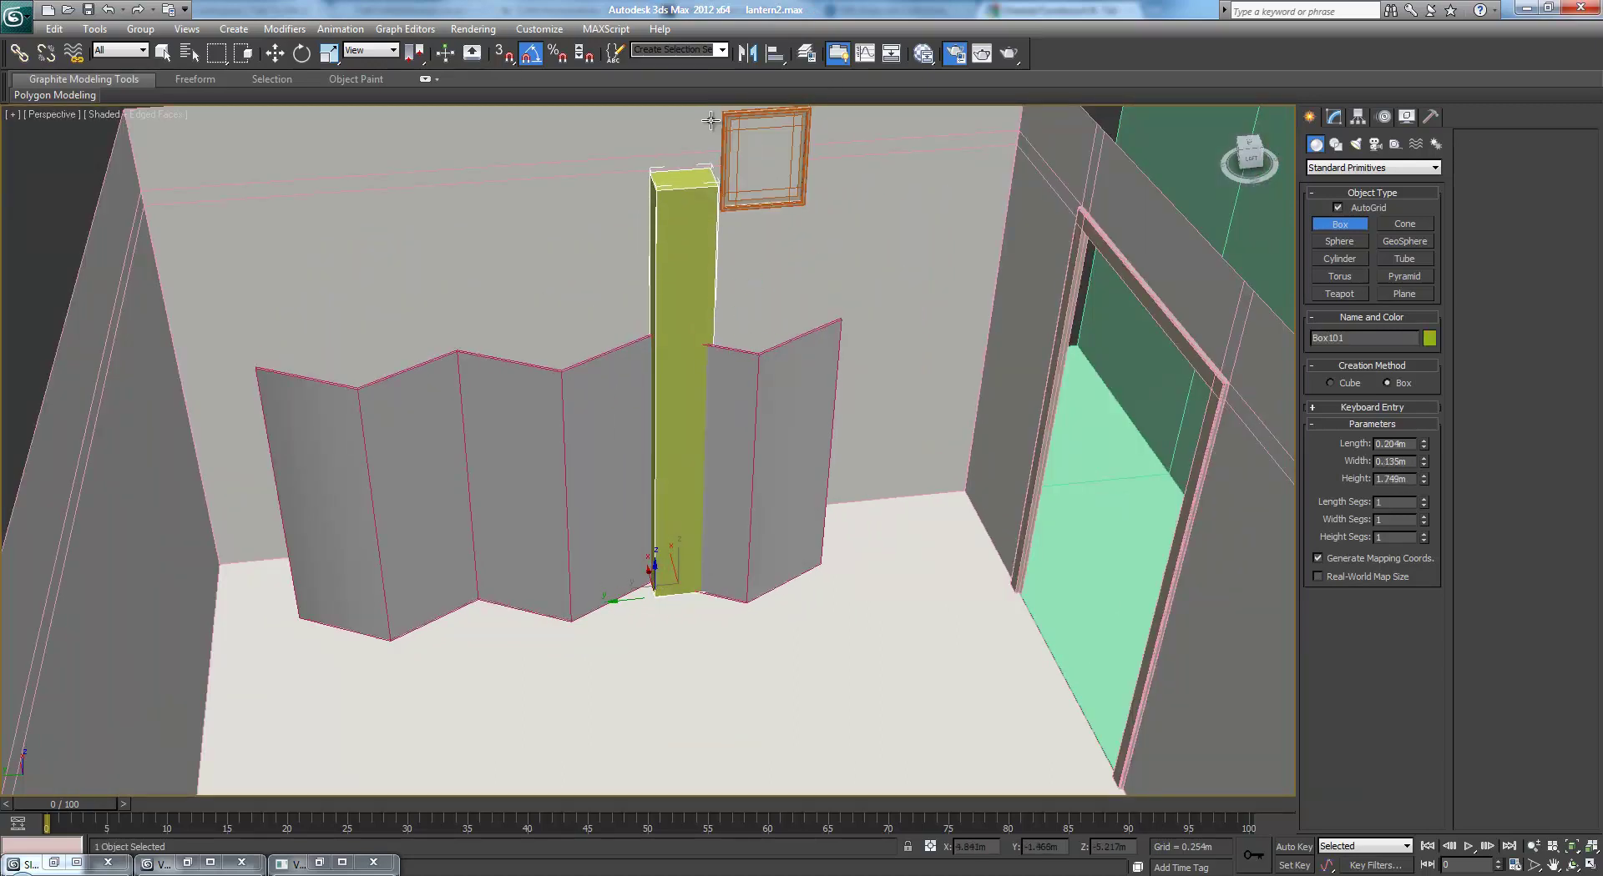
{"action": "left_click", "coordinate": [731, 75]}
{"action": "scroll", "coordinate": [769, 375], "scroll_direction": "down", "scroll_amount": 3}
{"action": "mouse_move", "coordinate": [769, 377]}
{"action": "middle_mouse_down", "text": "alt"}
{"action": "mouse_move", "coordinate": [770, 328]}
{"action": "mouse_move", "coordinate": [759, 389]}
{"action": "mouse_move", "coordinate": [839, 352]}
{"action": "mouse_move", "coordinate": [830, 373]}
{"action": "mouse_move", "coordinate": [776, 376]}
{"action": "middle_mouse_up", "text": "alt"}
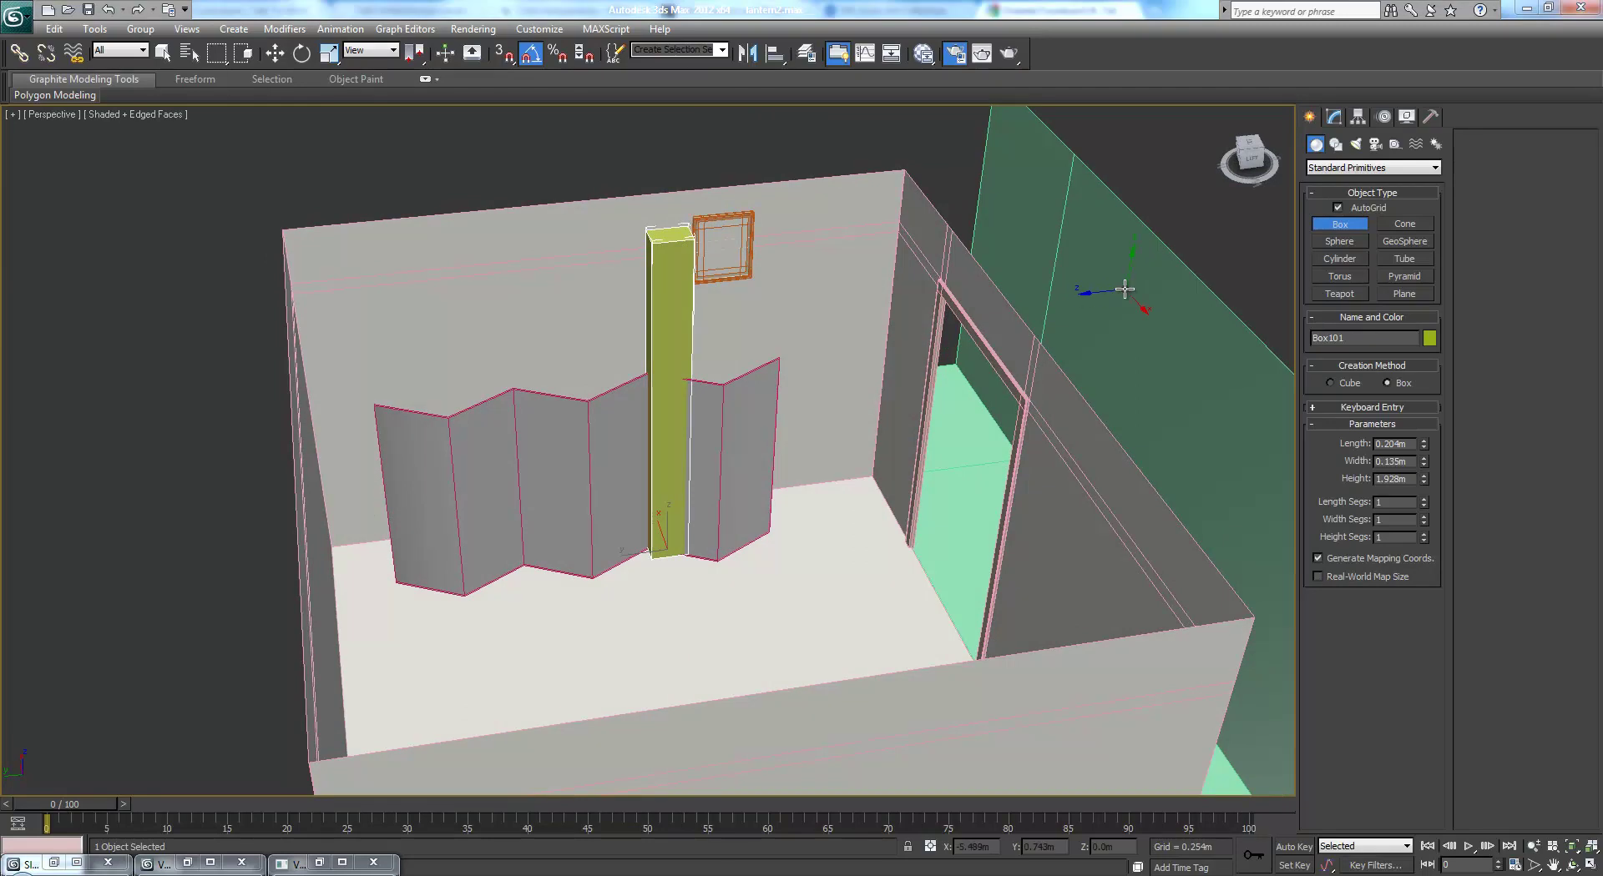
{"action": "middle_click_drag", "start_coordinate": [1123, 294], "coordinate": [1169, 332]}
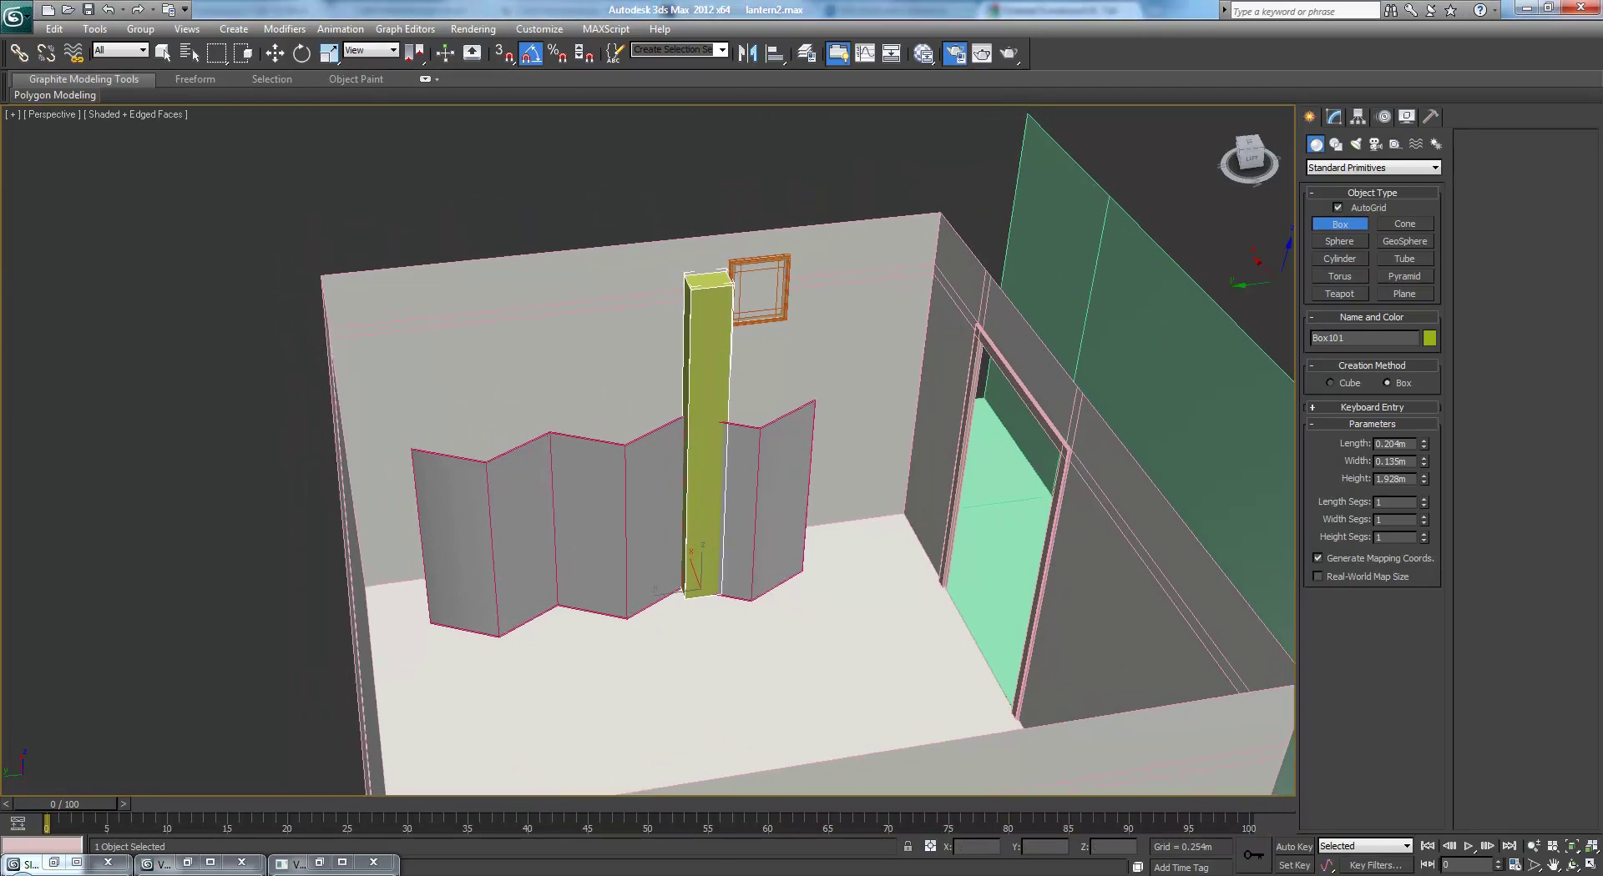